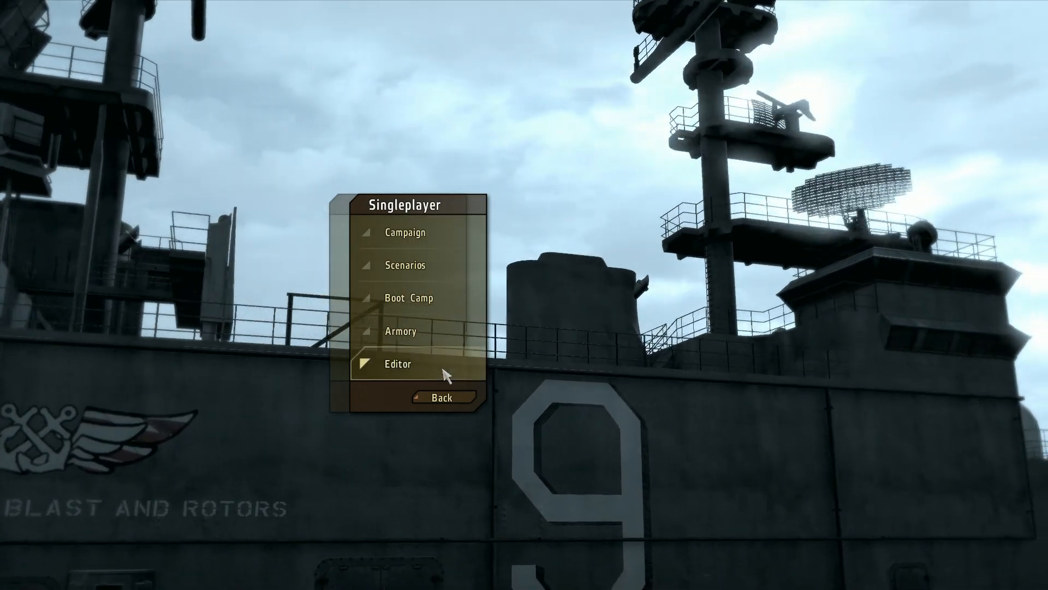
Step: Open the mission editor on the Utes map
left_click(444, 373)
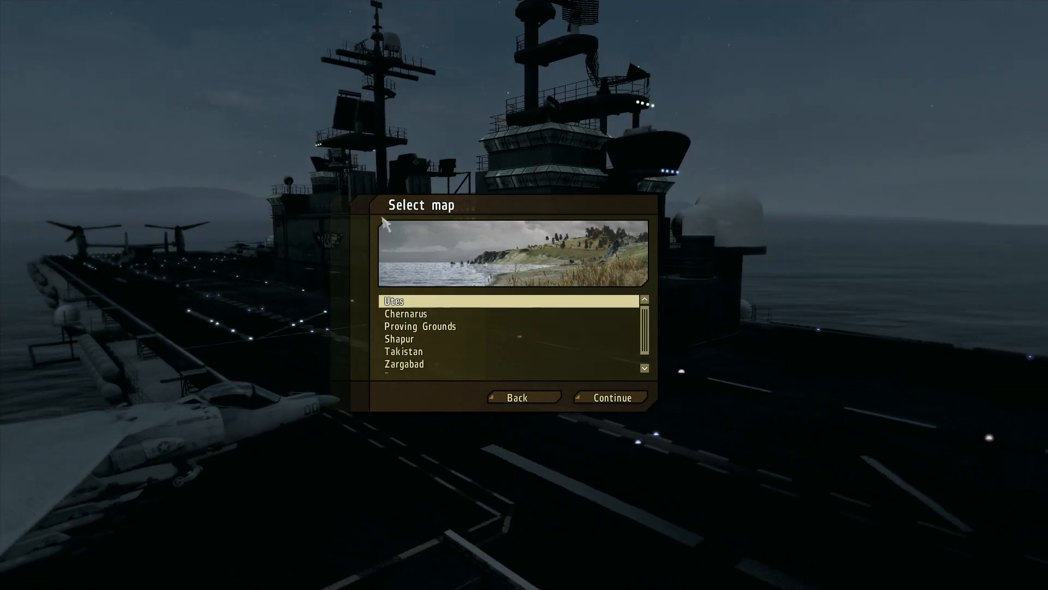
left_click(425, 315)
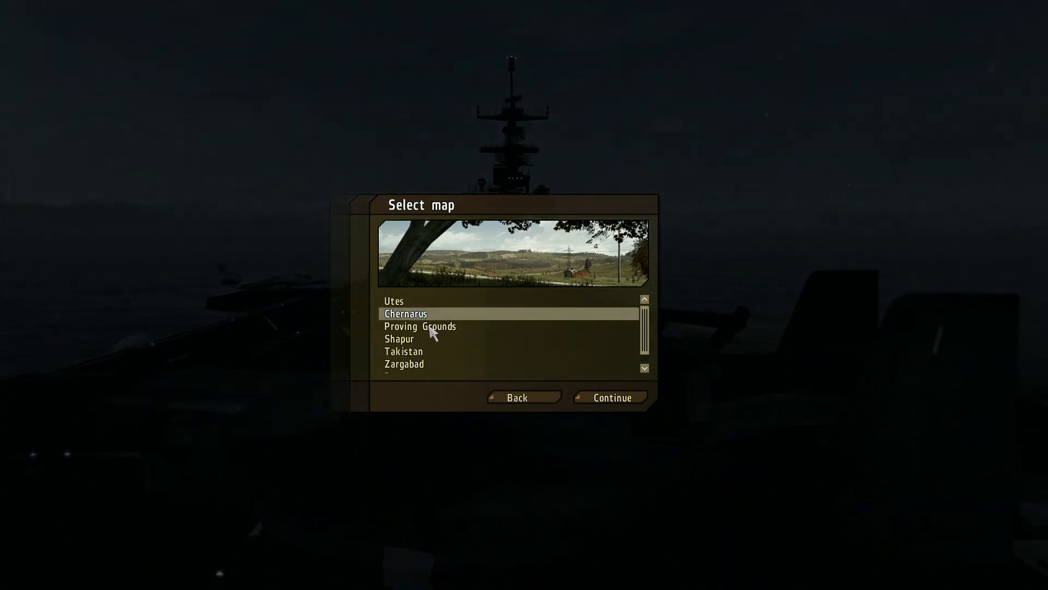
scroll(423, 339, "down", 2)
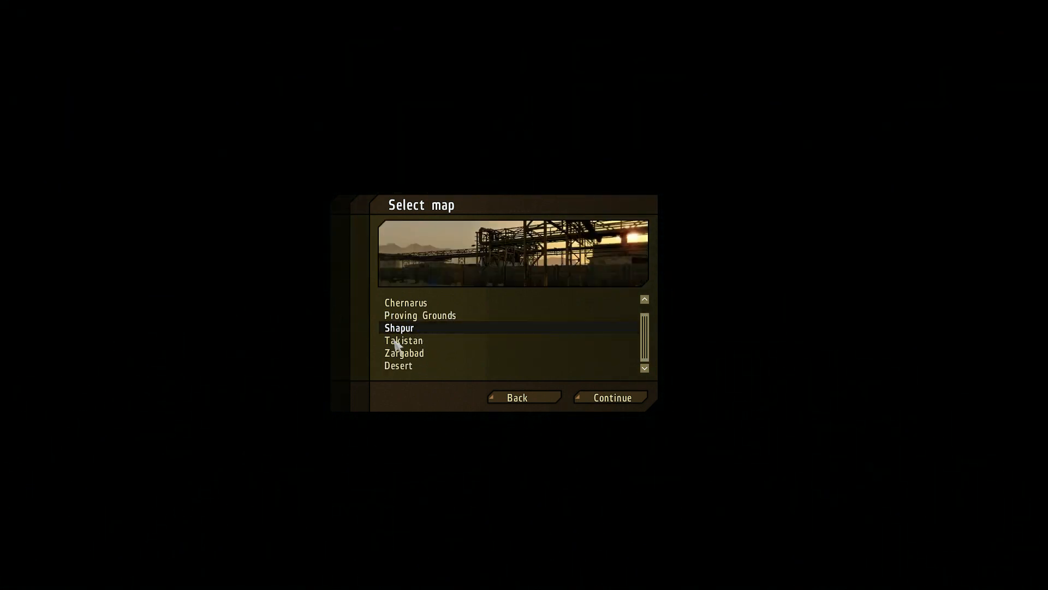
scroll(453, 339, "up", 3)
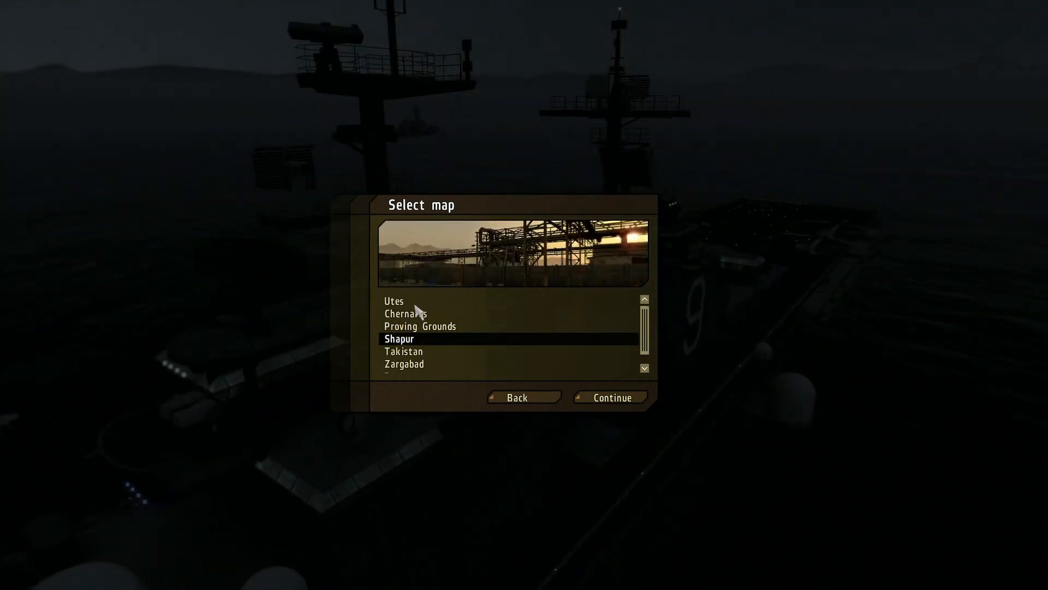
left_click(606, 404)
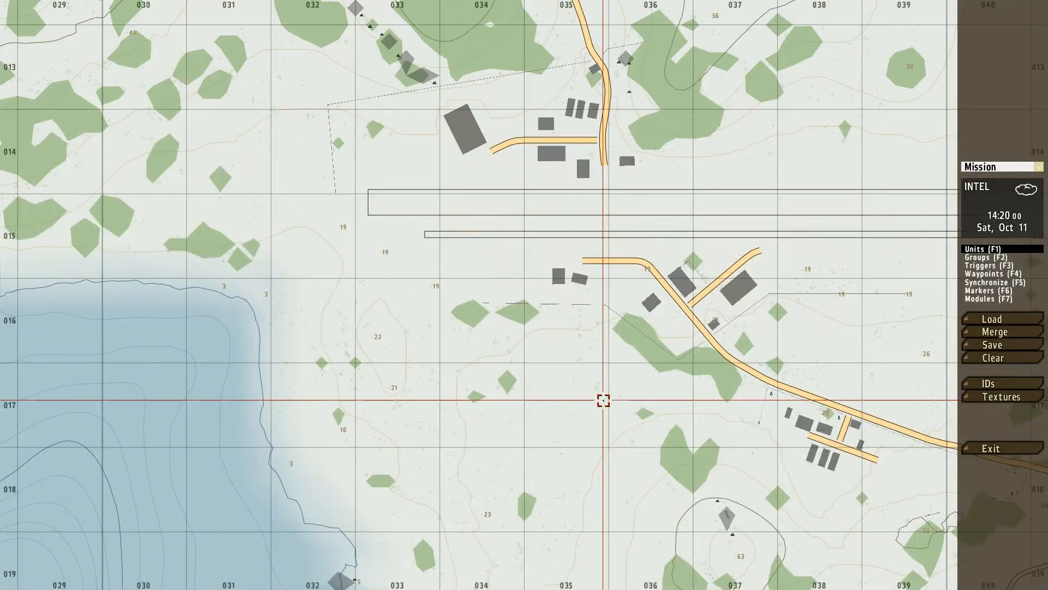
Step: Examine the Utes island layout and the buildings and roads around the airfield
scroll(496, 331, "down", 10)
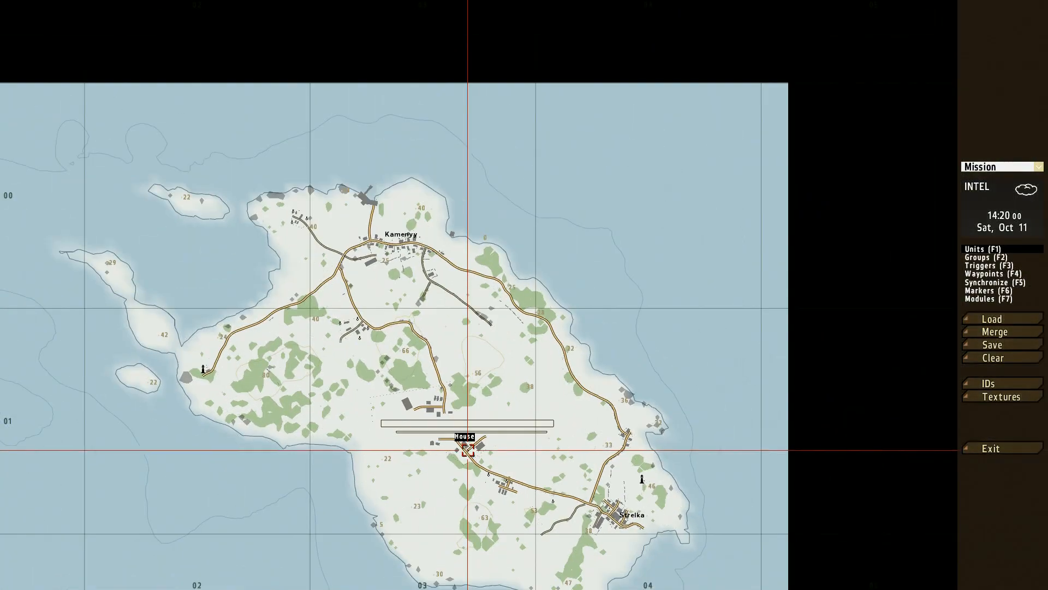
right_click_drag(438, 415, 499, 352)
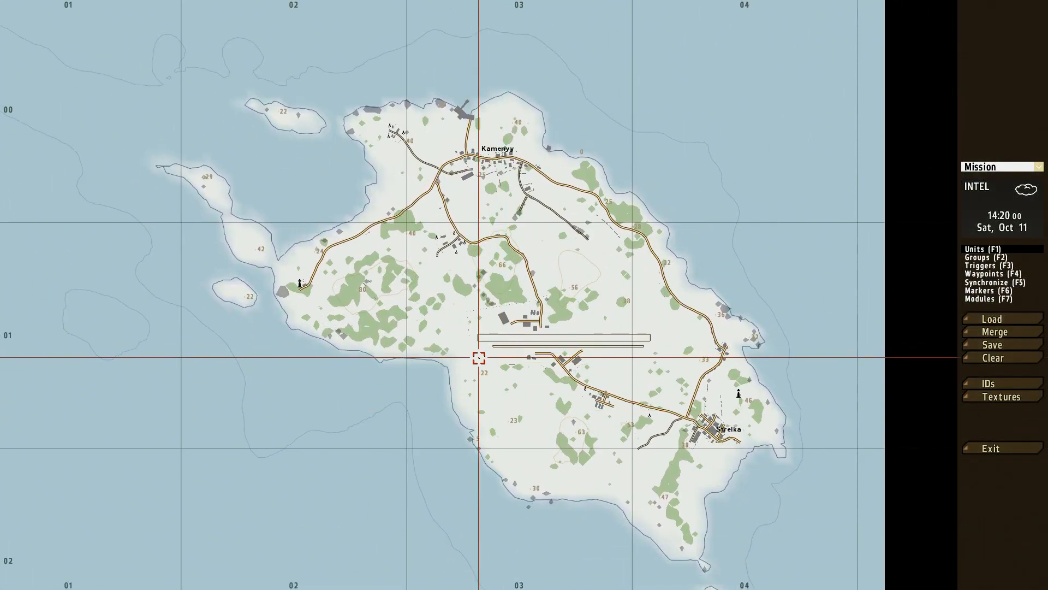
scroll(478, 358, "up", 3)
scroll(478, 357, "down", 3)
scroll(479, 358, "up", 5)
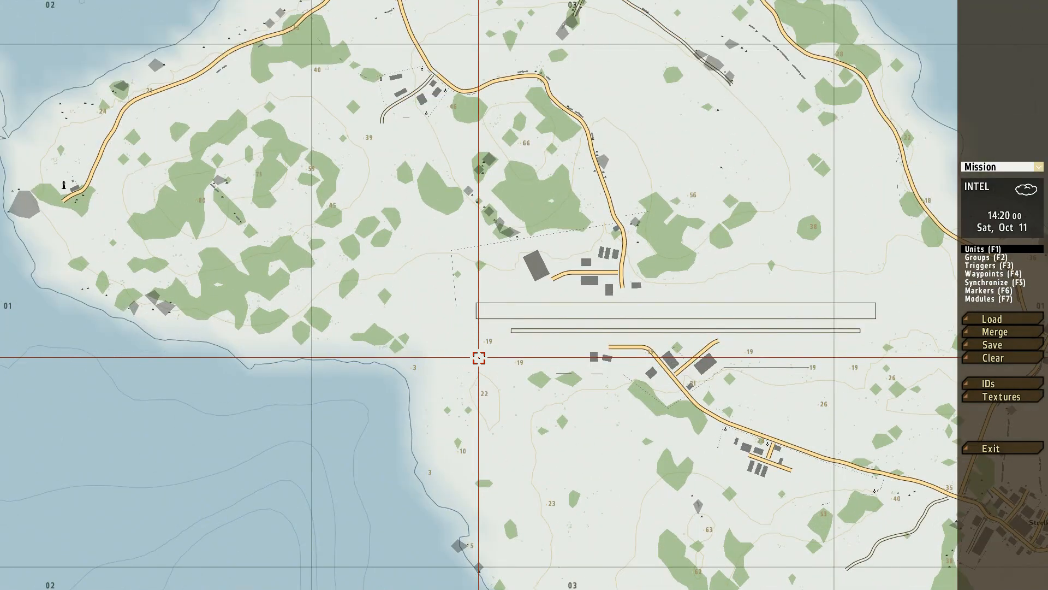
scroll(479, 358, "up", 3)
right_click_drag(651, 262, 441, 422)
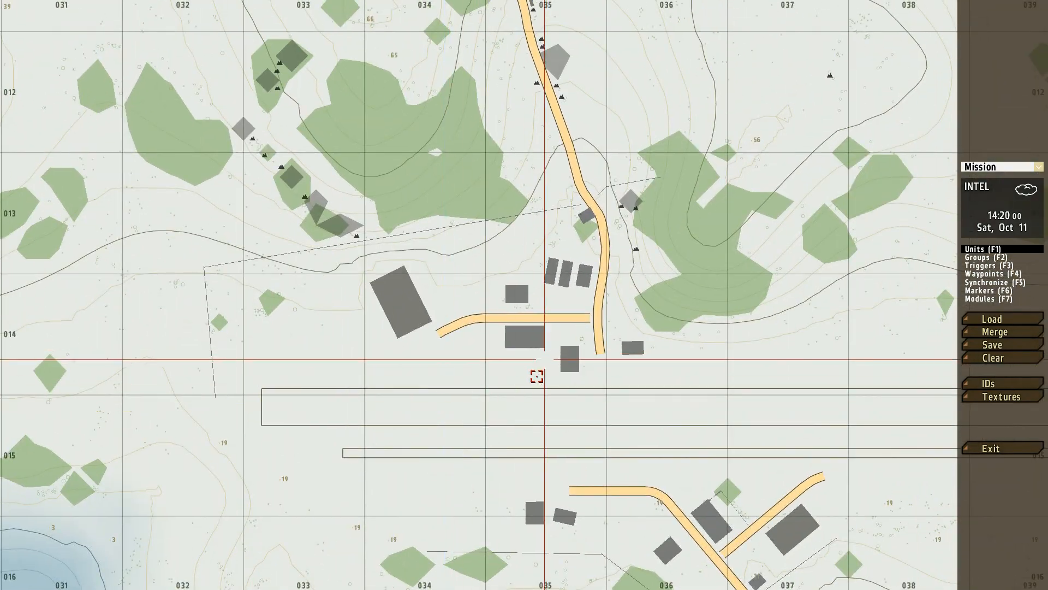
scroll(535, 380, "down", 1)
right_click_drag(564, 355, 493, 376)
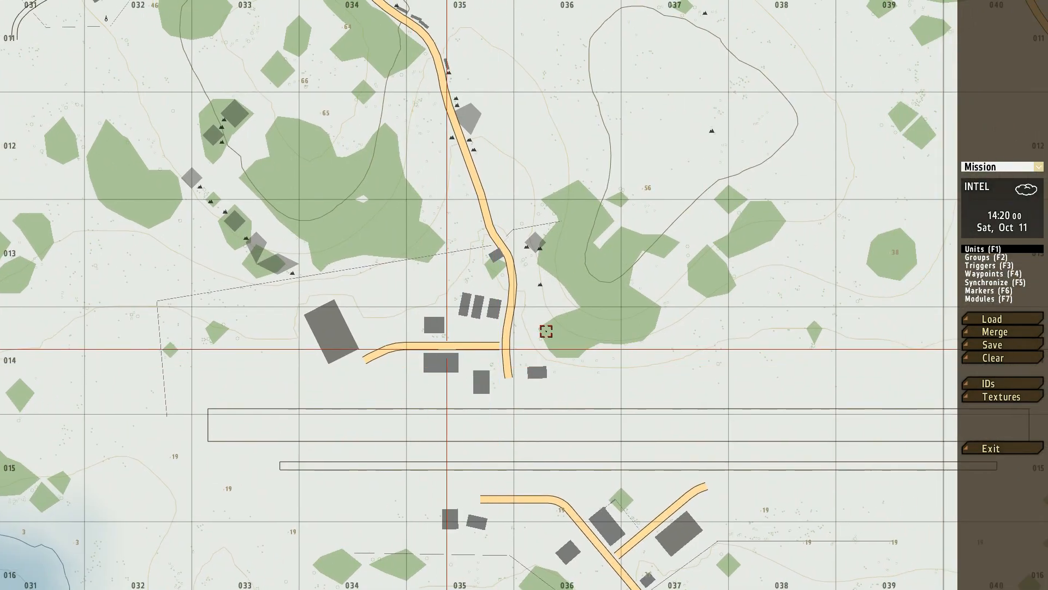
Step: Switch the map display to satellite textures
left_click(1017, 399)
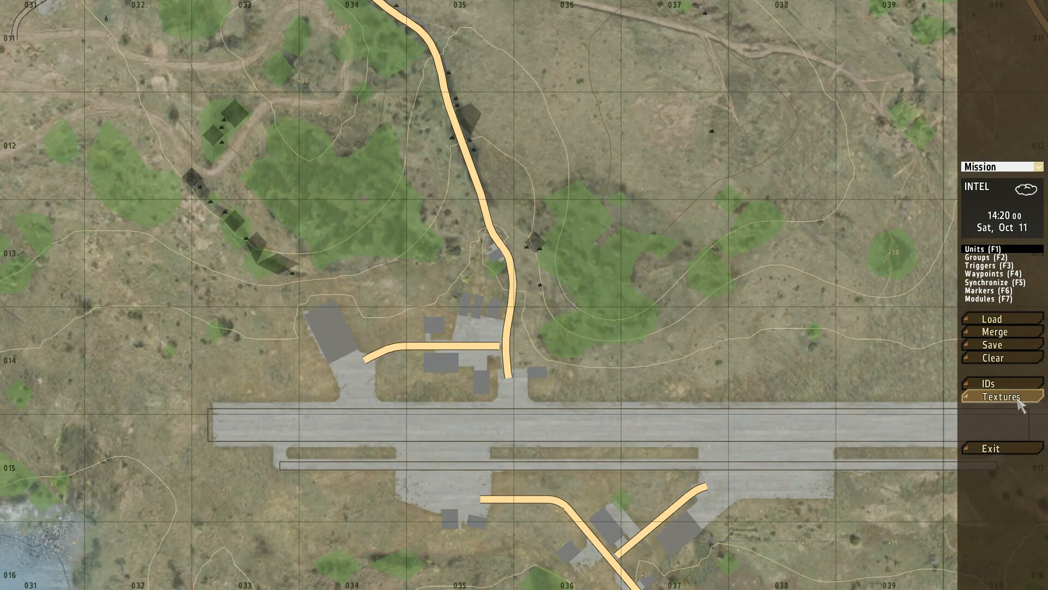
left_click(1017, 399)
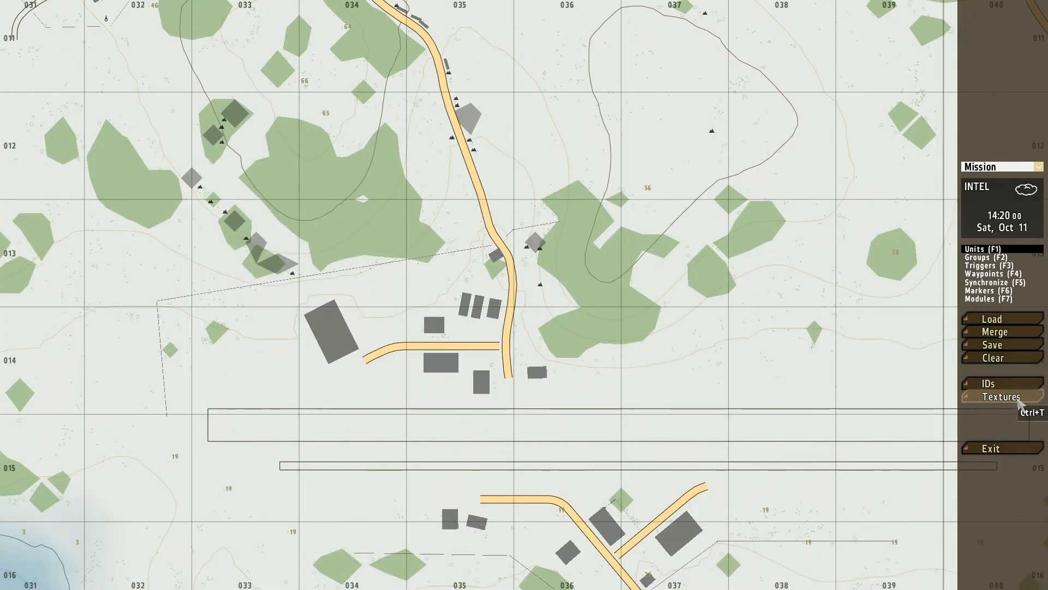
left_click(1017, 399)
Step: Compare the vegetation and terrain beside the road north of the airfield with map textures off and on
right_click_drag(534, 277, 572, 361)
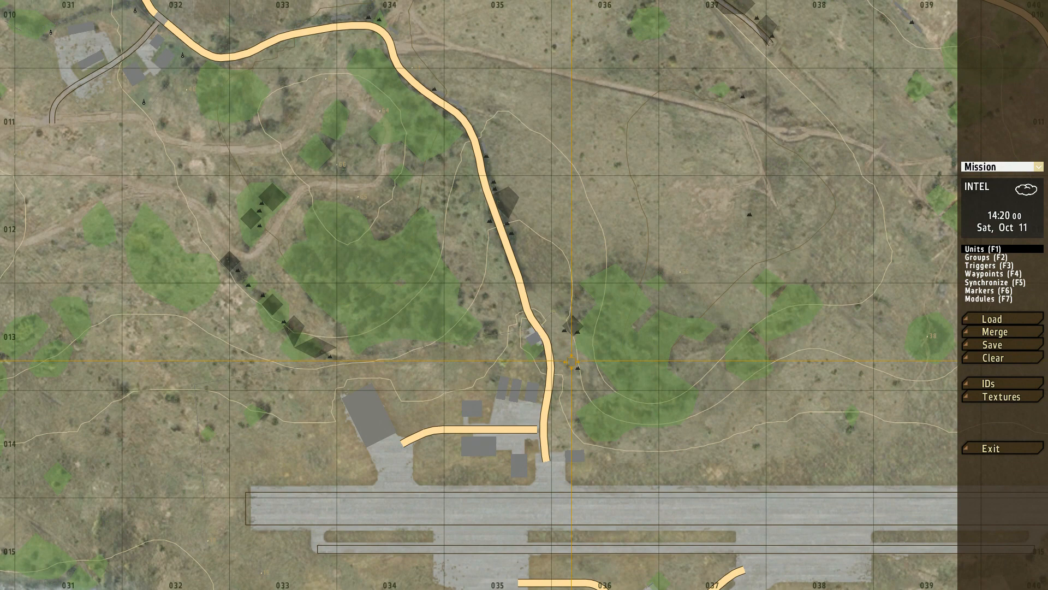
scroll(572, 361, "up", 5)
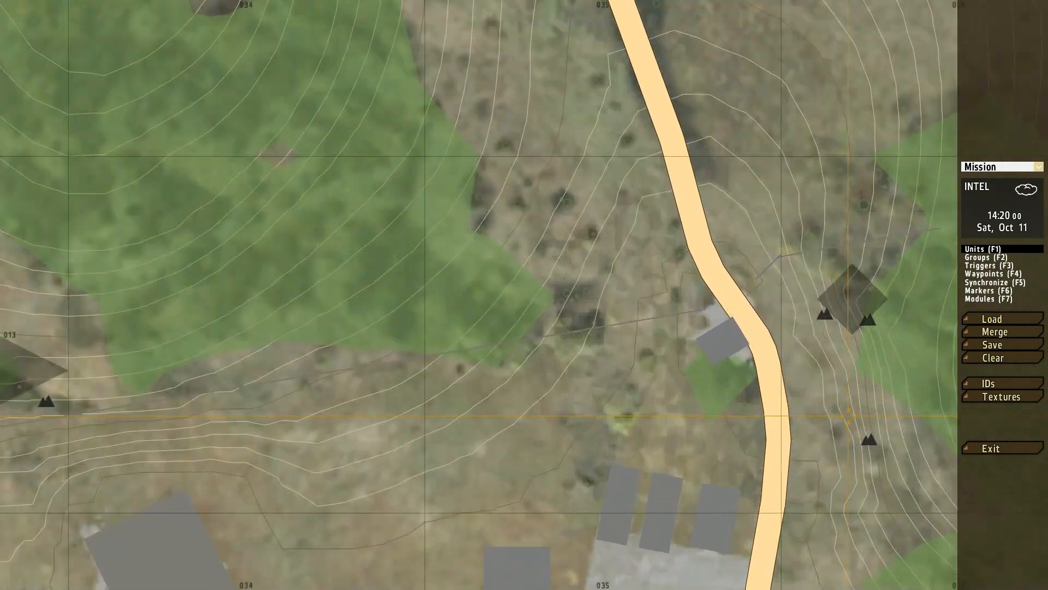
right_click_drag(848, 416, 923, 432)
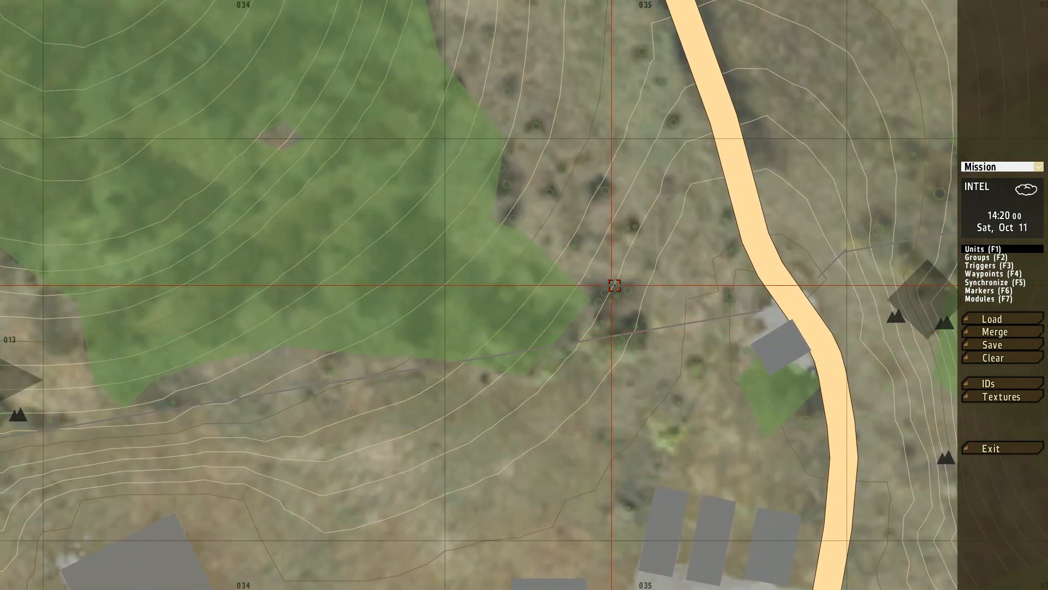
left_click(991, 403)
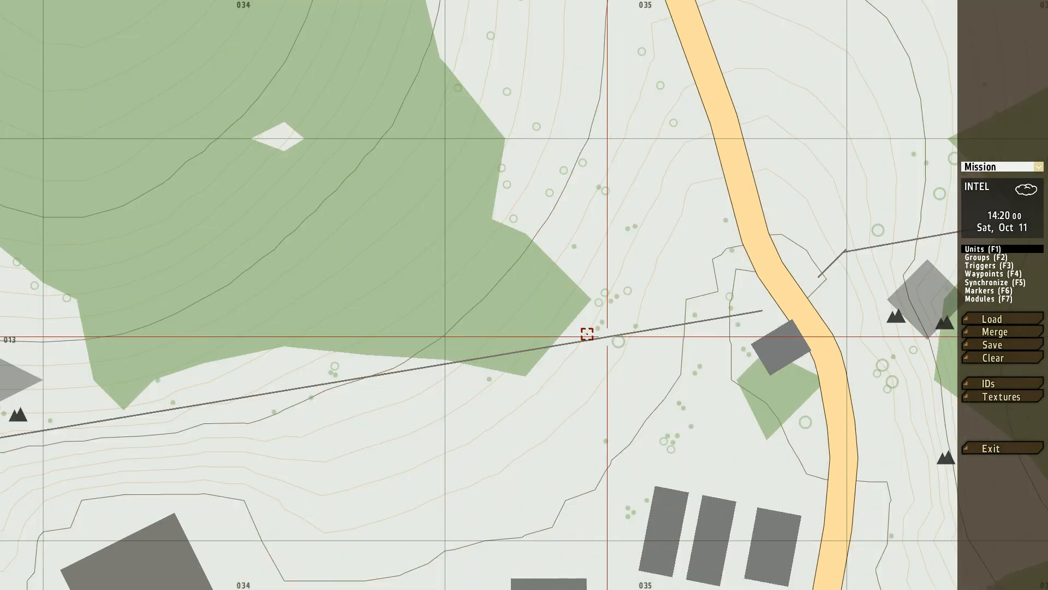
left_click(1009, 402)
scroll(629, 381, "up", 4)
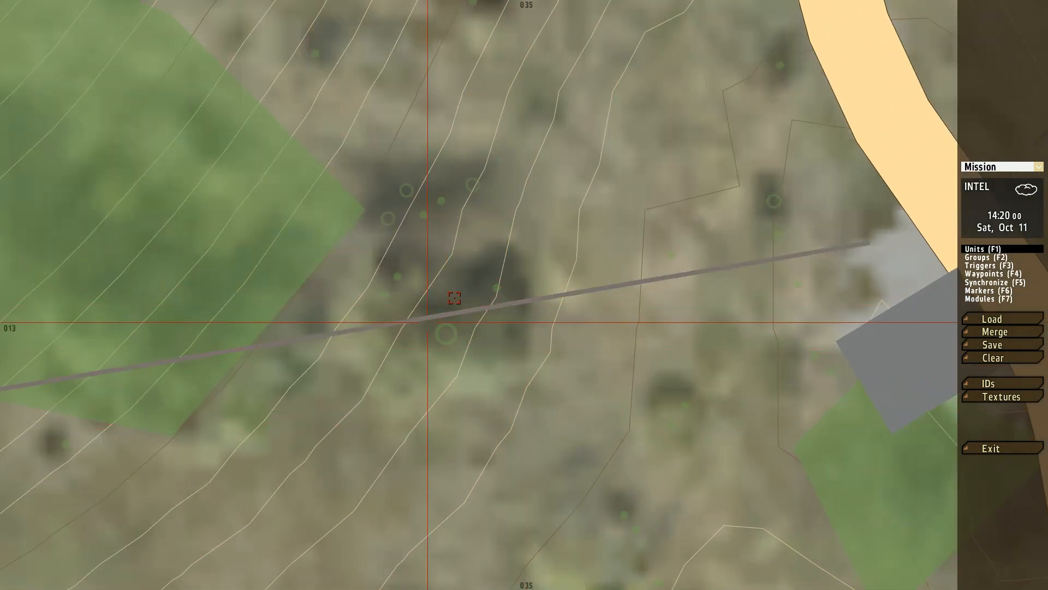
left_click(990, 400)
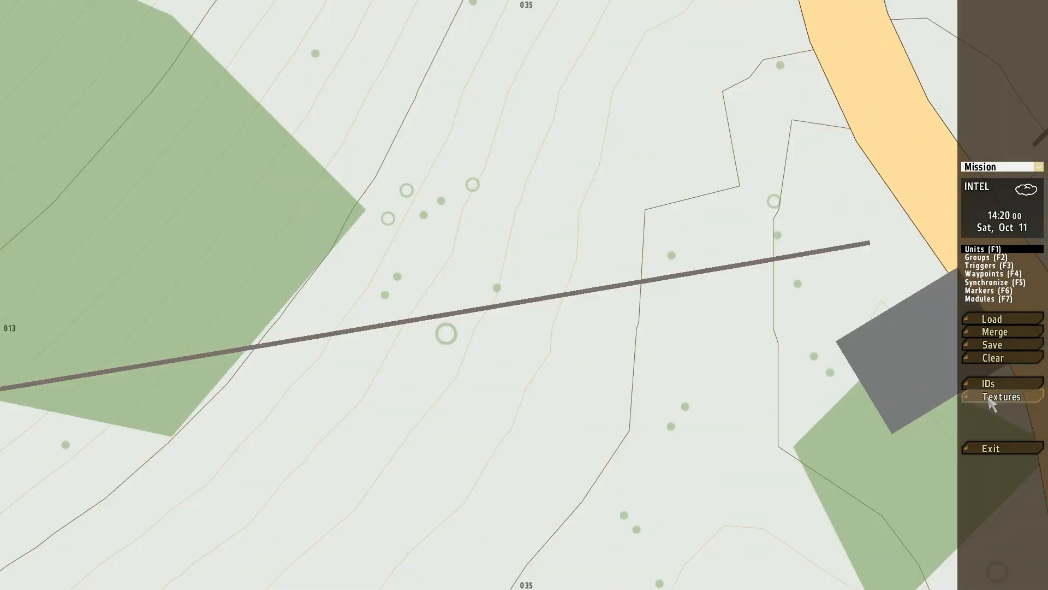
left_click(991, 400)
Step: Examine the paved compound and side road at the junction northwest of the airfield, comparing the textured and plain map
scroll(463, 496, "down", 3)
scroll(484, 409, "down", 3)
right_click_drag(514, 284, 801, 545)
right_click_drag(436, 206, 889, 457)
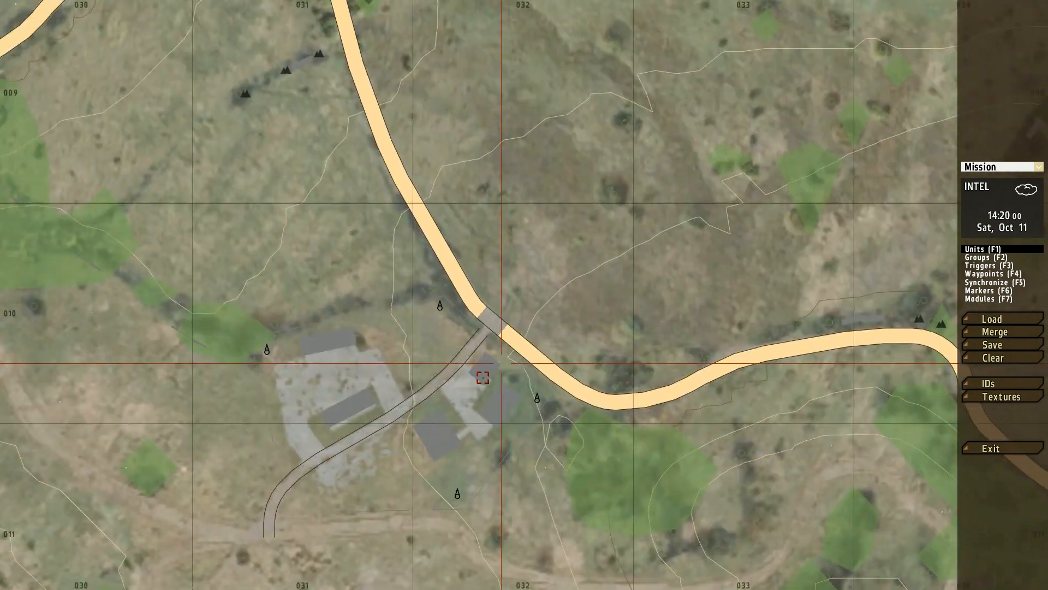
scroll(464, 338, "down", 2)
scroll(456, 332, "up", 6)
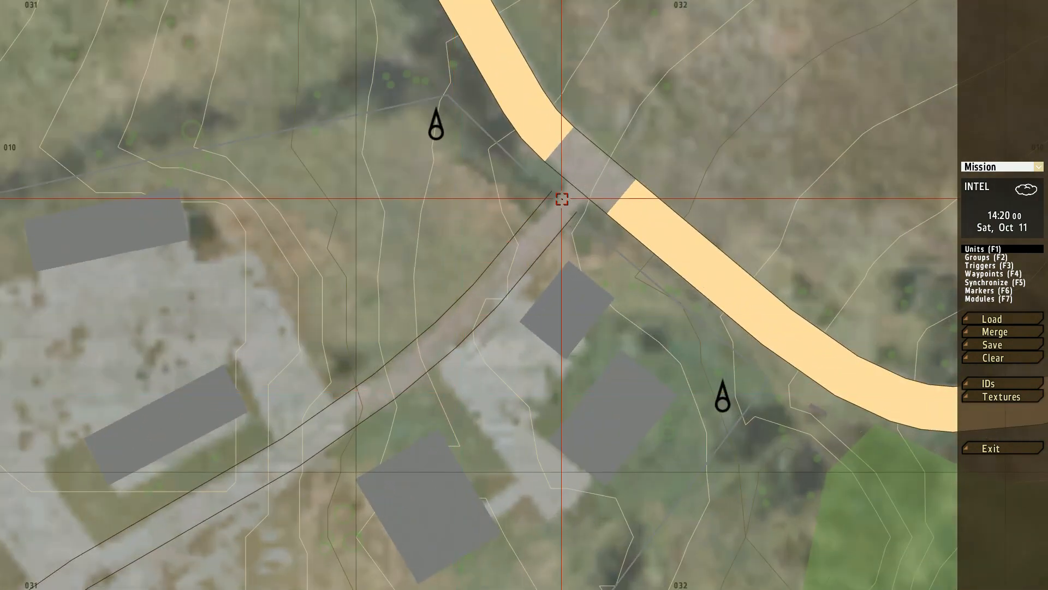
right_click_drag(411, 378, 624, 200)
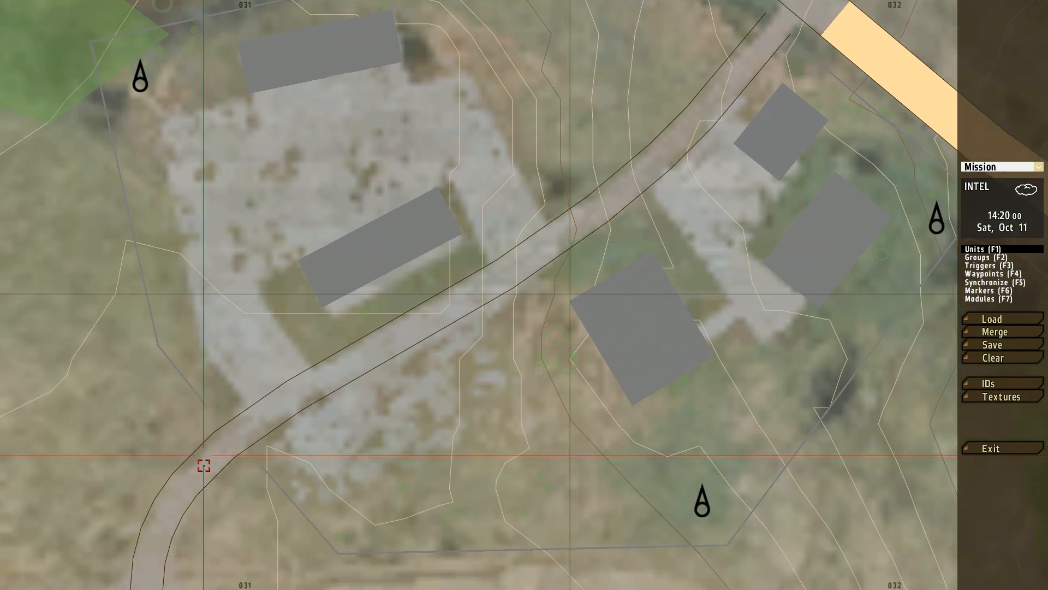
right_click_drag(260, 412, 417, 316)
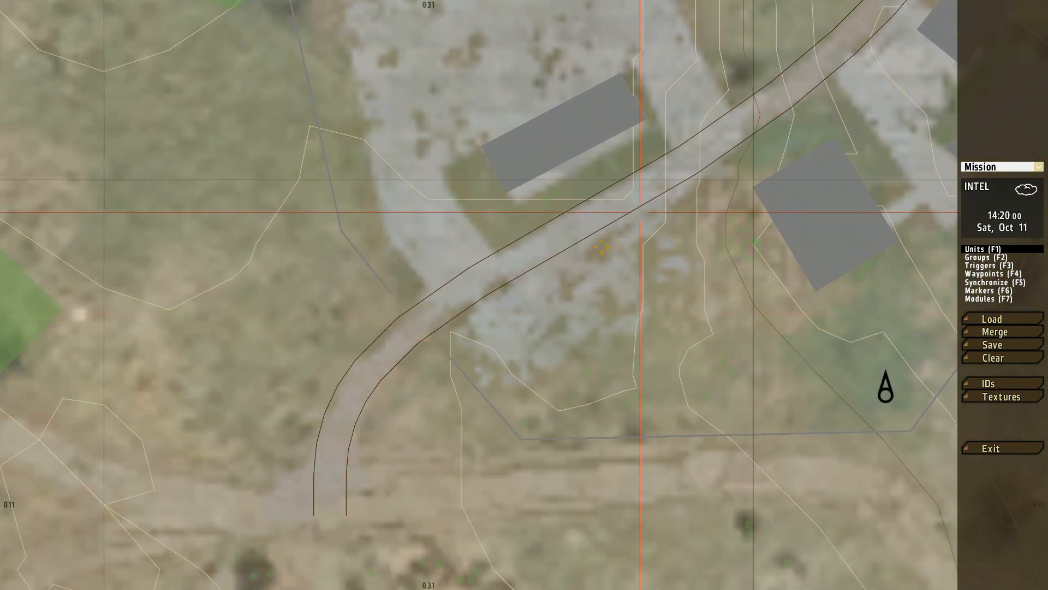
right_click_drag(638, 215, 311, 538)
scroll(342, 499, "down", 2)
right_click_drag(549, 321, 513, 376)
scroll(507, 378, "down", 2)
left_click(1002, 397)
left_click(1003, 397)
left_click(1003, 397)
left_click(1002, 398)
Step: Start inserting a unit on the main road beside the fork southwest of Kamenyy
right_click_drag(669, 195, 354, 475)
scroll(354, 474, "down", 2)
right_click_drag(280, 310, 709, 269)
scroll(709, 269, "up", 2)
right_click_drag(617, 273, 791, 240)
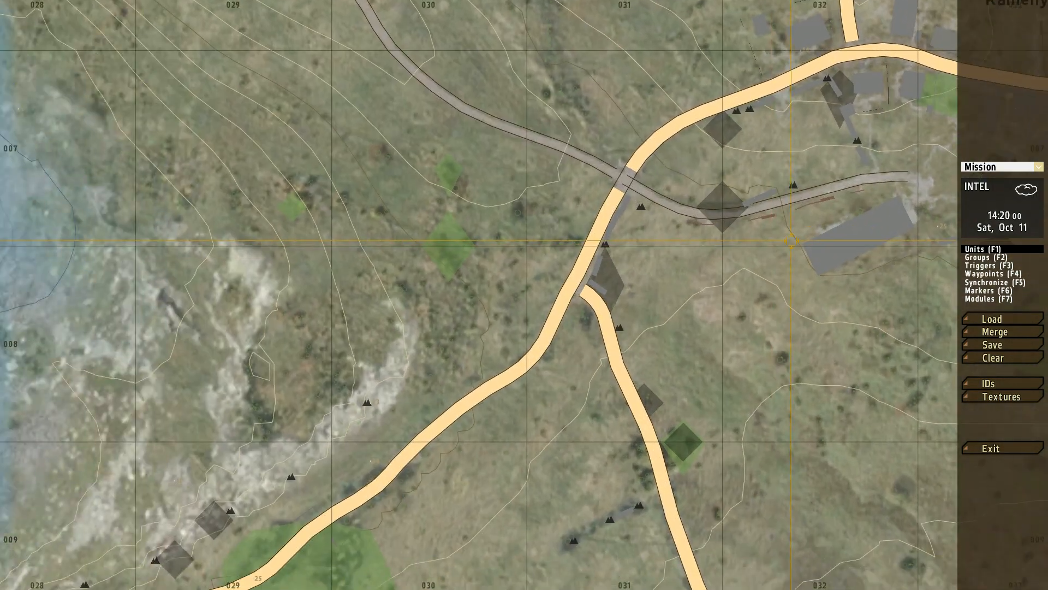
right_click_drag(755, 282, 816, 241)
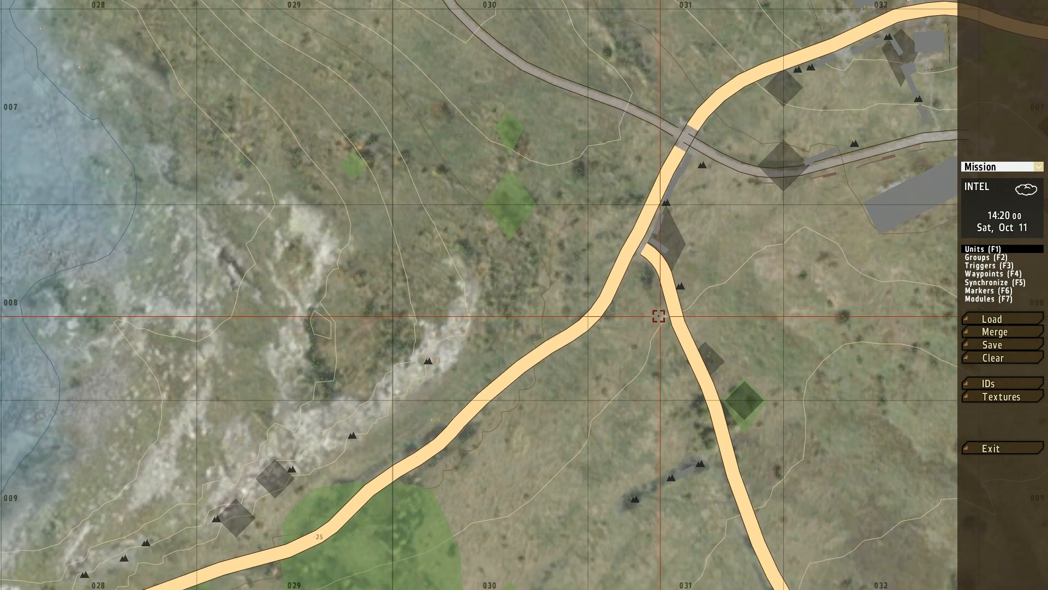
right_click_drag(658, 316, 658, 352)
scroll(659, 352, "up", 2)
right_click_drag(665, 229, 615, 305)
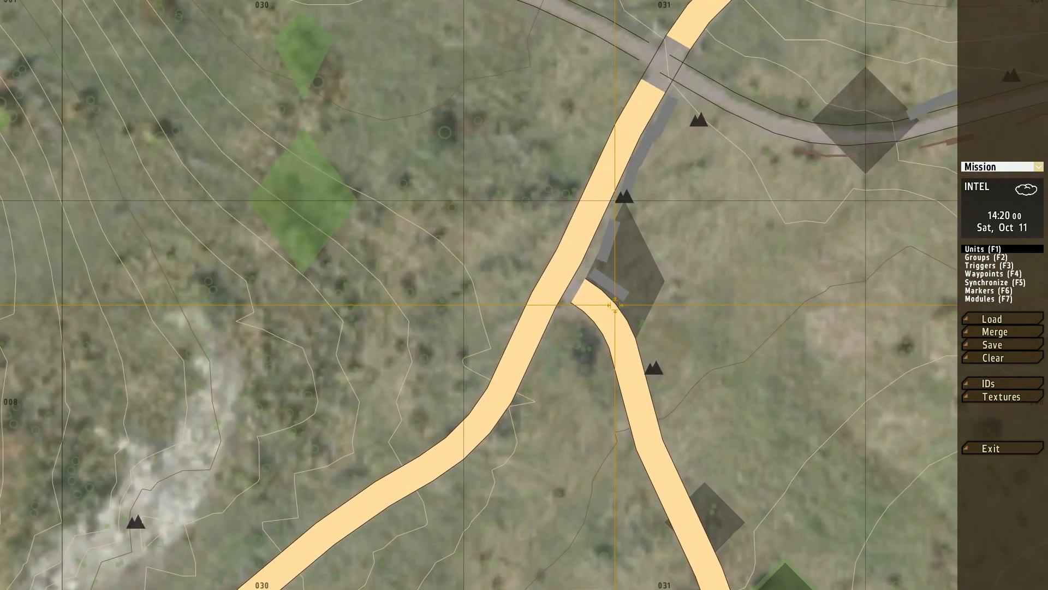
scroll(615, 305, "up", 2)
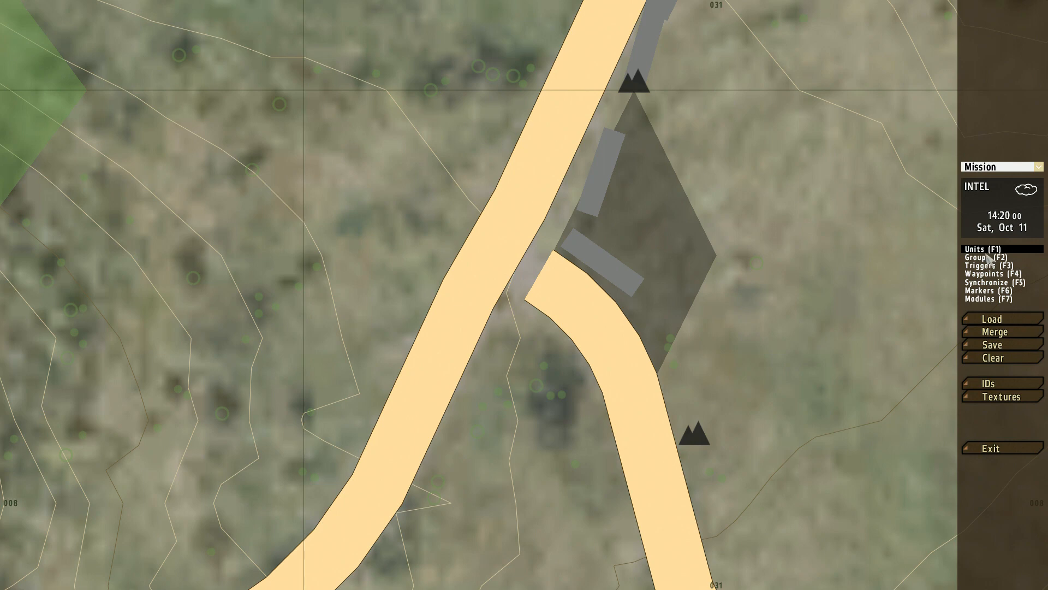
double_click(448, 338)
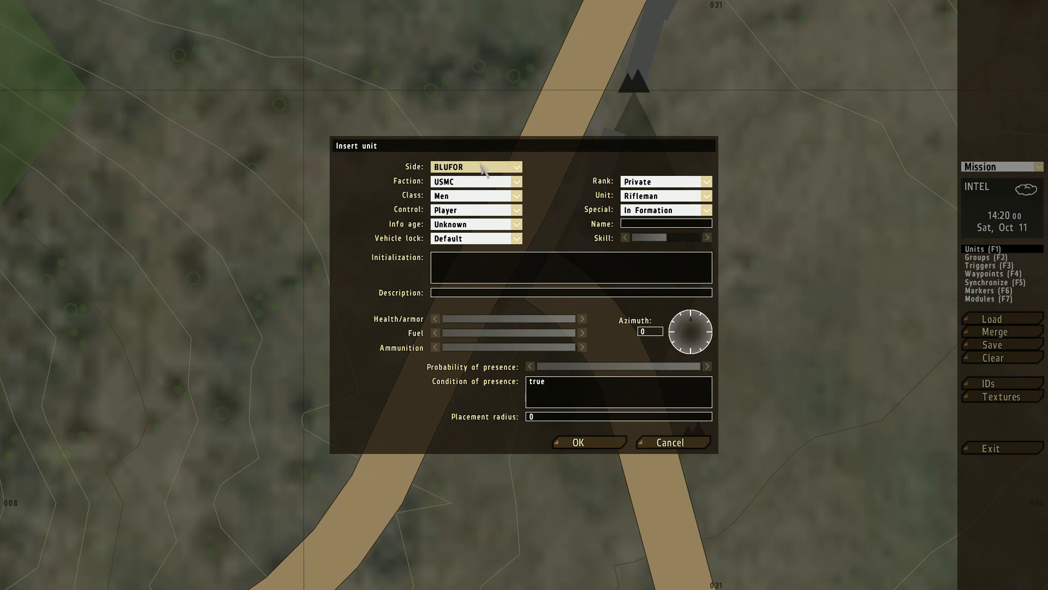
Step: Review the side options and the animal units offered under Ambient life, returning the side to BLUFOR
left_click(445, 168)
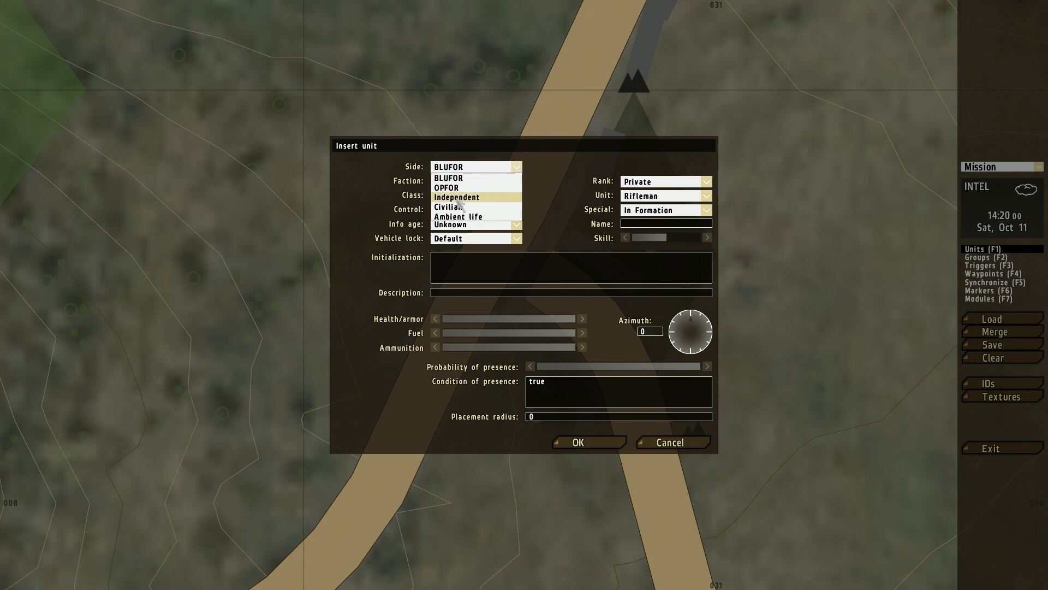
left_click(484, 217)
left_click(671, 195)
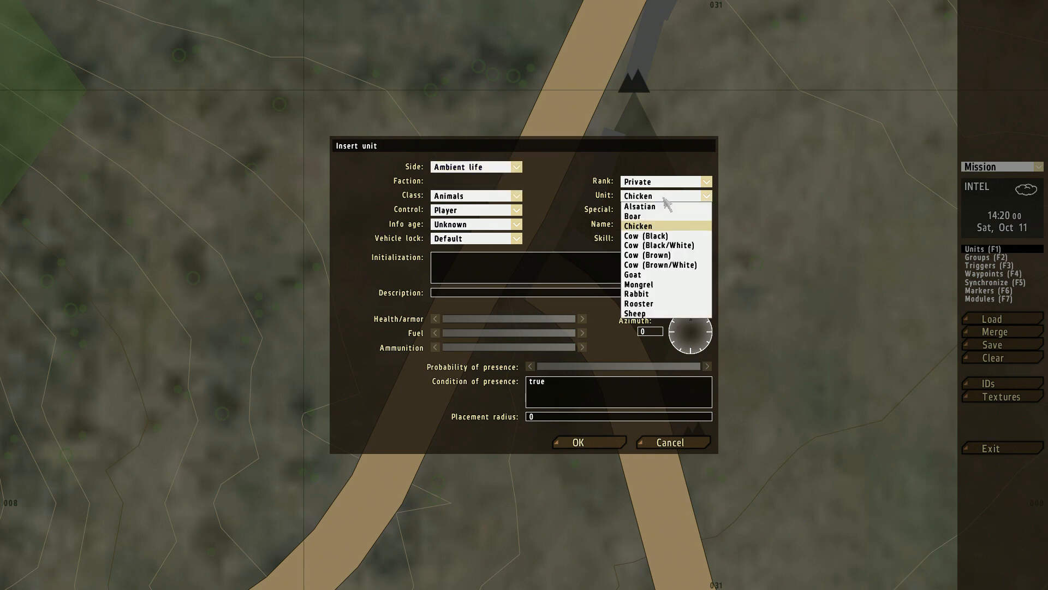
left_click(661, 196)
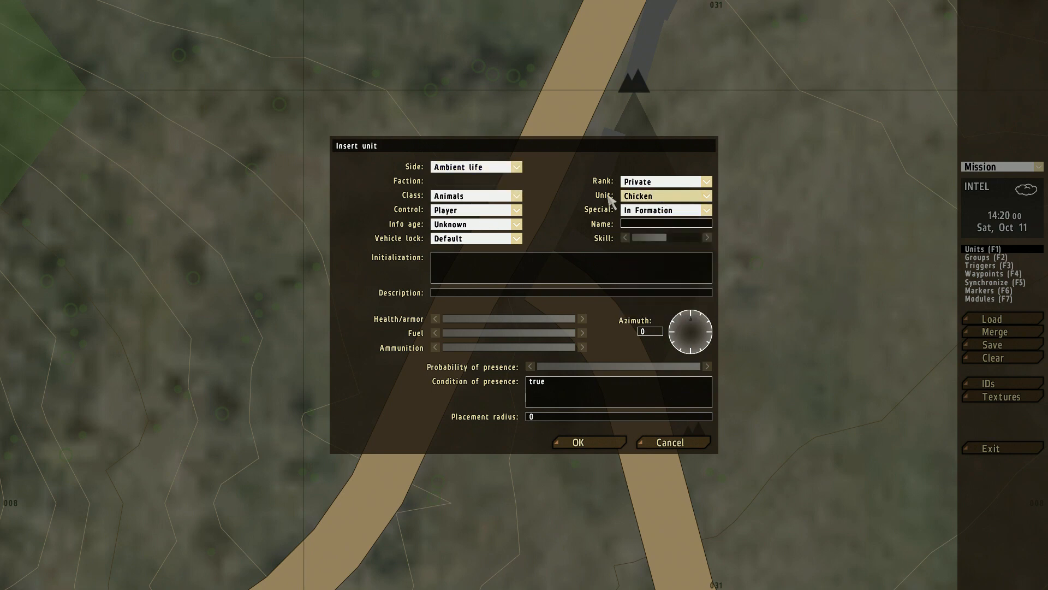
left_click(469, 168)
left_click(464, 179)
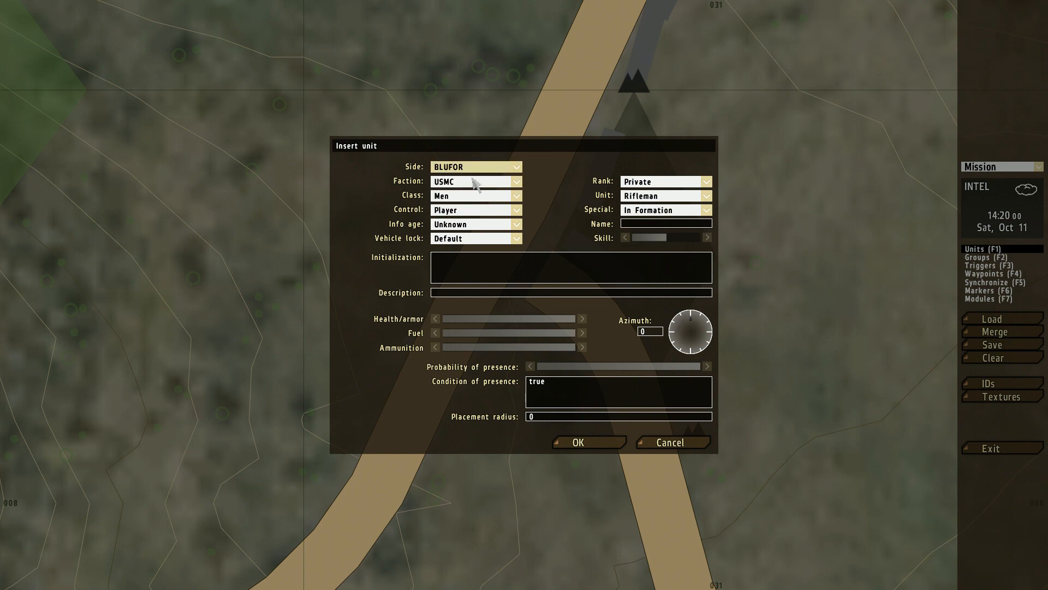
Step: Review the control and class options for the new unit, keeping Player and Men selected
left_click(461, 212)
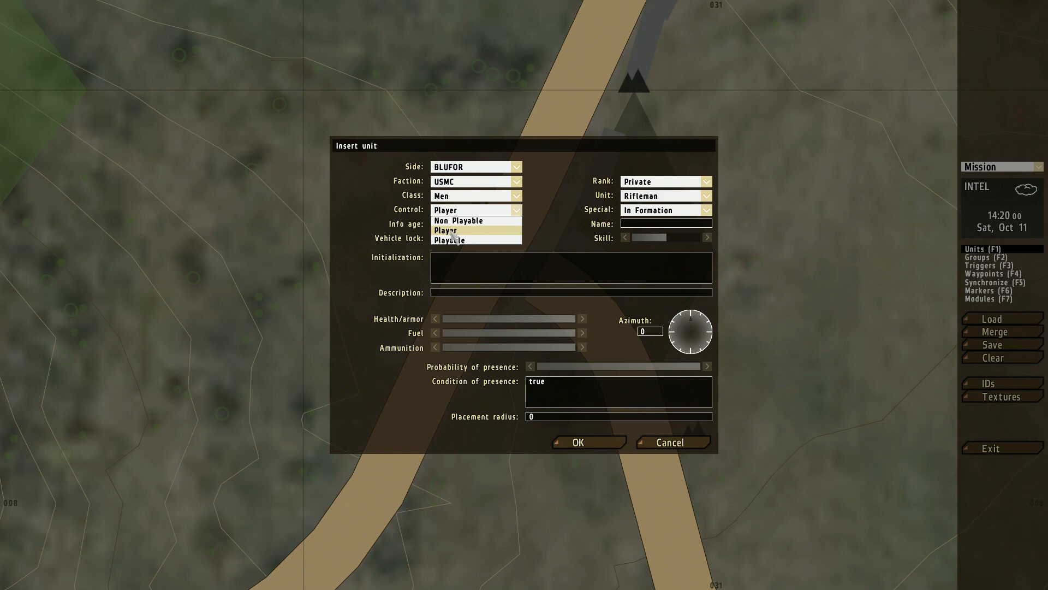
left_click(456, 232)
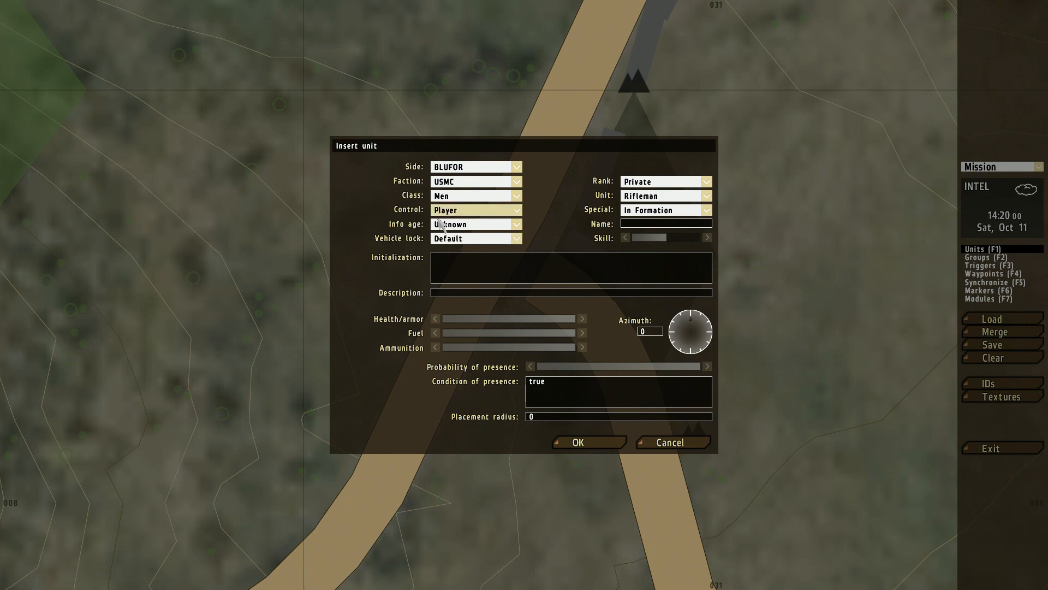
left_click(451, 196)
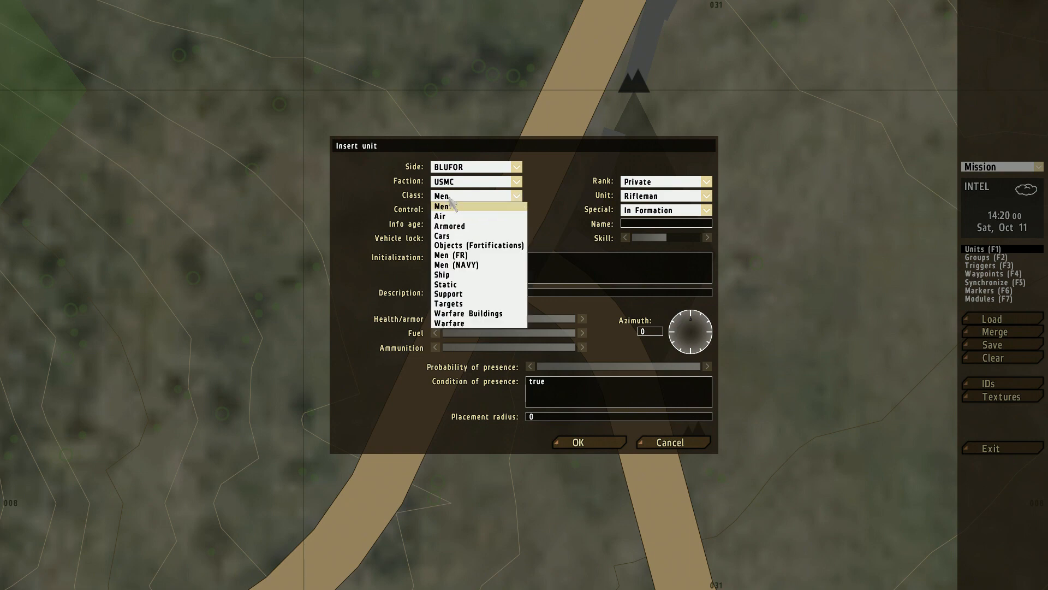
left_click(450, 200)
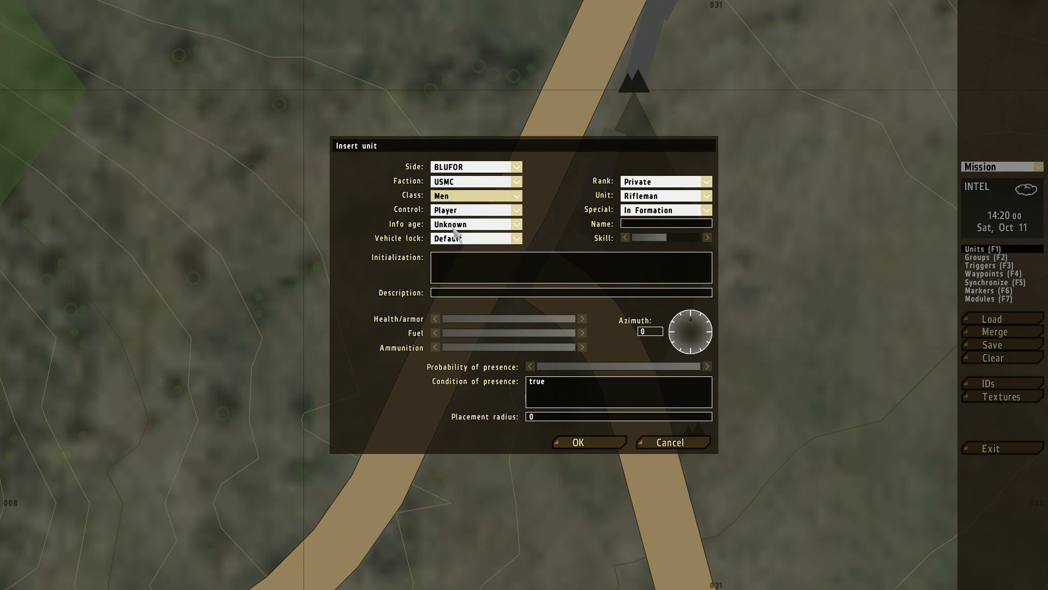
Step: Set the faction to BAF and the unit to Rifleman (backpack), and insert this player unit on the road
left_click(483, 183)
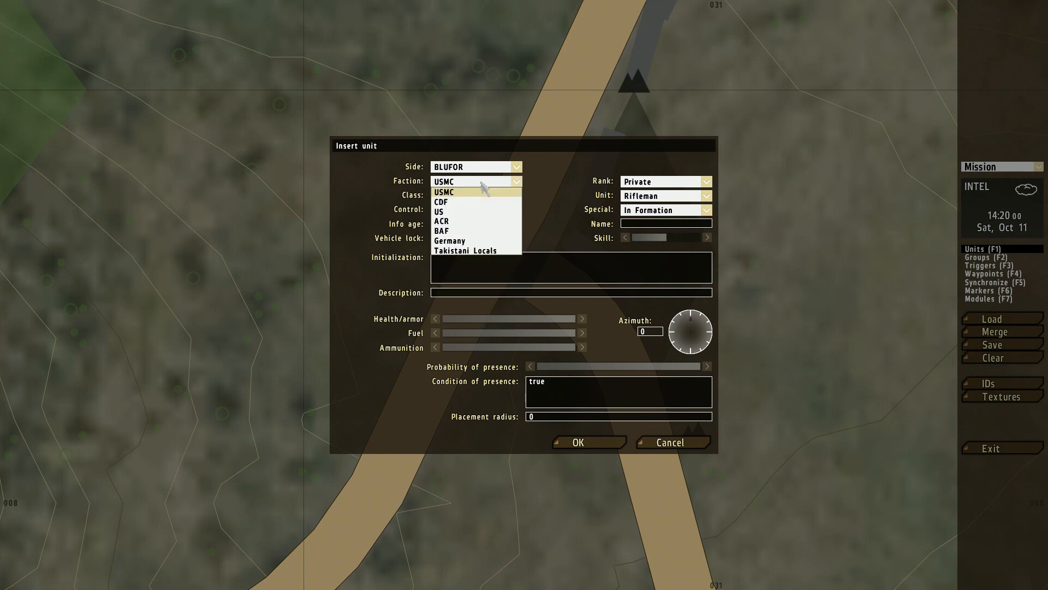
left_click(451, 232)
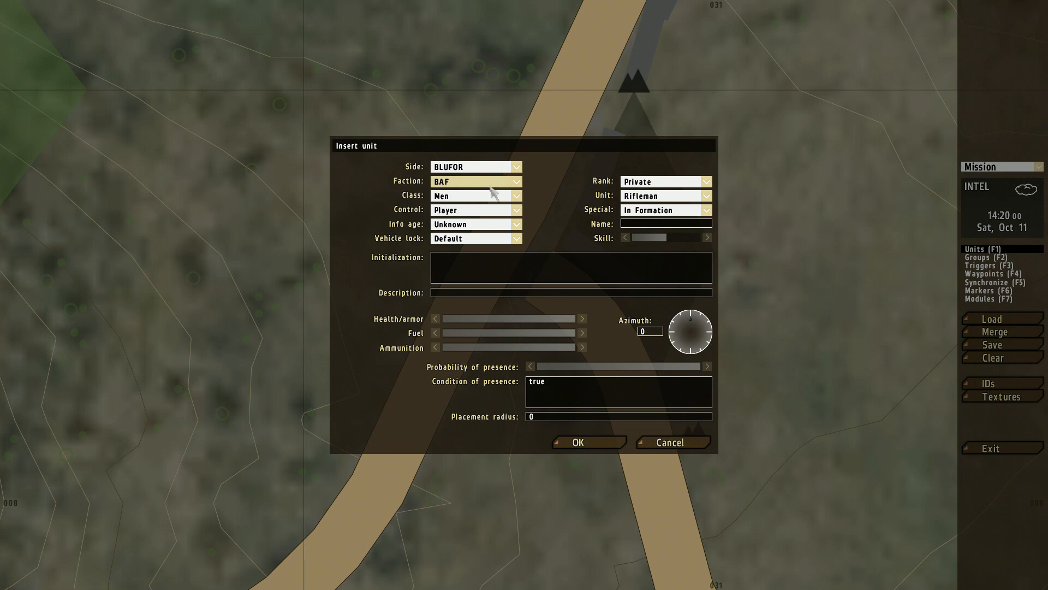
left_click(651, 200)
scroll(671, 244, "up", 5)
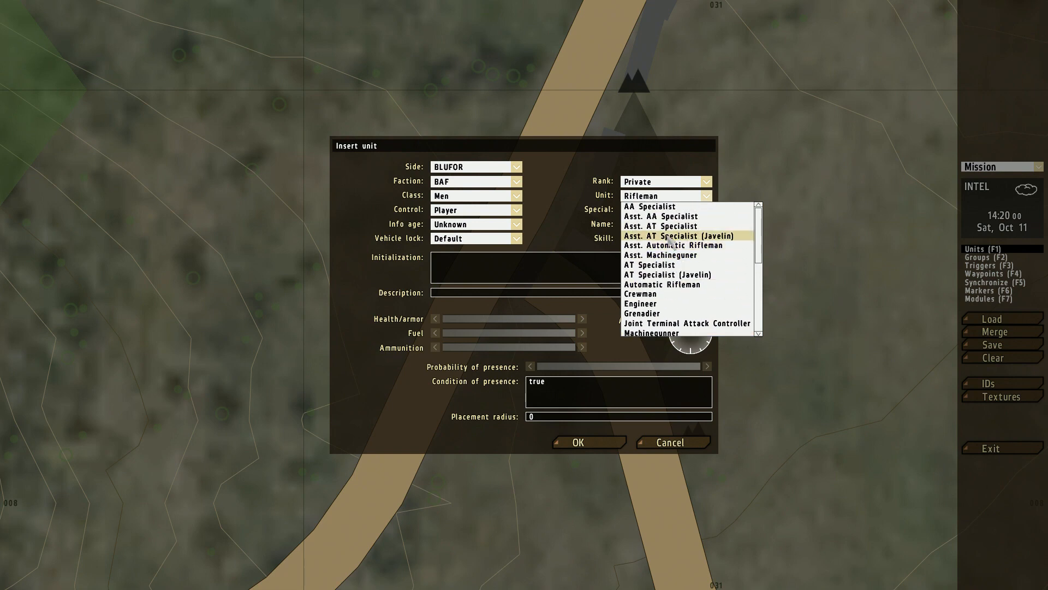
scroll(671, 241, "down", 5)
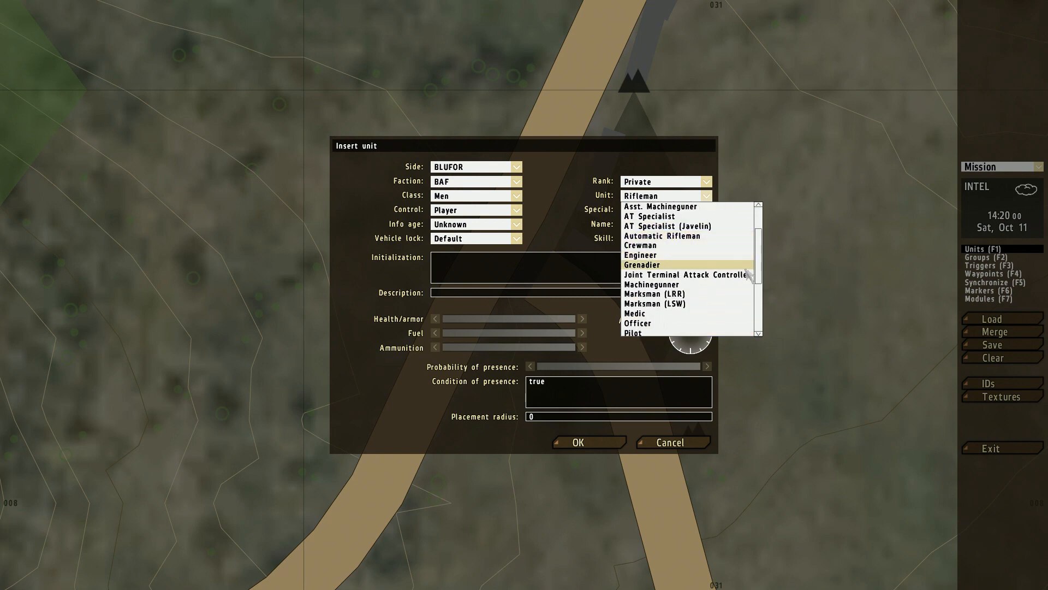
scroll(746, 275, "down", 3)
scroll(687, 293, "down", 5)
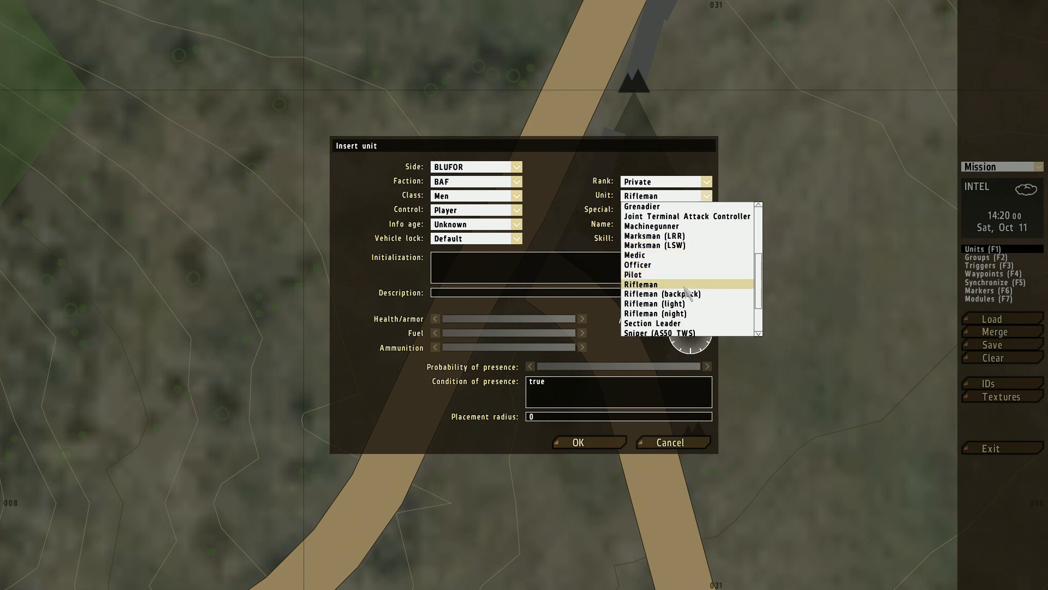
left_click(708, 276)
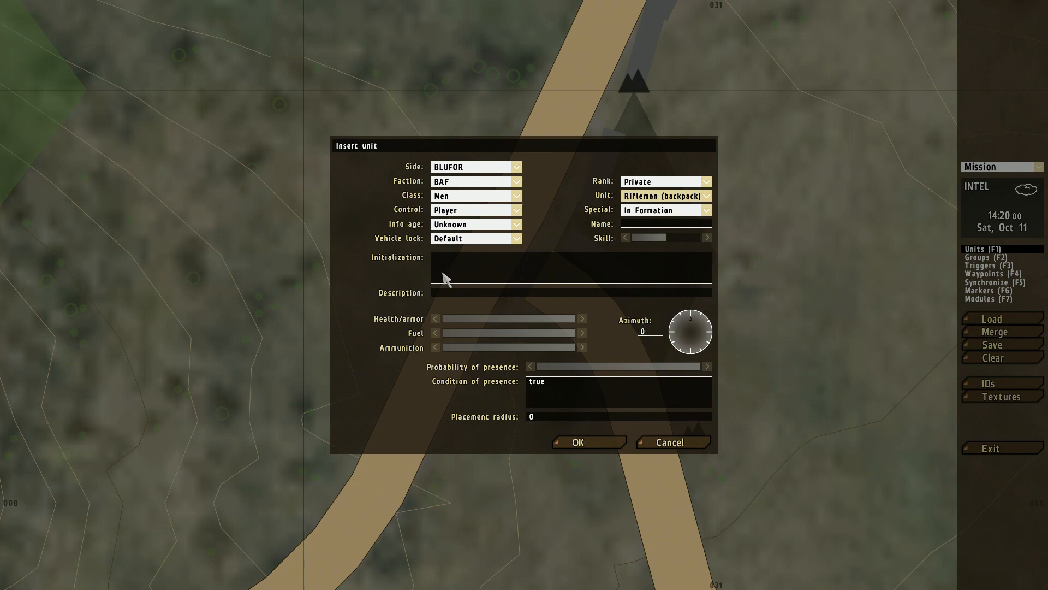
left_click(600, 444)
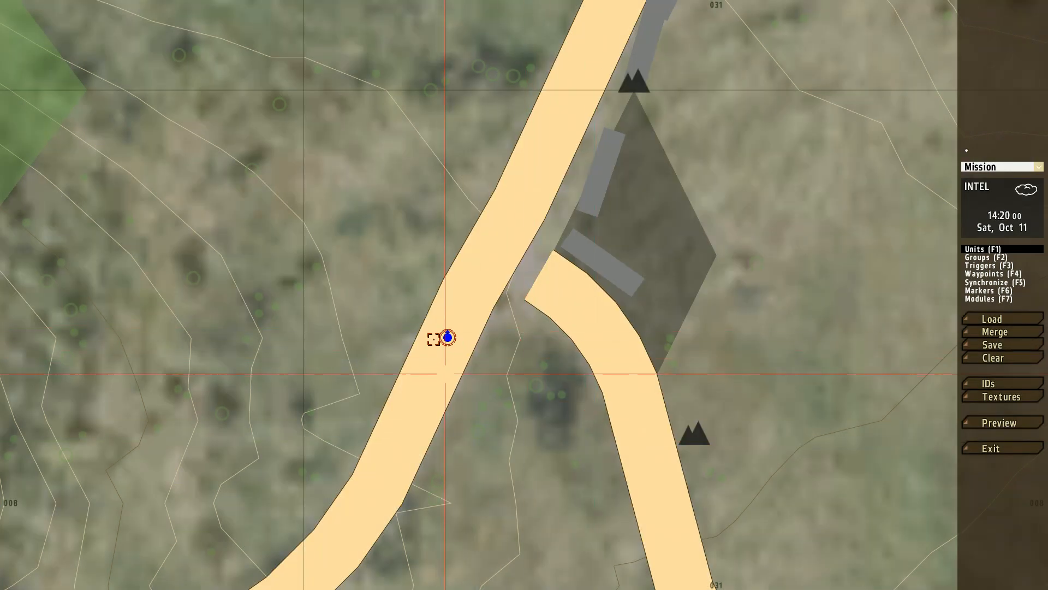
Step: Preview the mission, explore the surroundings of the road fork in third-person view, and abort back to the editor
scroll(492, 344, "up", 3)
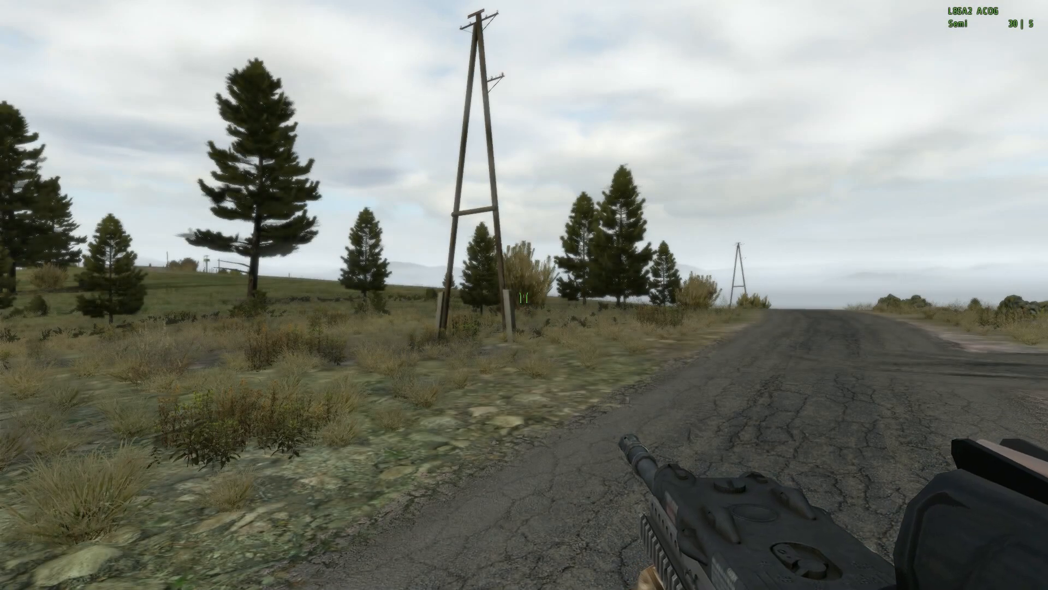
key("KP_Enter")
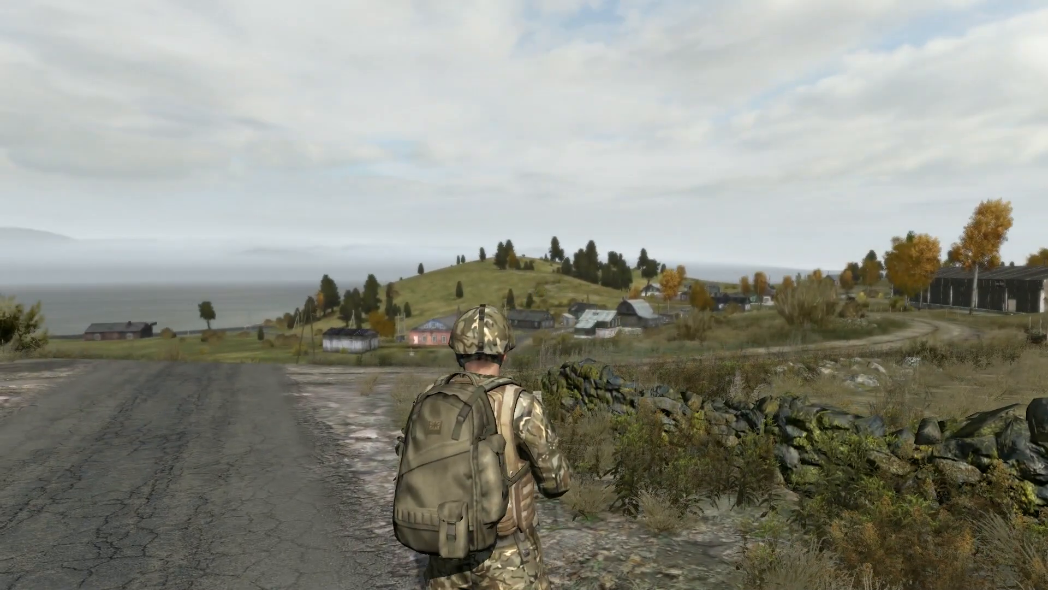
key("ctrl")
key("ctrl")
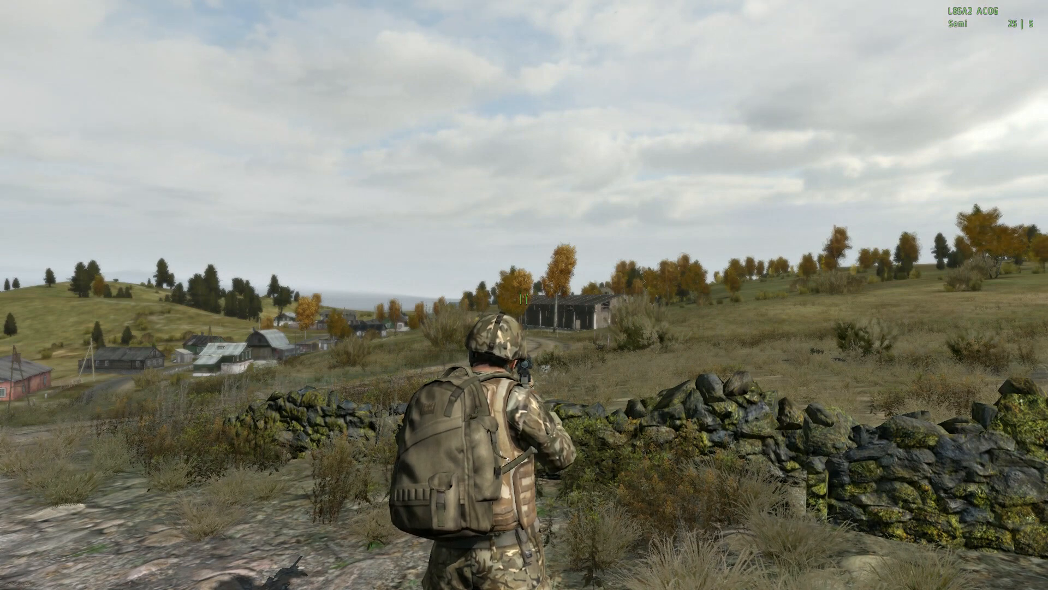
key("w")
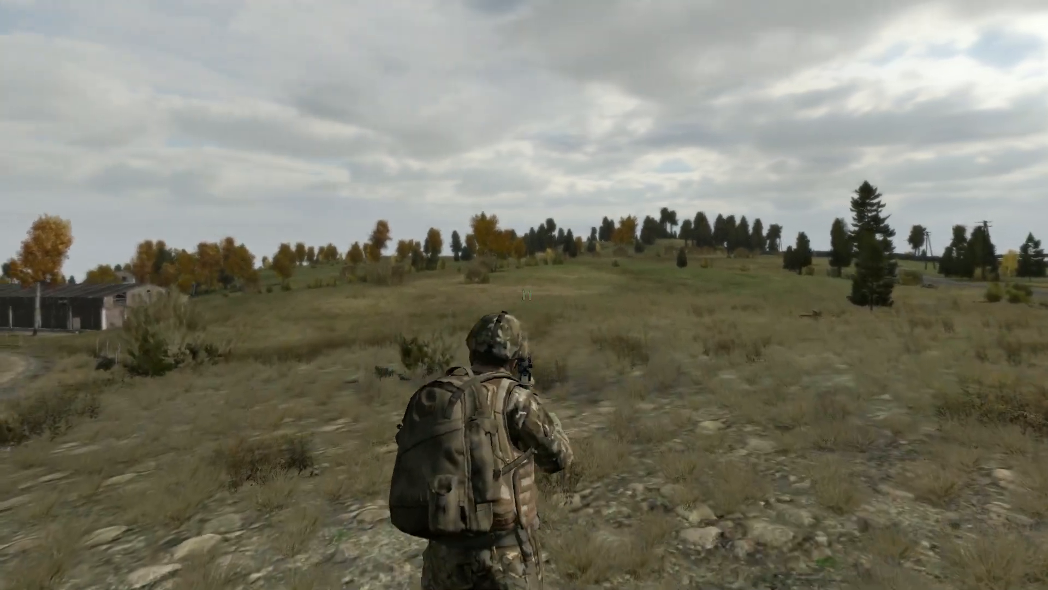
key("w")
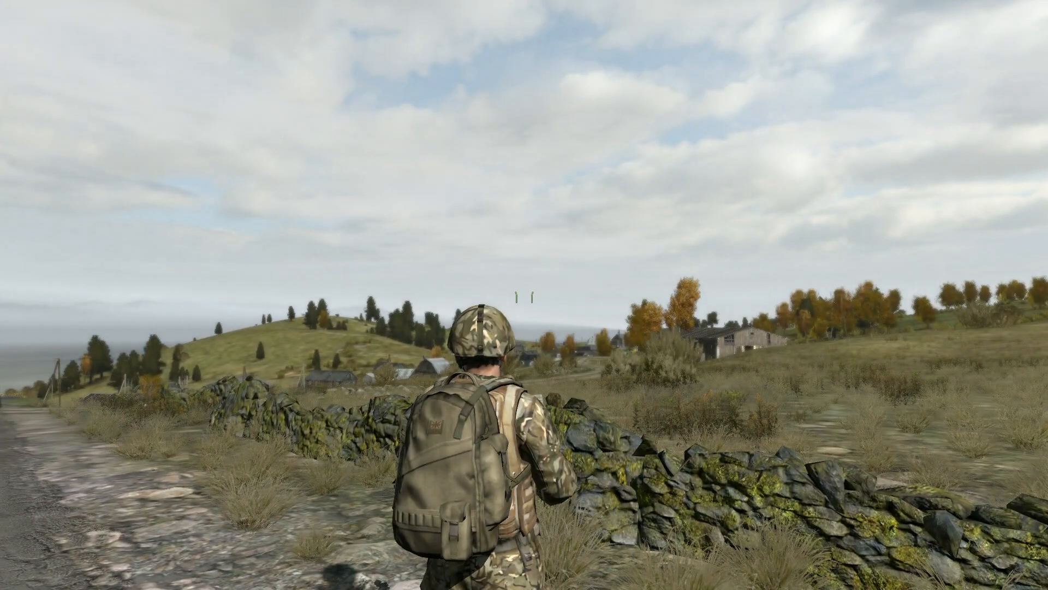
key("Escape")
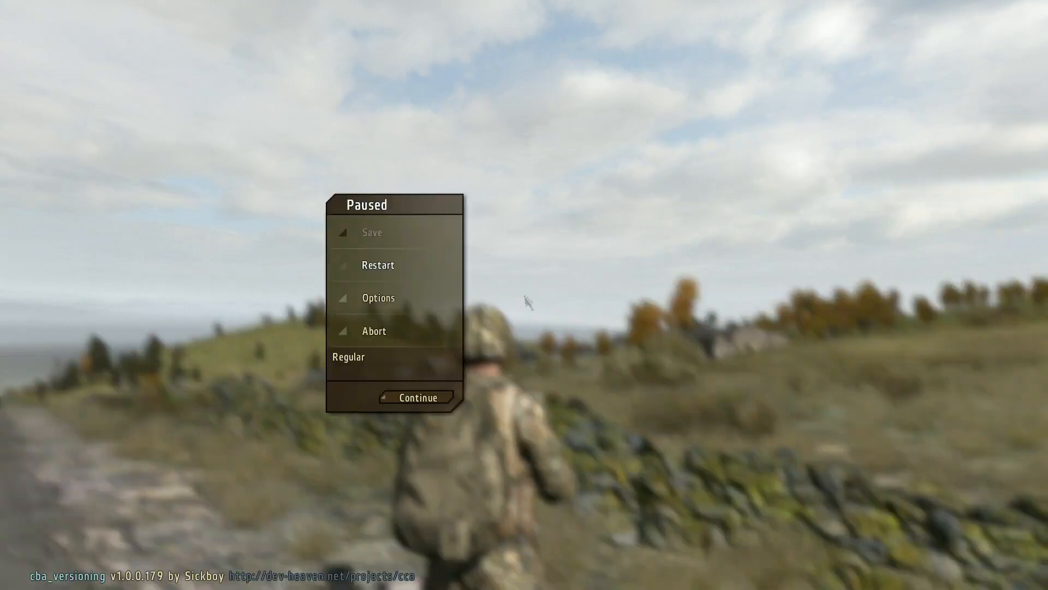
left_click(449, 327)
left_click(532, 285)
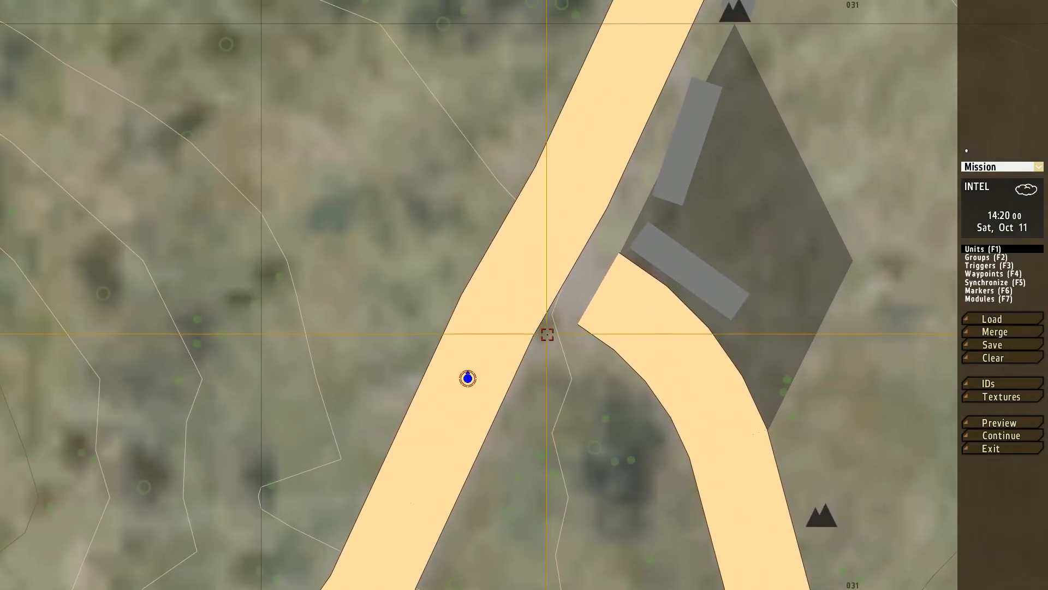
Step: Insert a non-playable BAF Medic on the road just southwest of the player unit
right_click_drag(539, 430, 610, 361)
scroll(611, 361, "up", 3)
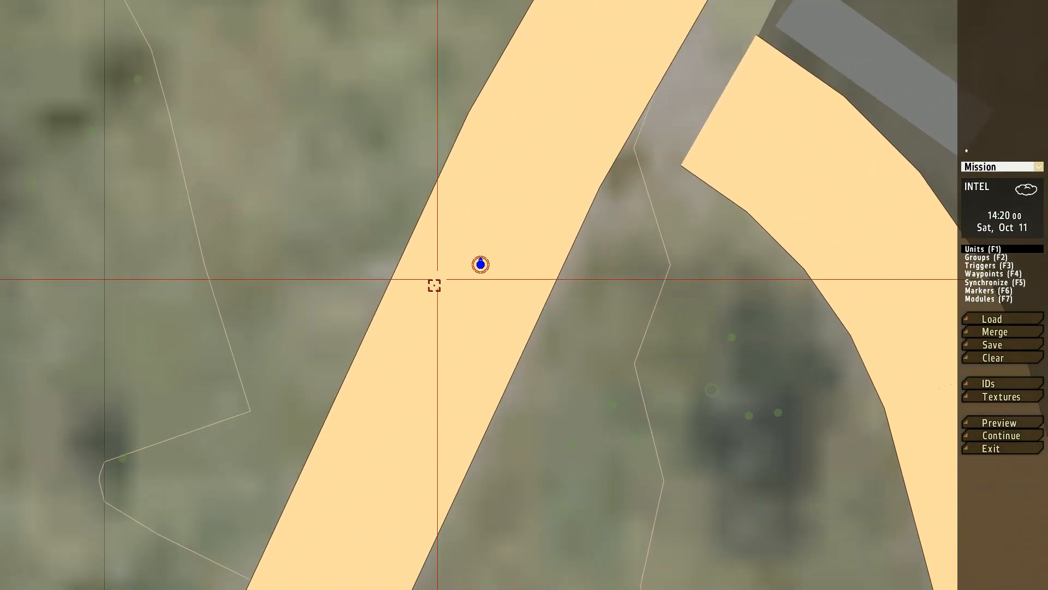
double_click(432, 303)
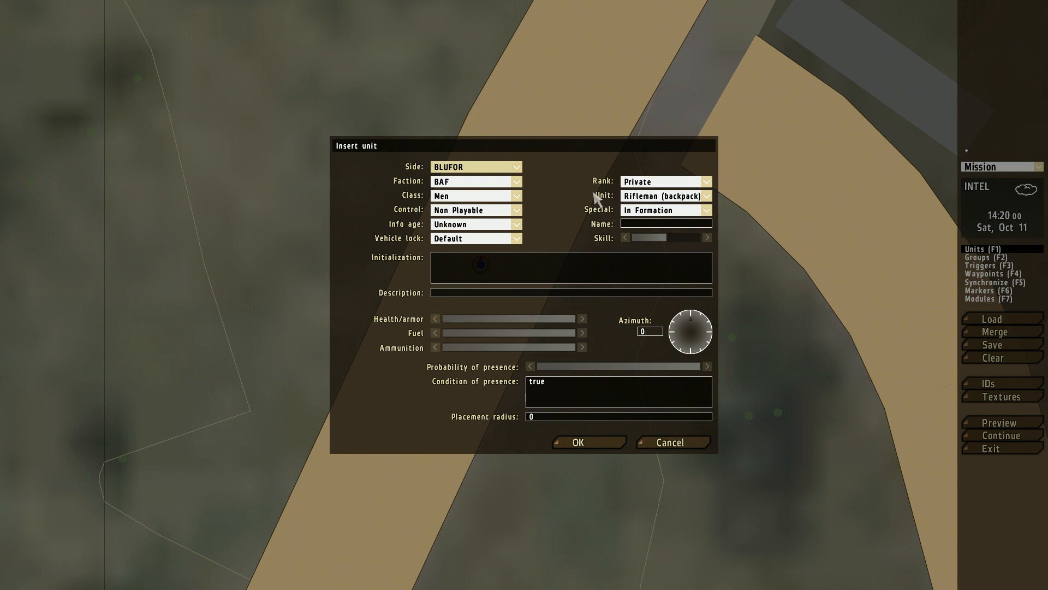
left_click(643, 196)
left_click(644, 302)
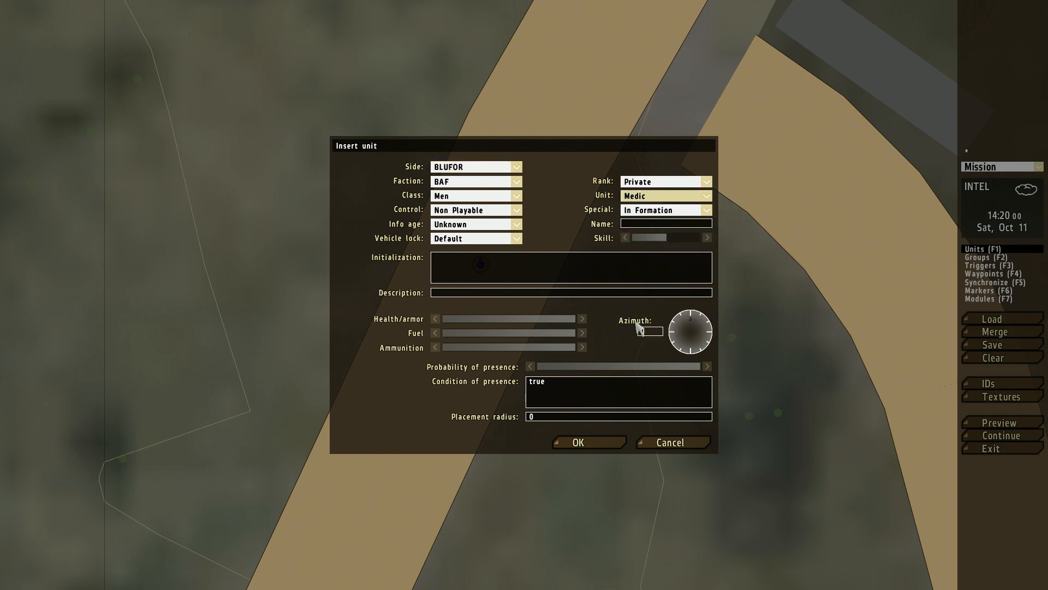
left_click(604, 443)
Step: Insert a non-playable BAF Grenadier on the road directly south of the player unit
double_click(469, 309)
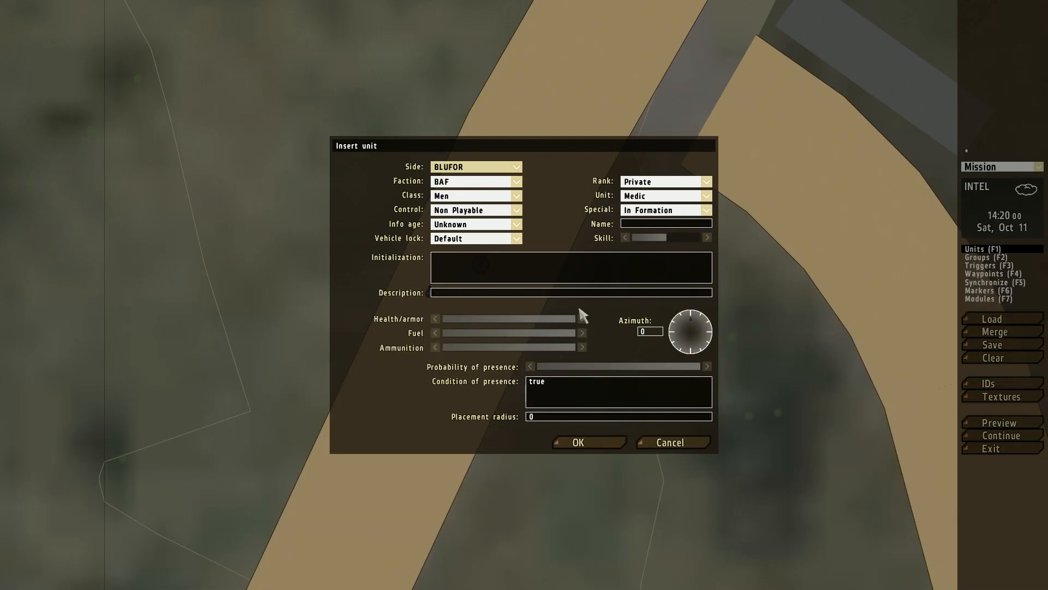
left_click(670, 196)
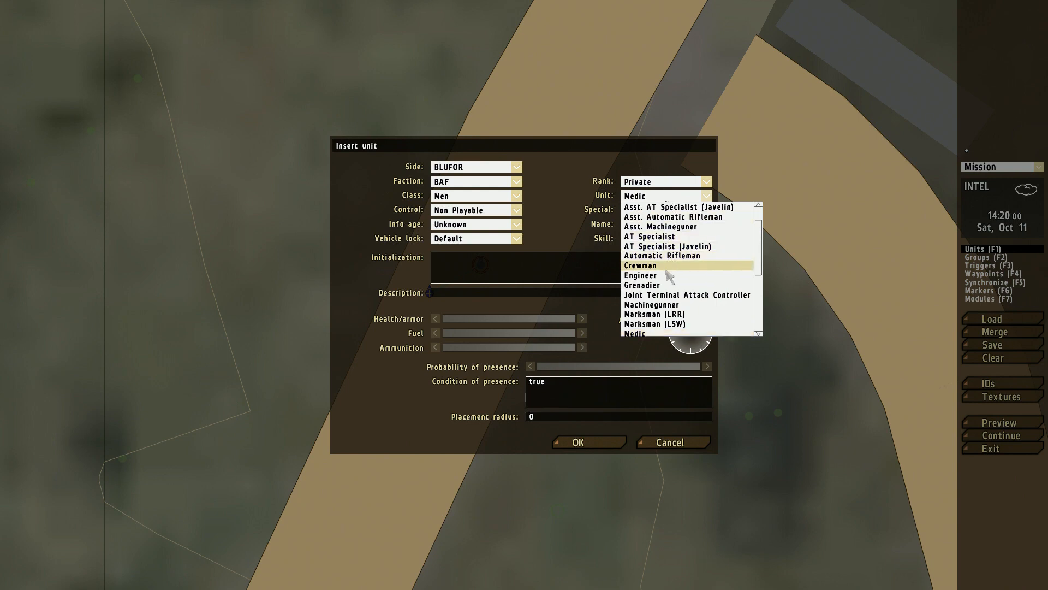
left_click(642, 285)
left_click(611, 440)
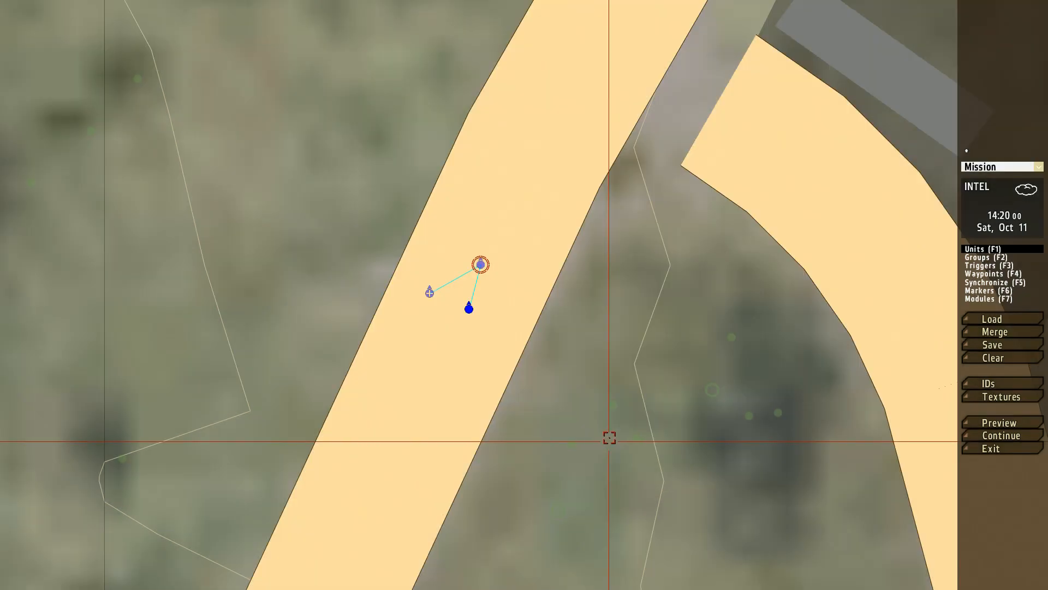
Step: Insert a non-playable BAF Machinegunner on the road just southeast of the player unit
double_click(515, 304)
left_click(686, 197)
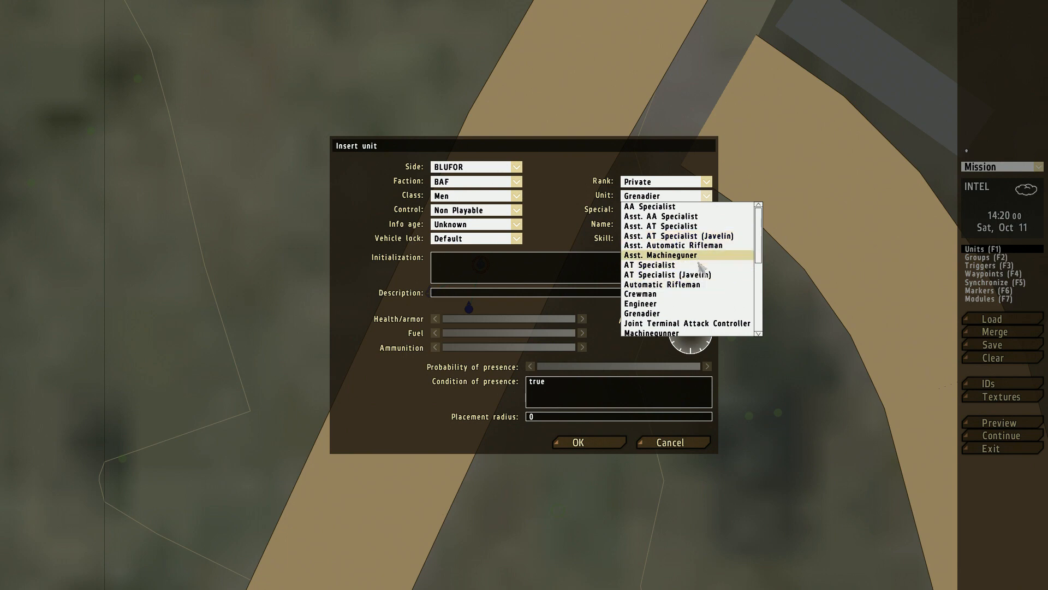
scroll(694, 295, "down", 5)
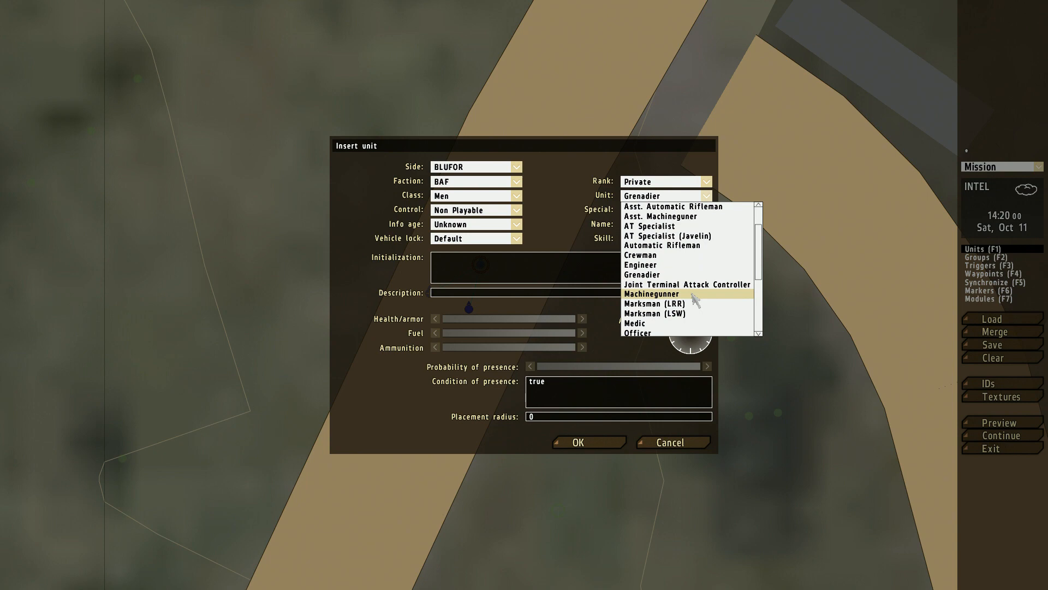
left_click(685, 287)
left_click(579, 445)
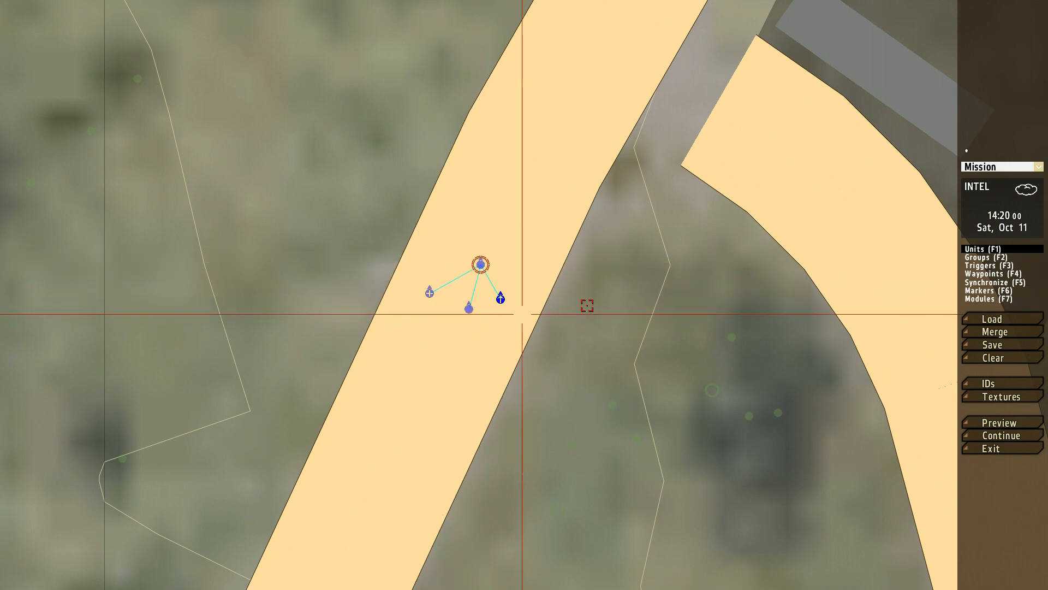
Step: Preview the mission with the new squad and order all members to stop
left_click(994, 421)
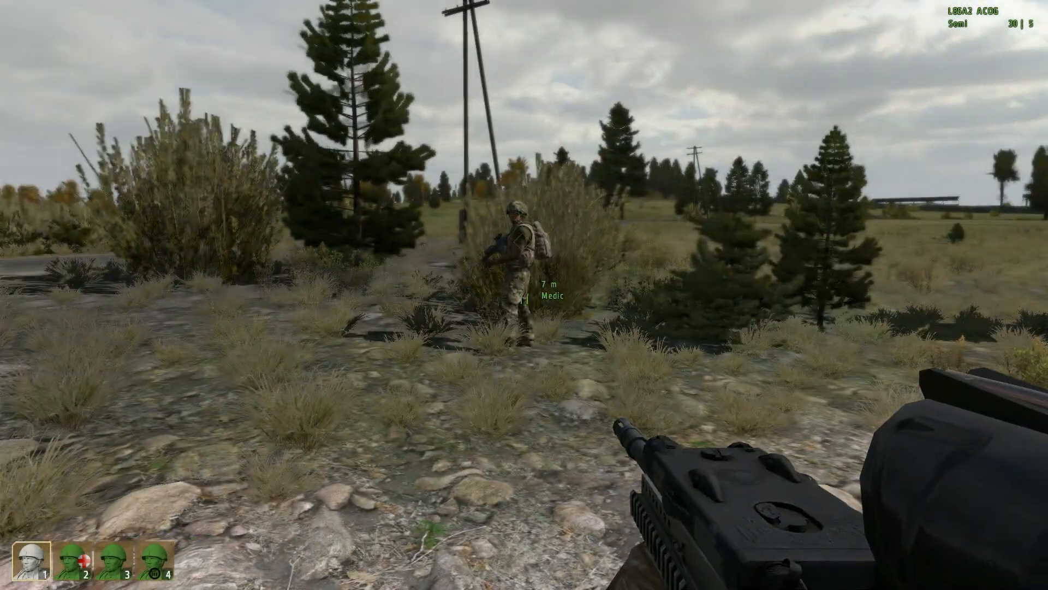
key("space")
scroll(524, 295, "down", 2)
scroll(524, 295, "up", 1)
middle_click(524, 294)
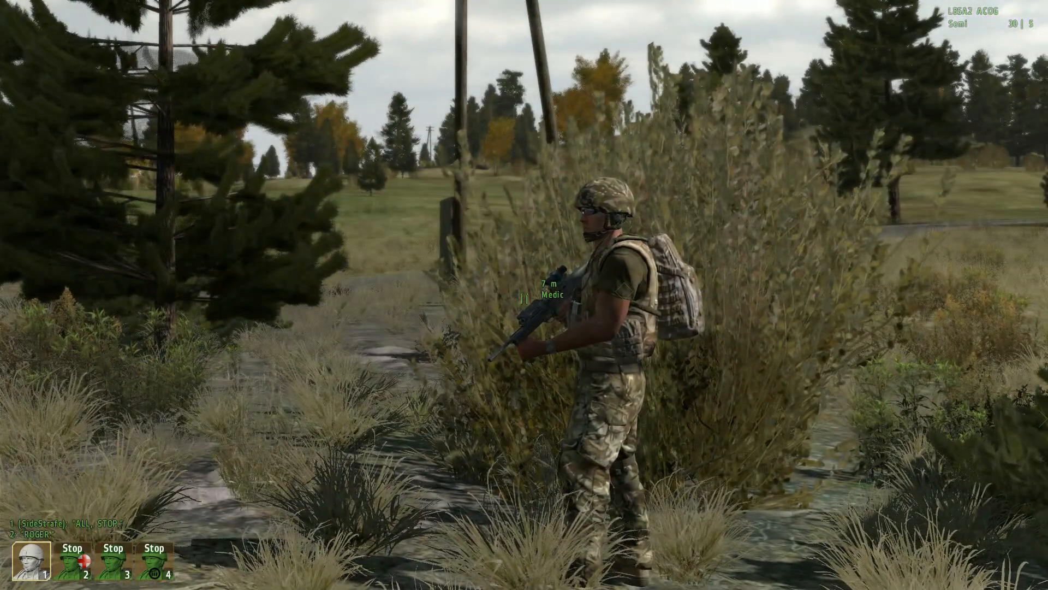
key("w")
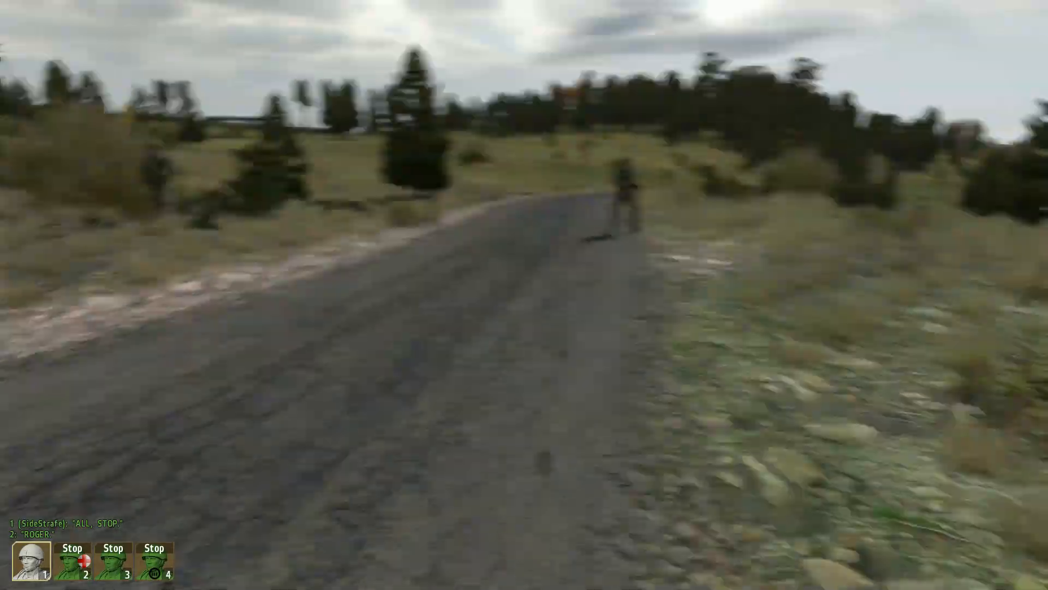
Step: Order the whole squad to fall back and return to formation
key("space")
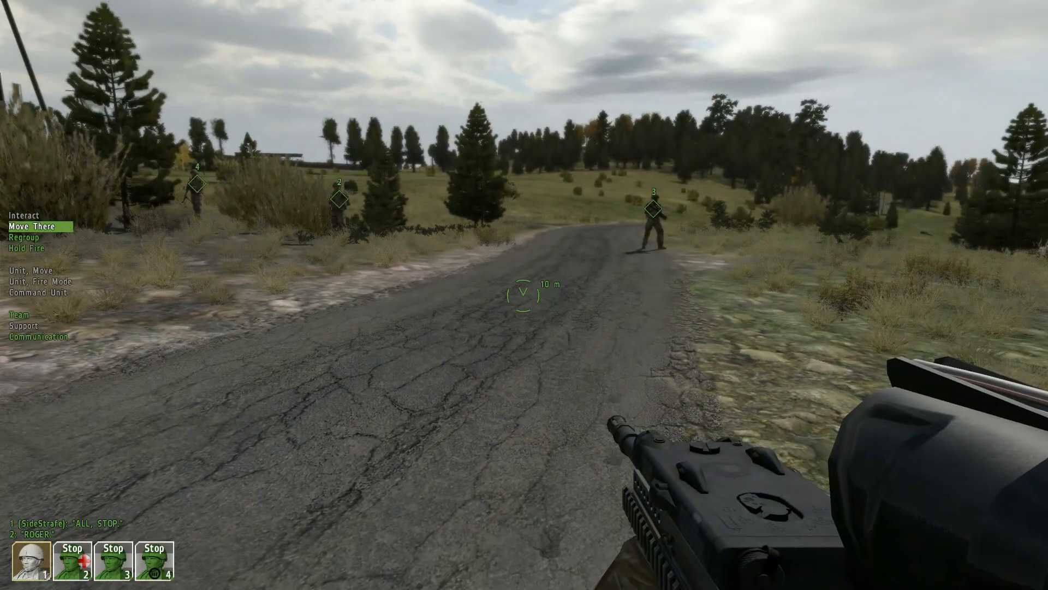
scroll(523, 295, "down", 1)
middle_click(524, 296)
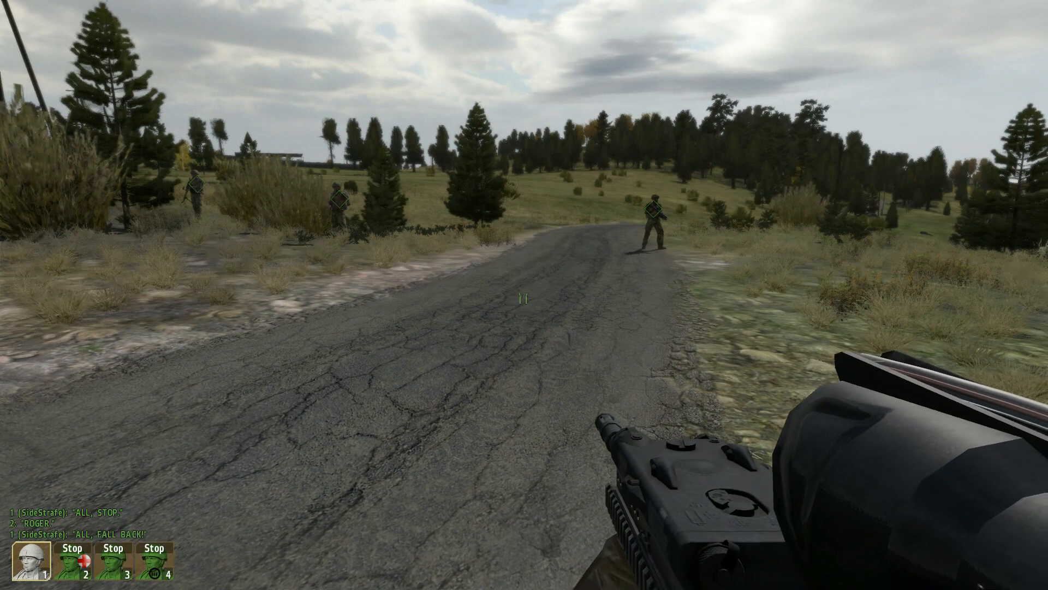
key("s")
key("a")
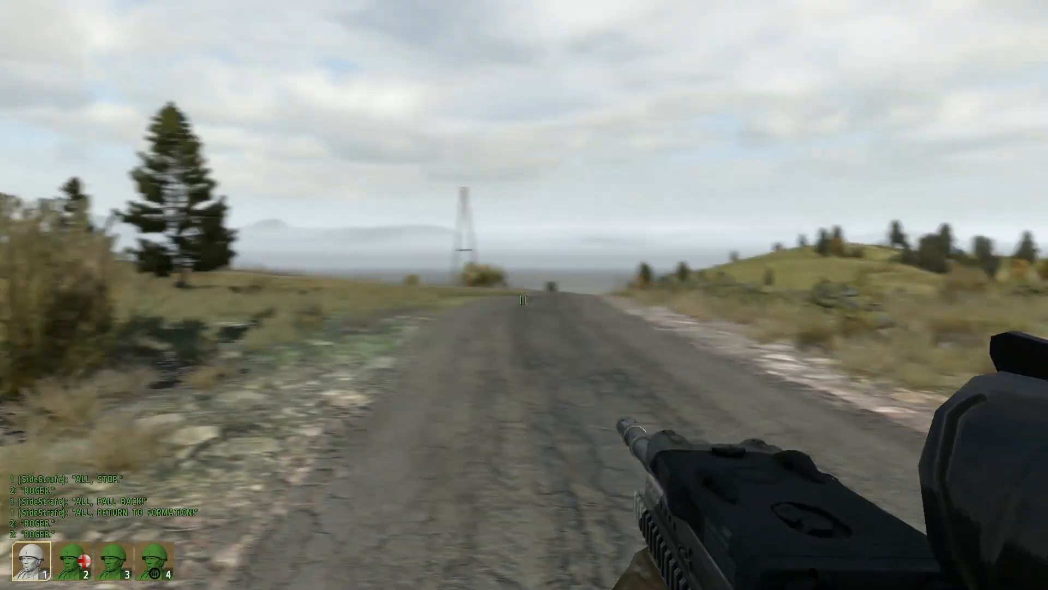
Step: Abort the squad preview and return to the mission editor
key("Escape")
left_click(388, 332)
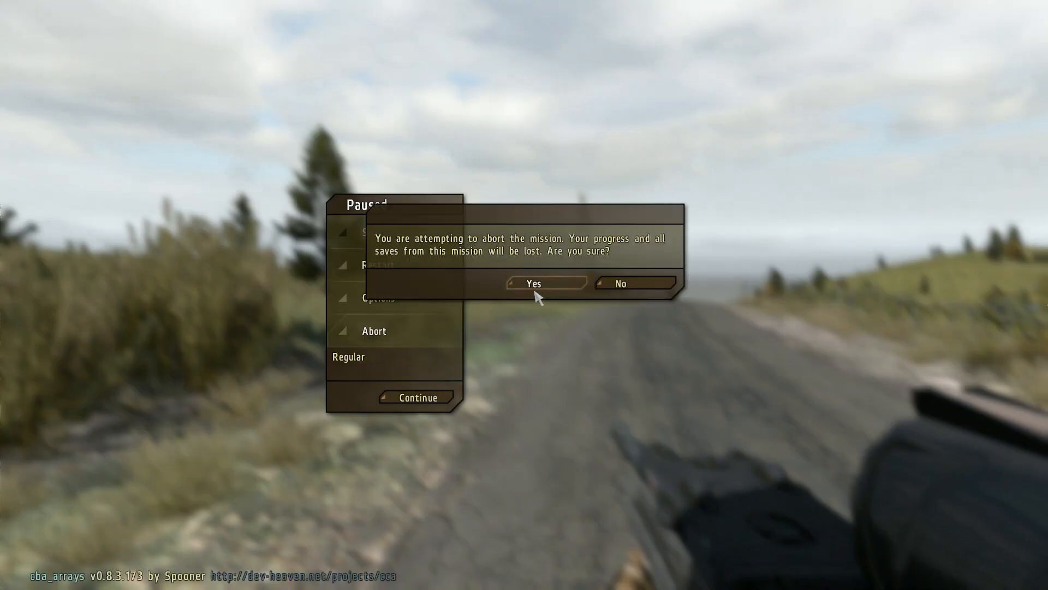
left_click(534, 288)
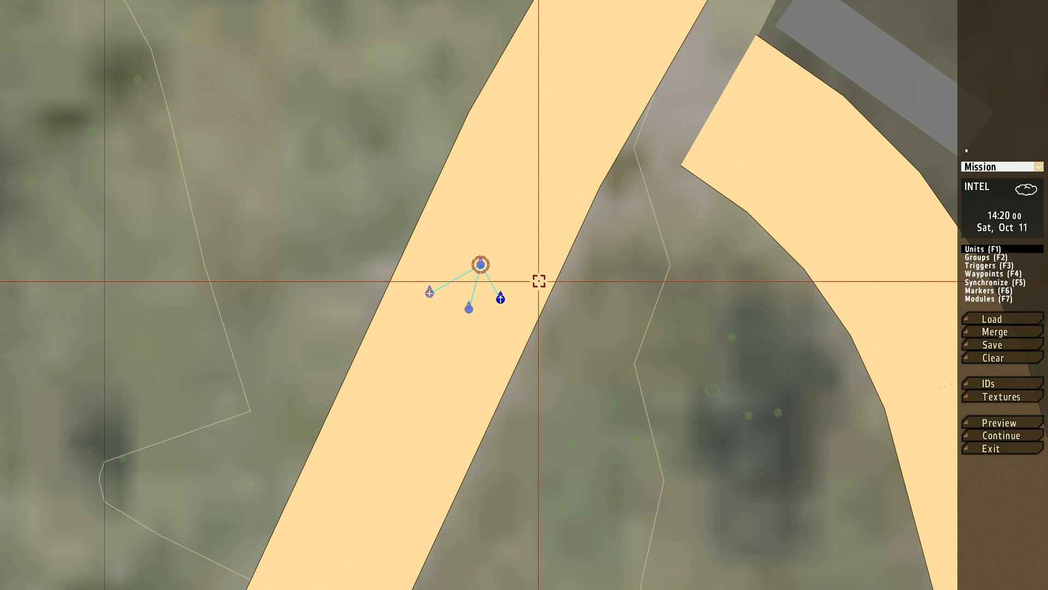
Step: Clear the mission and insert a BLUFOR BAF Infantry (woodland) Section group on the road west of the fork
left_click(991, 359)
left_click(535, 277)
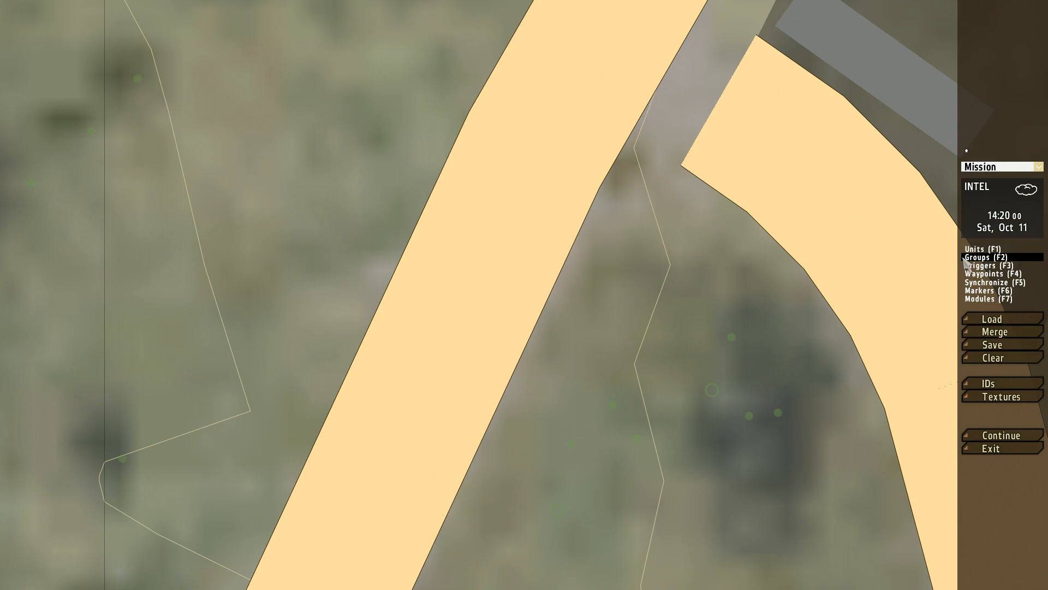
double_click(474, 296)
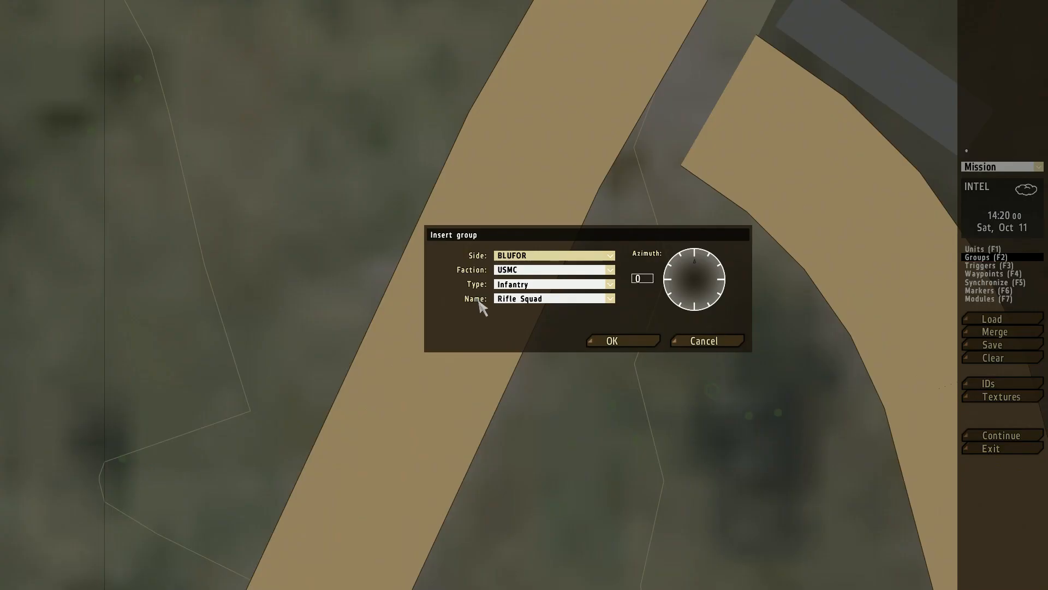
left_click(557, 257)
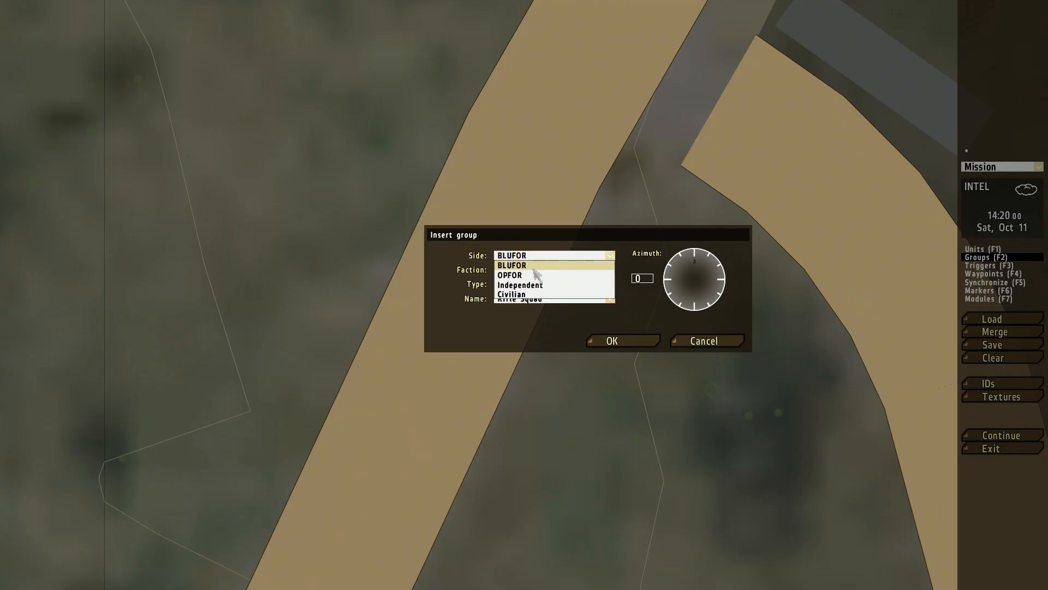
left_click(534, 267)
left_click(525, 270)
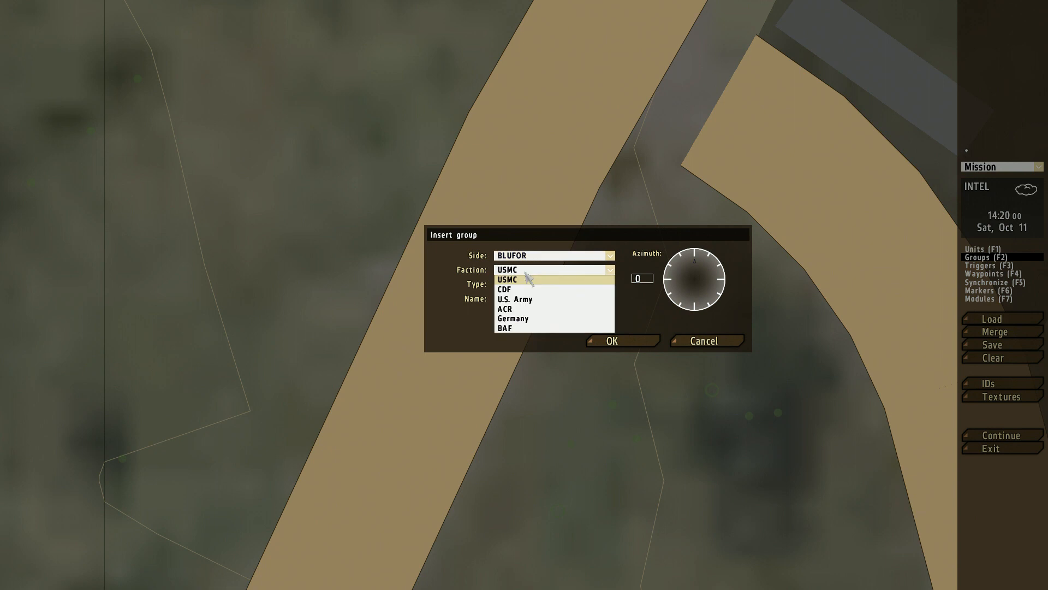
left_click(508, 328)
left_click(530, 285)
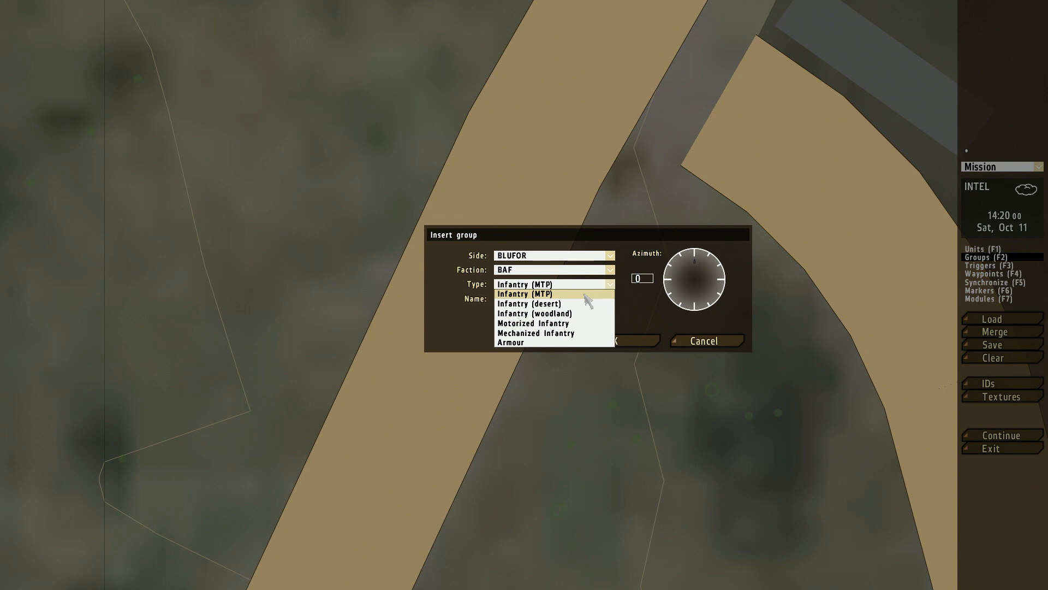
left_click(533, 314)
left_click(526, 302)
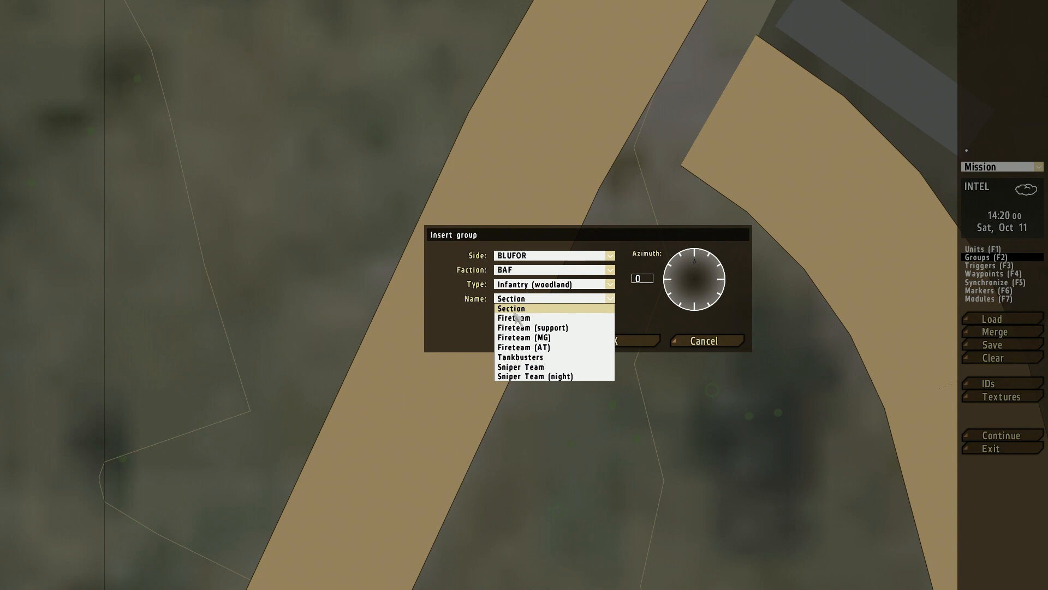
left_click(515, 312)
left_click(632, 344)
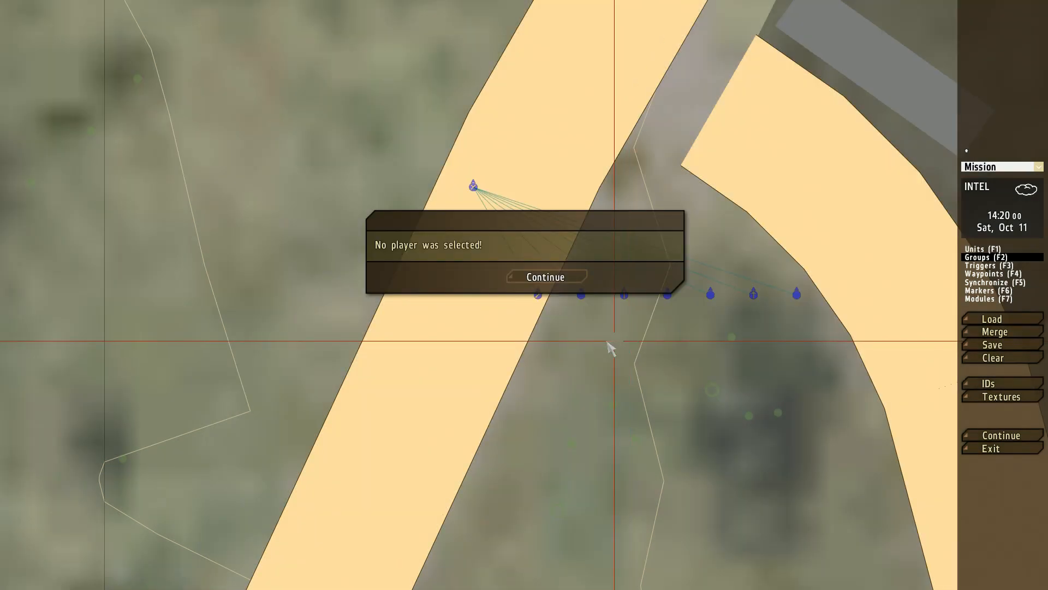
left_click(546, 276)
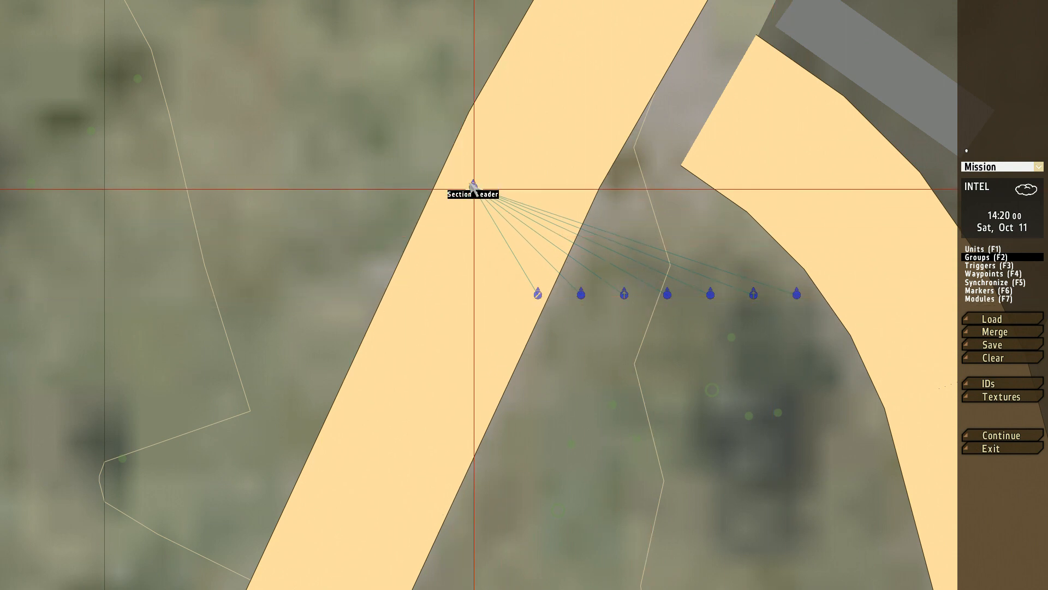
Step: Set the Section Leader's control to Player
double_click(474, 189)
left_click(448, 212)
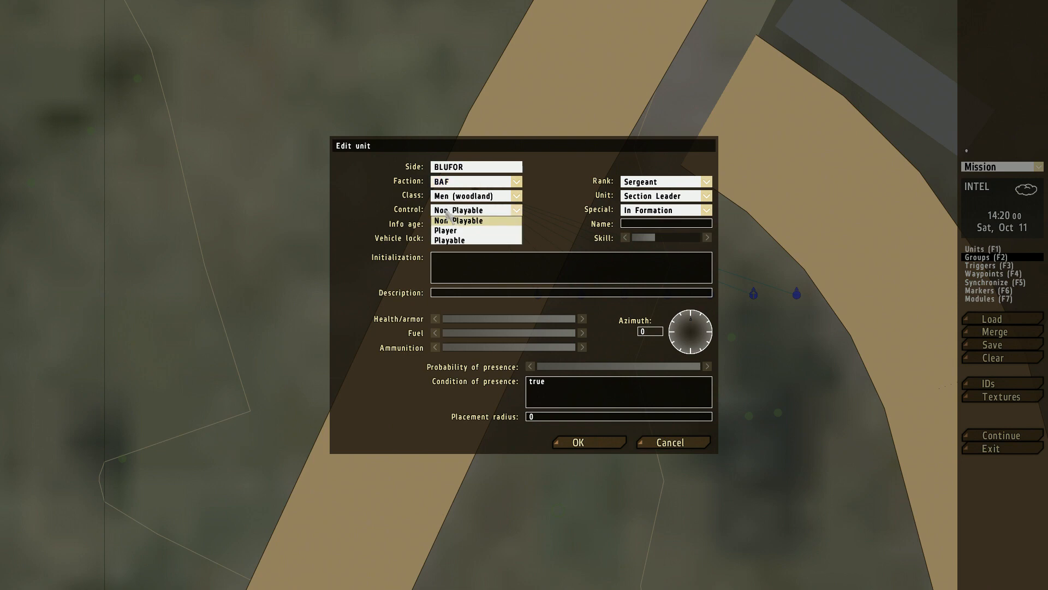
left_click(448, 230)
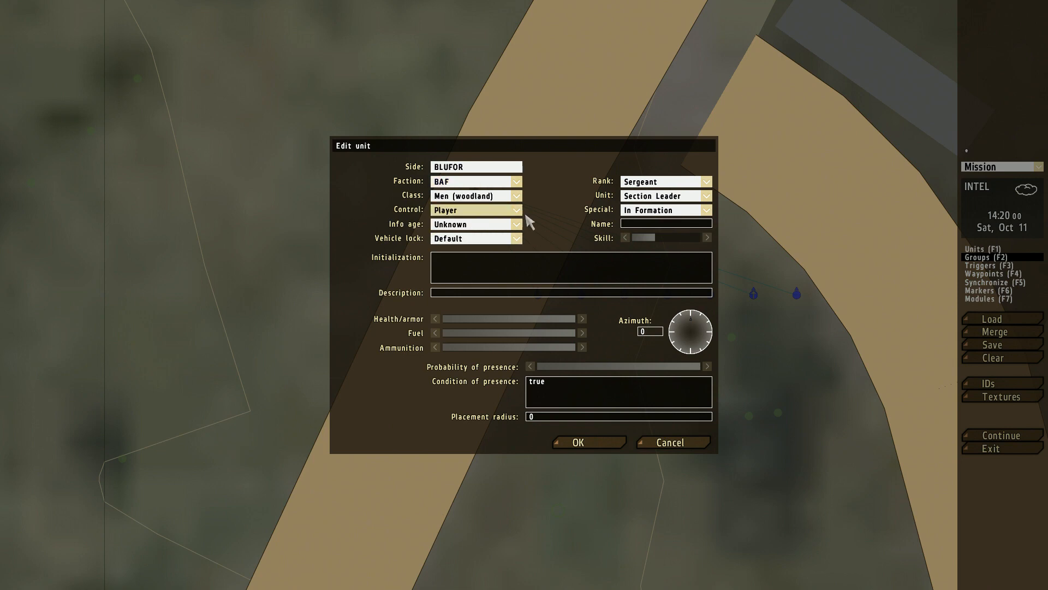
left_click(589, 443)
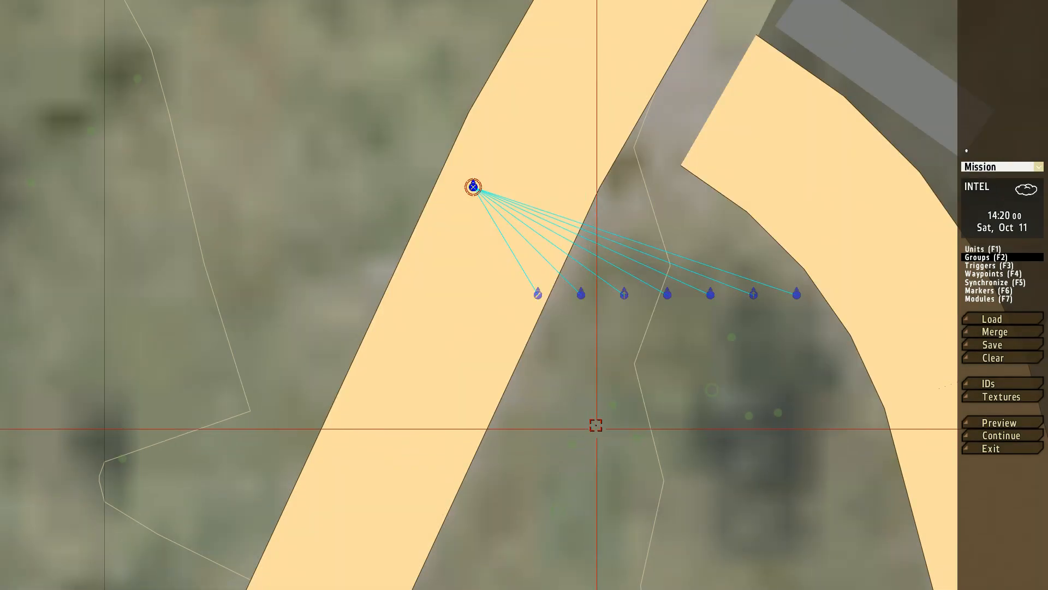
Step: Preview the mission, look over the section in third-person view, and abort back to the mission editor
left_click(1011, 425)
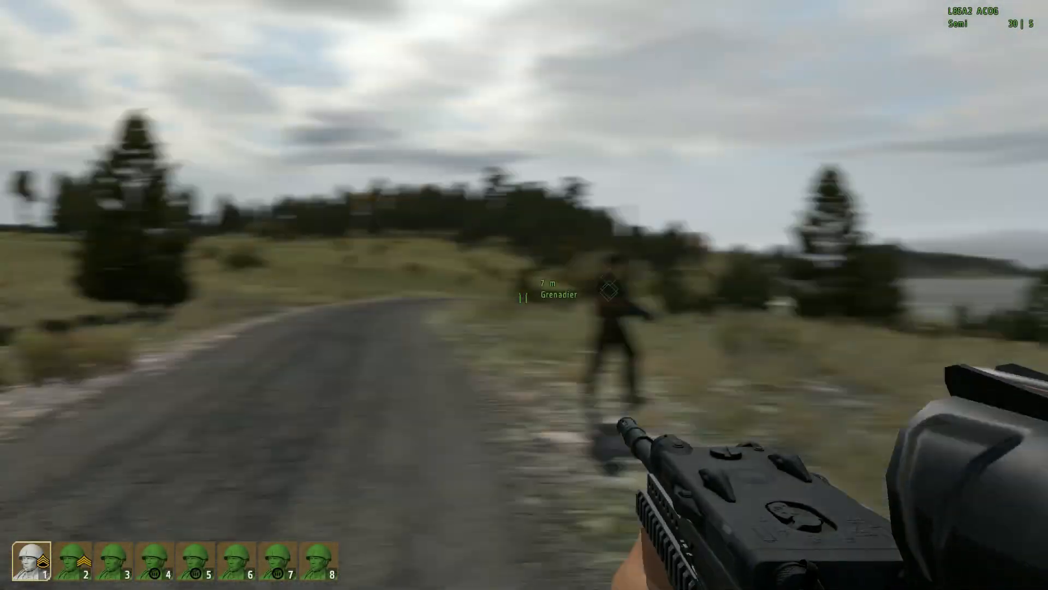
key("w")
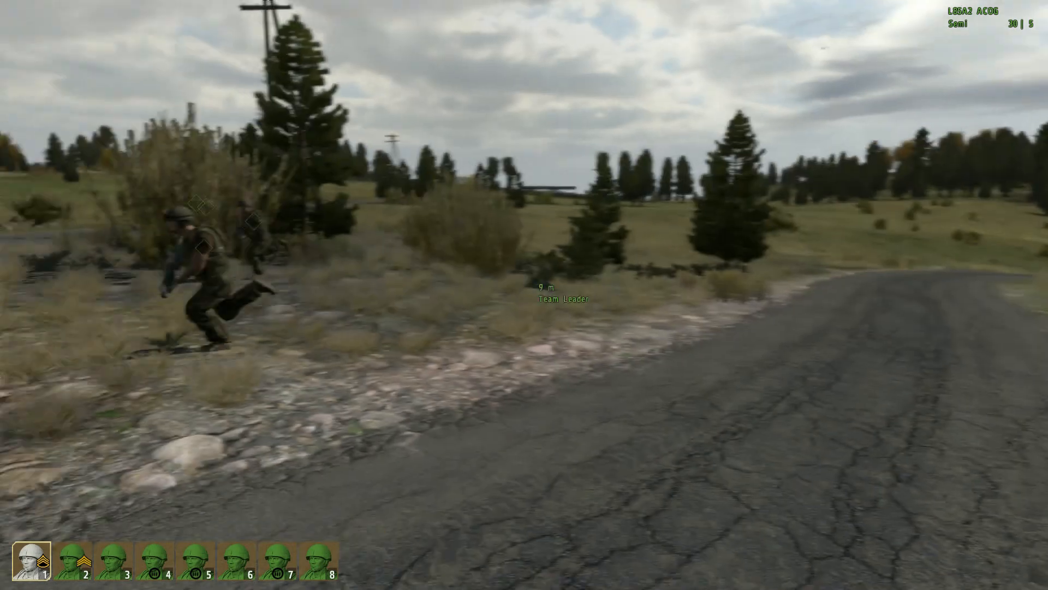
key("KP_Enter")
key("alt")
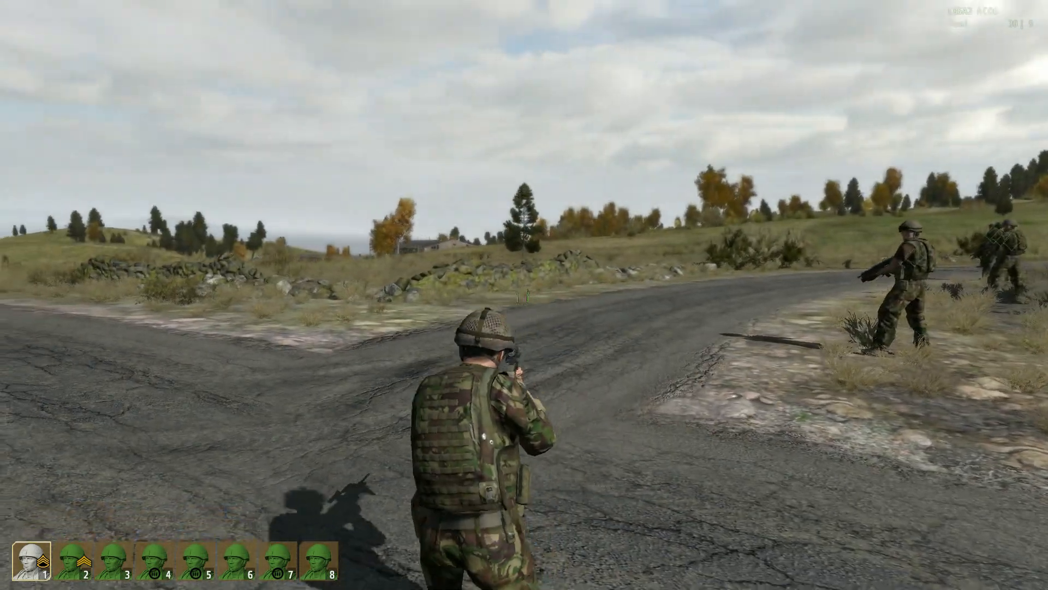
key("x")
key("alt")
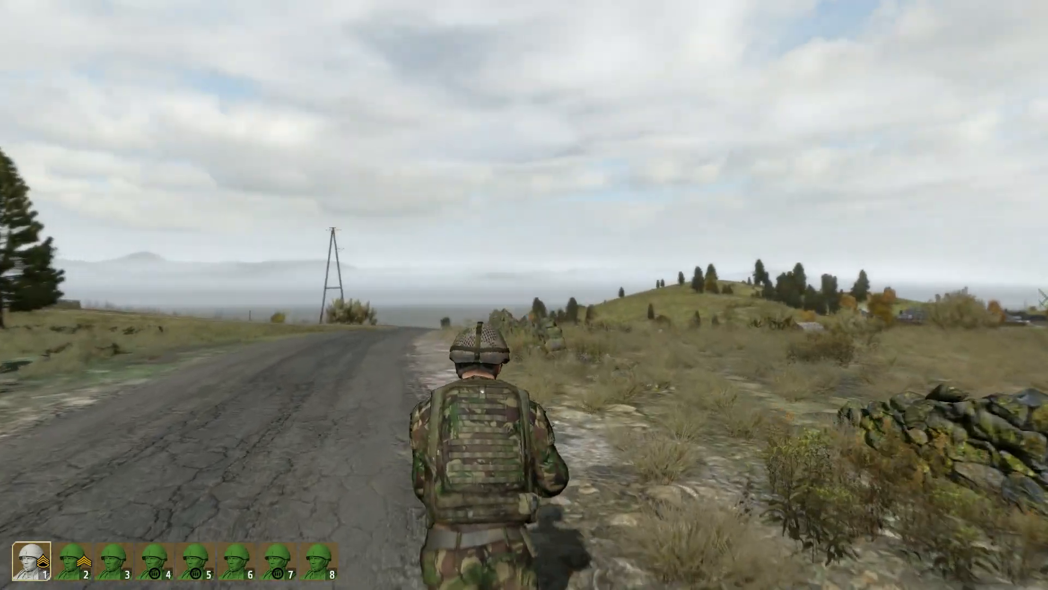
left_click(387, 325)
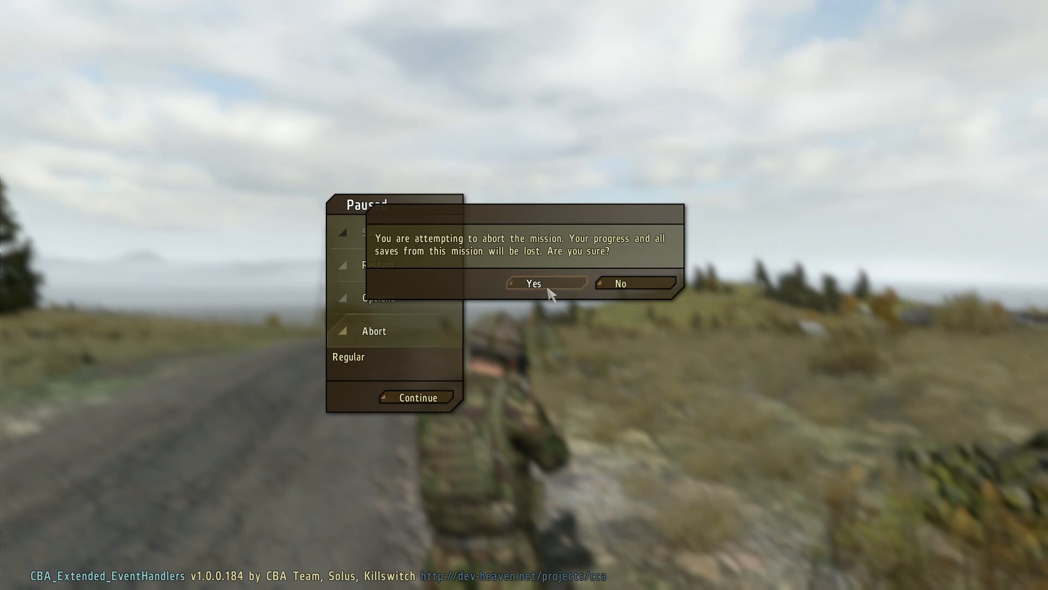
left_click(535, 284)
Step: Set the section's Team Leader, the member closest to the Section Leader, to Playable
right_click_drag(498, 271, 423, 341)
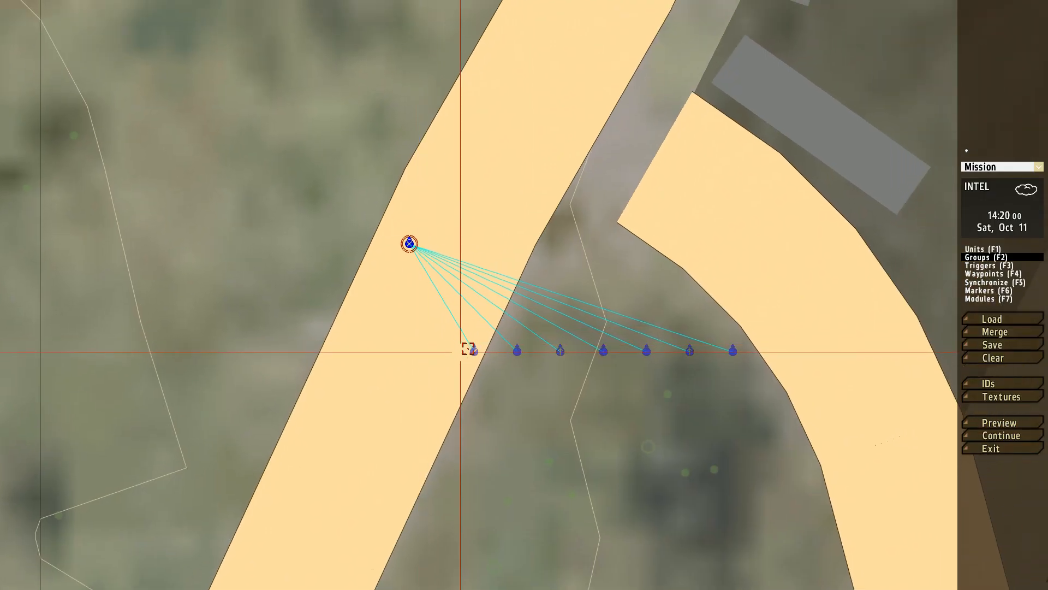
double_click(474, 350)
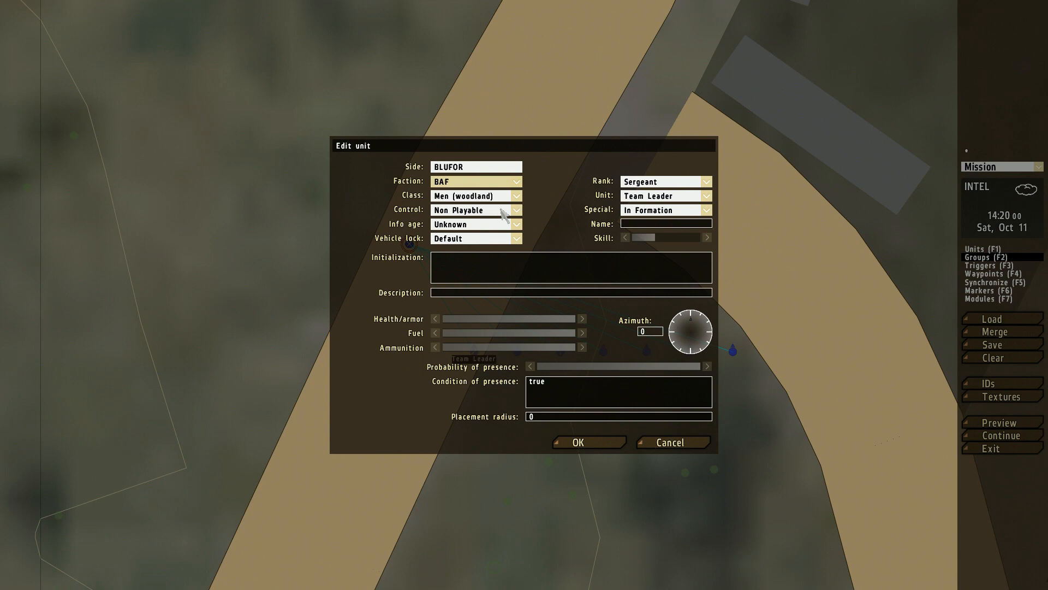
left_click(502, 210)
left_click(452, 241)
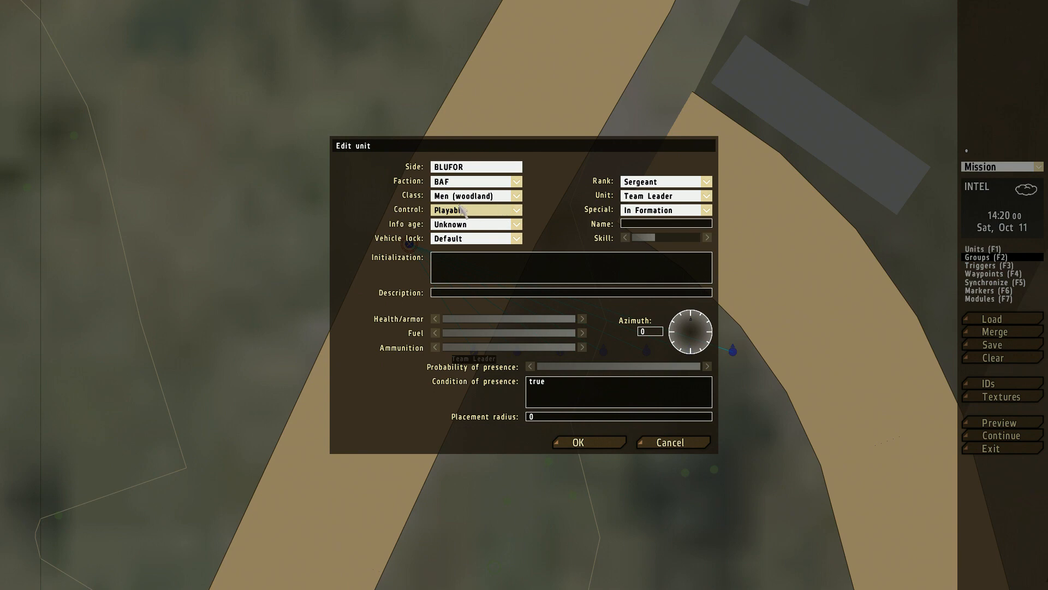
left_click(558, 442)
Step: Set the Asst. Automatic Rifleman at the far east end of the section's line to Playable
left_click_drag(419, 339, 792, 387)
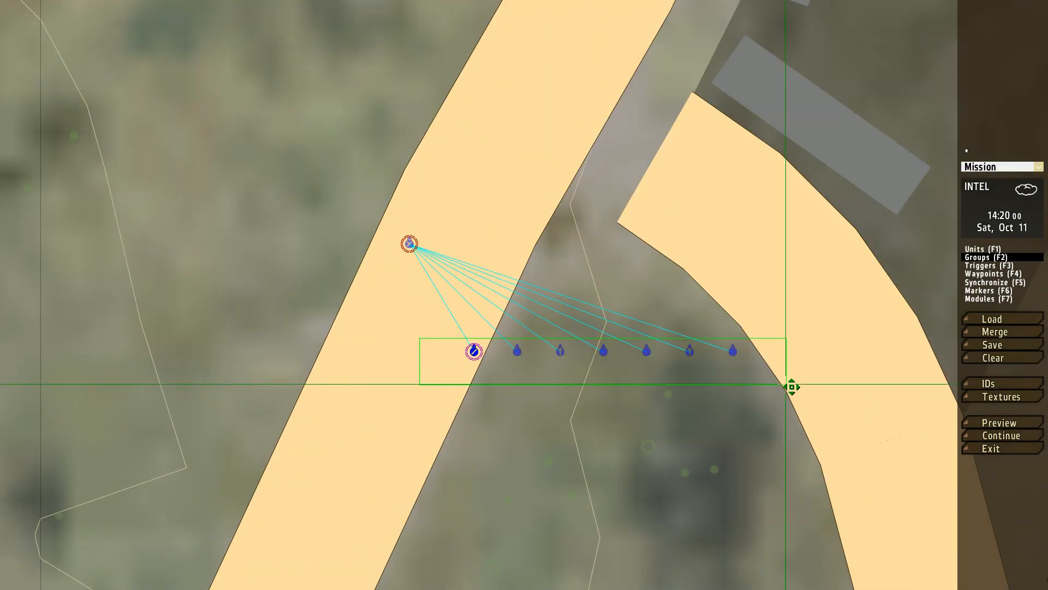
double_click(732, 351)
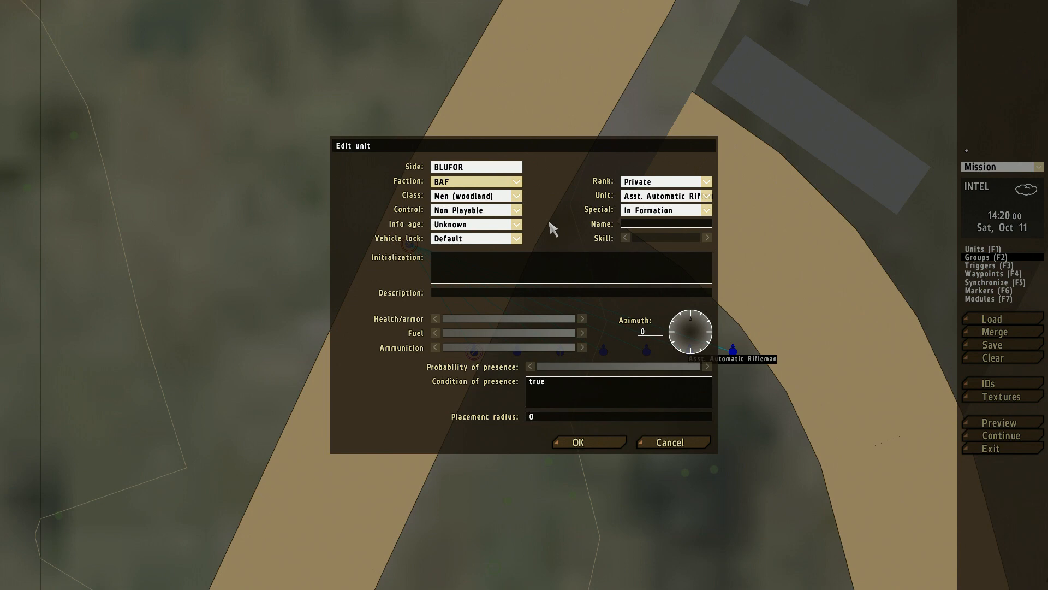
left_click(503, 209)
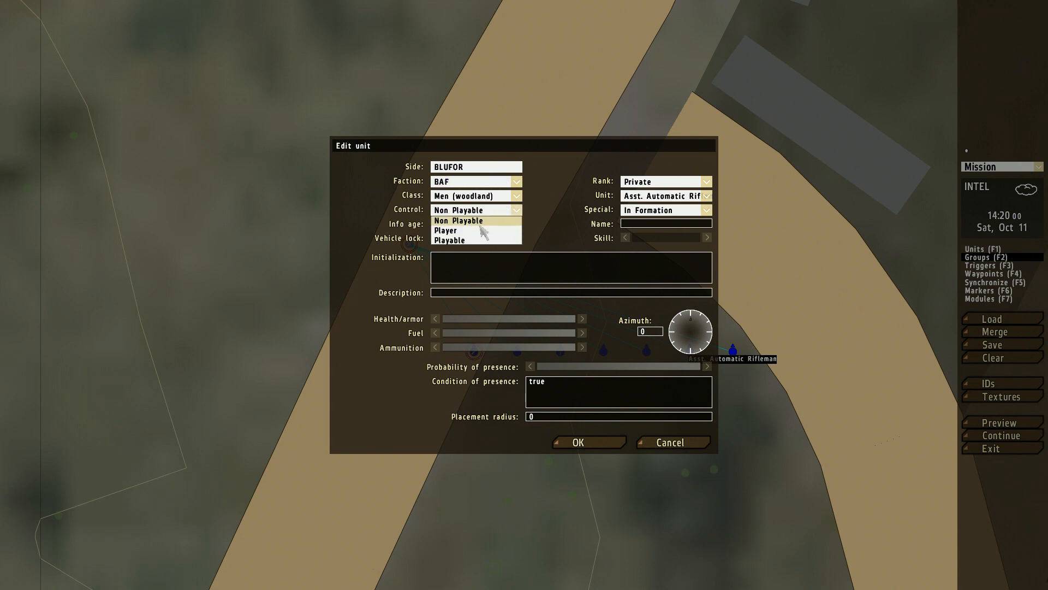
left_click(468, 241)
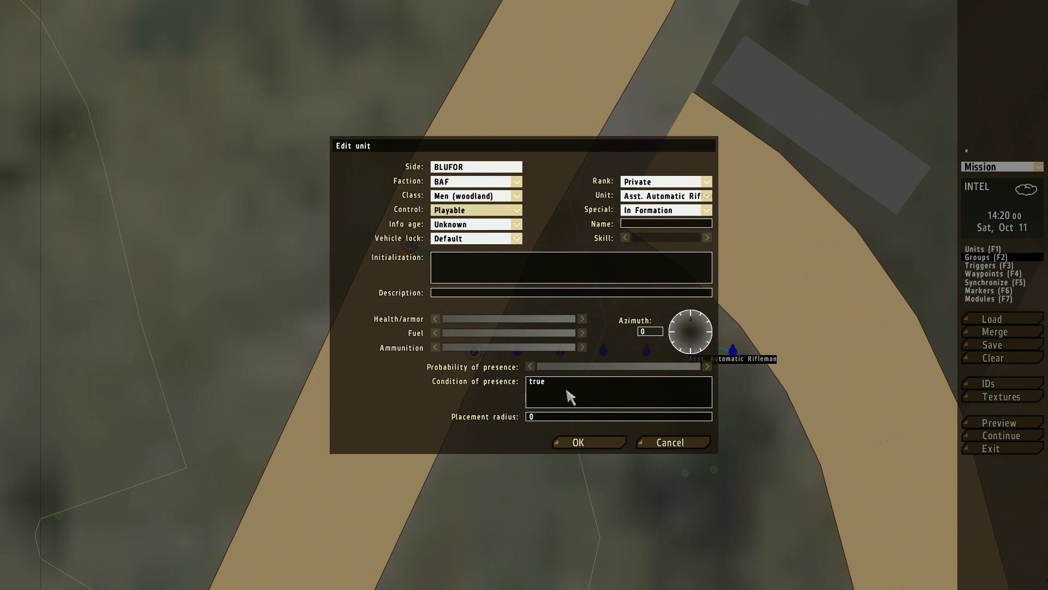
left_click(597, 443)
double_click(691, 351)
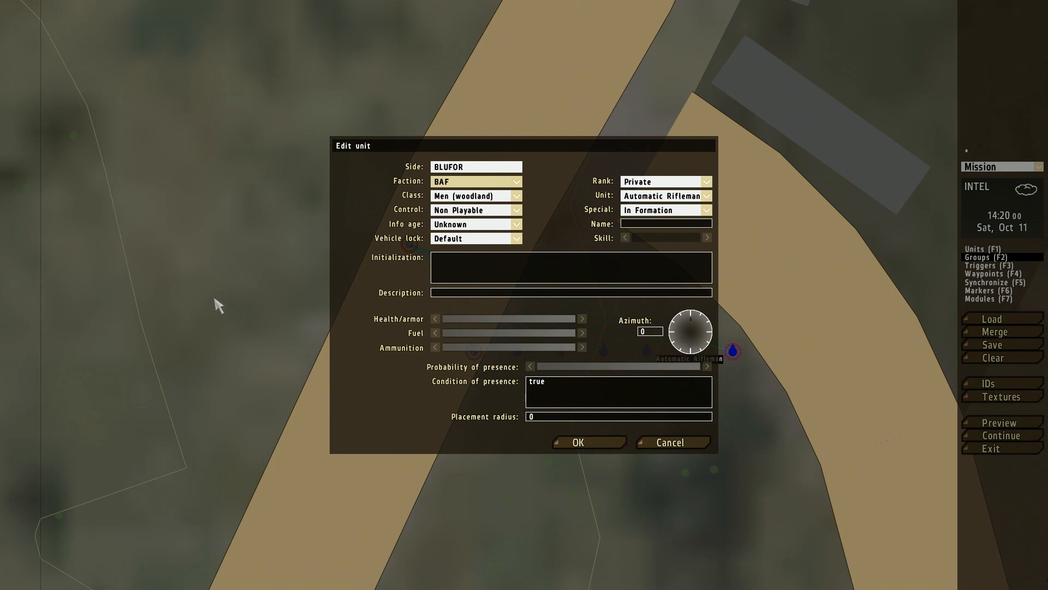
left_click(667, 444)
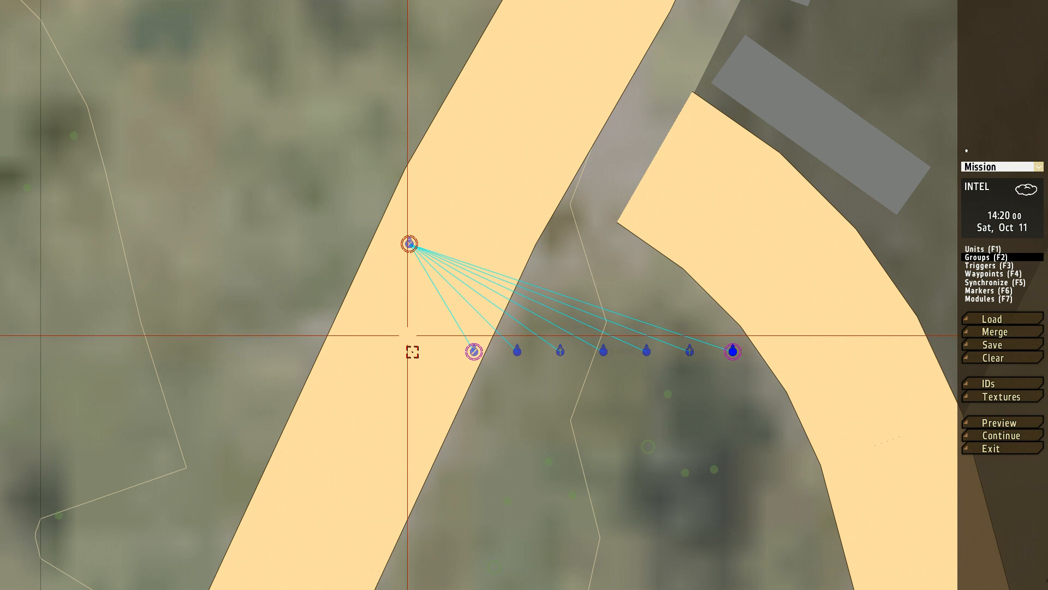
scroll(418, 362, "down", 2)
left_click_drag(361, 234, 726, 417)
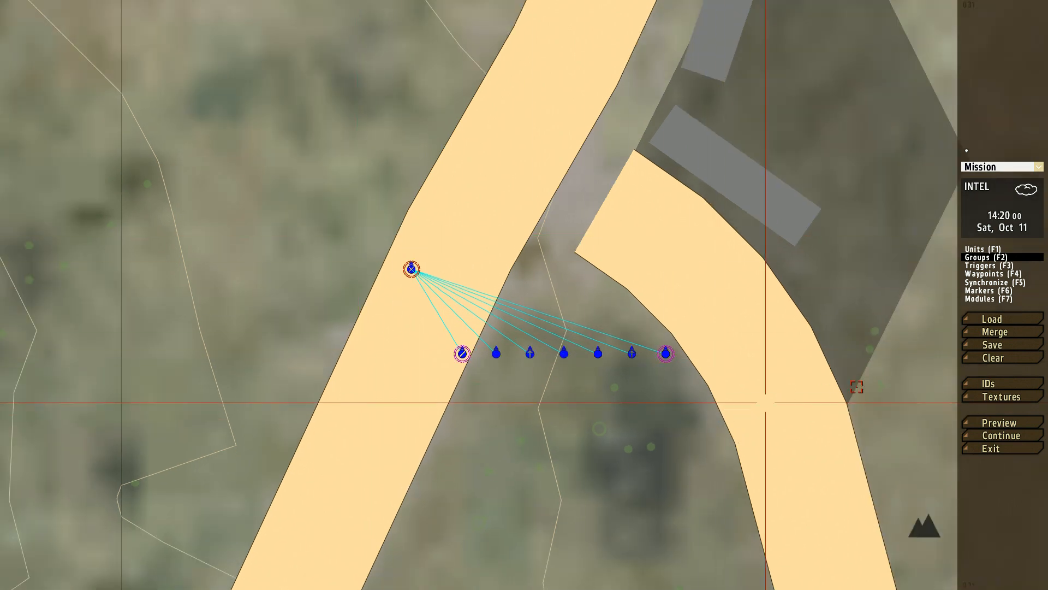
Step: Clear the mission and insert a BLUFOR BAF Infantry (MTP) Section group on the road
left_click(1004, 358)
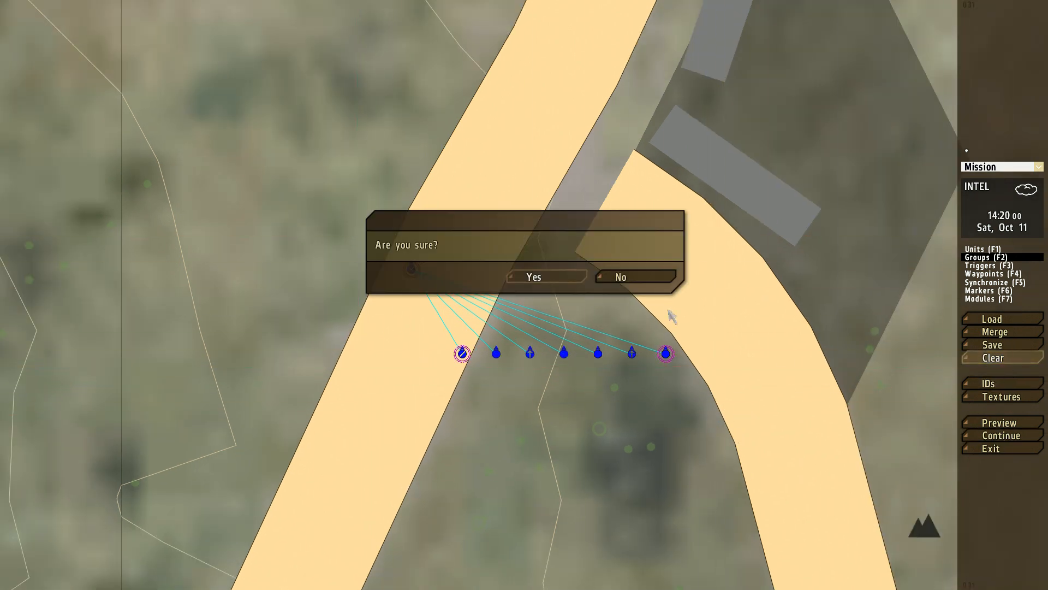
left_click(534, 278)
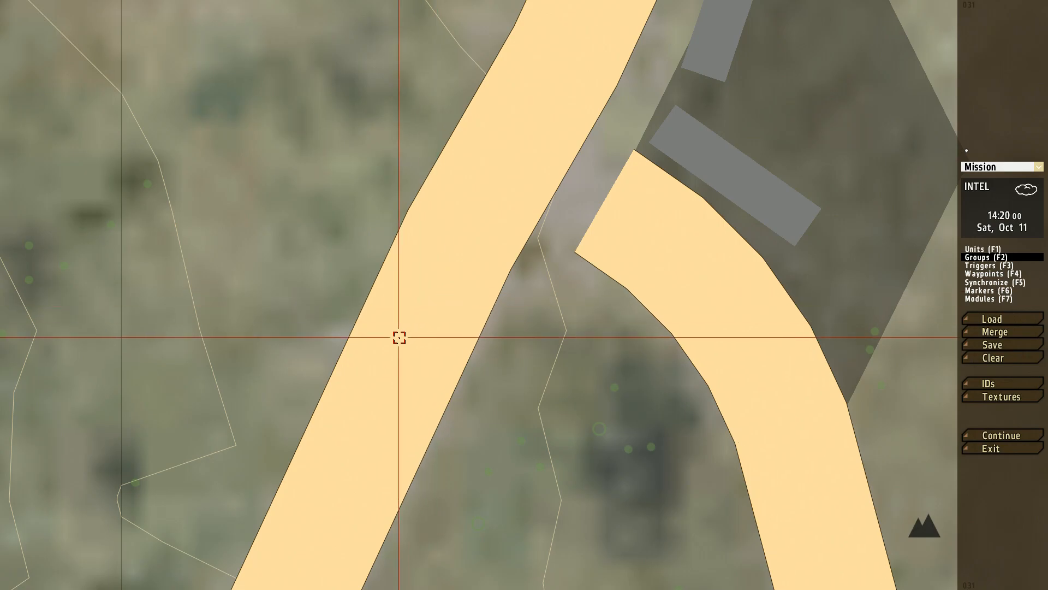
double_click(399, 338)
left_click(536, 300)
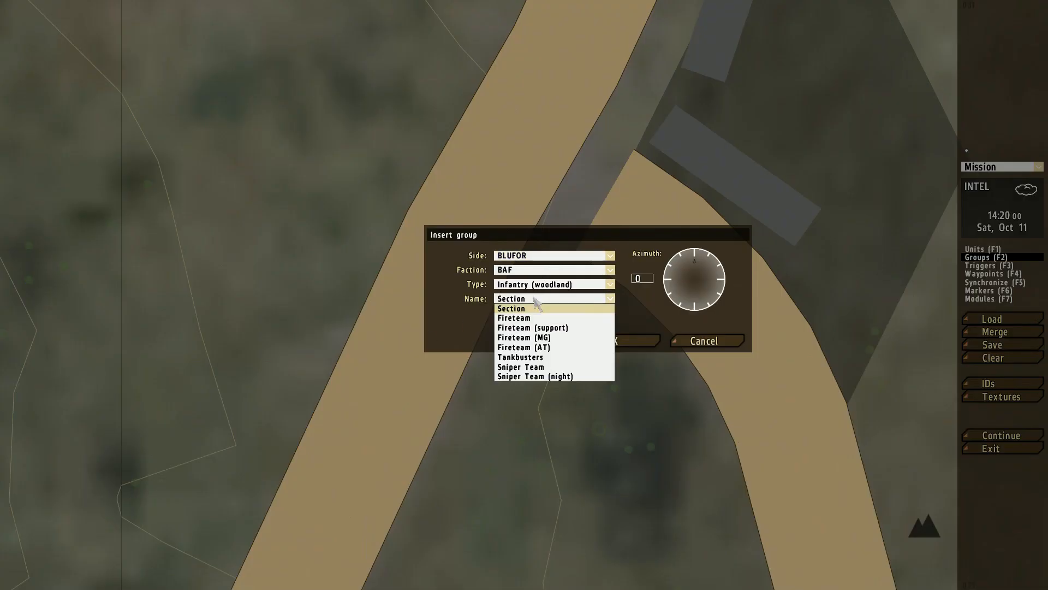
left_click(516, 318)
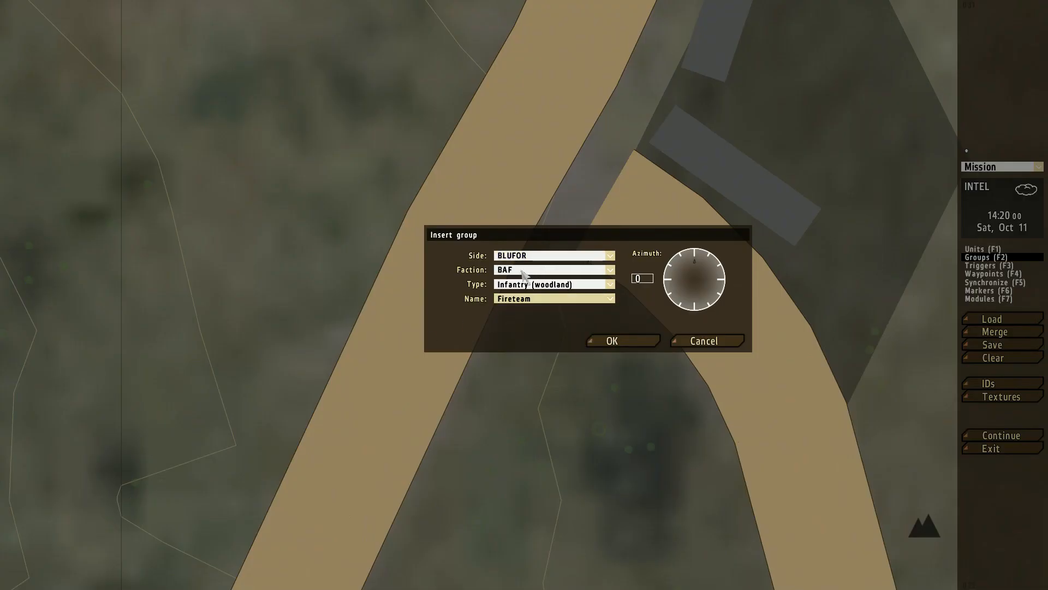
left_click(523, 288)
left_click(525, 299)
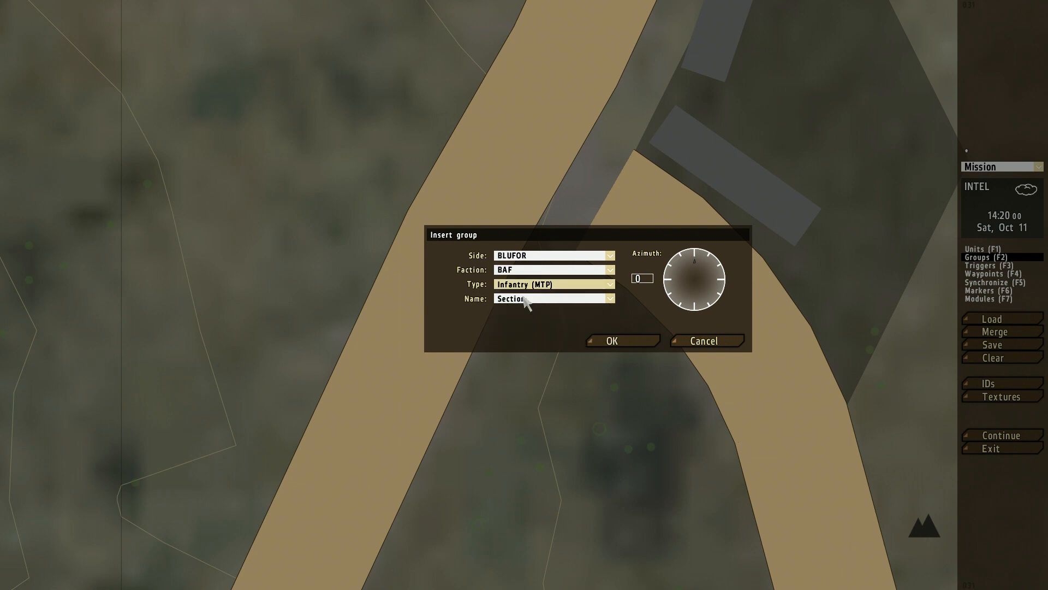
left_click(613, 339)
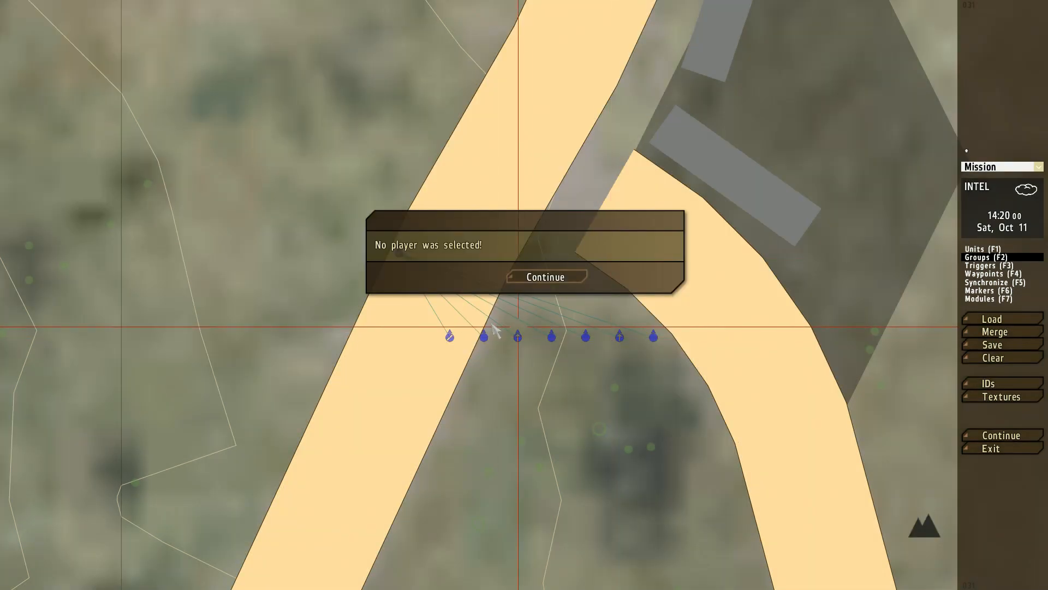
left_click(565, 274)
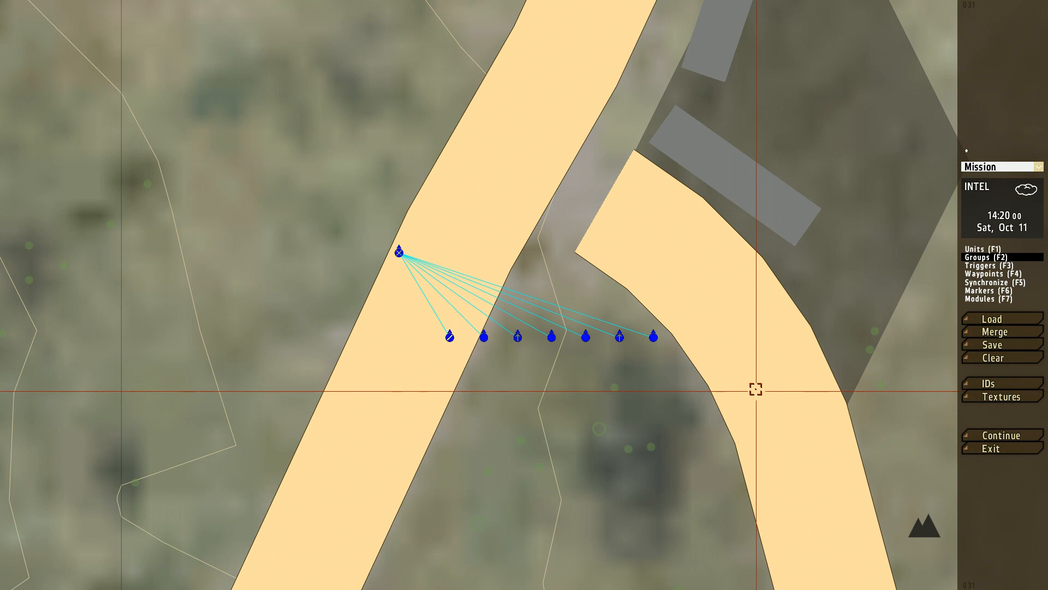
Step: Clear the mission and insert a BLUFOR BAF Infantry (MTP) Fireteam group on the road
left_click(993, 357)
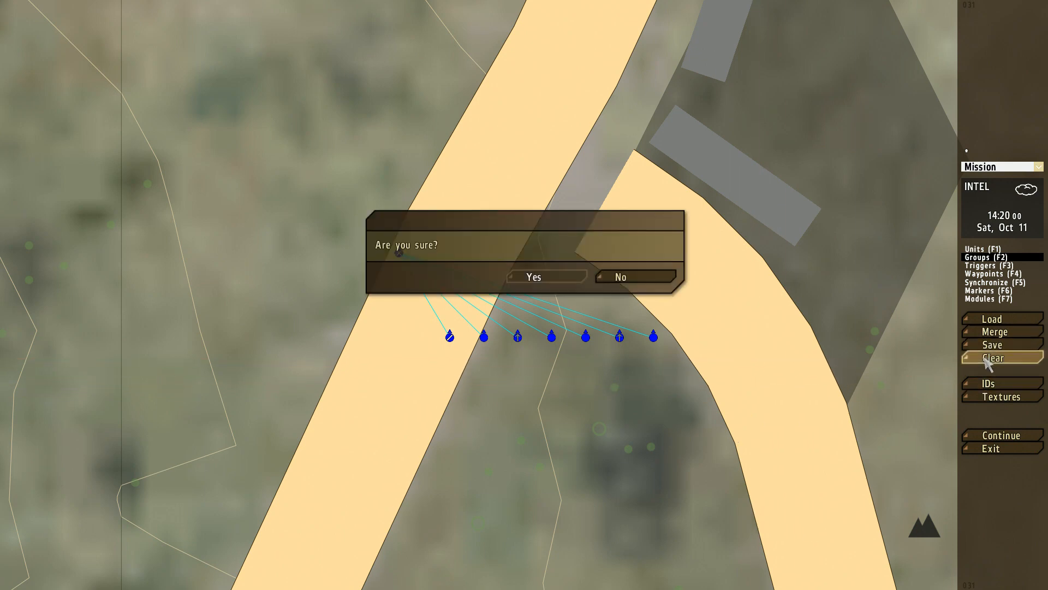
left_click(547, 279)
double_click(412, 277)
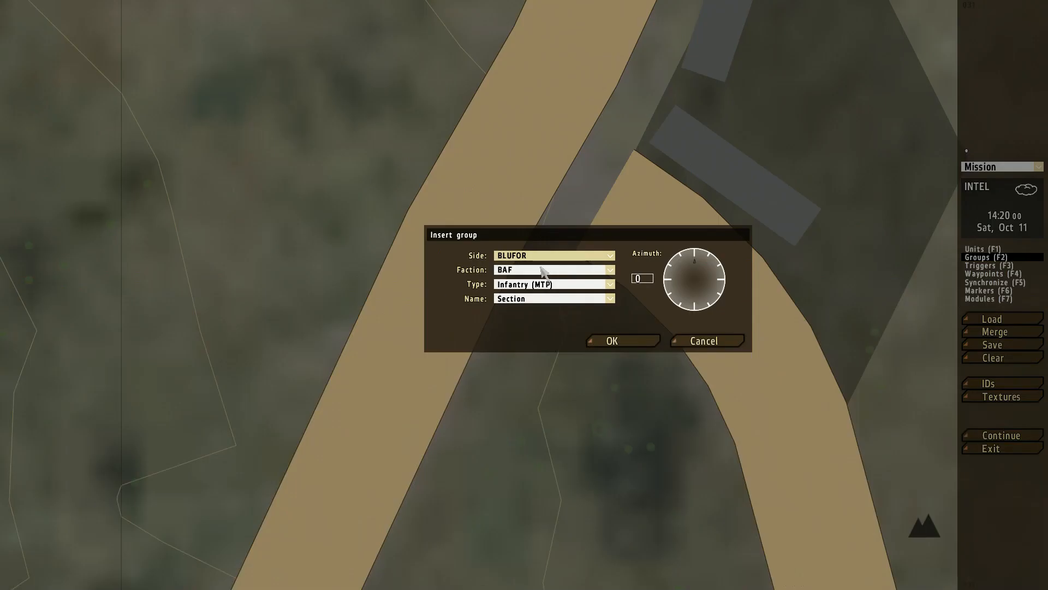
left_click(534, 285)
left_click(533, 293)
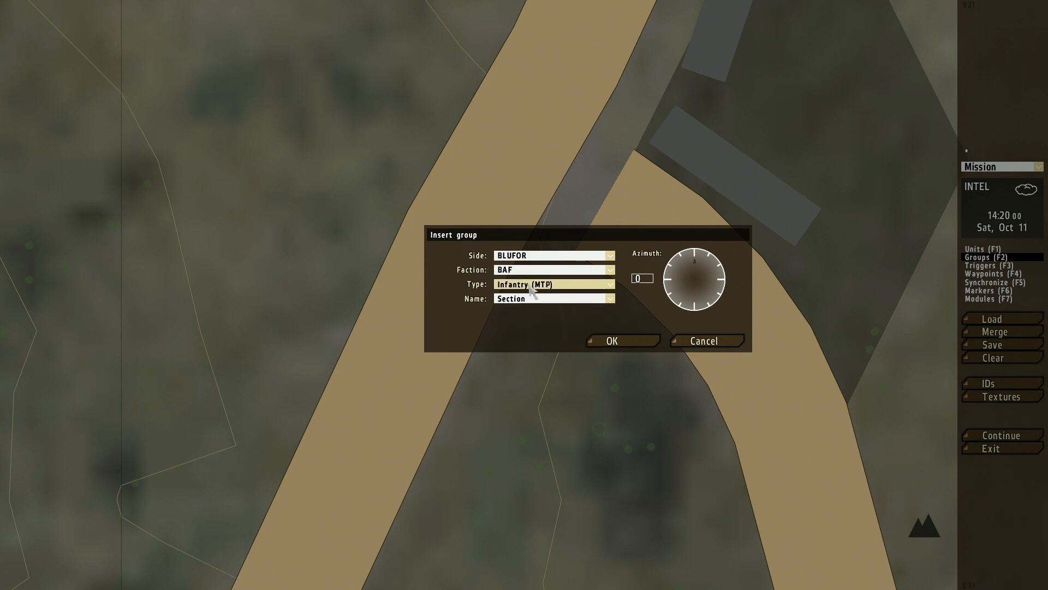
left_click(516, 299)
left_click(515, 321)
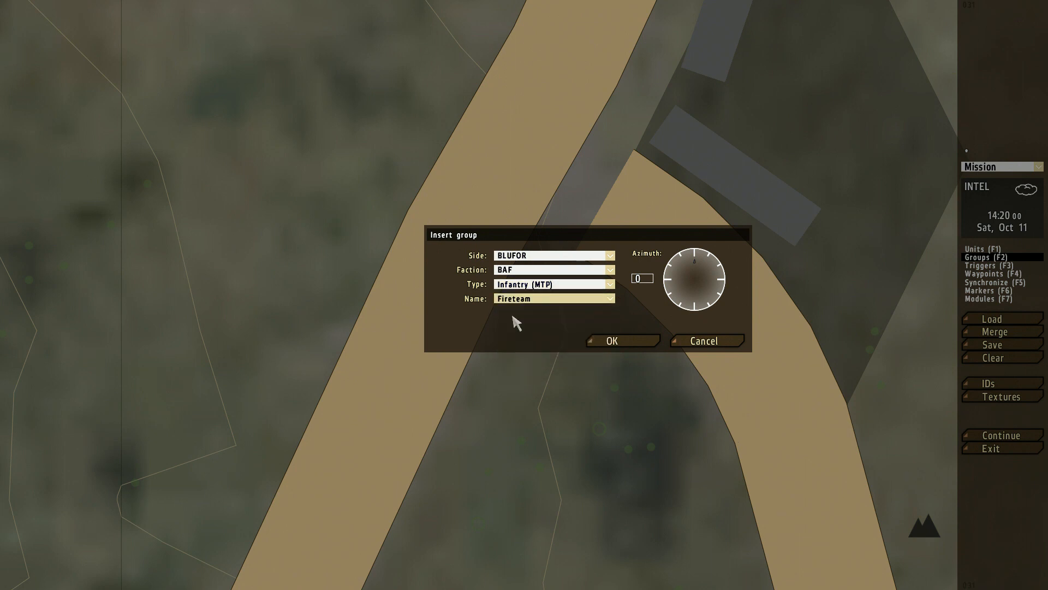
left_click(608, 340)
left_click(544, 277)
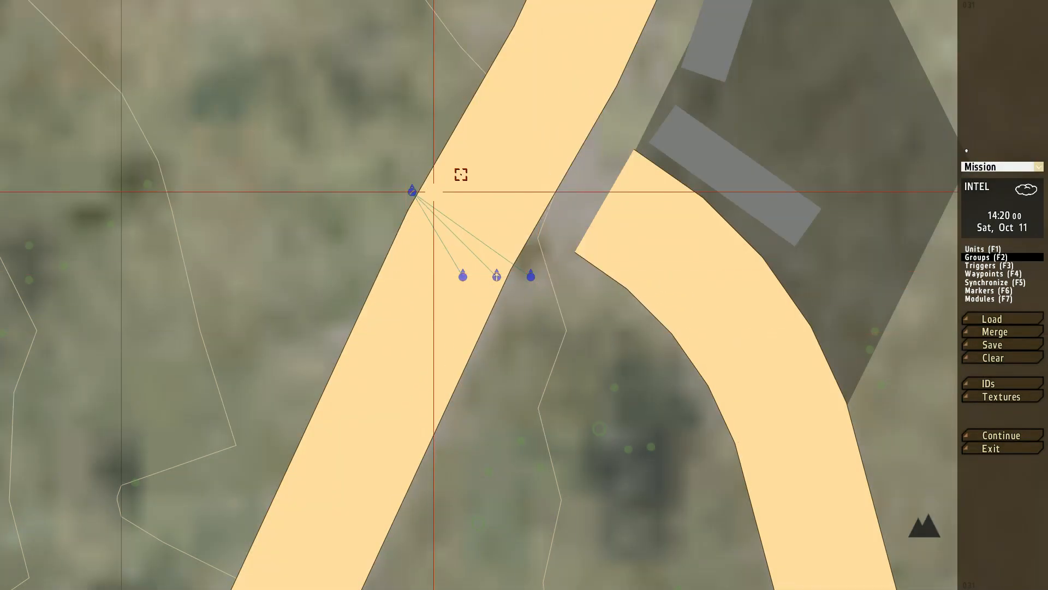
Step: Set the control of the fireteam's Team Leader to Player
double_click(412, 191)
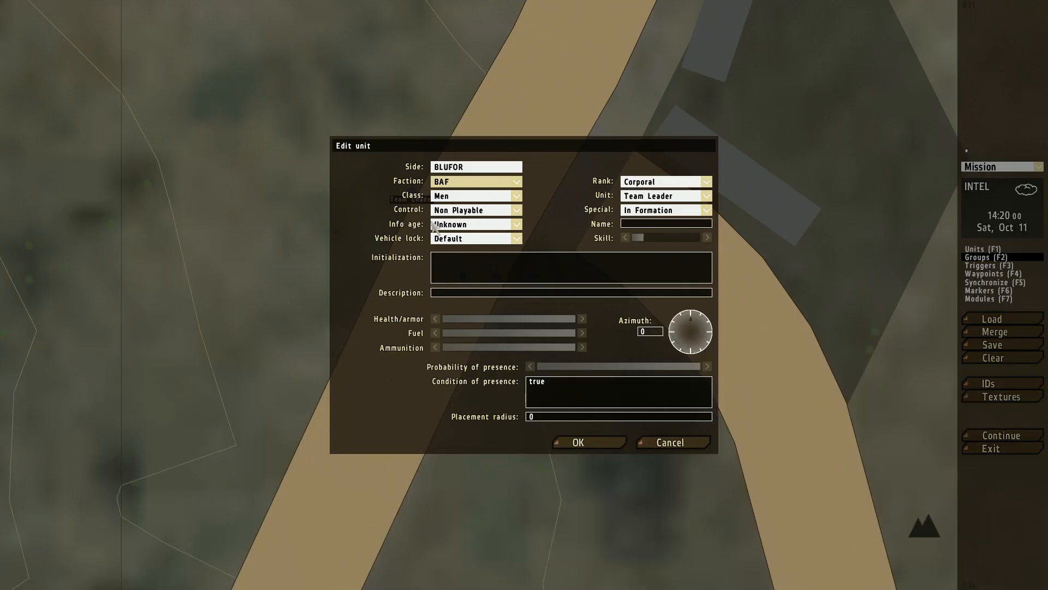
left_click(476, 216)
left_click(470, 230)
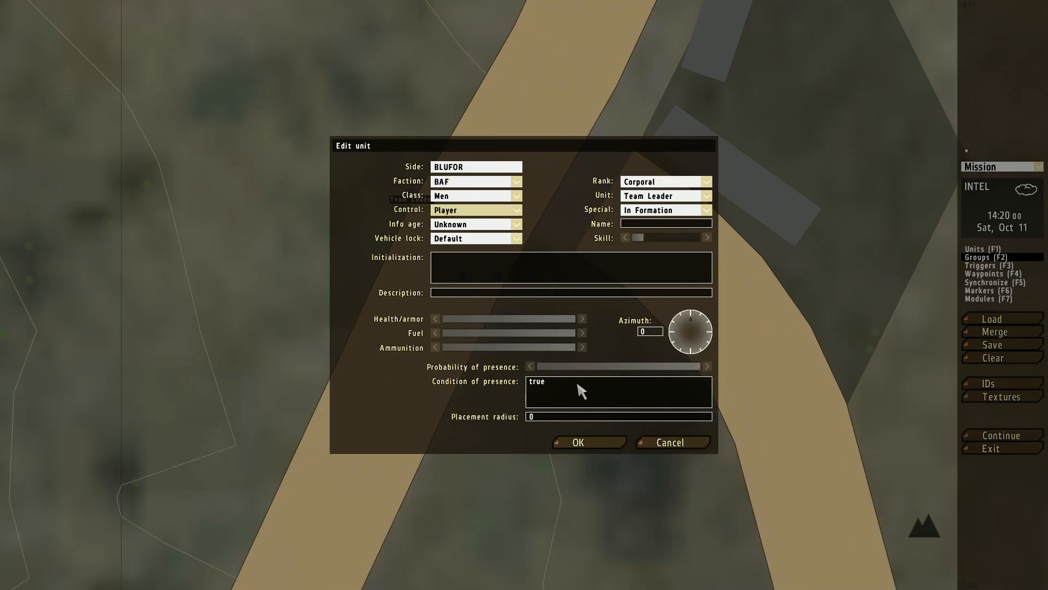
left_click(584, 444)
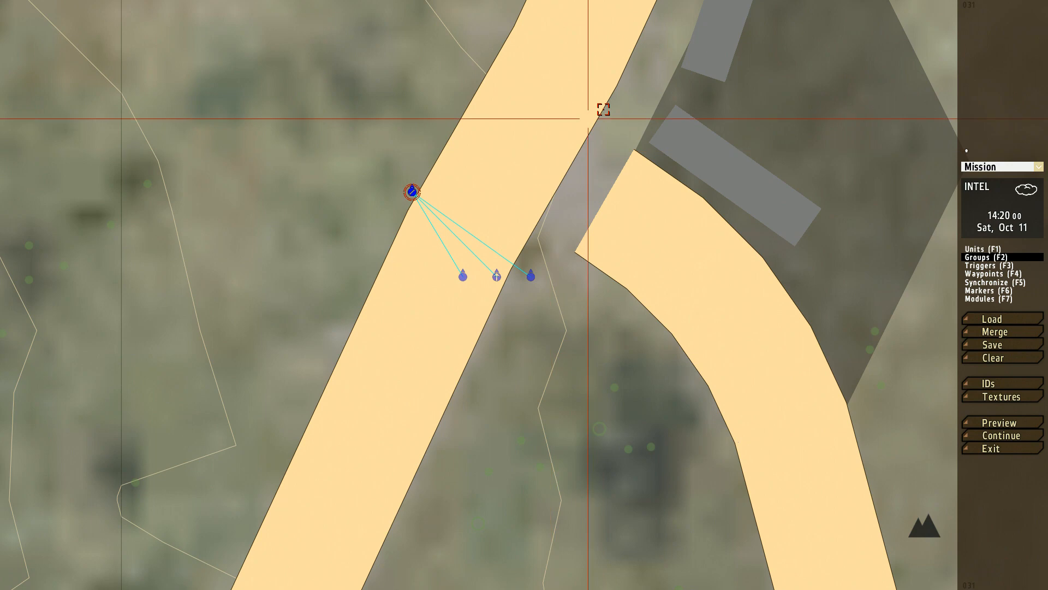
Step: Insert a non-playable OPFOR Insurgents Rifleman (AK-74) on the road north of the fireteam
right_click_drag(603, 108, 453, 349)
scroll(453, 349, "down", 1)
right_click_drag(412, 312, 460, 309)
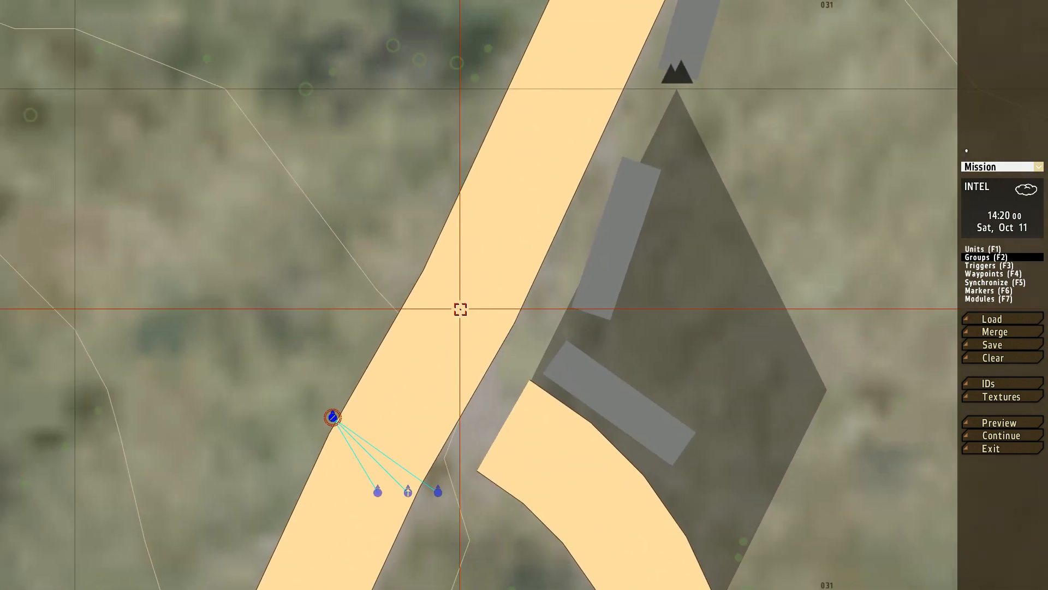
key("F1")
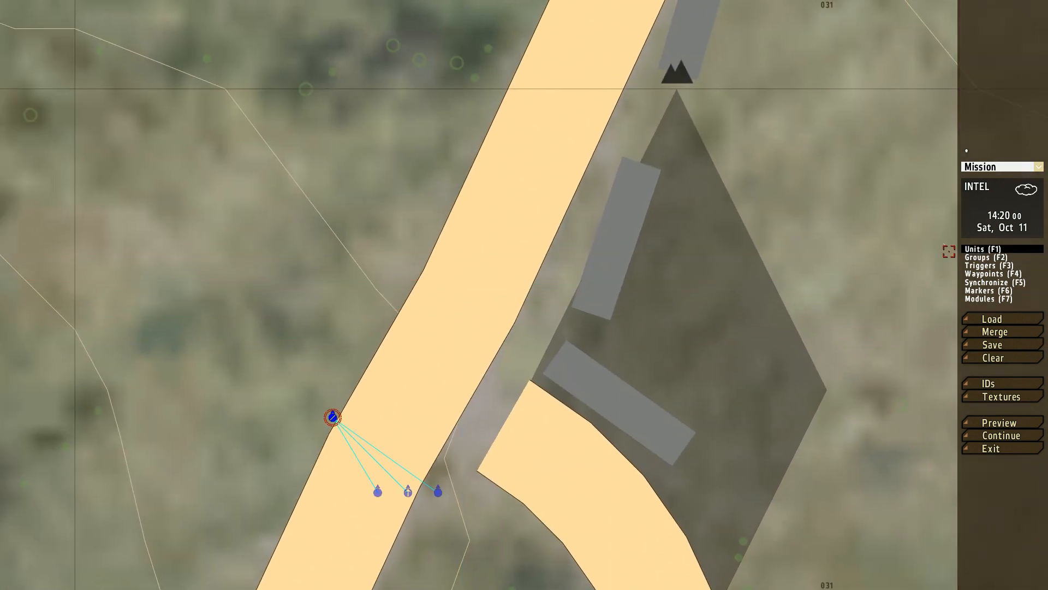
double_click(514, 170)
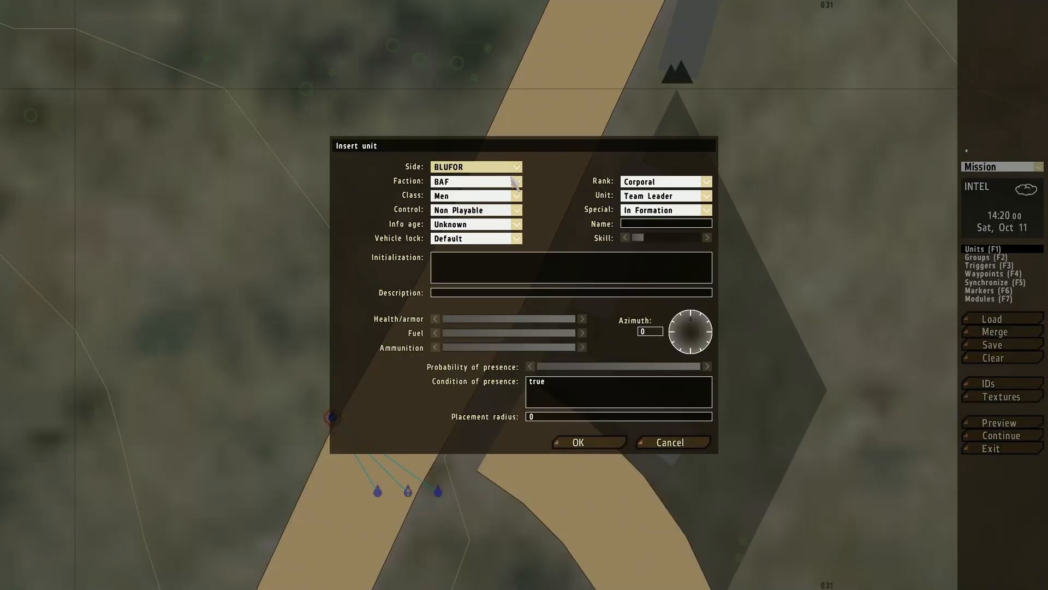
left_click(454, 168)
left_click(449, 187)
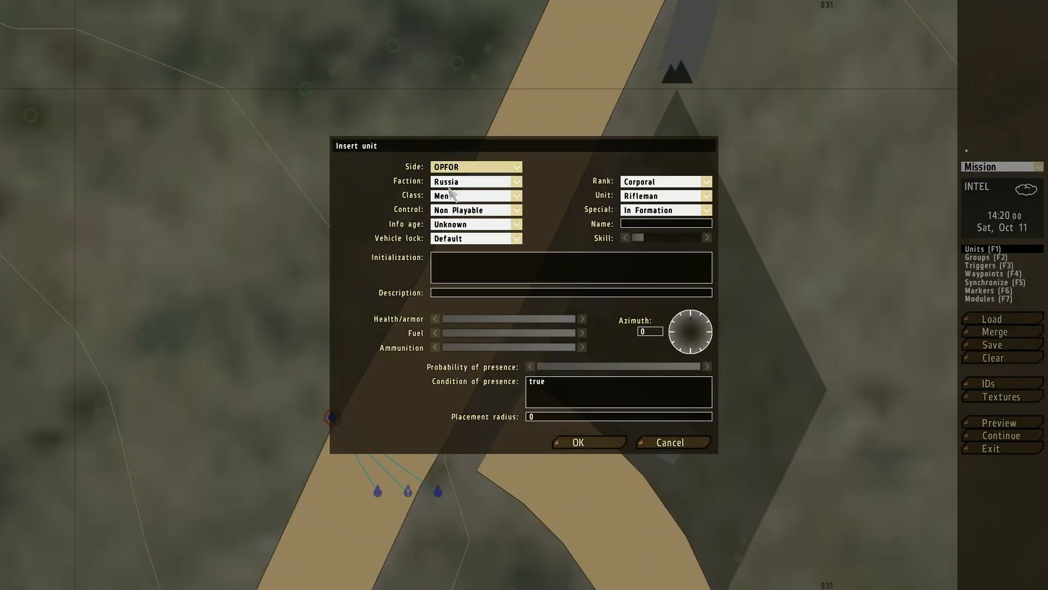
left_click(450, 183)
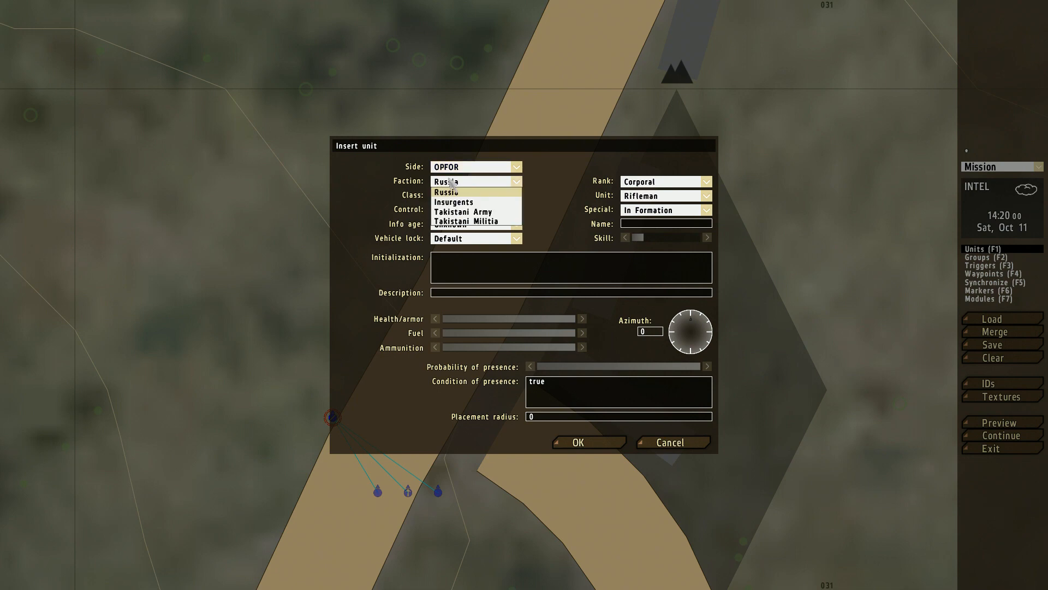
left_click(453, 203)
left_click(649, 197)
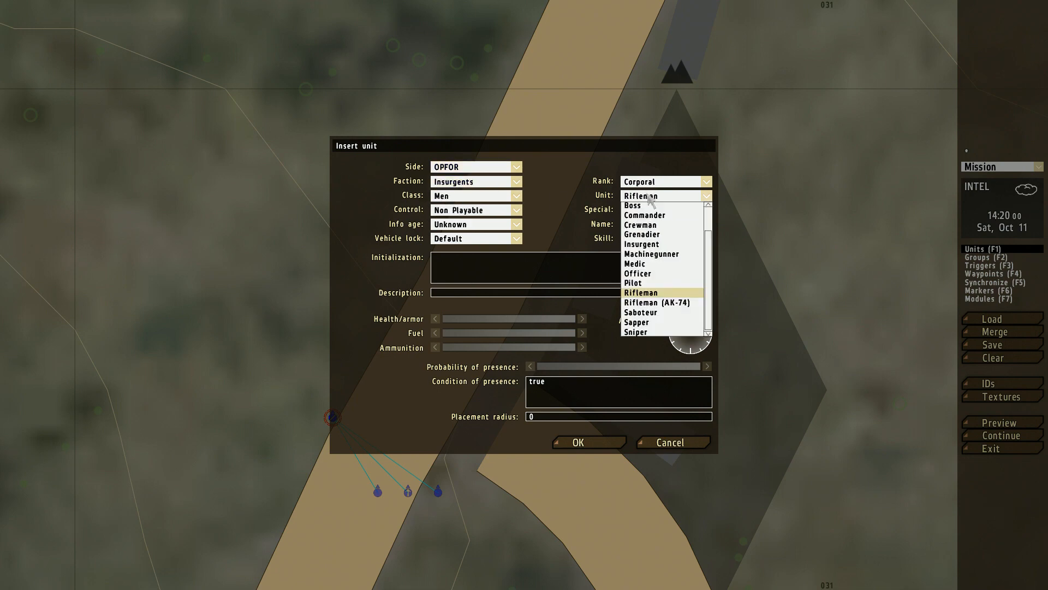
left_click(668, 300)
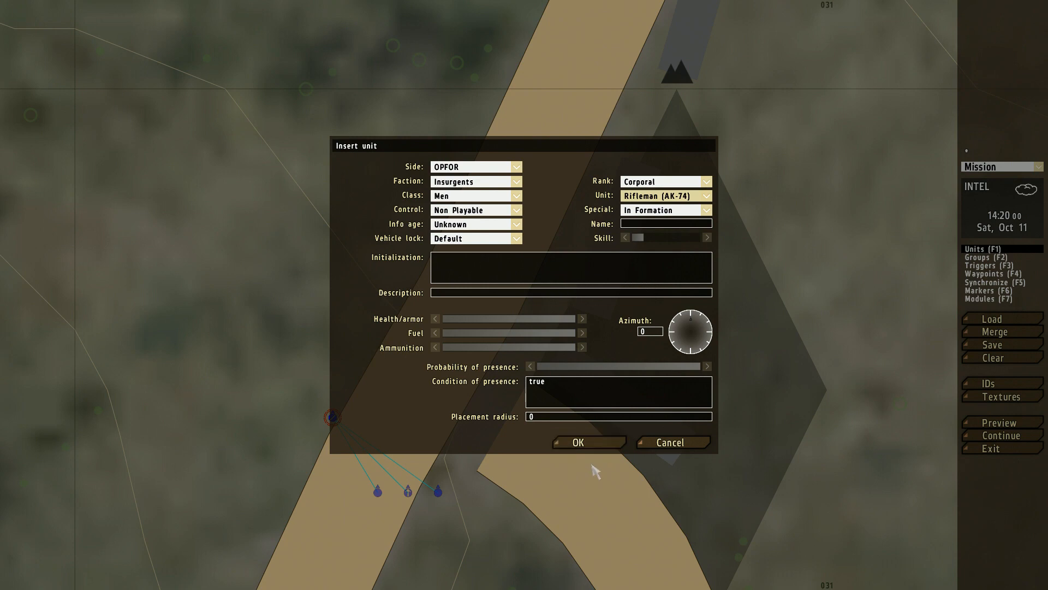
left_click(590, 440)
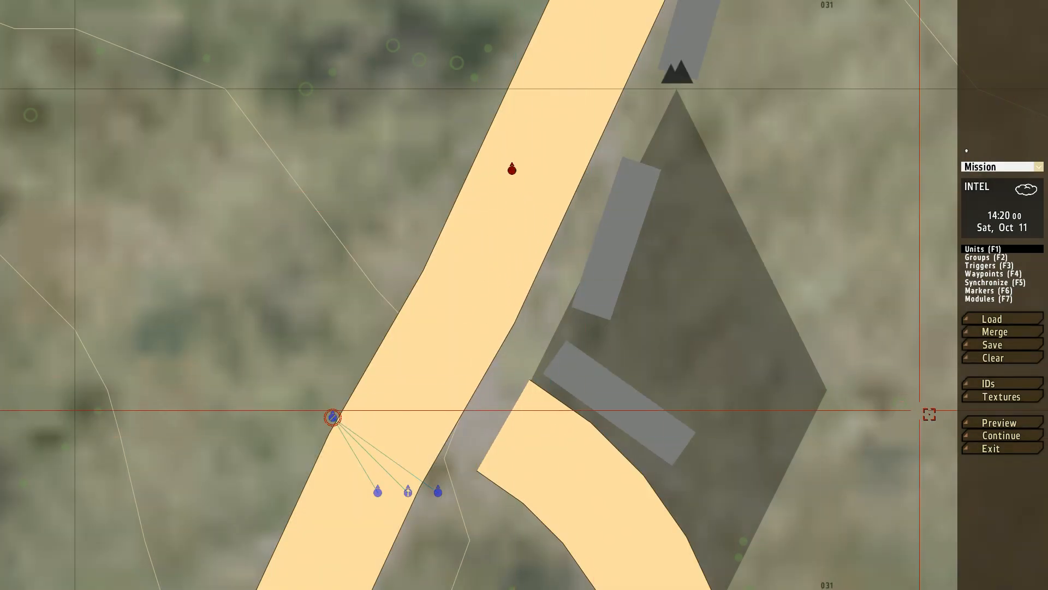
Step: Preview the mission and walk up the road to examine the insurgent up close in third-person and first-person view
left_click(999, 423)
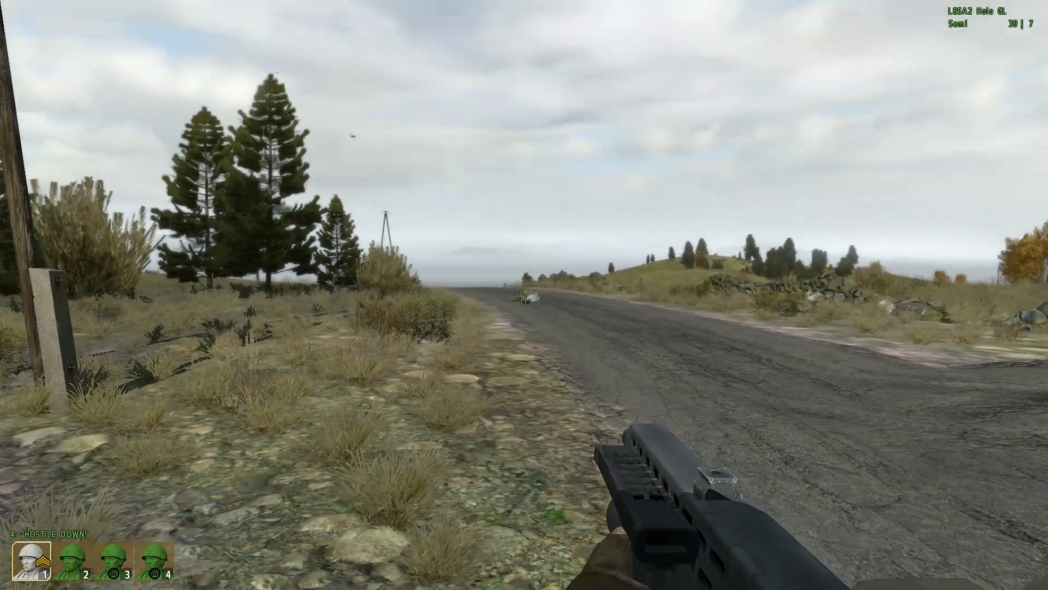
right_click(524, 295)
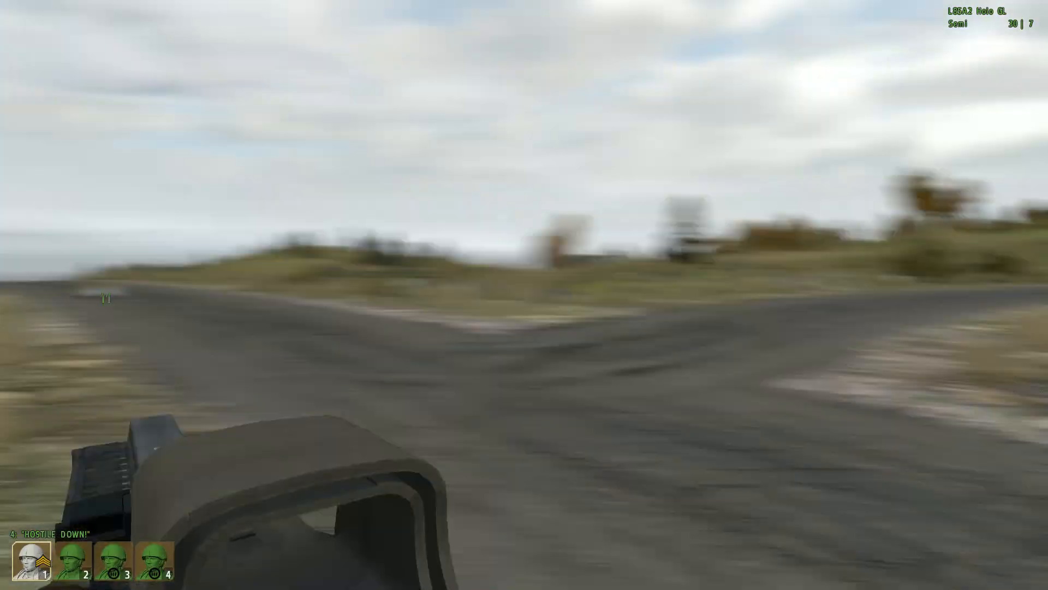
right_click(525, 294)
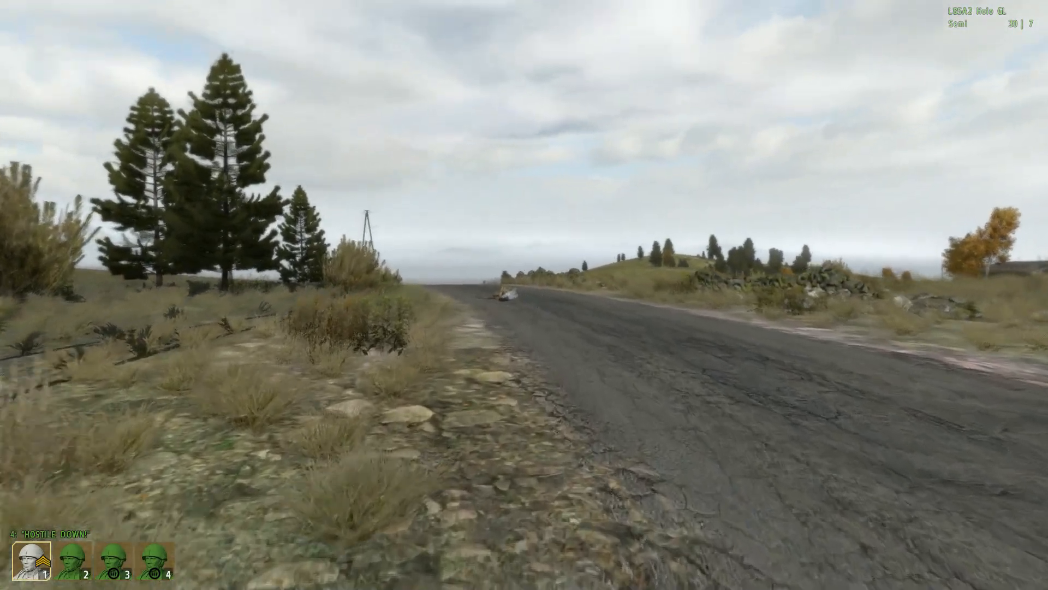
key("KP_Enter")
key("w")
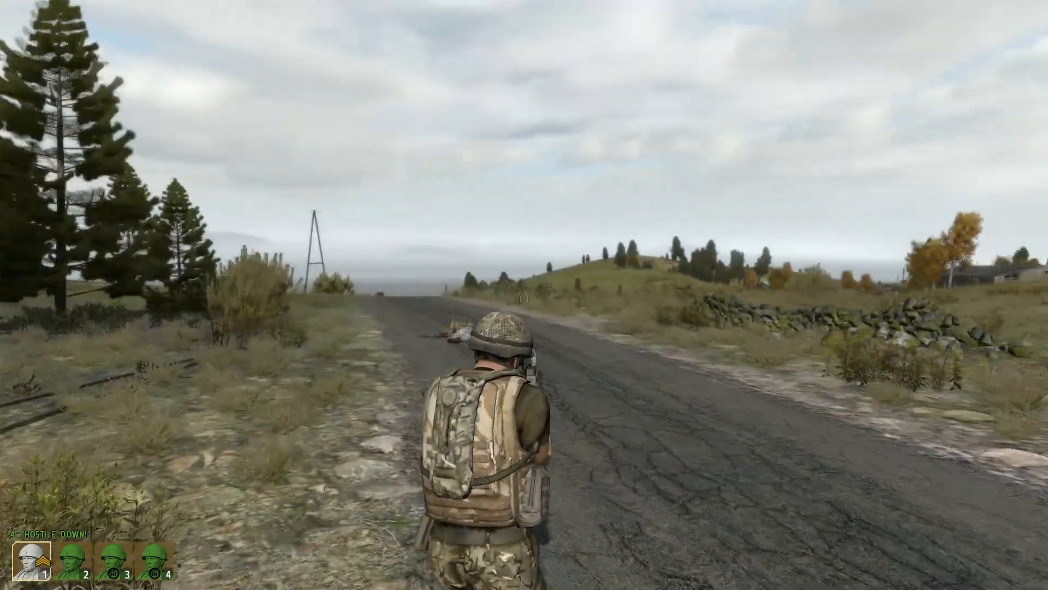
key("w")
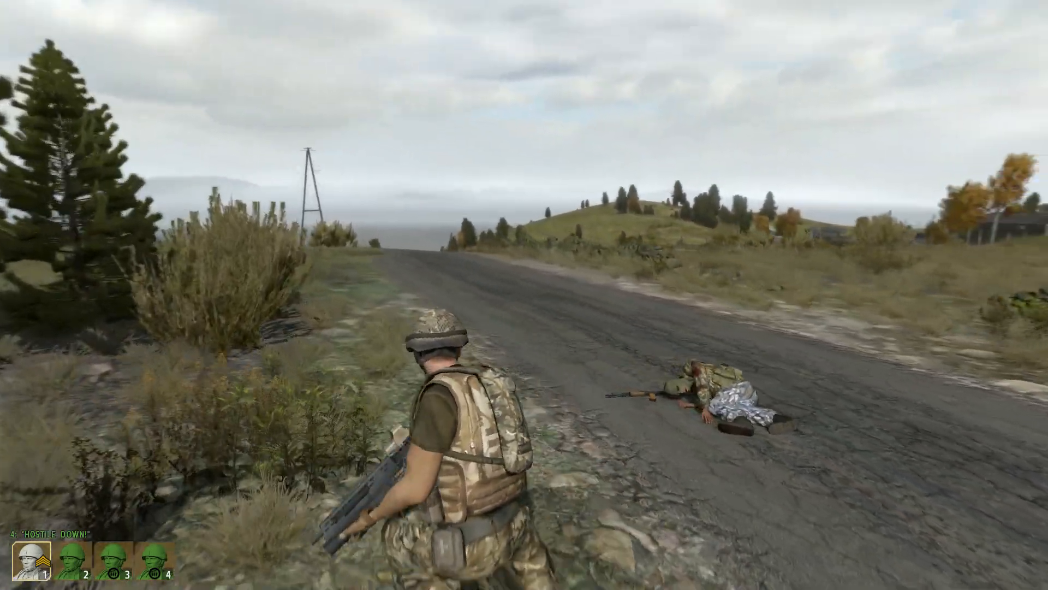
key("KP_Enter")
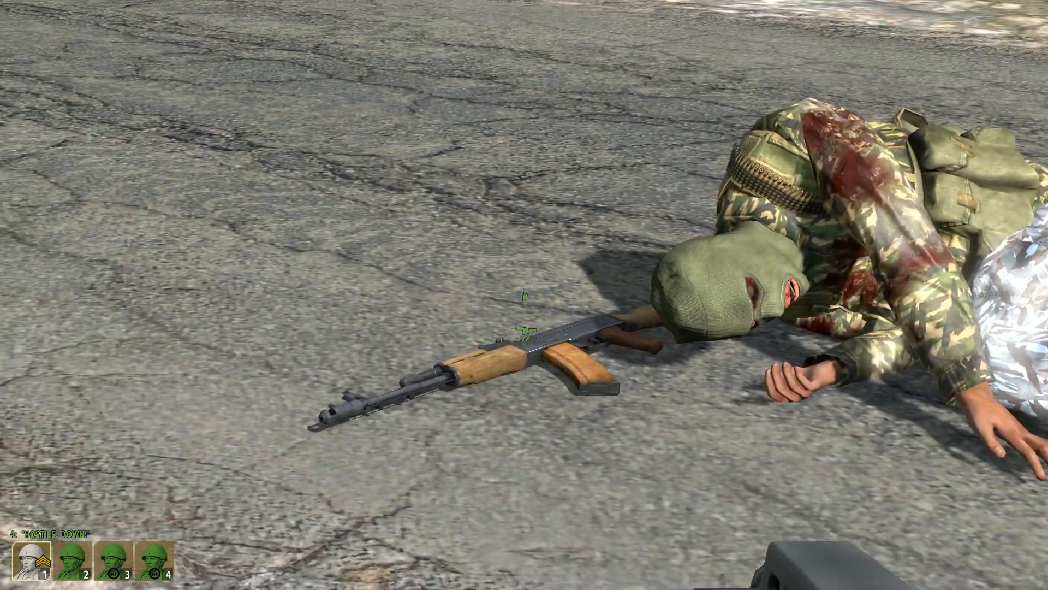
key("KP_Subtract")
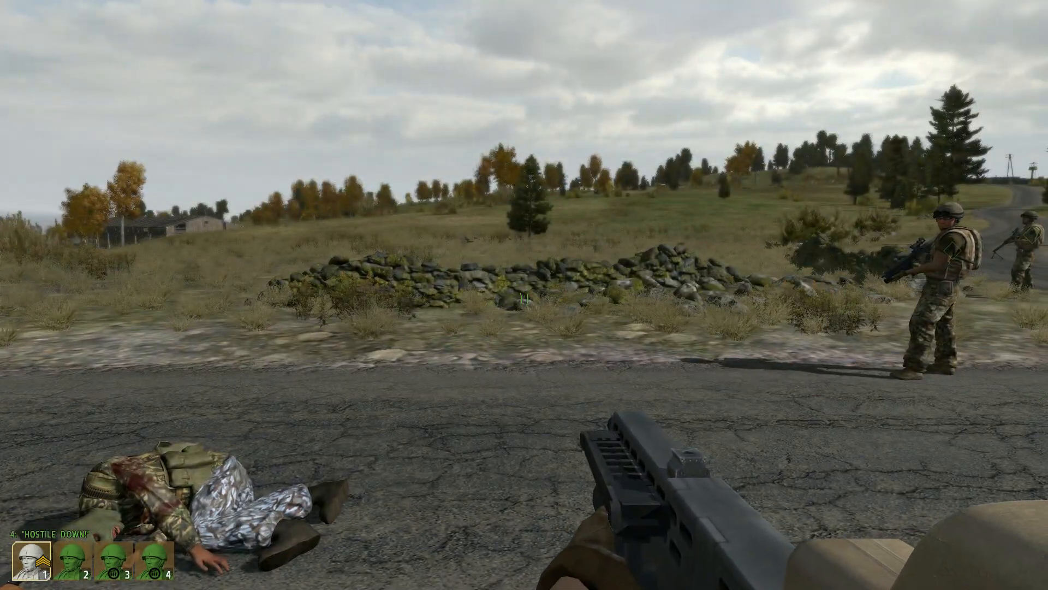
Step: Look around the road and surrounding field, aim through the rifle sight, and abort back to the mission editor
key("w")
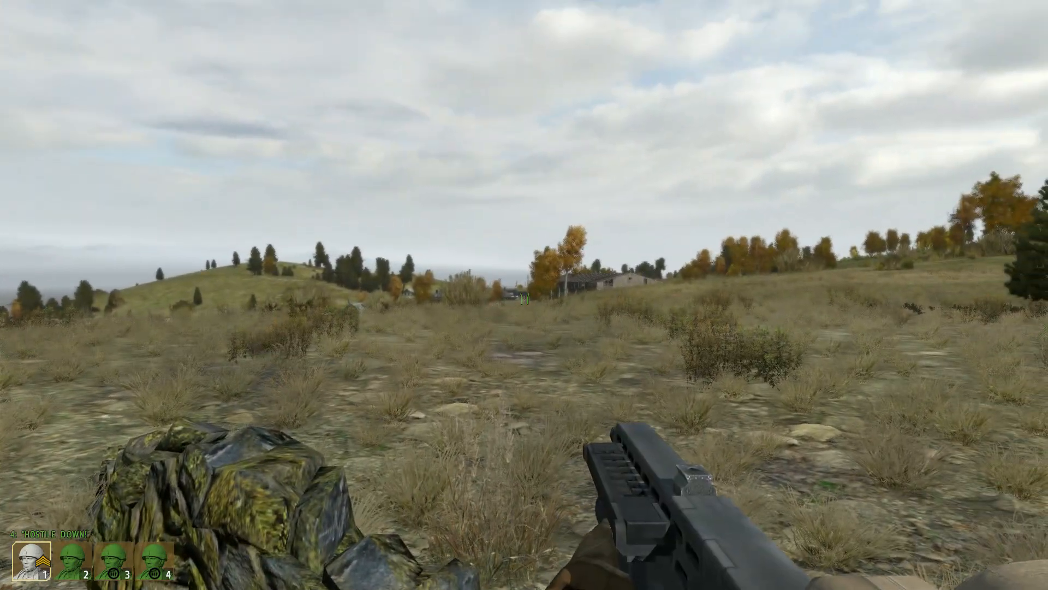
key("w")
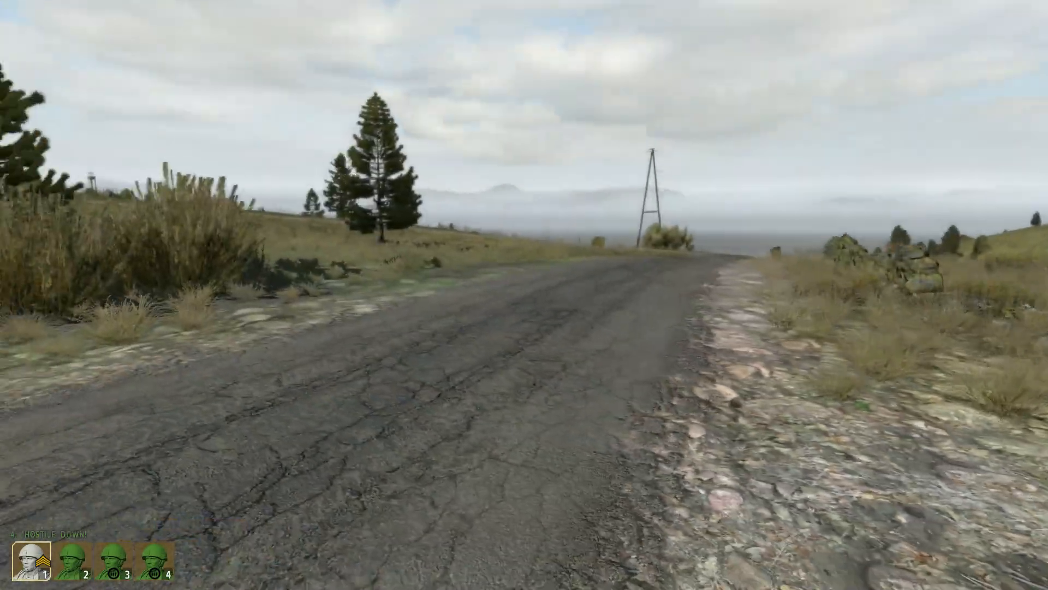
key("w")
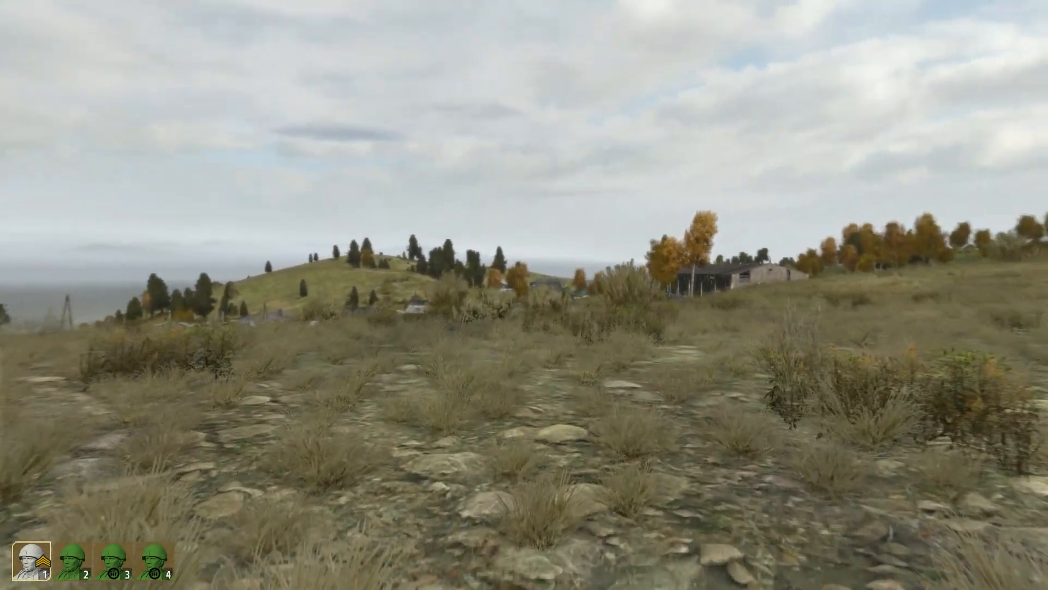
right_click(524, 295)
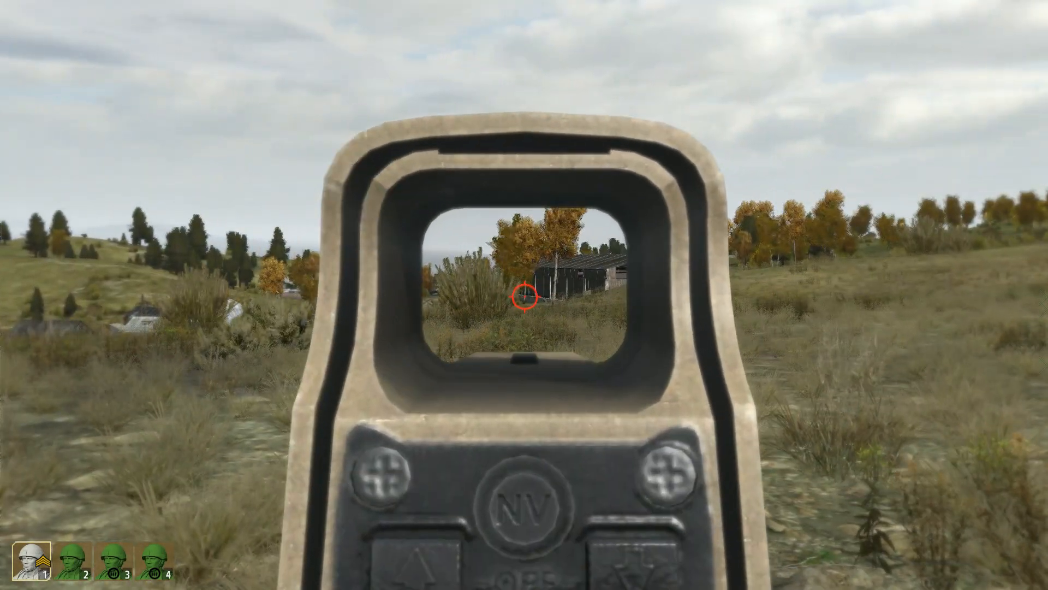
right_click(524, 295)
key("Escape")
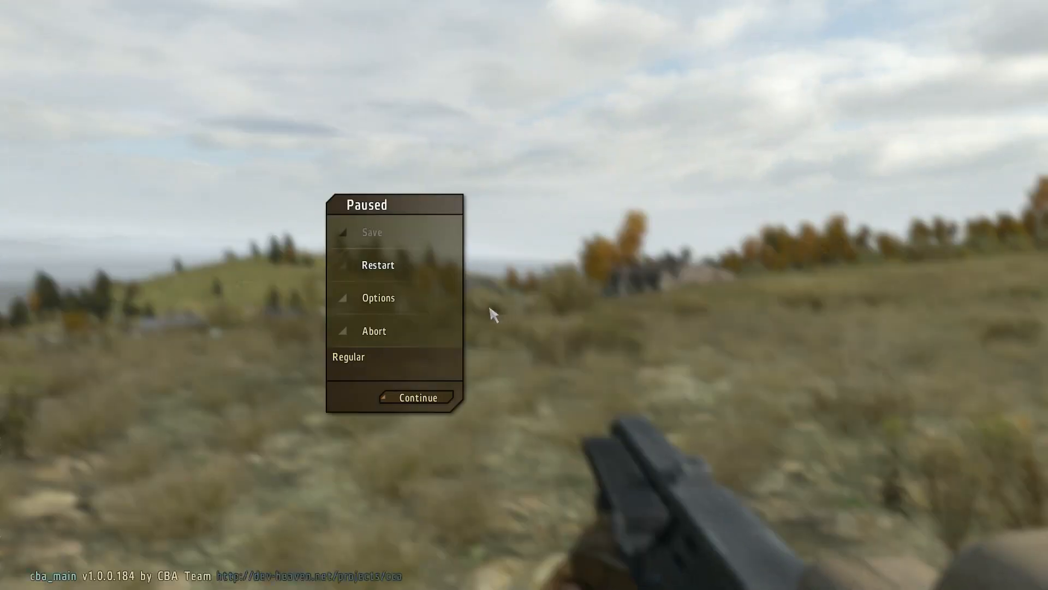
left_click(439, 336)
left_click(546, 286)
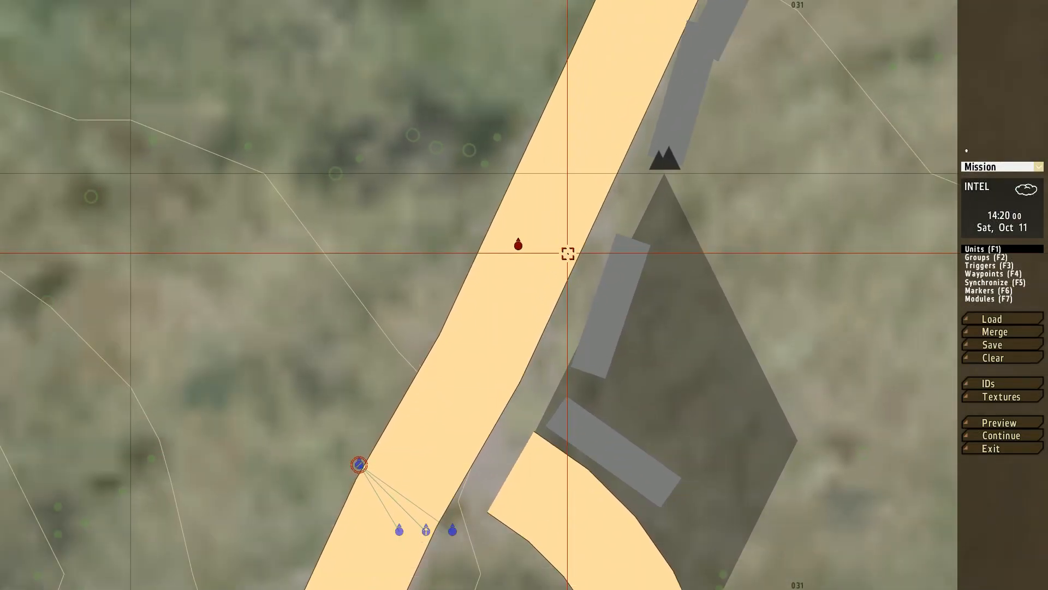
Step: Start a new trigger on the road between the fireteam and the insurgent, with axis a and axis b at 500
left_click(987, 266)
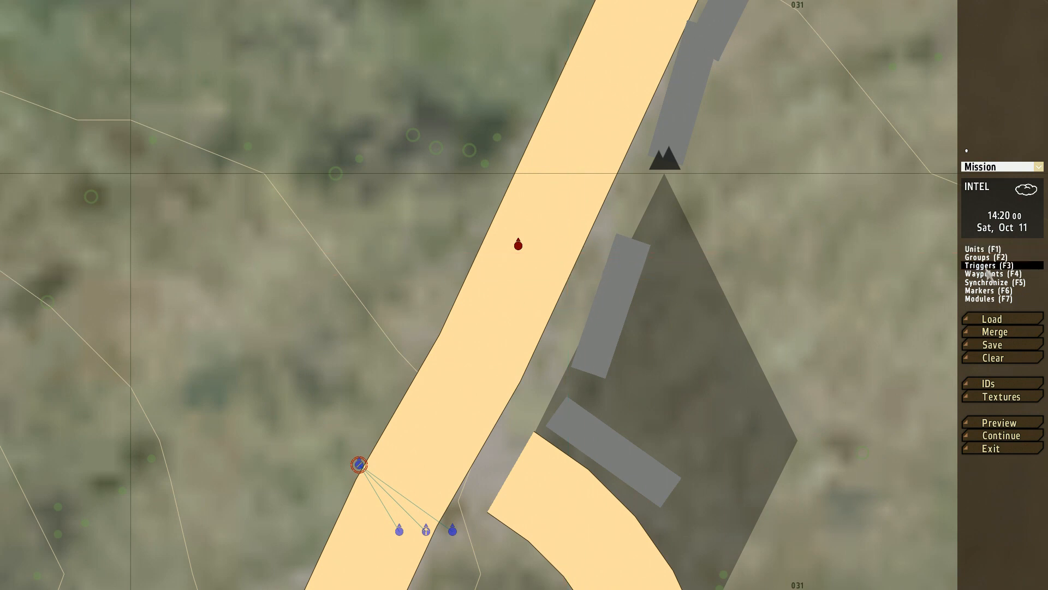
double_click(498, 316)
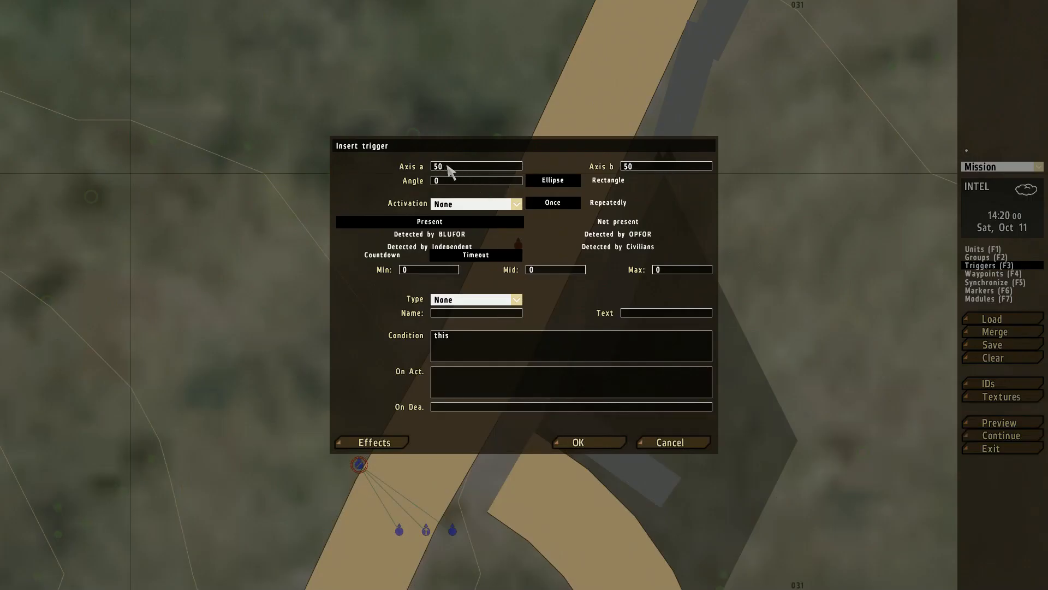
type("00")
Step: Set the trigger to activate when OPFOR is not present
left_click(459, 205)
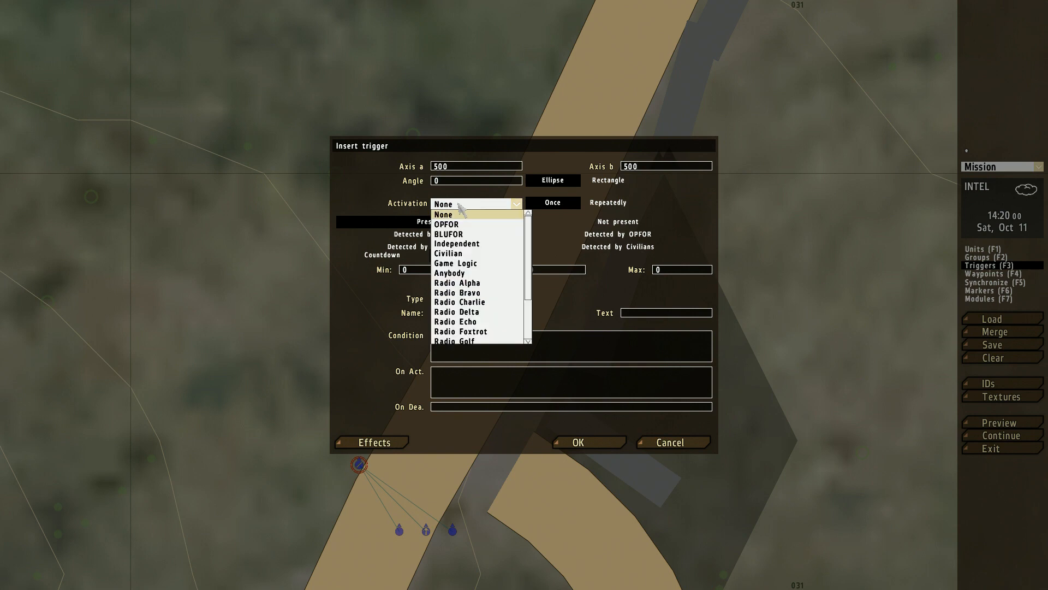
left_click(460, 225)
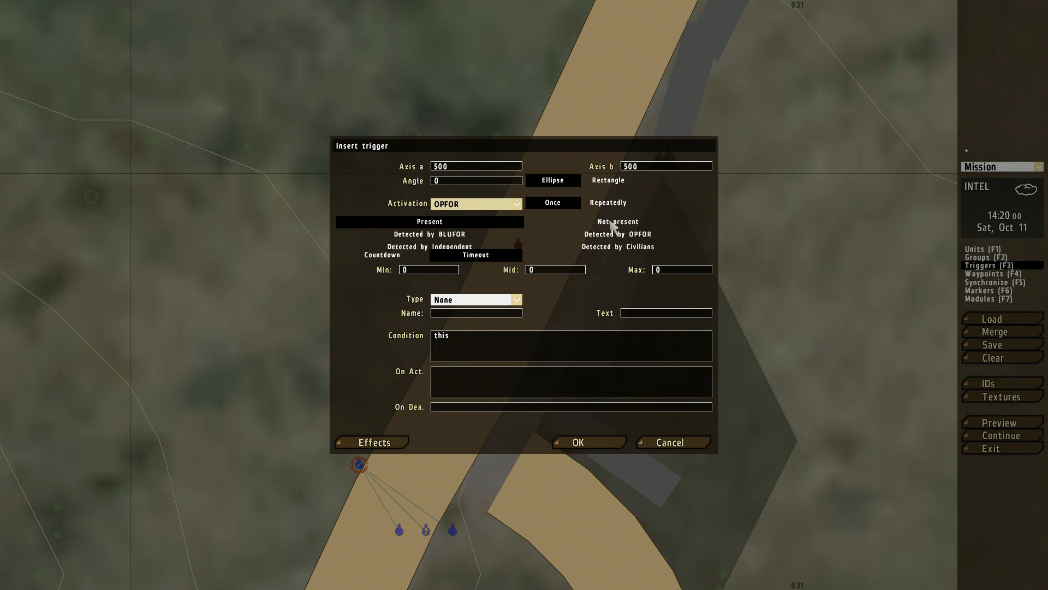
left_click(613, 222)
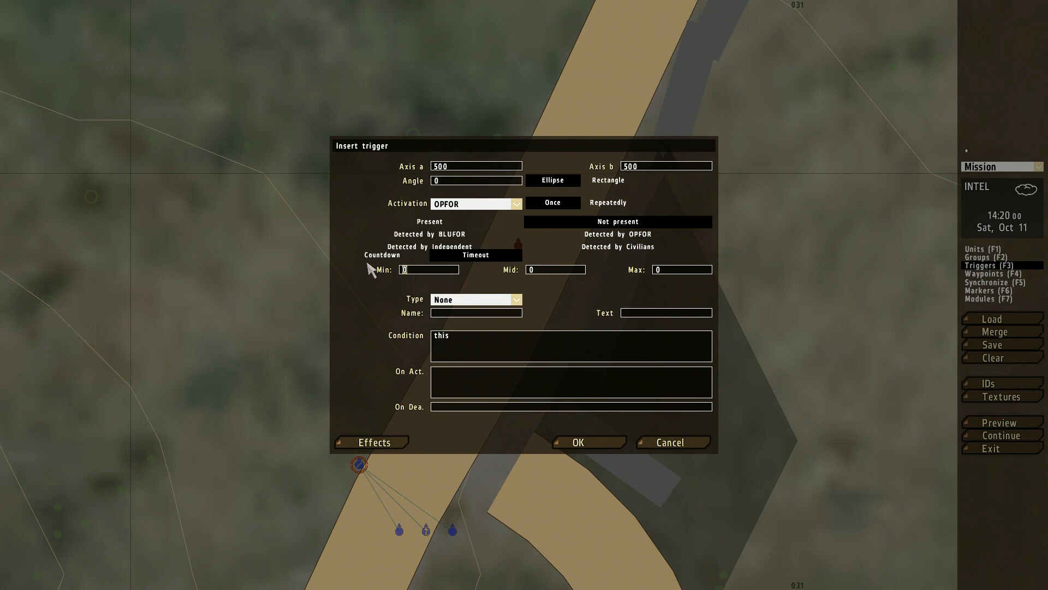
Step: Set the trigger's timeout to min 5, mid 6 and max 7, choose type End #1, and add it to the map
type("5")
key("Tab")
type("6")
key("Tab")
left_click(516, 301)
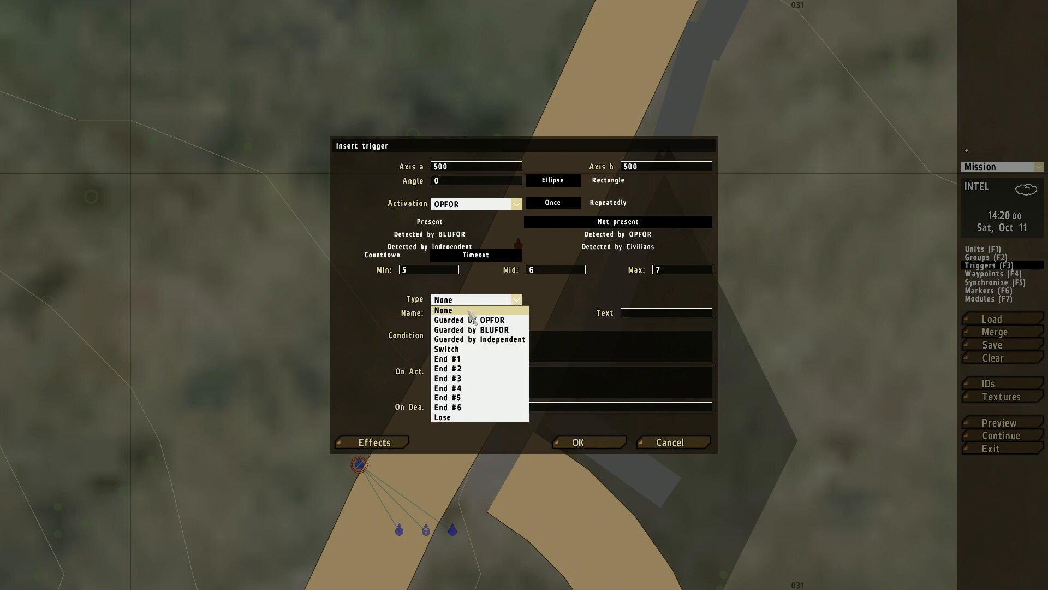
left_click(446, 359)
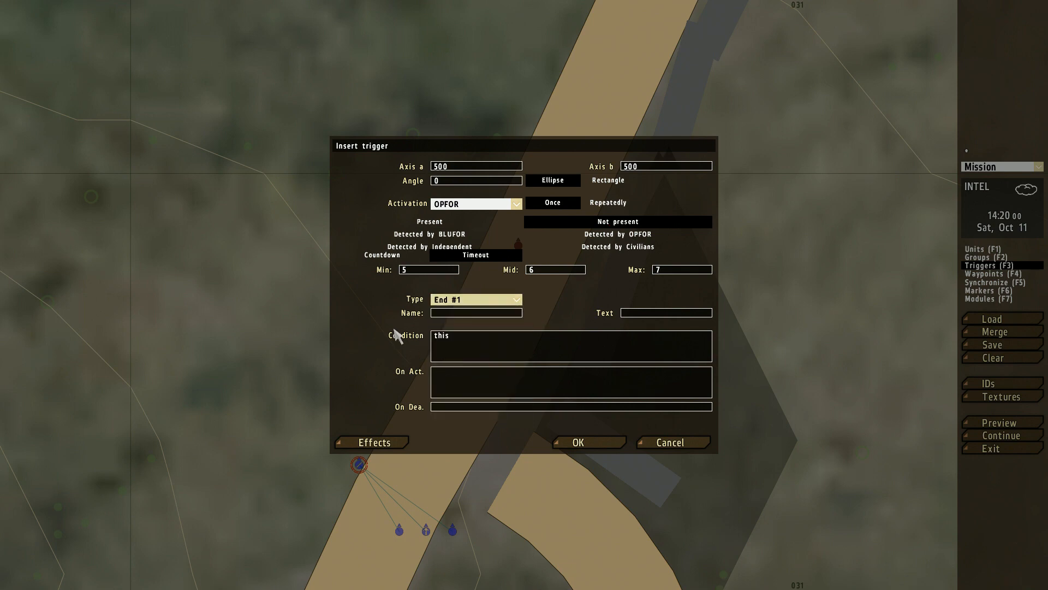
left_click(606, 444)
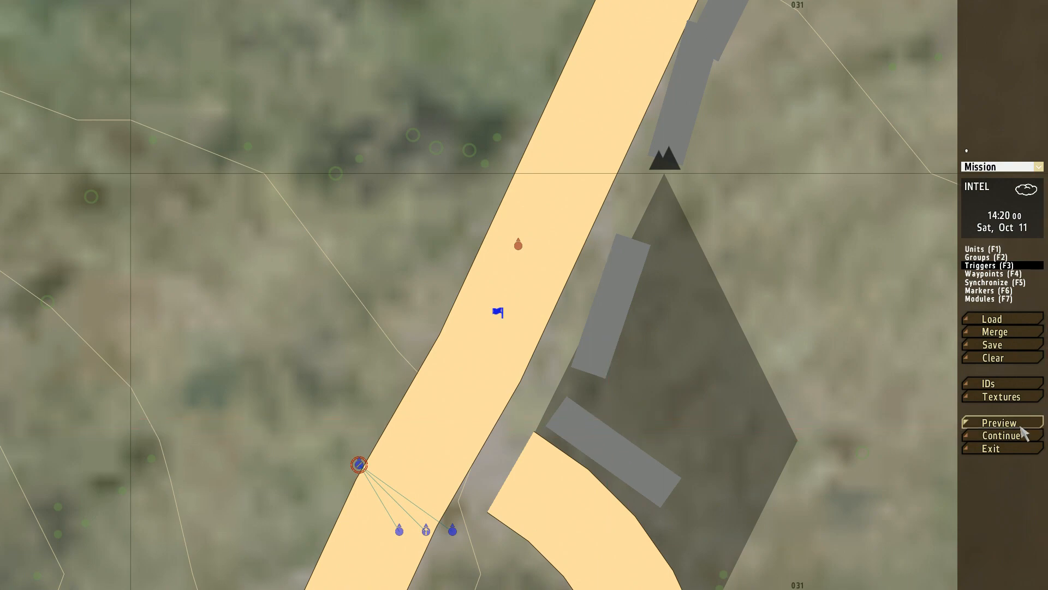
Step: Preview the mission through to its debriefing, return to the editor, and clear the entire mission
left_click(1001, 423)
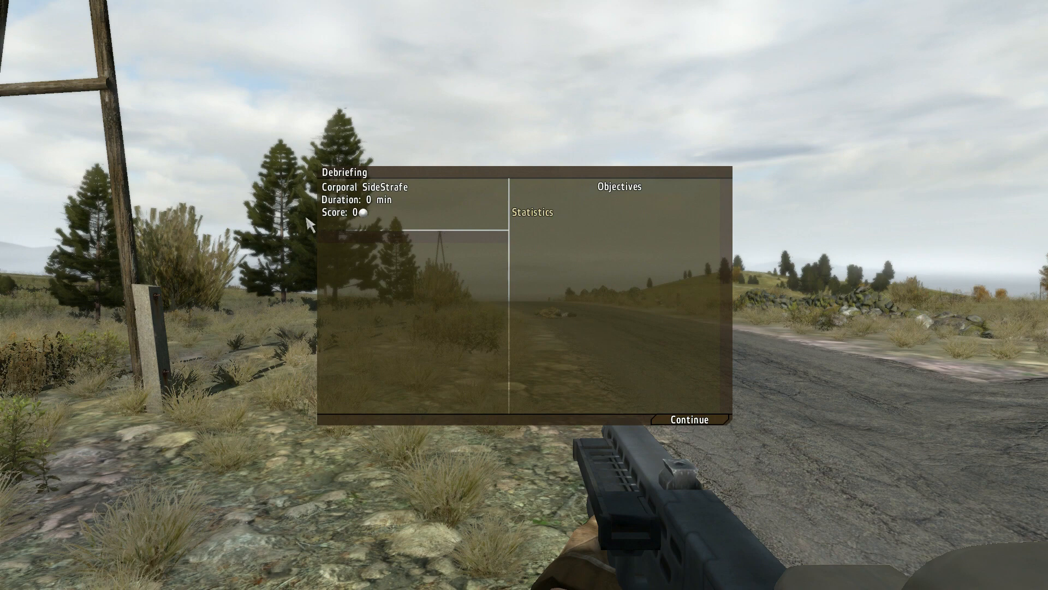
left_click(688, 421)
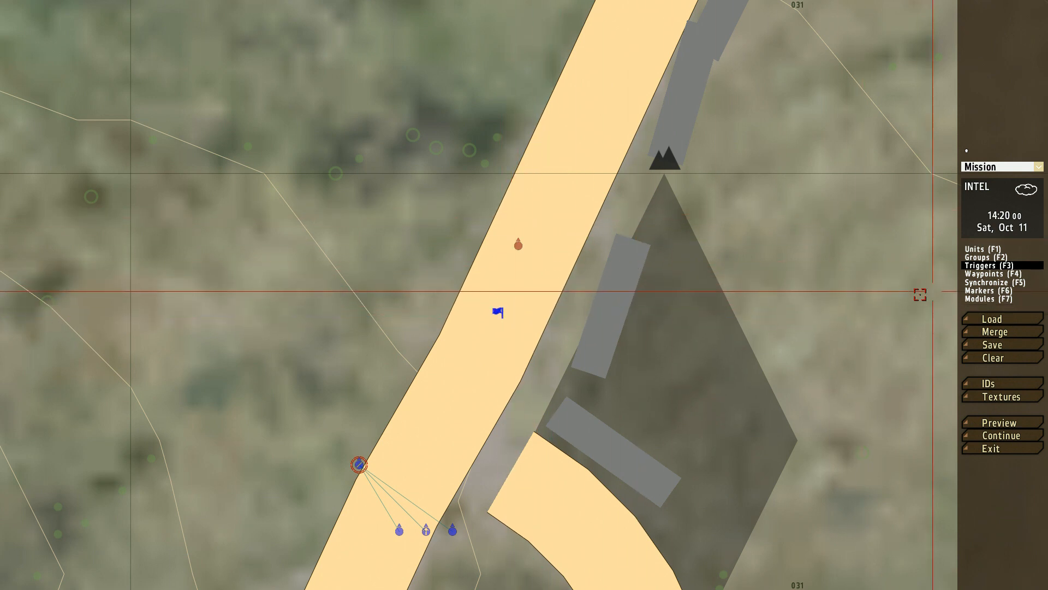
left_click(988, 359)
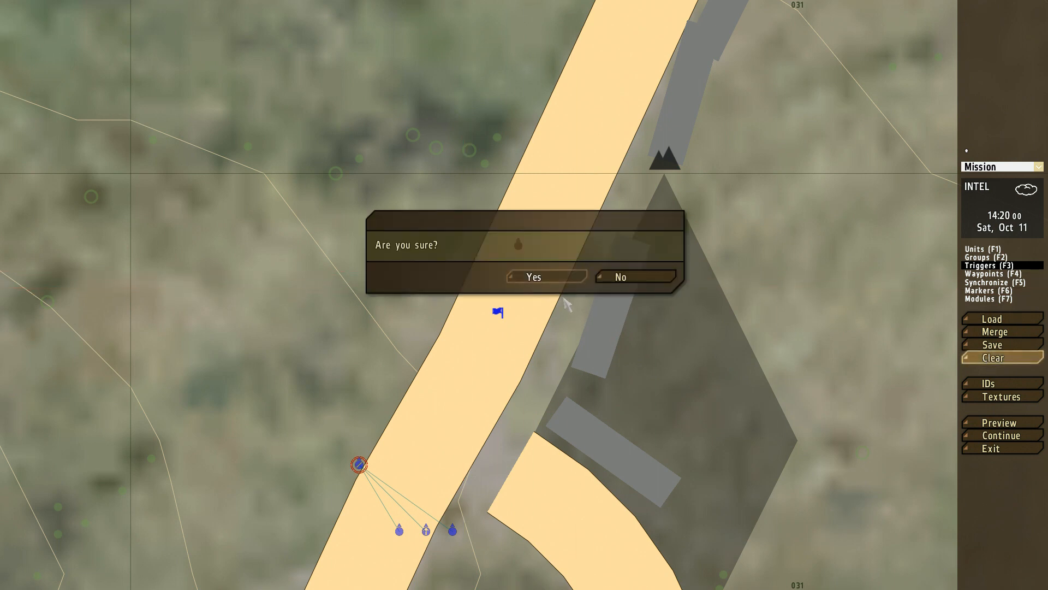
left_click(552, 277)
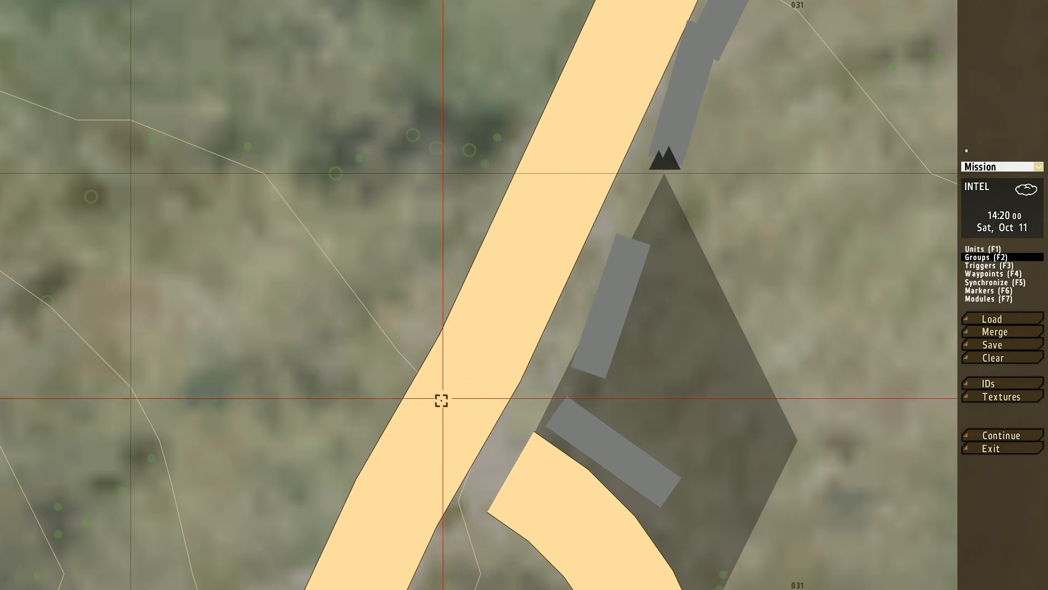
Step: Insert a BLUFOR BAF Infantry (MTP) Fireteam on the road and make its Team Leader the player
double_click(464, 385)
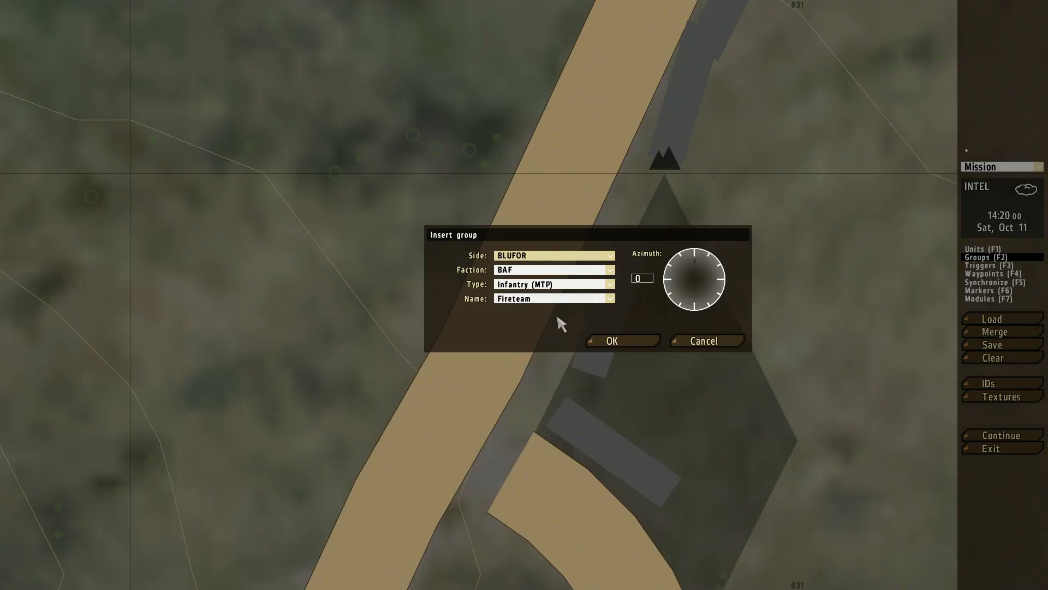
left_click(609, 342)
left_click(542, 277)
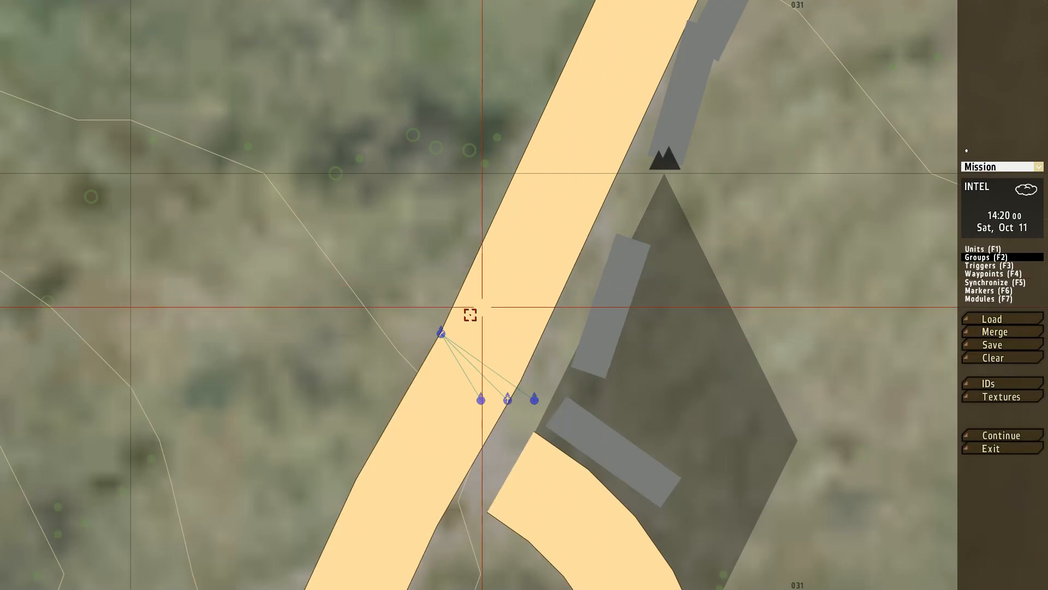
double_click(443, 331)
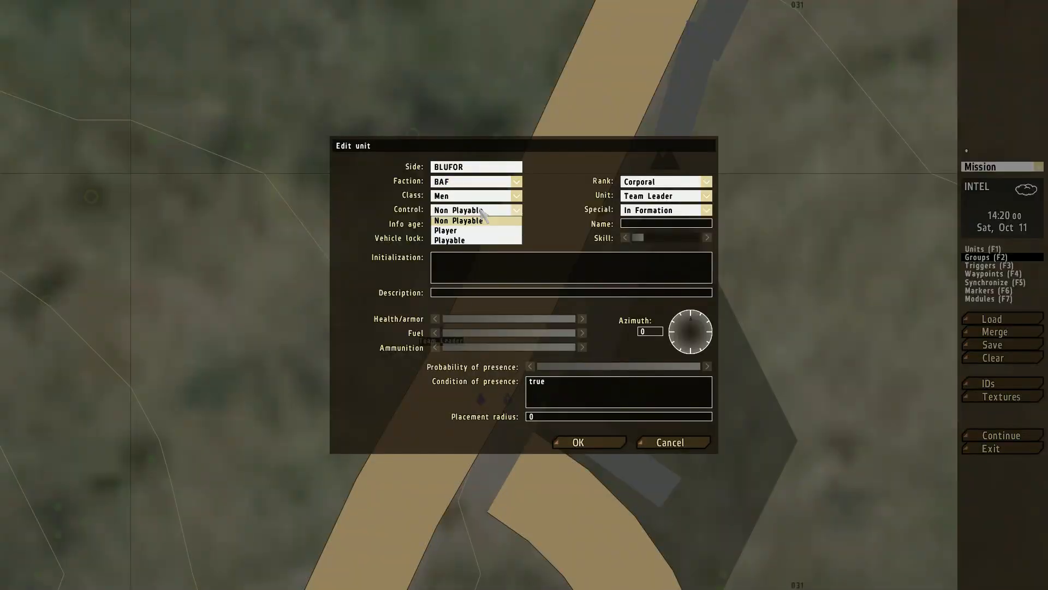
left_click(583, 442)
Step: Insert a second BAF Infantry (MTP) Fireteam farther up the road and turn it to face along the road
double_click(571, 167)
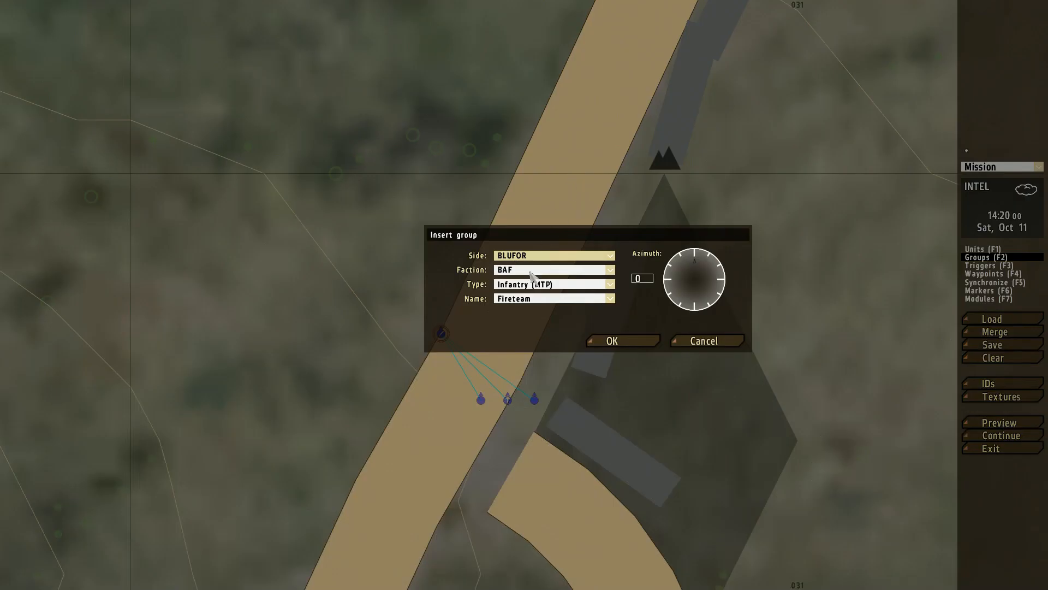
left_click(631, 339)
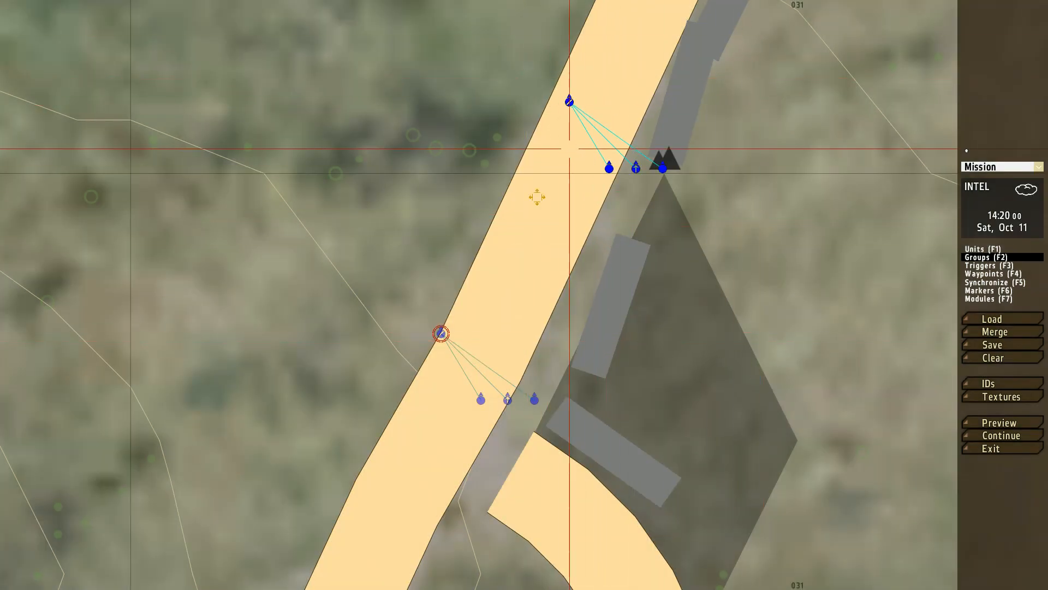
right_click_drag(568, 146, 482, 315)
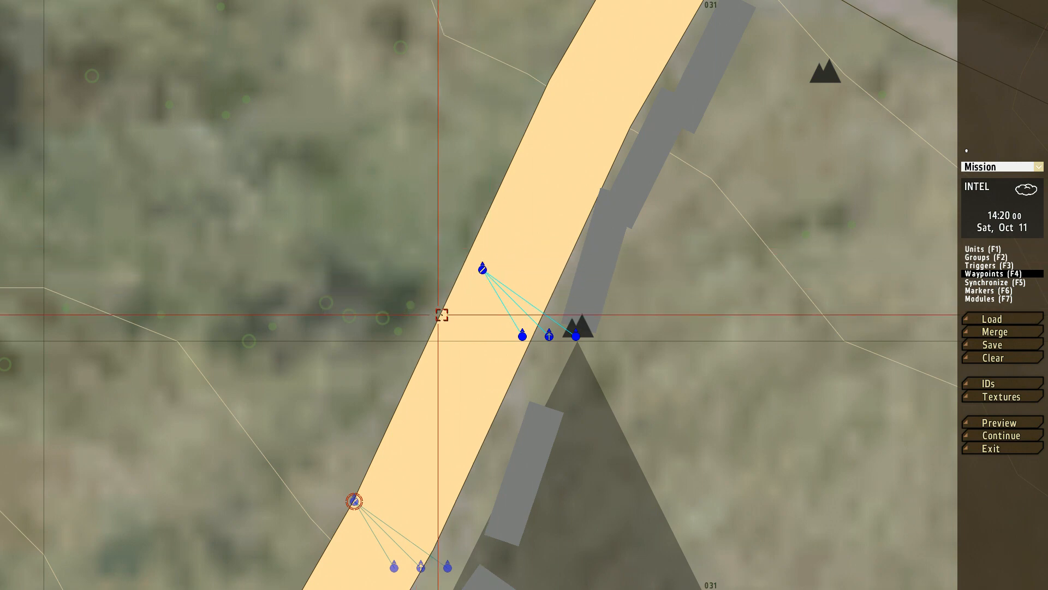
right_click_drag(550, 174, 452, 401)
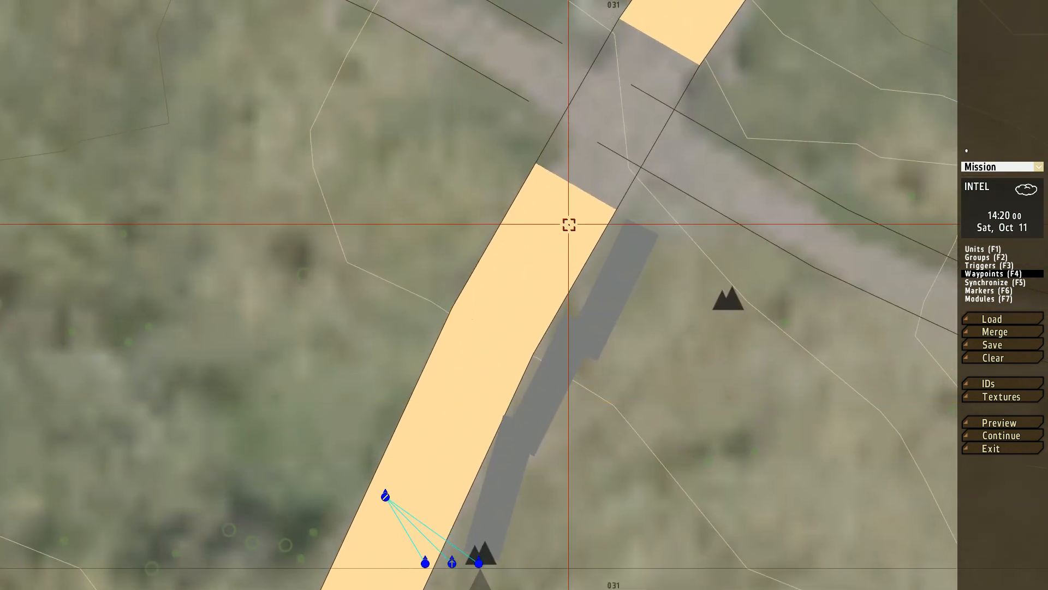
scroll(569, 224, "down", 5)
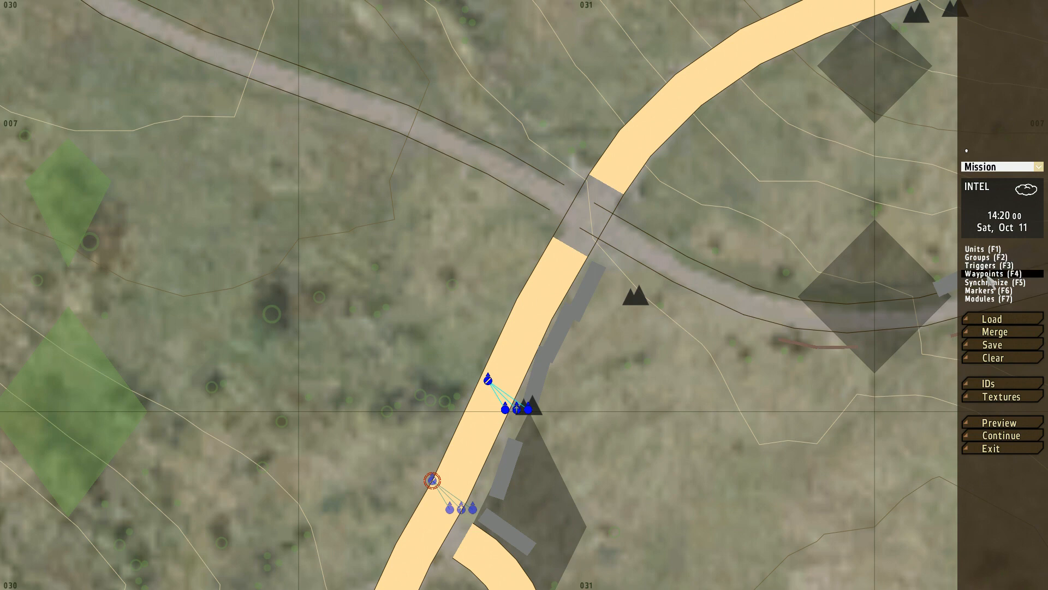
scroll(562, 430, "up", 3)
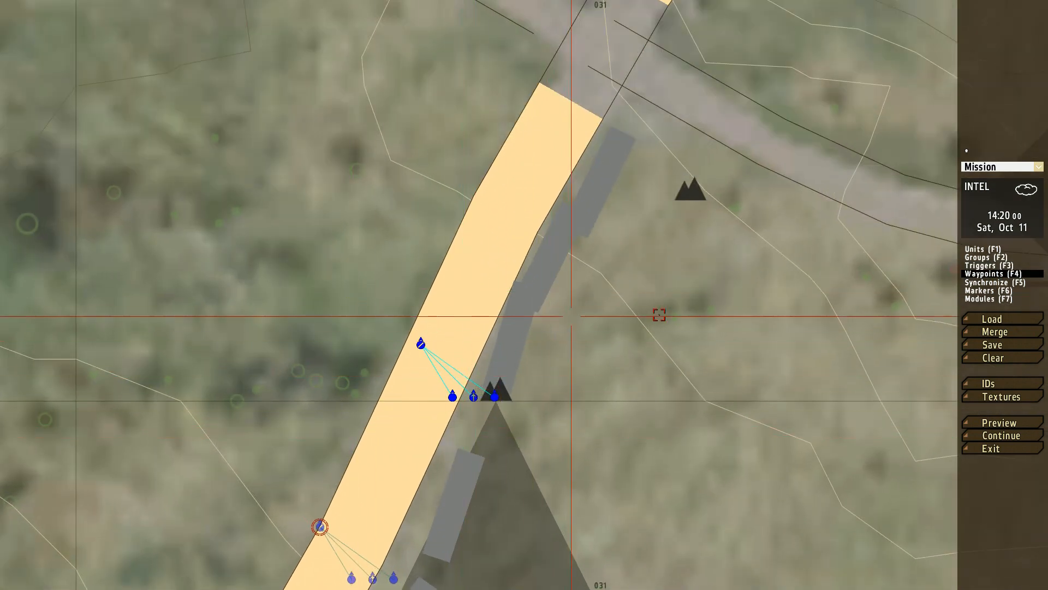
left_click_drag(419, 345, 446, 293, "shift")
double_click(470, 249)
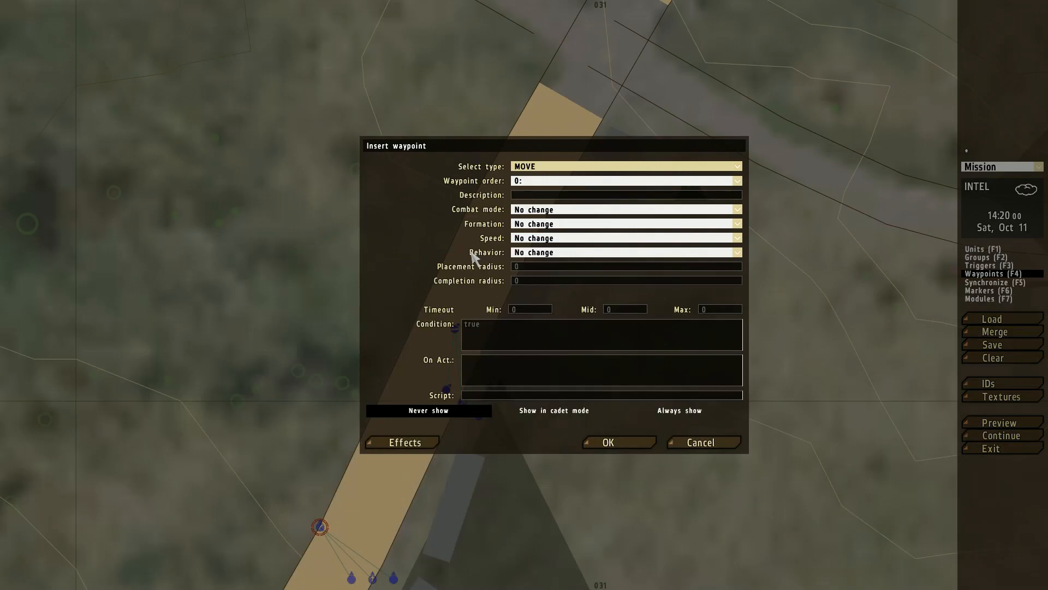
left_click(715, 451)
right_click_drag(475, 436, 491, 382)
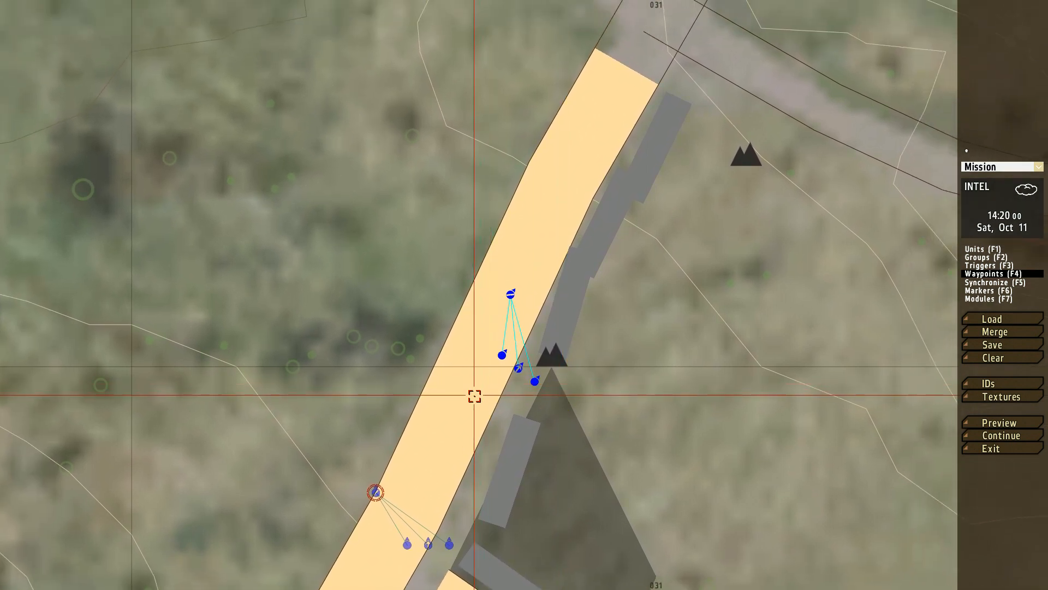
right_click_drag(464, 413, 467, 367)
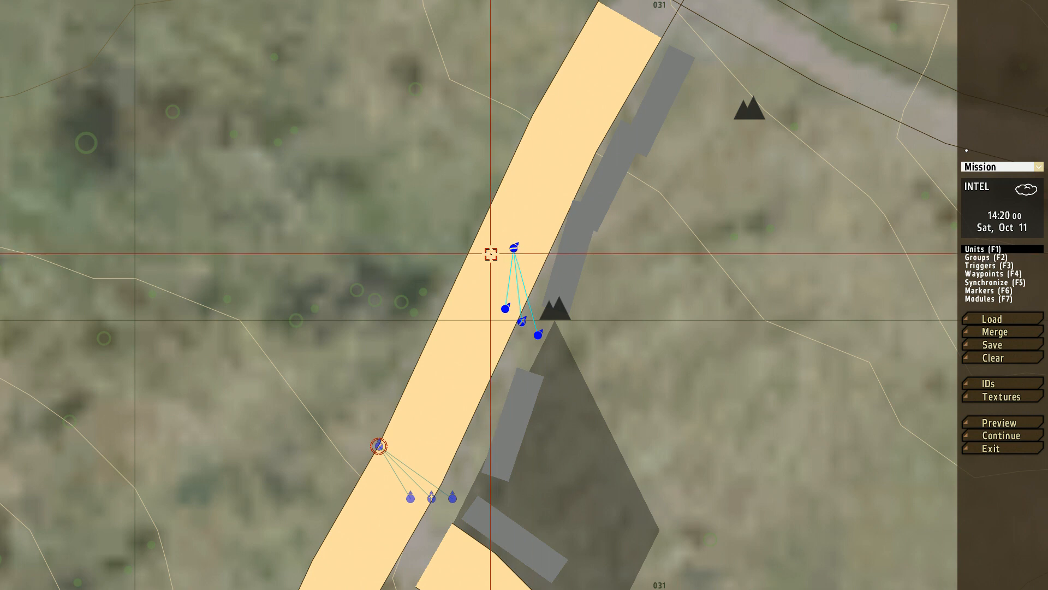
Step: Move the second fireteam into the field beside the road, rotate it, and reposition it on the road just ahead of the player's team
mouse_move(511, 249)
left_mouse_down()
mouse_move(426, 258)
mouse_move(513, 250)
mouse_move(524, 290)
mouse_move(482, 294)
mouse_move(344, 159)
mouse_move(450, 303)
mouse_move(470, 277)
mouse_move(244, 194)
mouse_move(435, 281)
mouse_move(280, 206)
mouse_move(377, 314)
mouse_move(347, 299)
left_mouse_up()
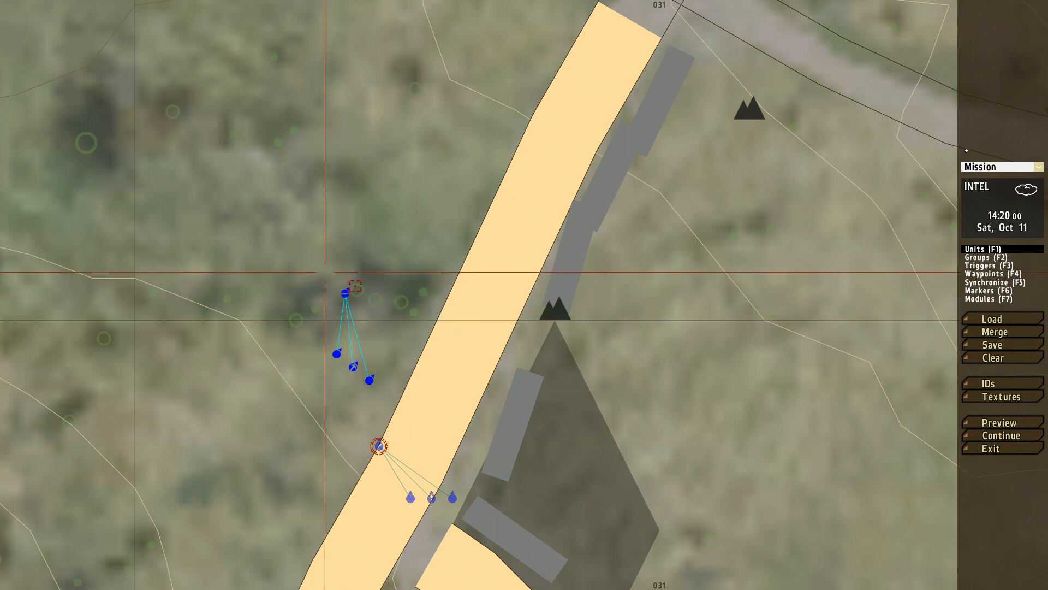
left_click_drag(346, 293, 291, 165)
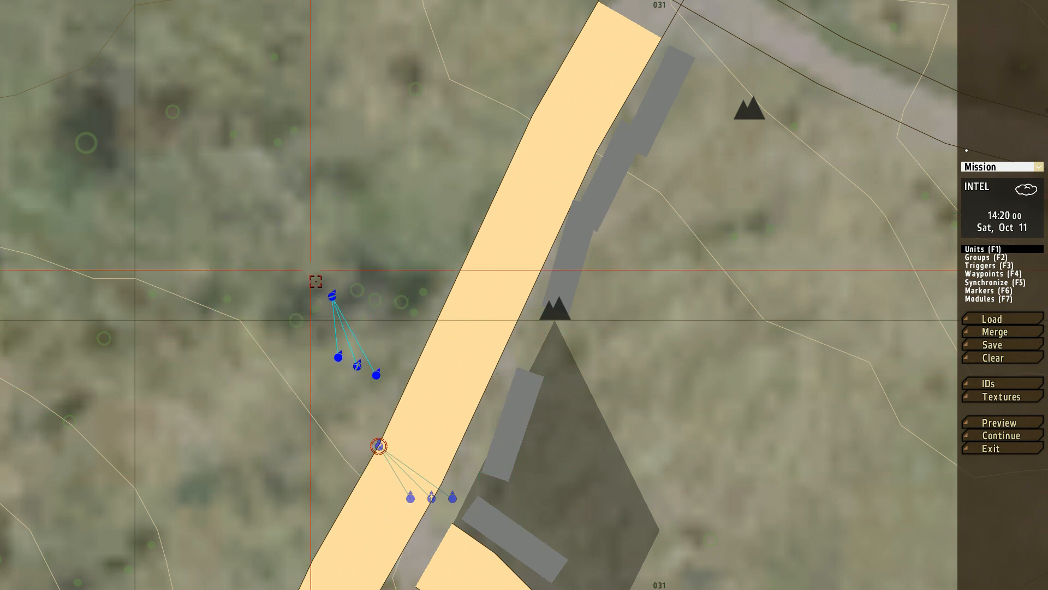
left_click_drag(332, 296, 295, 187)
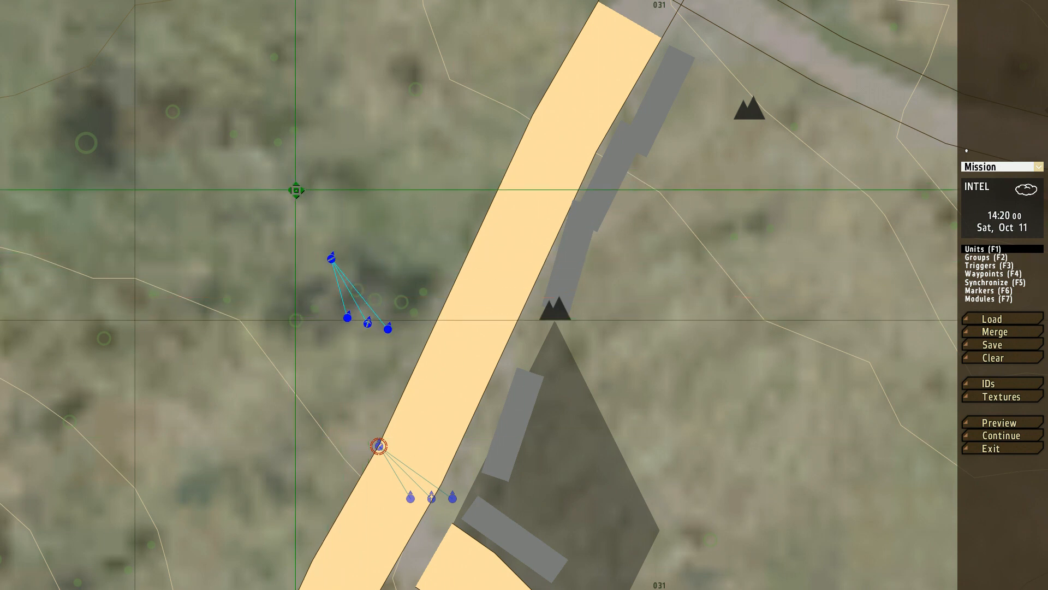
left_click_drag(327, 256, 326, 325)
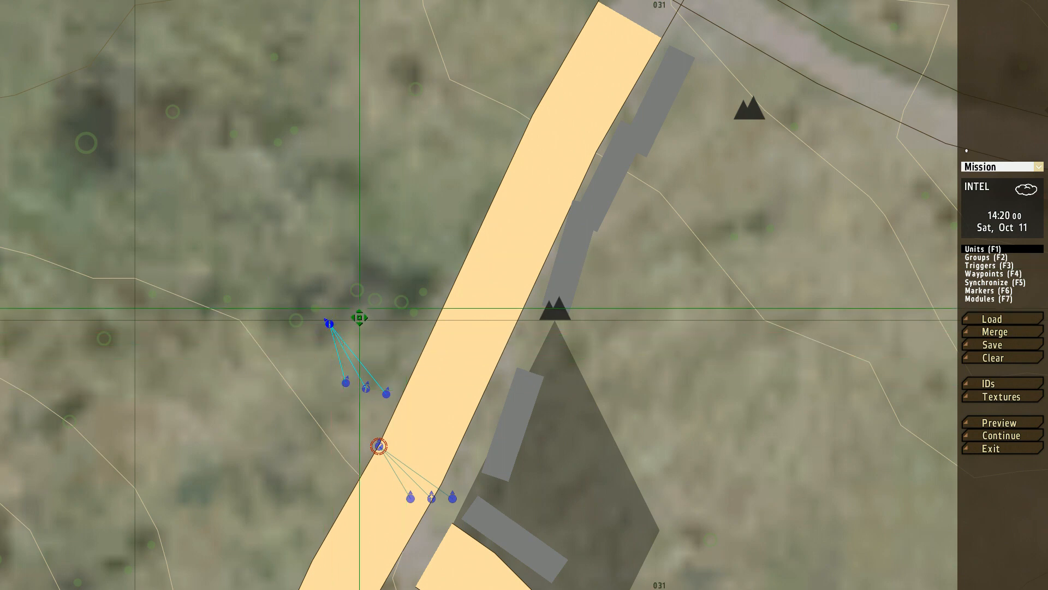
left_click_drag(314, 297, 425, 409)
left_click_drag(337, 326, 465, 354)
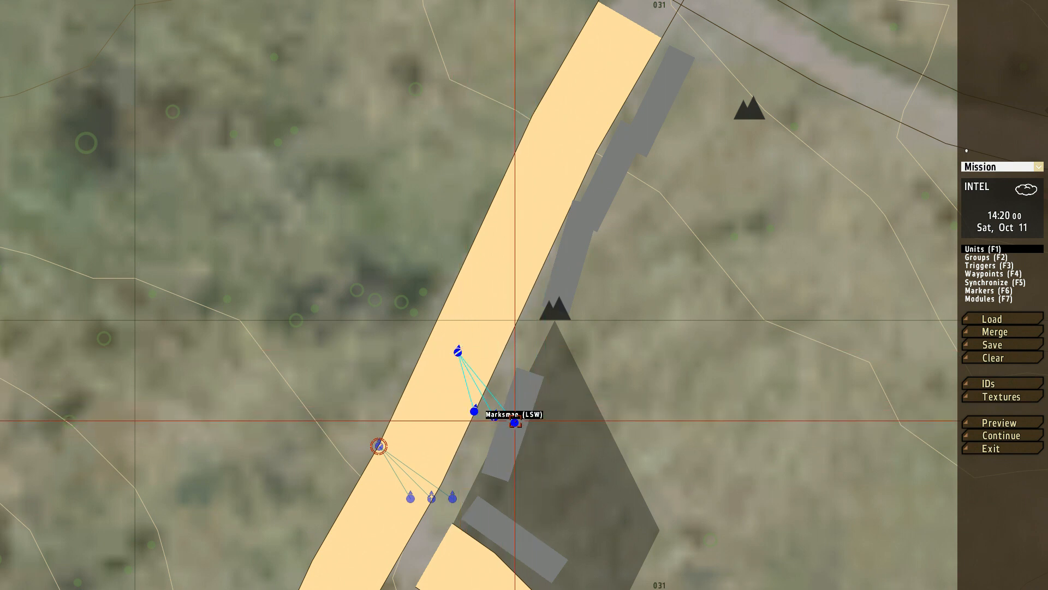
left_click_drag(458, 352, 430, 345)
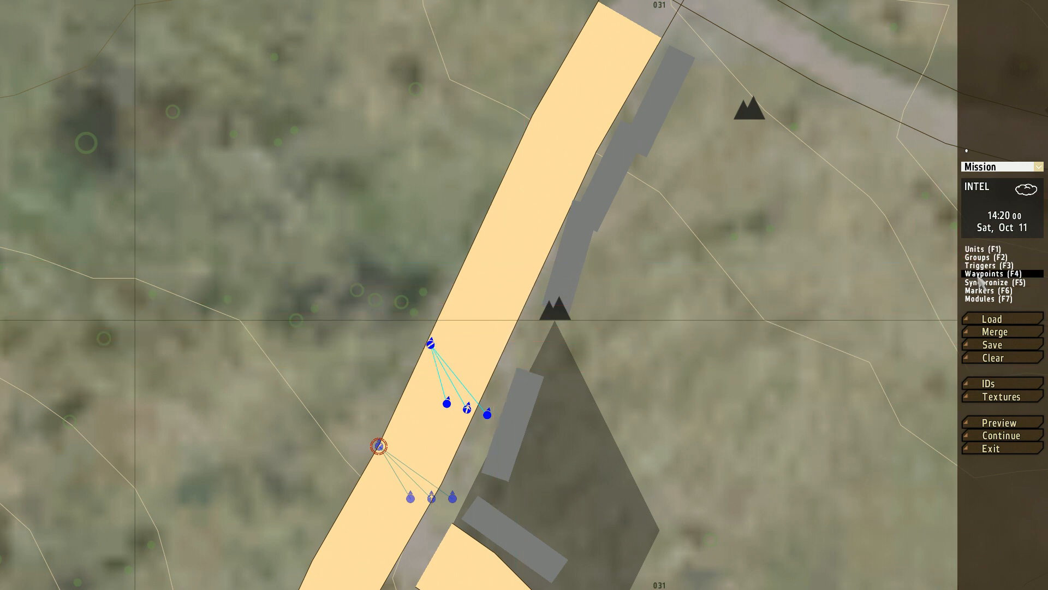
Step: Start a MOVE waypoint up the road for the second fireteam, with combat mode Open fire, Engage at will and formation Line
double_click(569, 126)
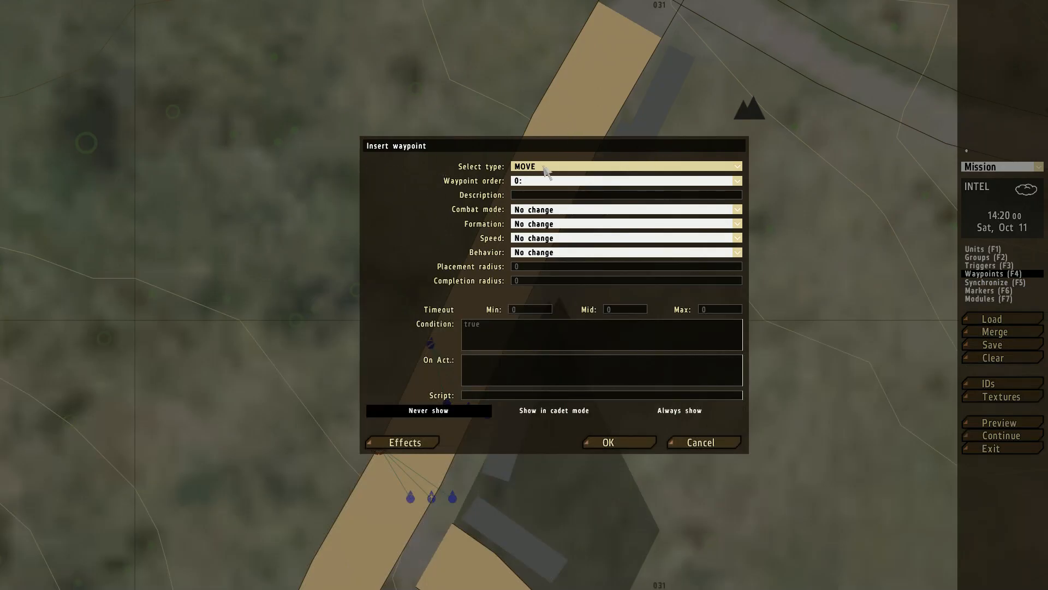
left_click(539, 169)
left_click(540, 168)
left_click(542, 210)
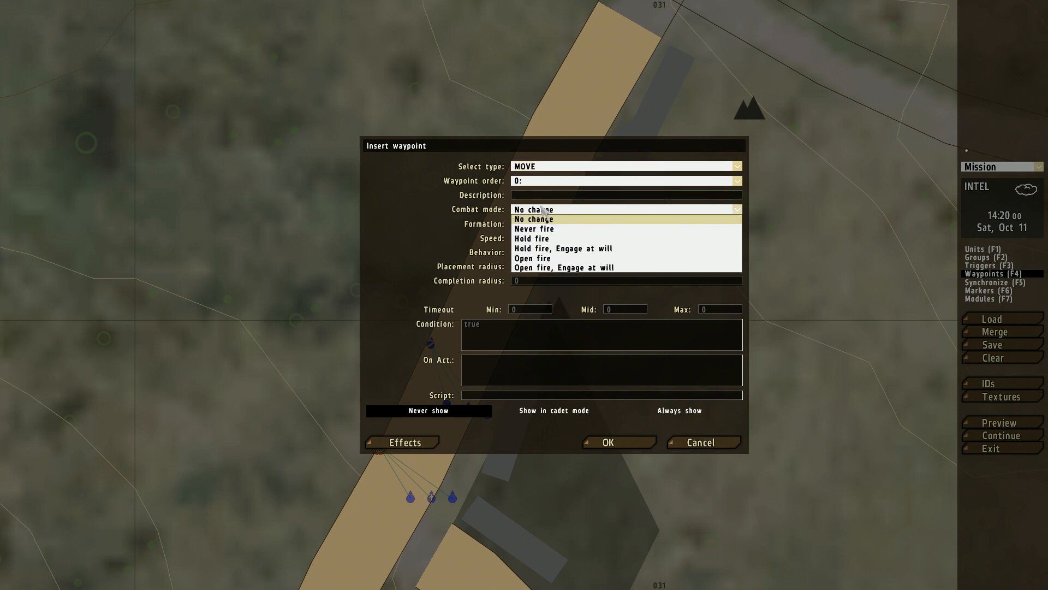
left_click(547, 267)
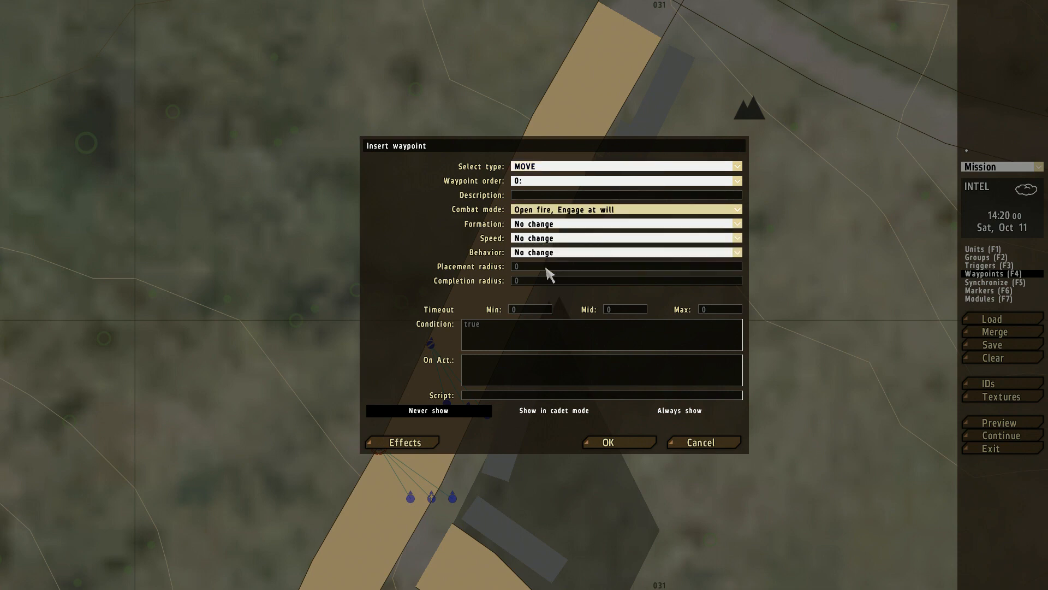
left_click(546, 227)
left_click(544, 229)
left_click(538, 229)
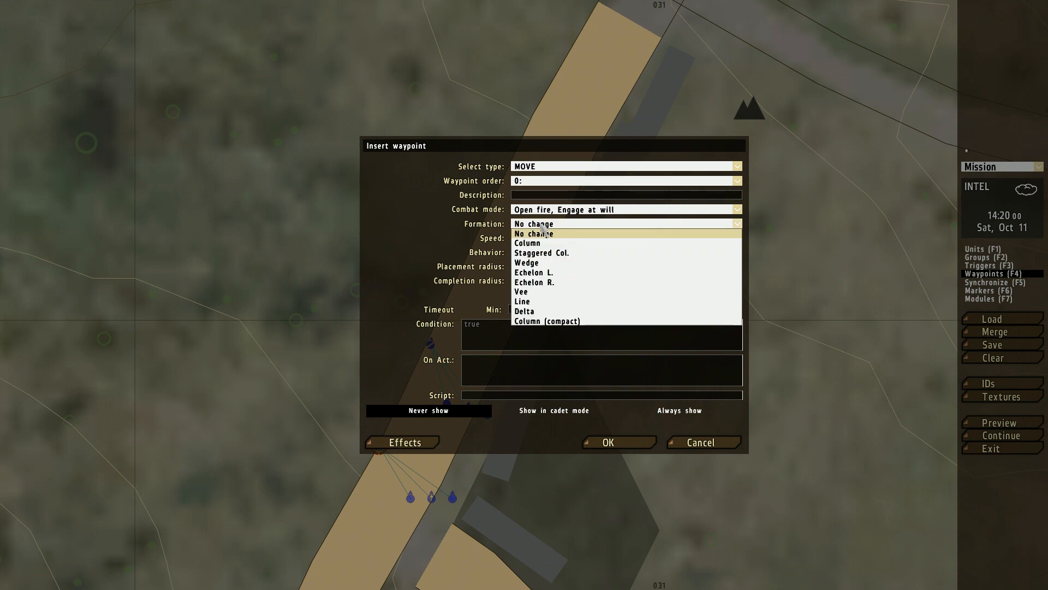
left_click(534, 302)
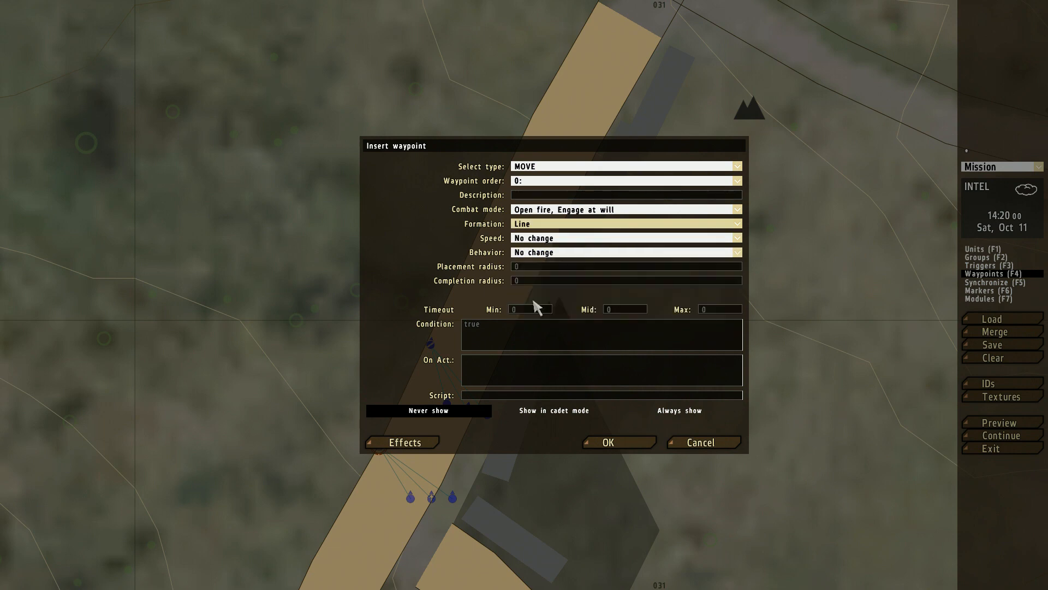
Step: Set the waypoint's speed to Limited and behavior to Aware, and add it to the map
left_click(545, 240)
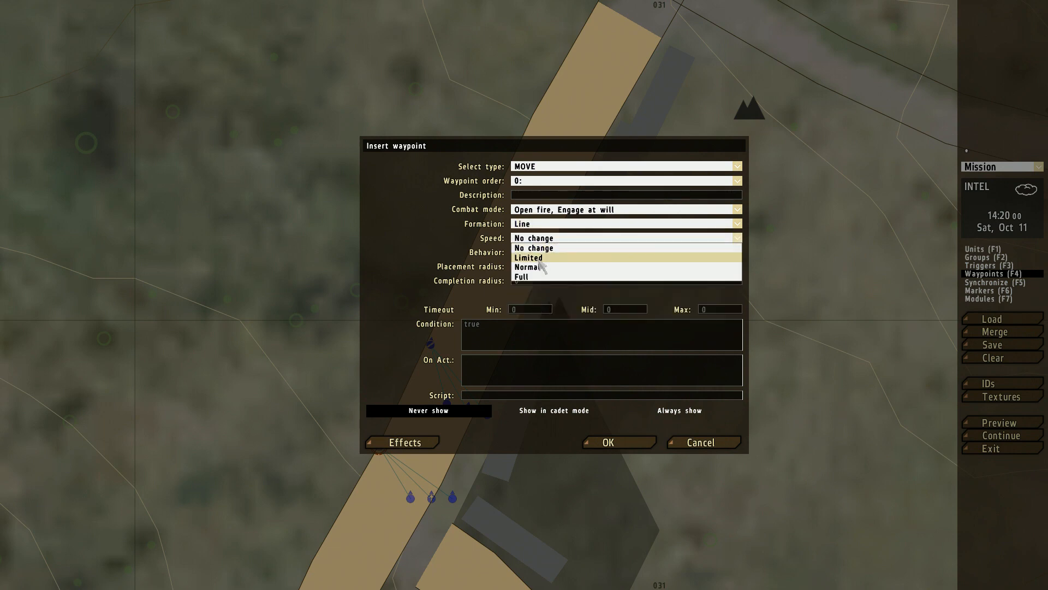
left_click(539, 259)
left_click(523, 258)
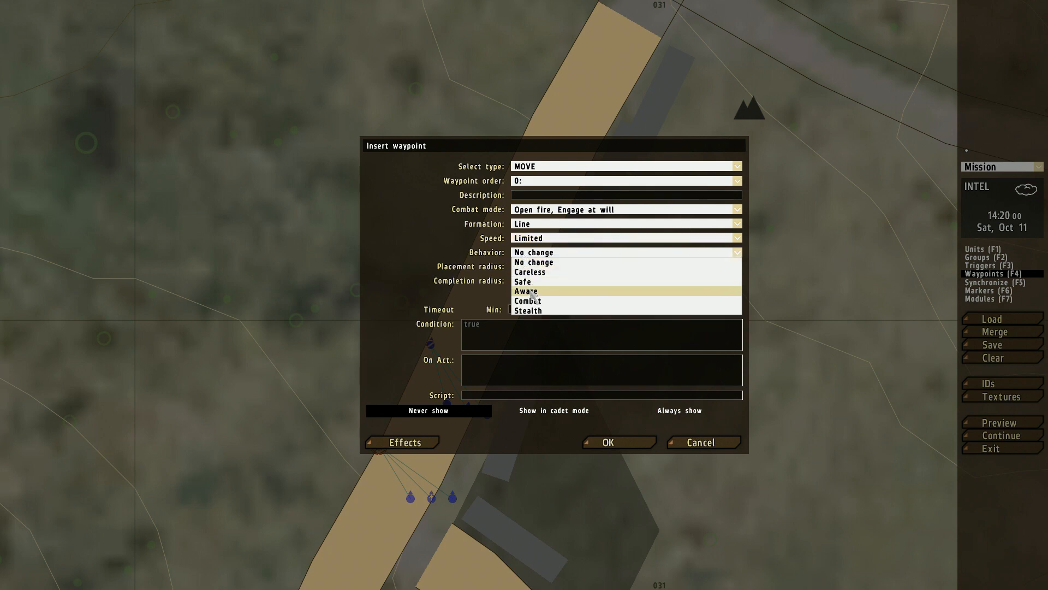
left_click(555, 295)
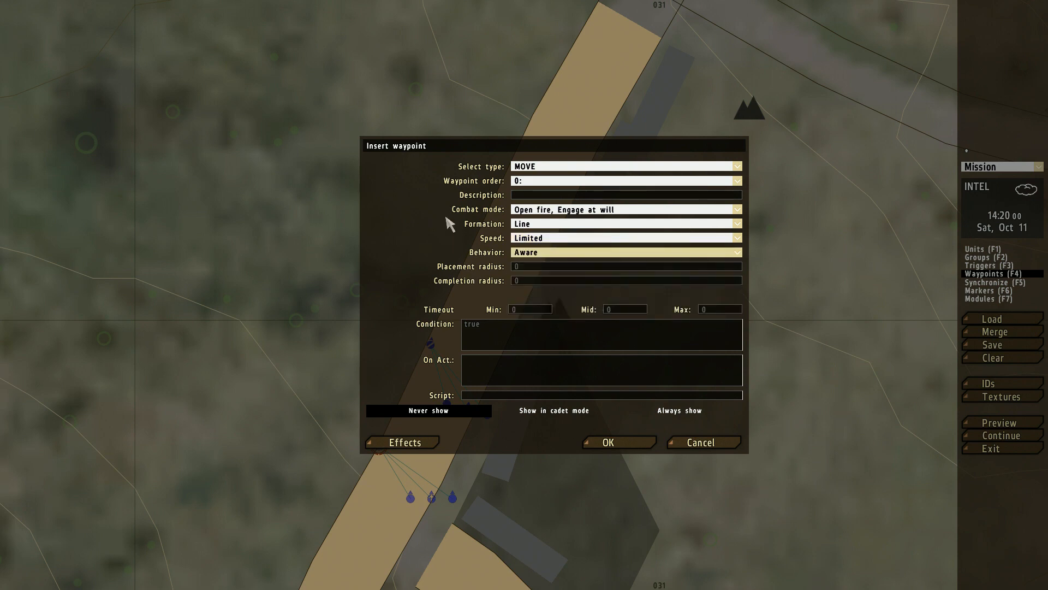
left_click(626, 444)
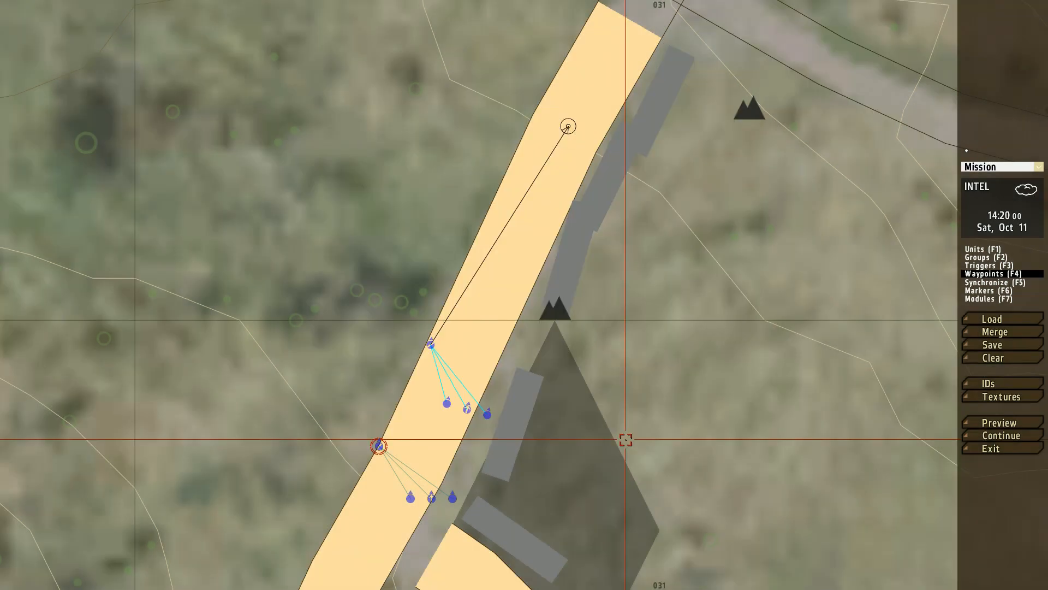
Step: Preview the mission, follow the second fireteam on foot along the road to its waypoint, and abort back to the editor
left_click(988, 423)
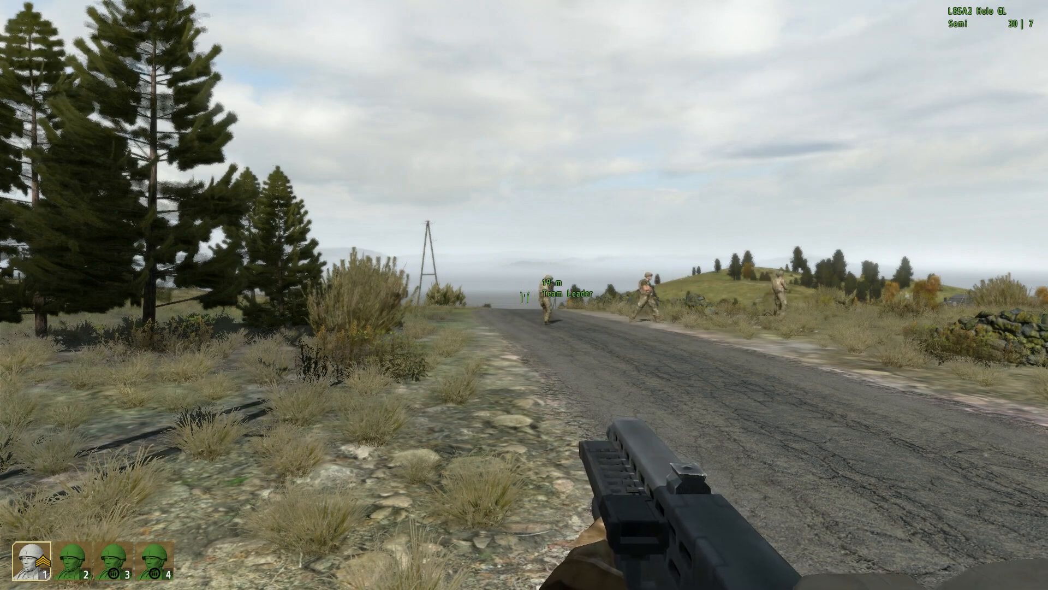
right_click_drag(524, 297, 524, 297)
key("w")
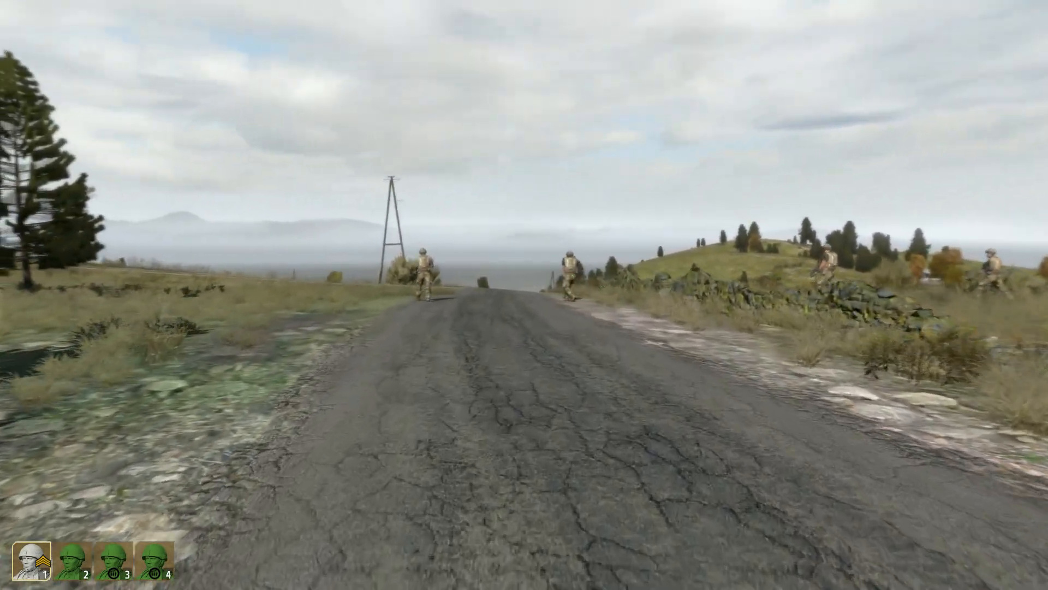
key("w")
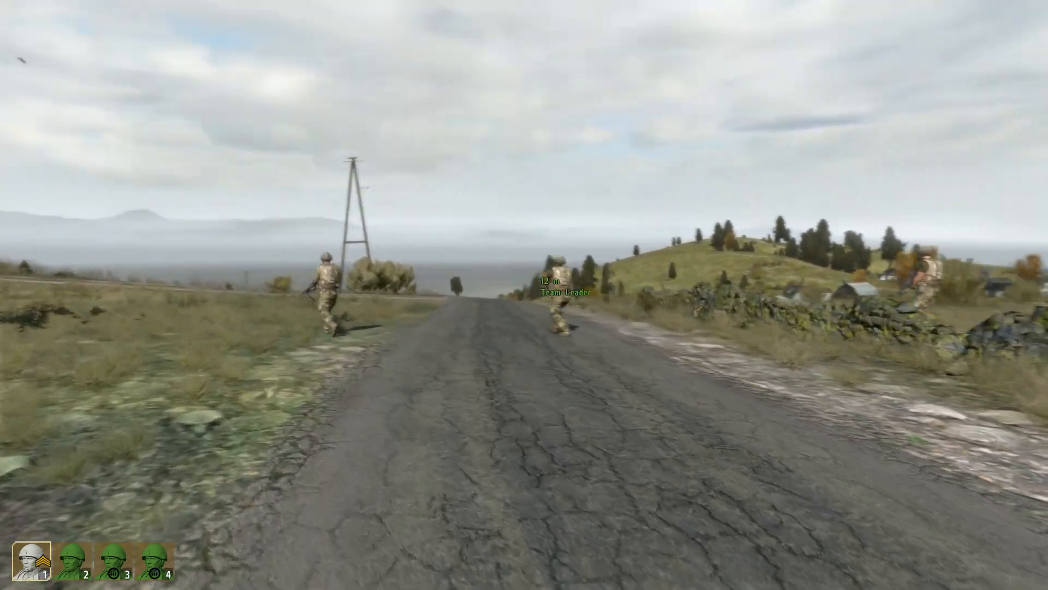
key("w")
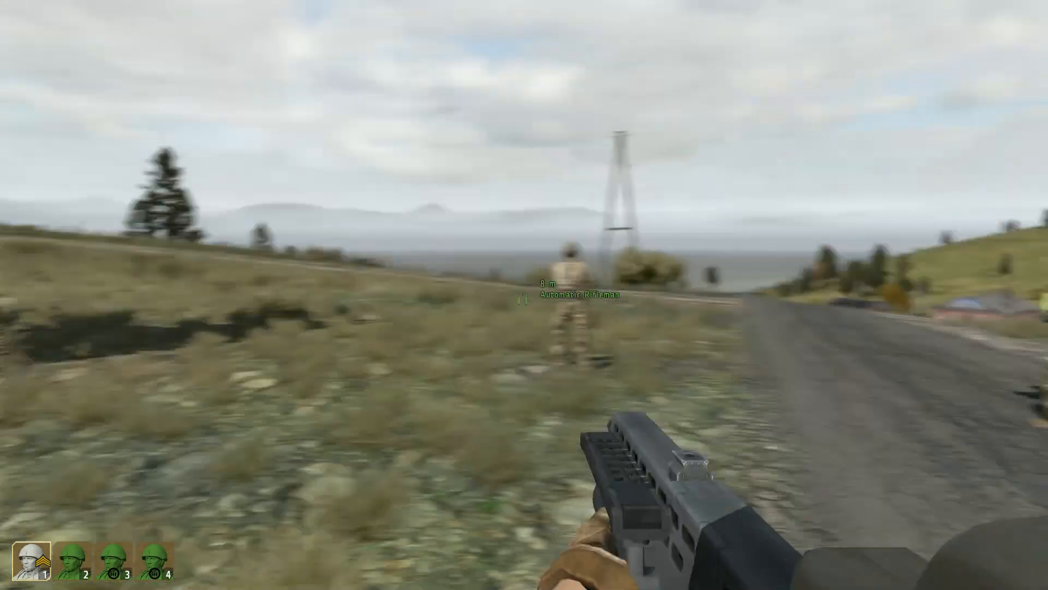
key("w")
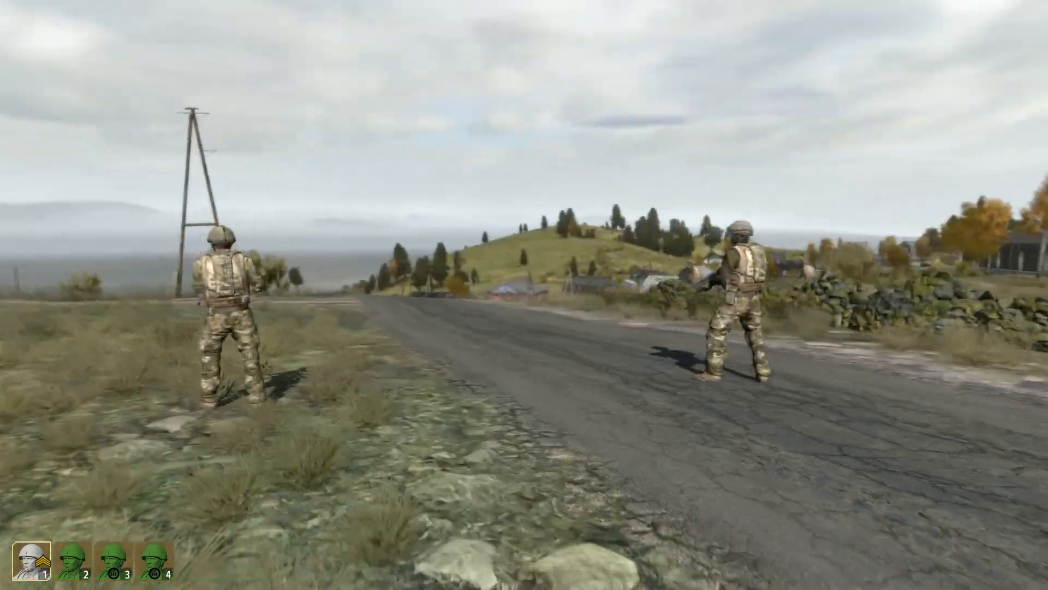
key("w")
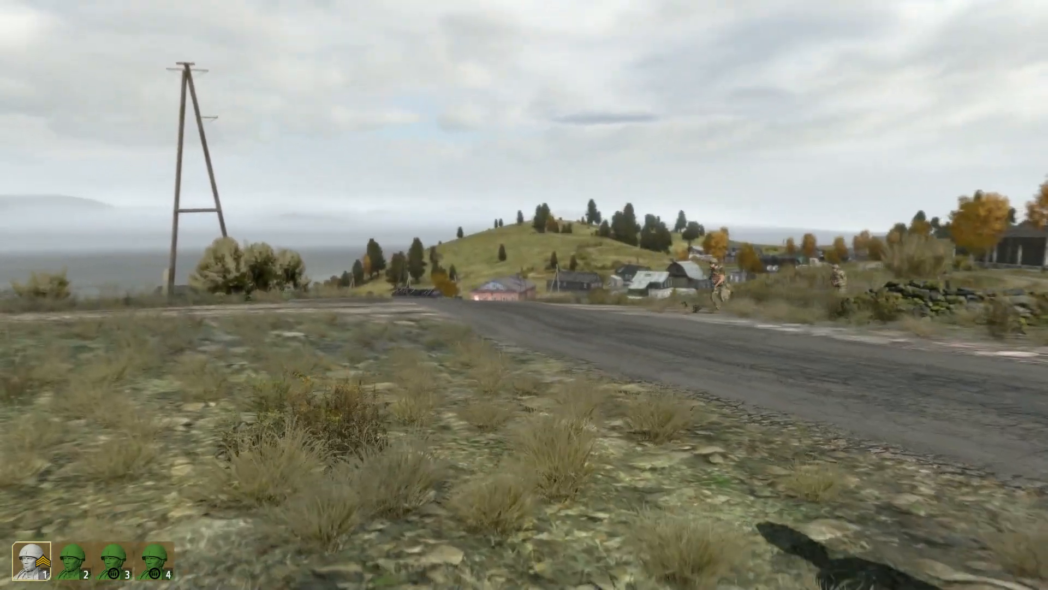
key("w")
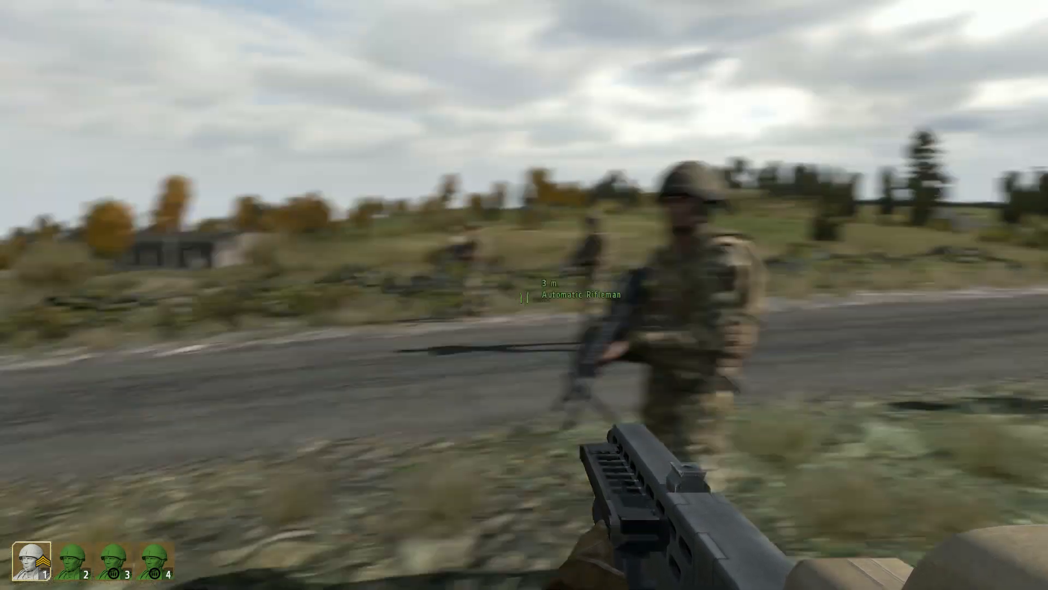
key("w")
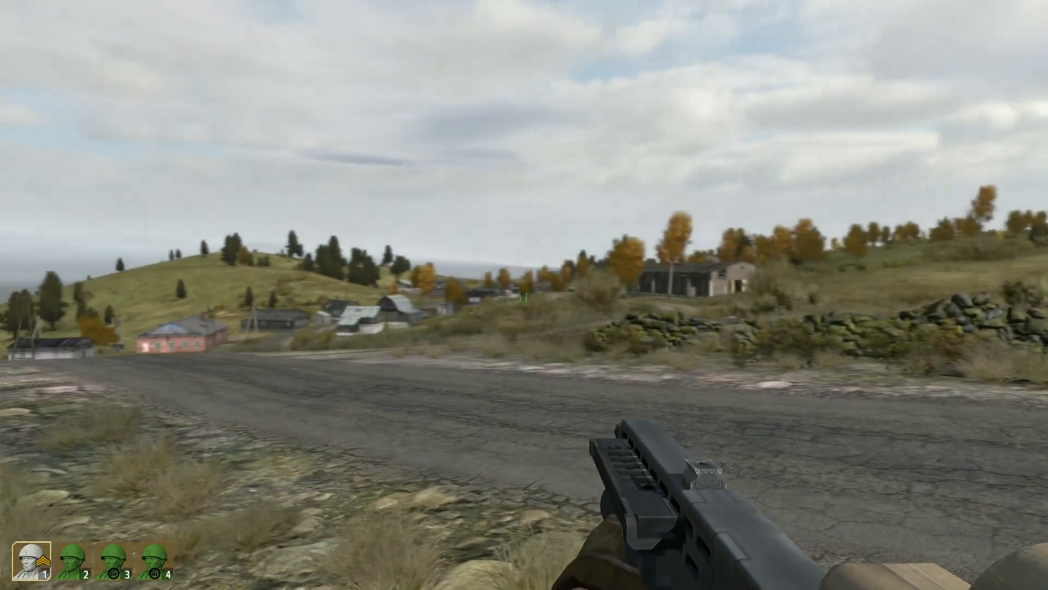
key("Escape")
left_click(443, 321)
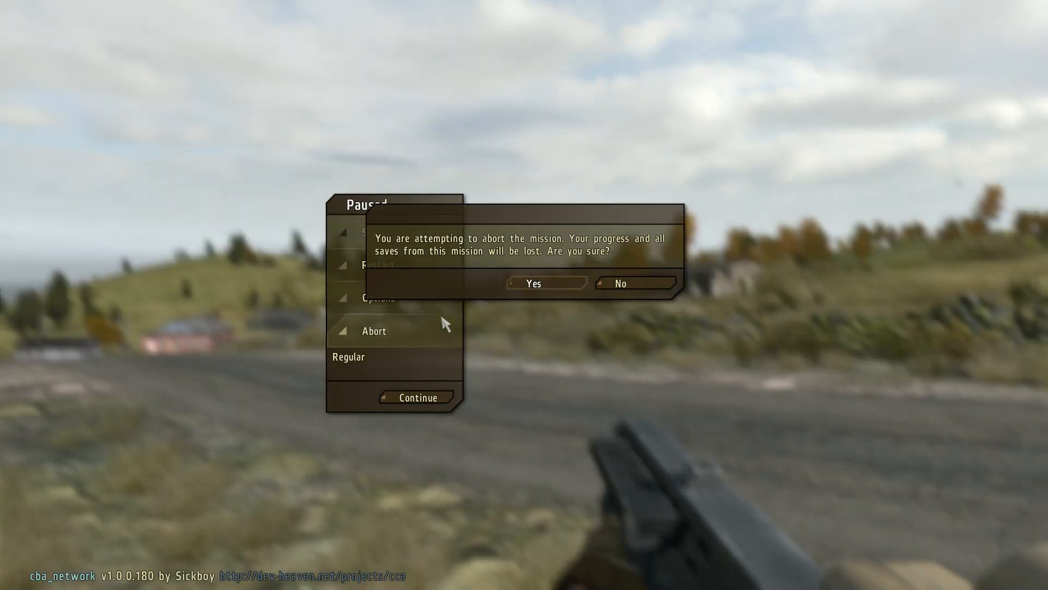
left_click(540, 285)
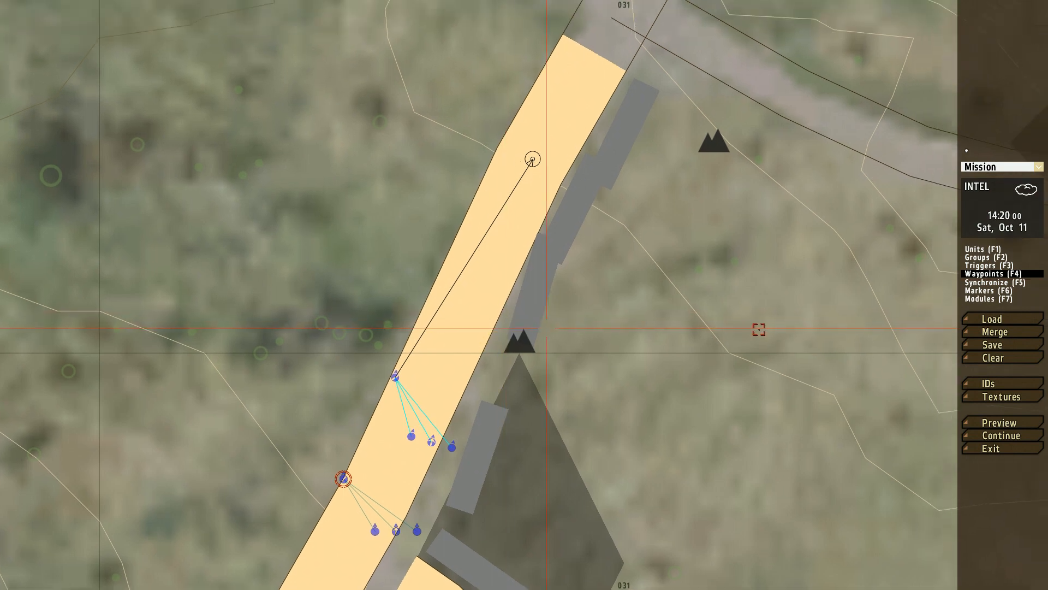
Step: Insert a 50 by 50 elliptical End #1 trigger on the road just beyond the waypoint, activated once by BLUFOR present
scroll(700, 279, "down", 3)
right_click_drag(741, 171, 687, 241)
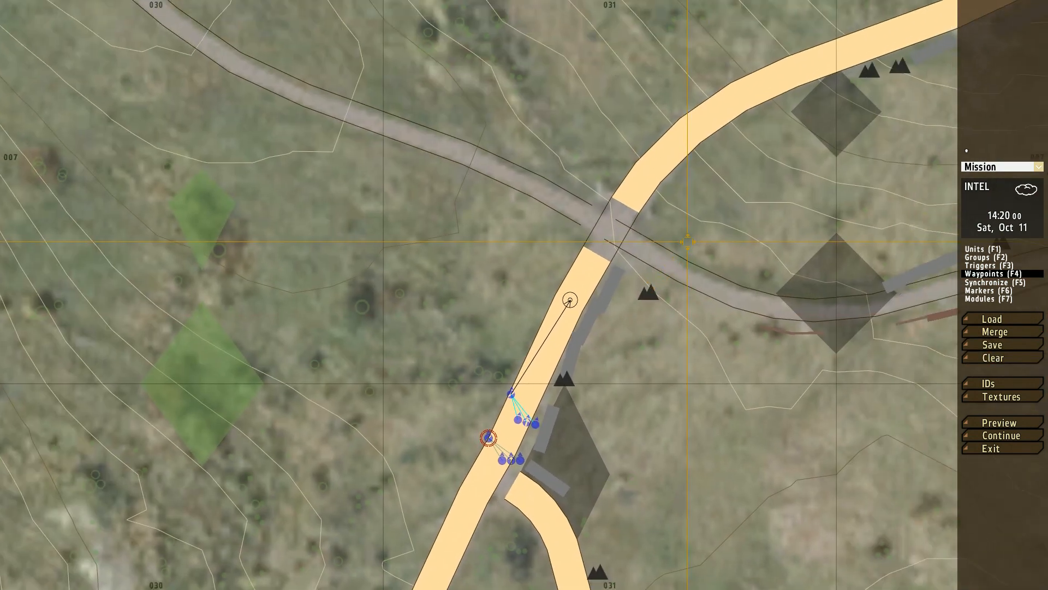
left_click(979, 266)
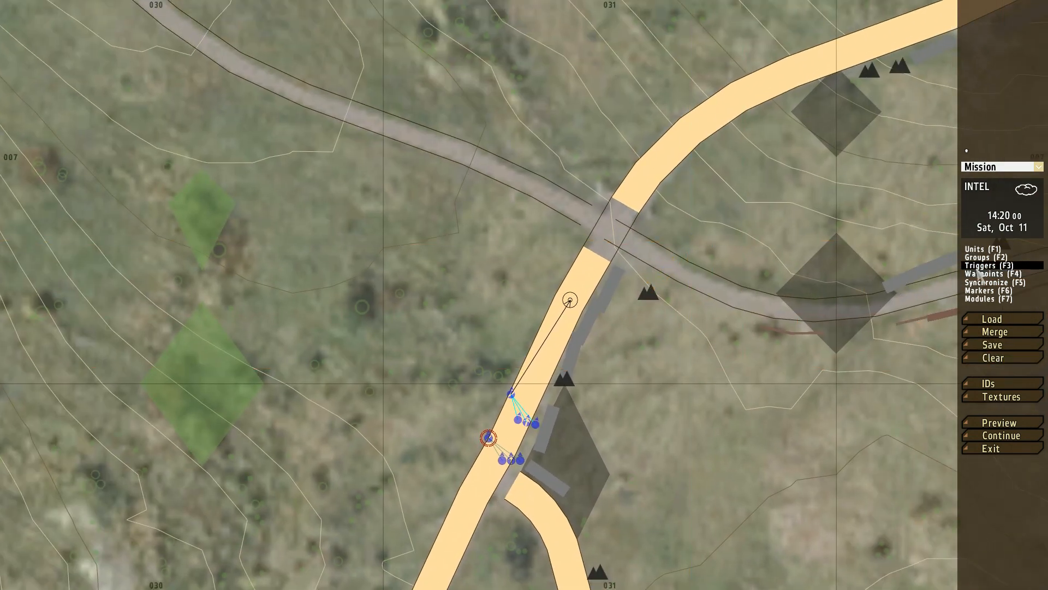
double_click(583, 276)
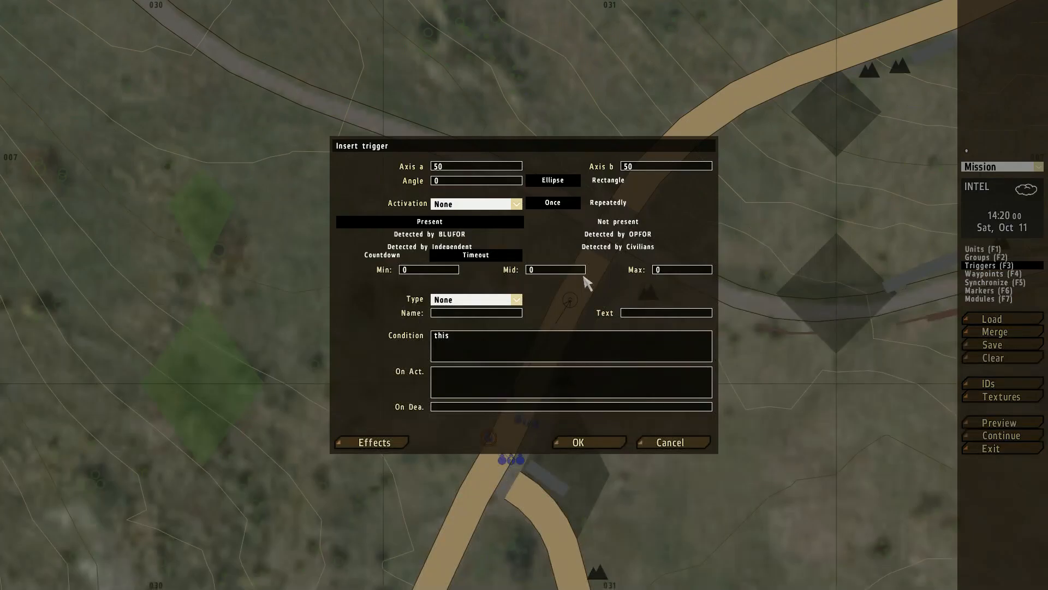
left_click(459, 206)
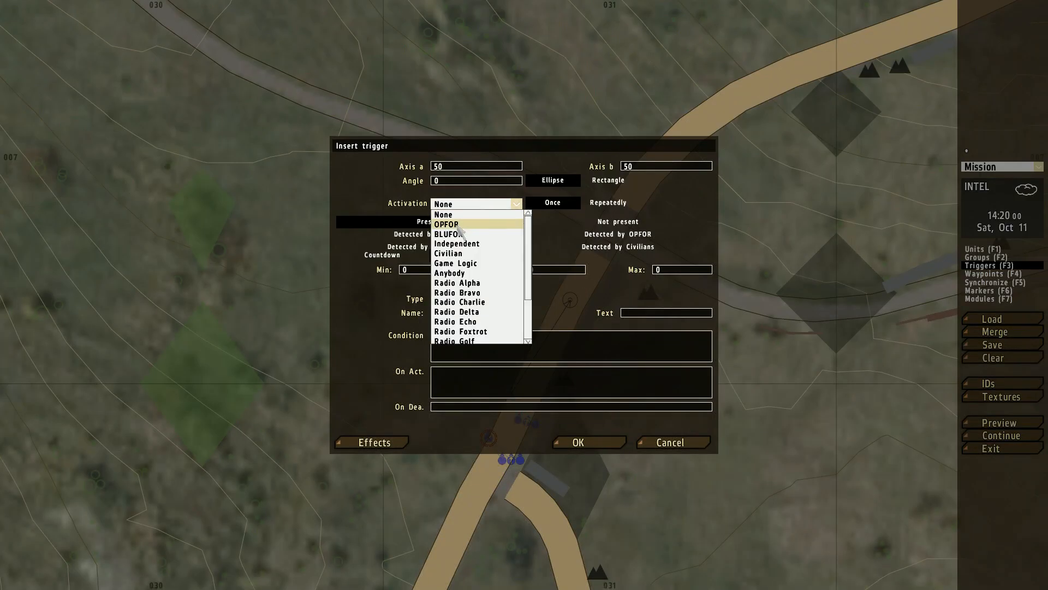
left_click(456, 234)
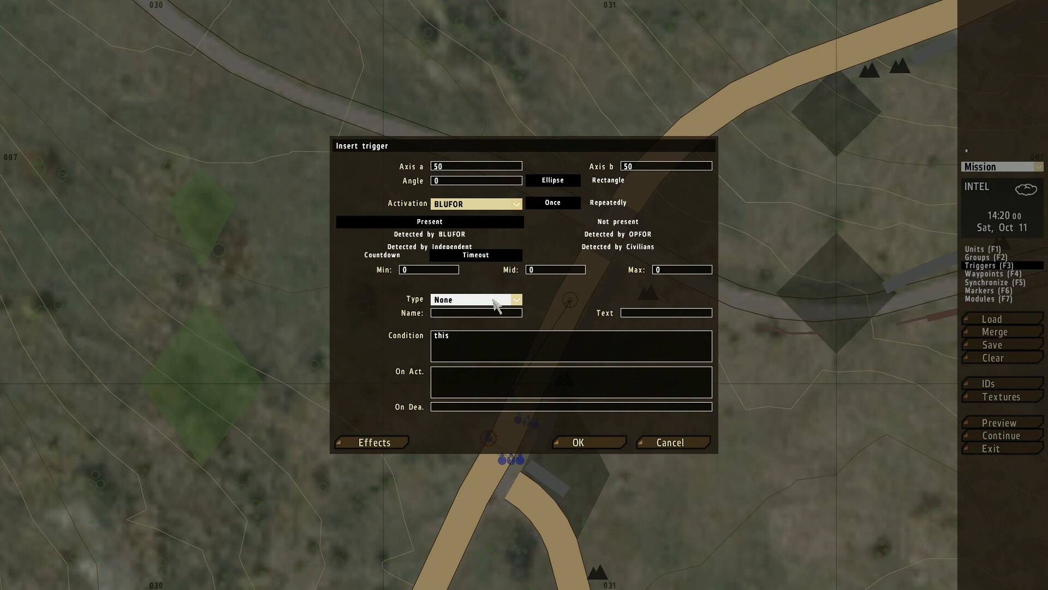
left_click(494, 302)
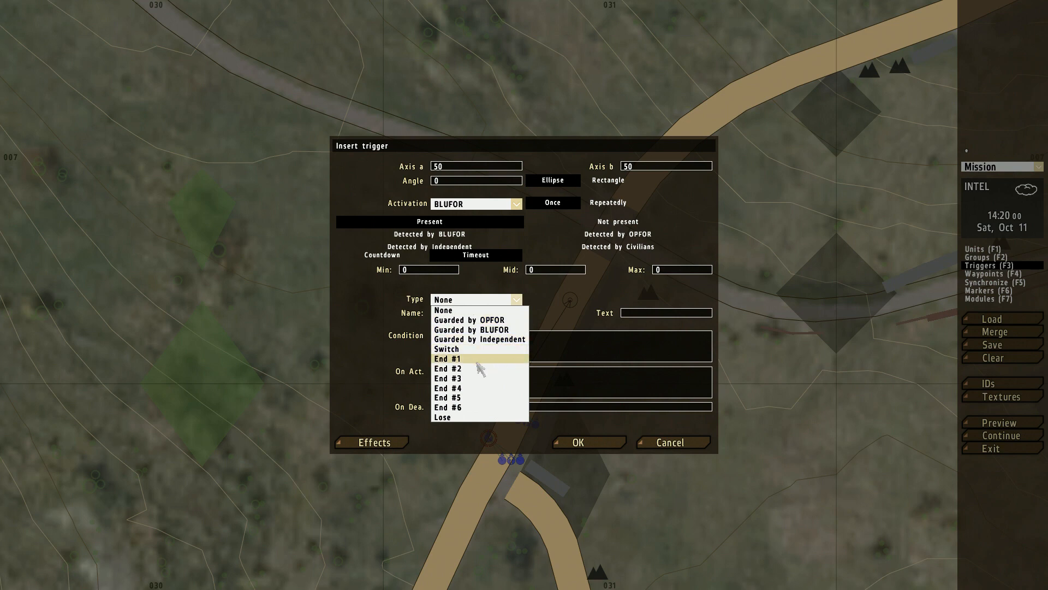
left_click(477, 362)
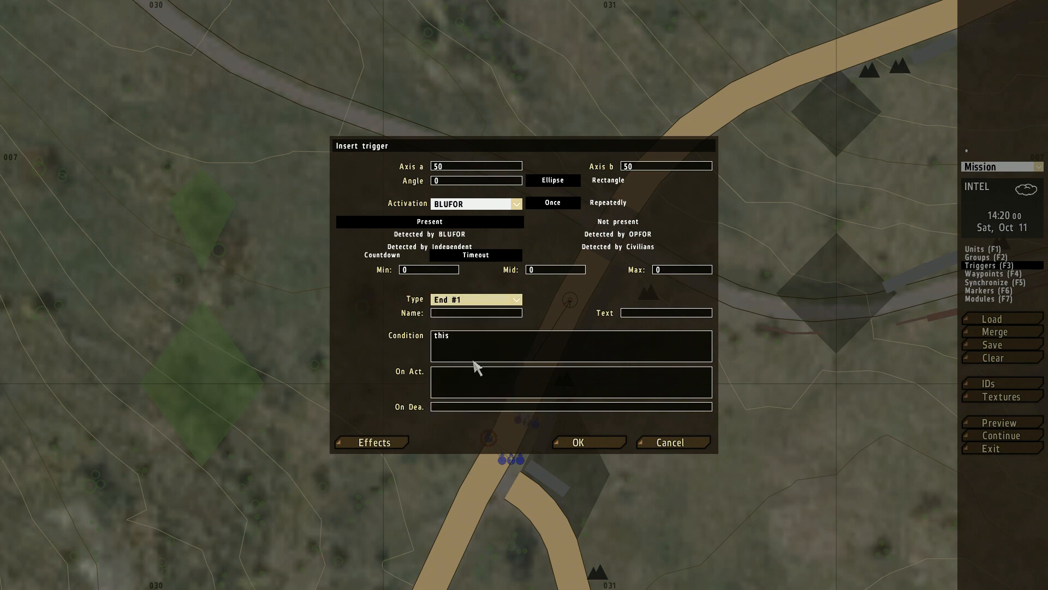
left_click(599, 441)
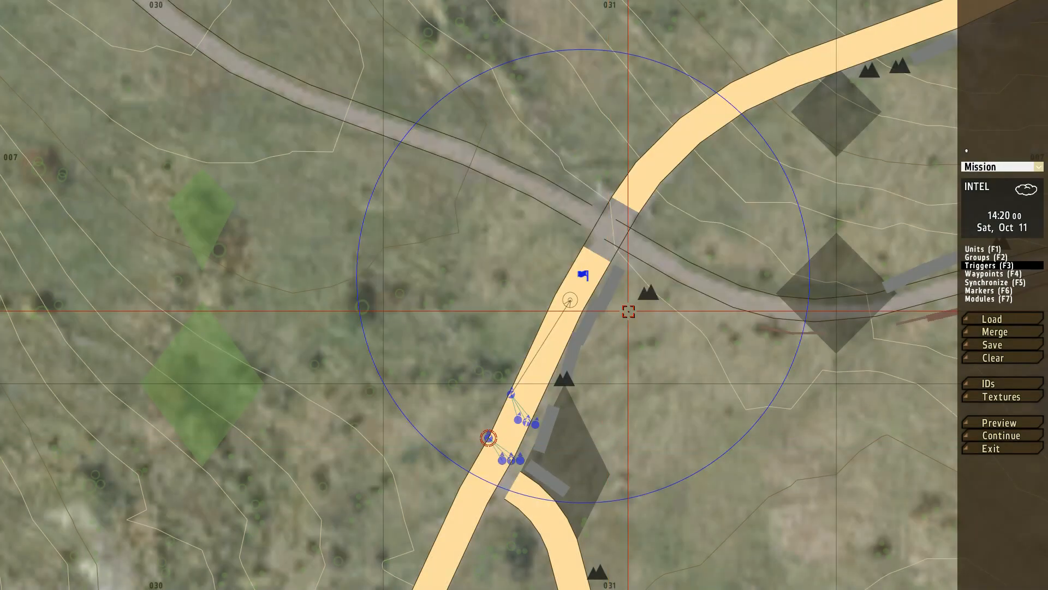
Step: Move both fireteams back down the road outside the trigger circle, and check the End #1 trigger's settings
right_click_drag(540, 486, 599, 268)
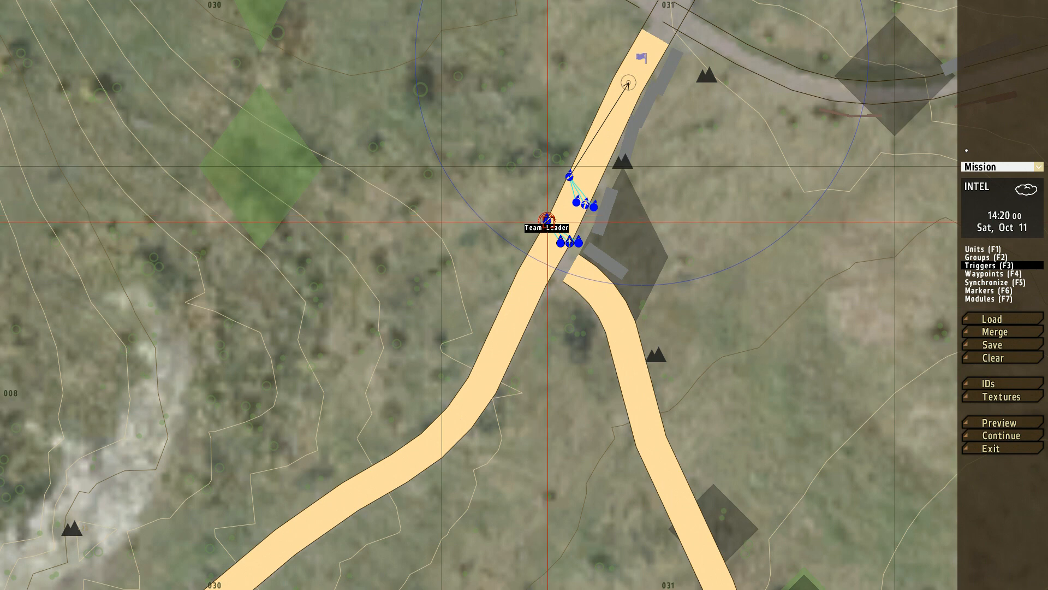
left_click_drag(547, 220, 463, 406)
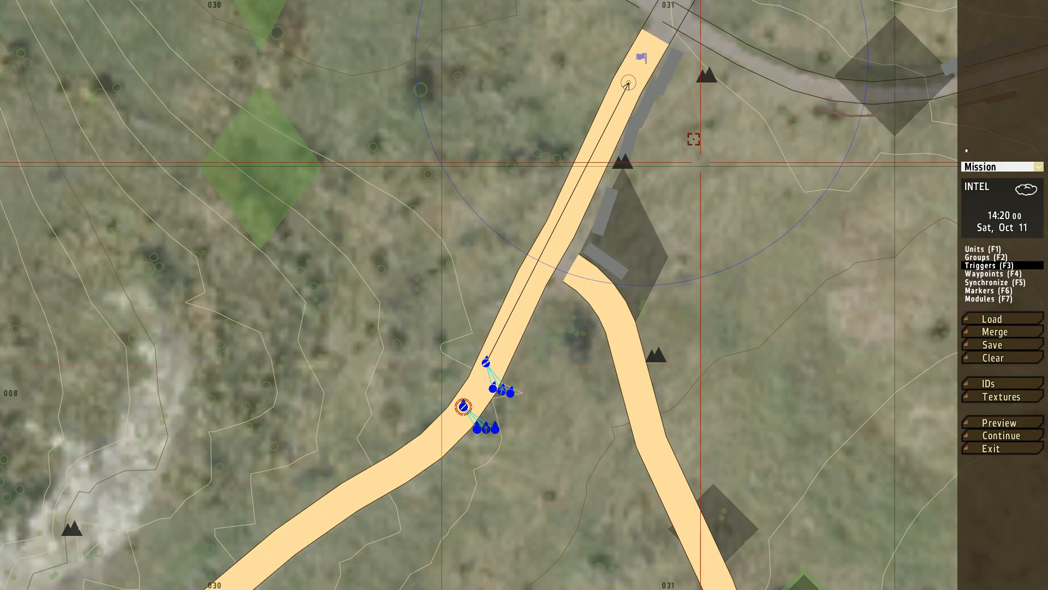
double_click(647, 65)
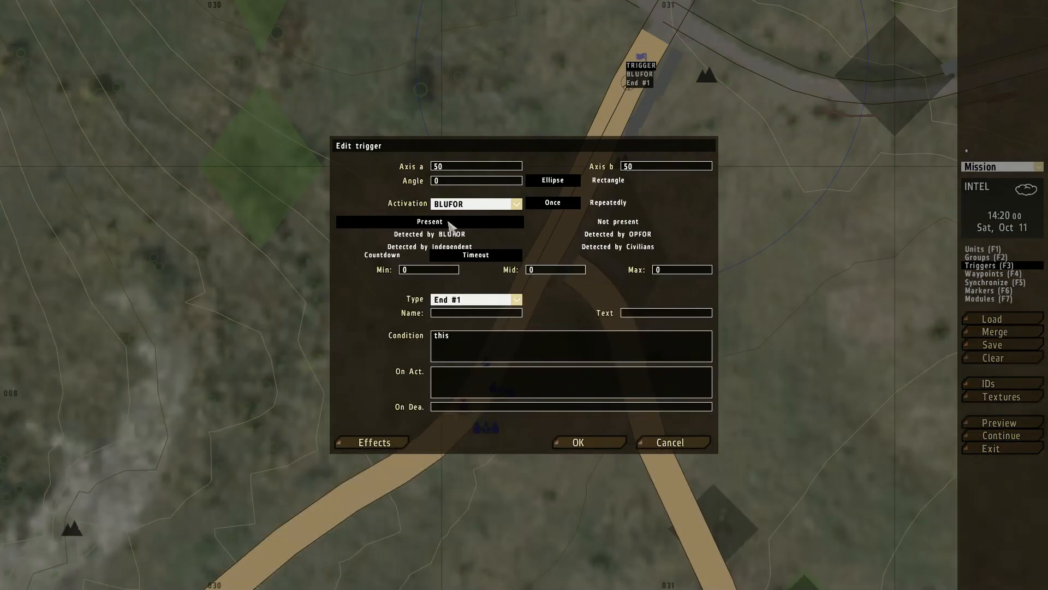
left_click(609, 443)
Step: Preview the mission, run up the road into the trigger area, and close the debriefing
left_click(1000, 424)
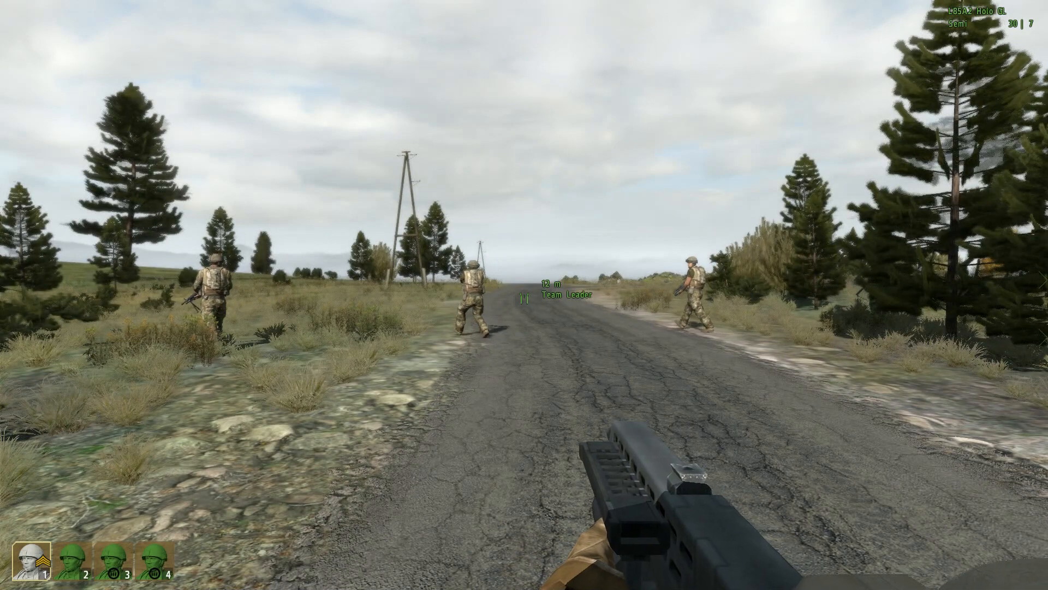
key("w")
key("w")
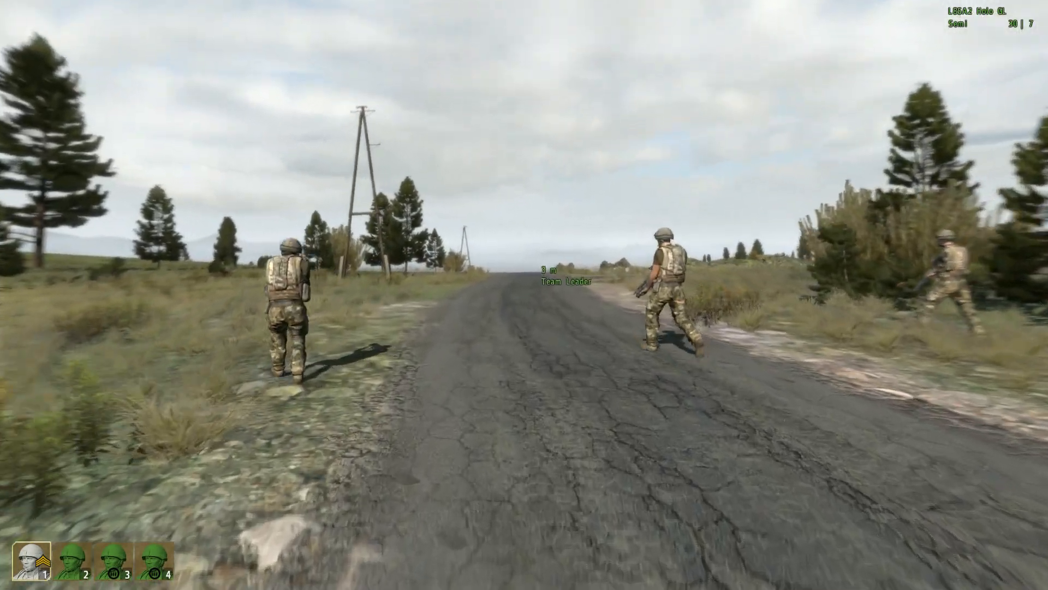
key("w")
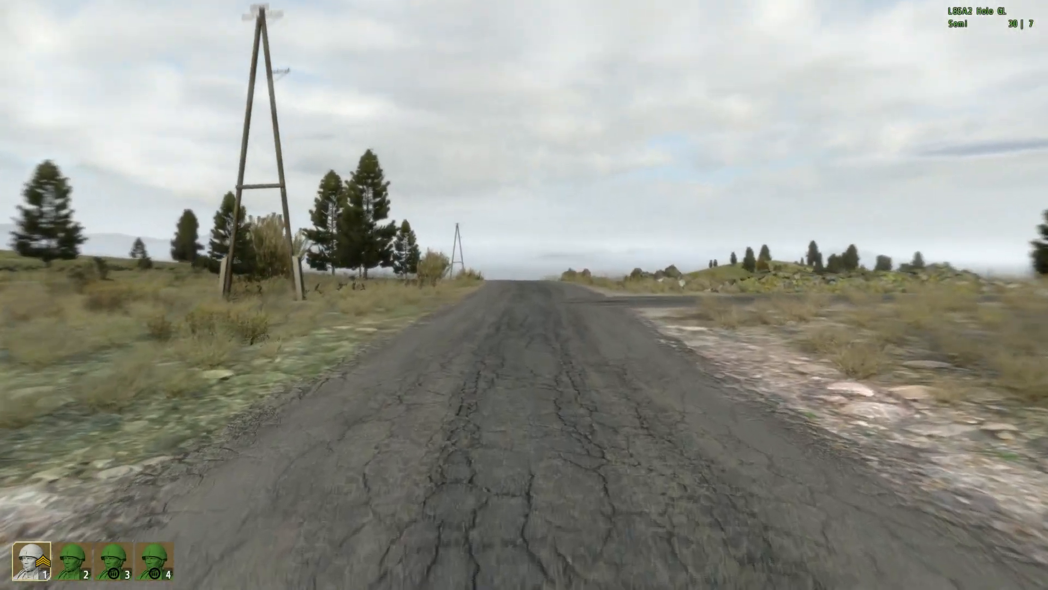
key("w")
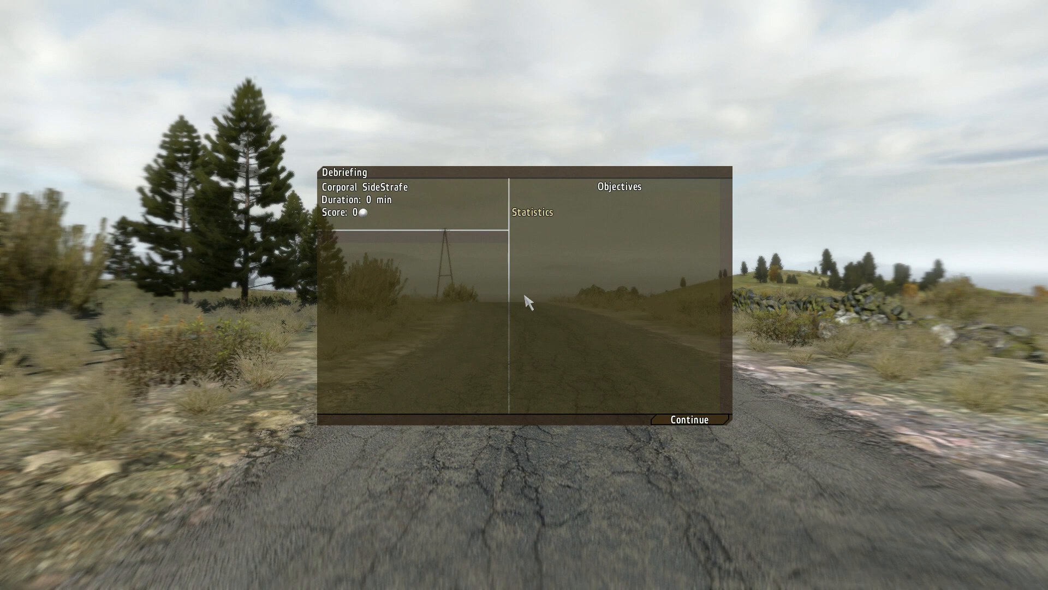
left_click(710, 423)
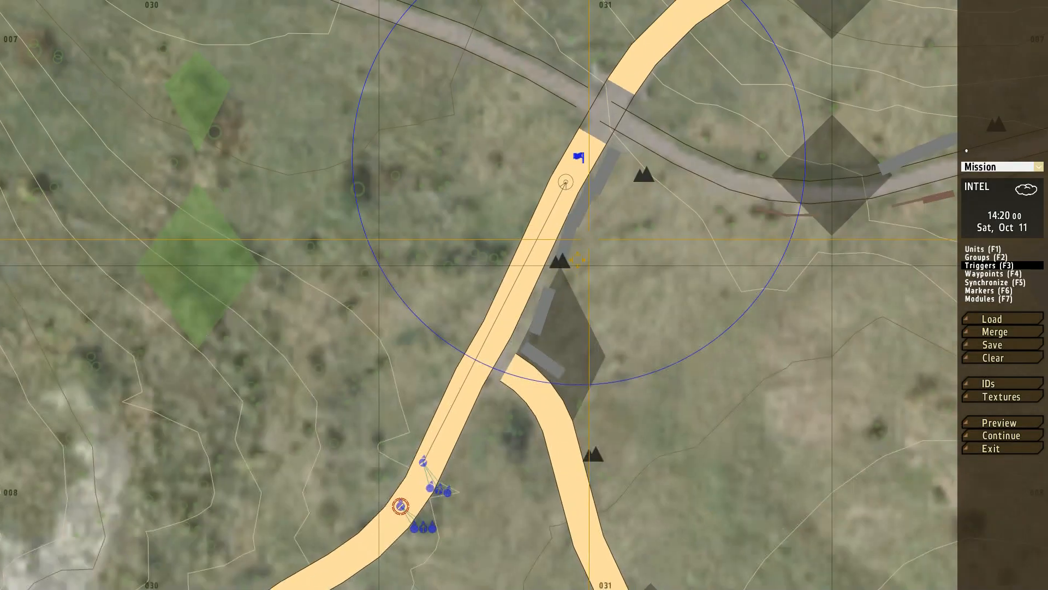
Step: Clear all units, waypoints and triggers from the mission
right_click_drag(578, 259, 527, 302)
right_click_drag(518, 261, 325, 423)
scroll(481, 352, "down", 2)
scroll(483, 363, "down", 1)
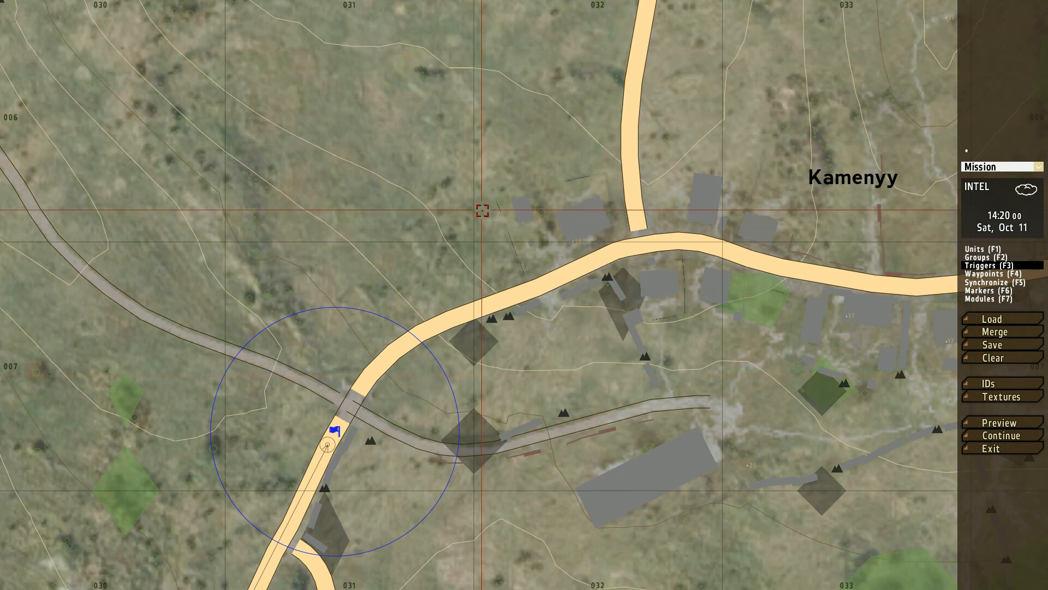
right_click_drag(667, 314, 680, 147)
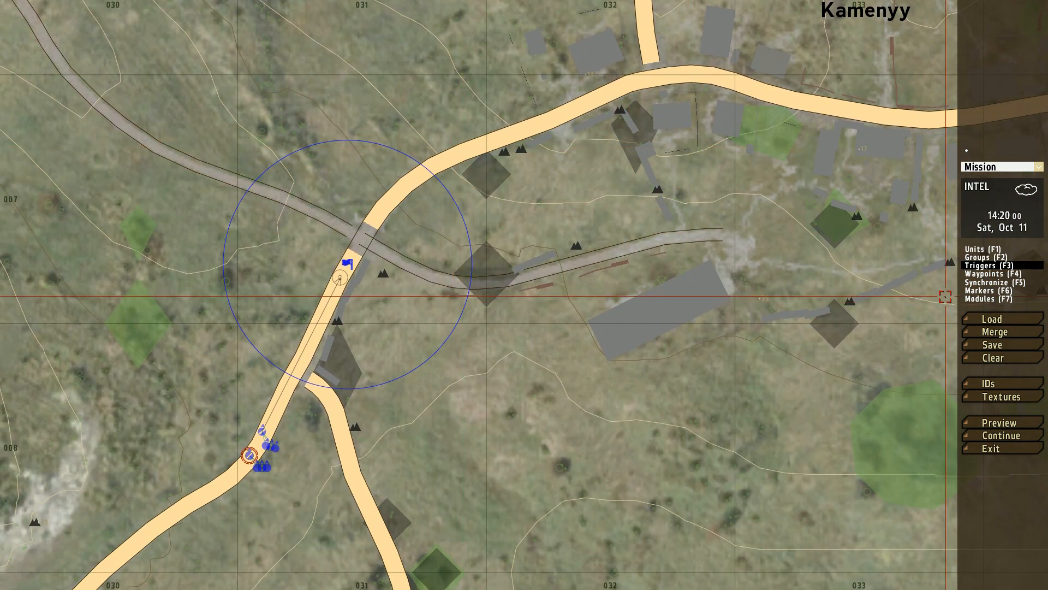
left_click(993, 358)
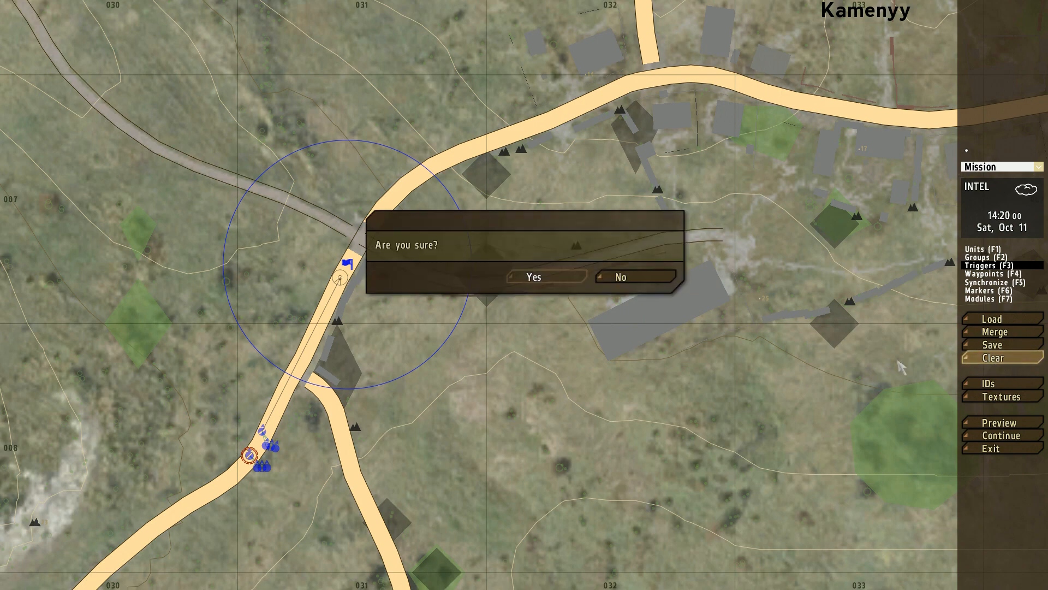
left_click(546, 276)
Step: Insert a BLUFOR BAF Team Leader with rank Corporal as the player on the road south of the crossroads
double_click(290, 365)
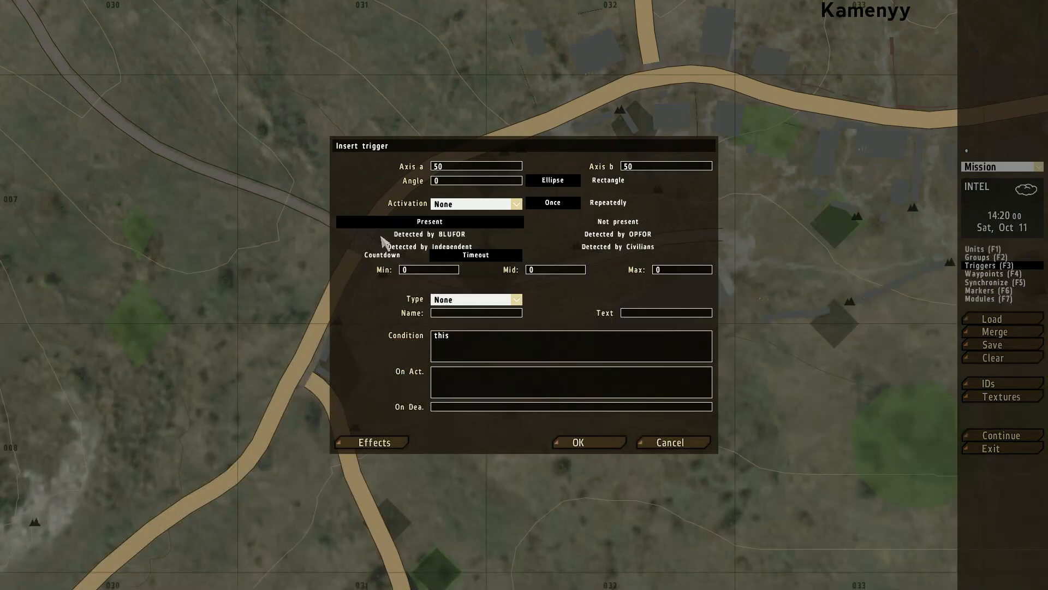
left_click(670, 442)
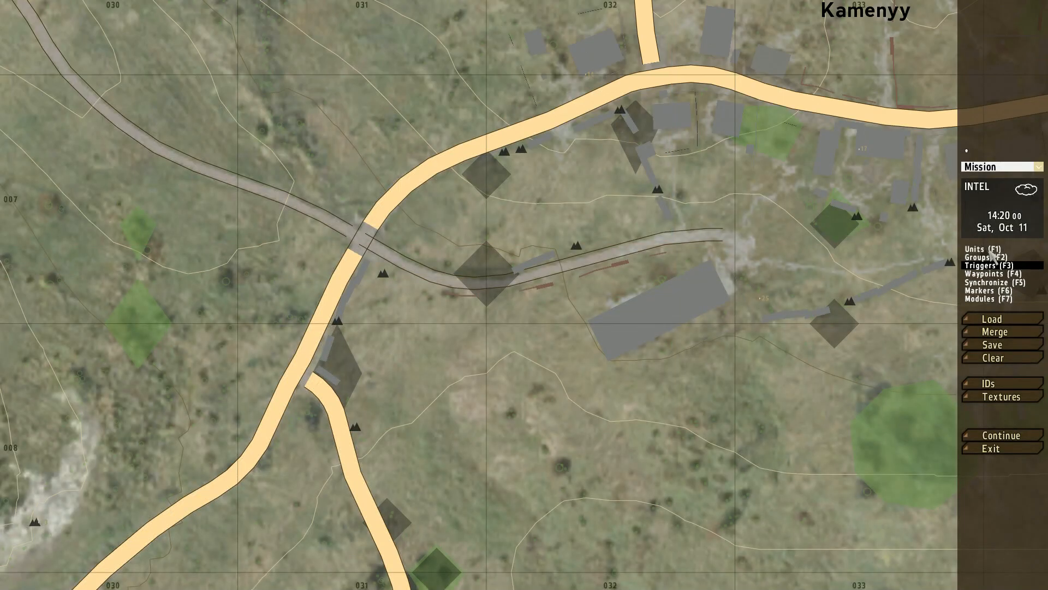
left_click(983, 250)
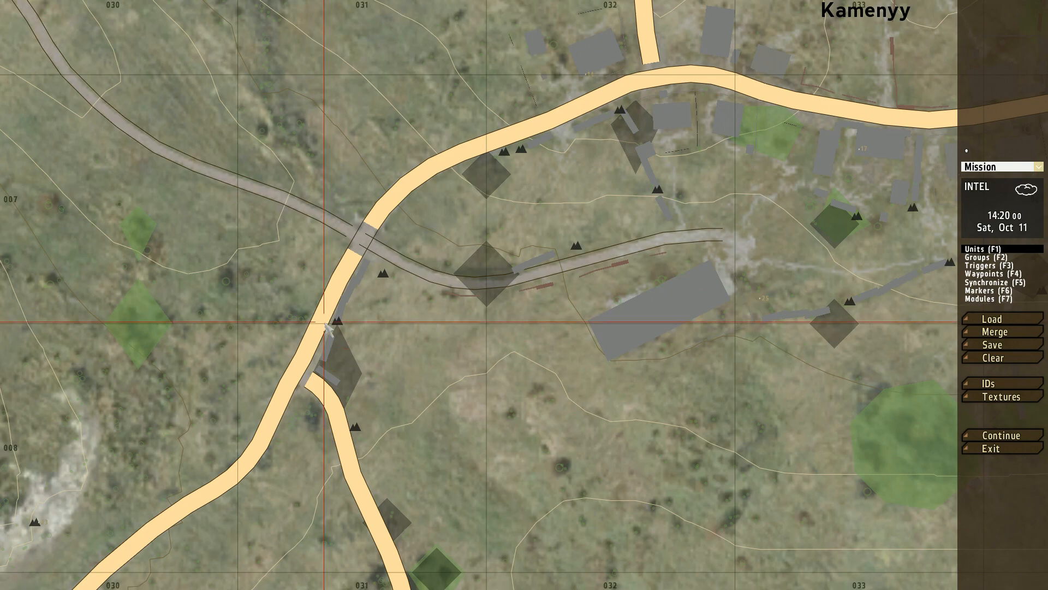
double_click(326, 325)
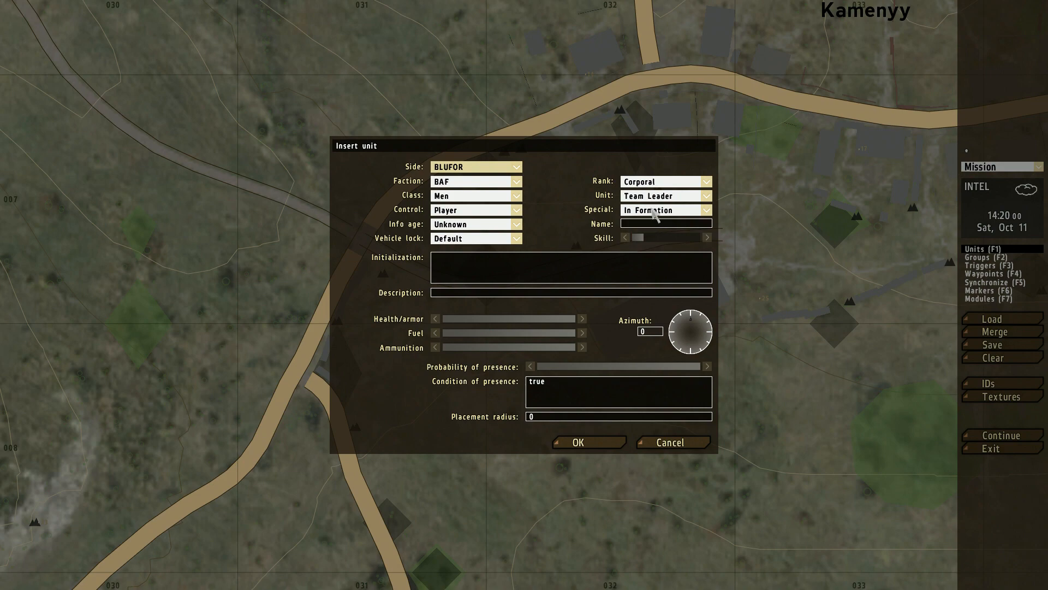
left_click(578, 442)
scroll(339, 319, "up", 8)
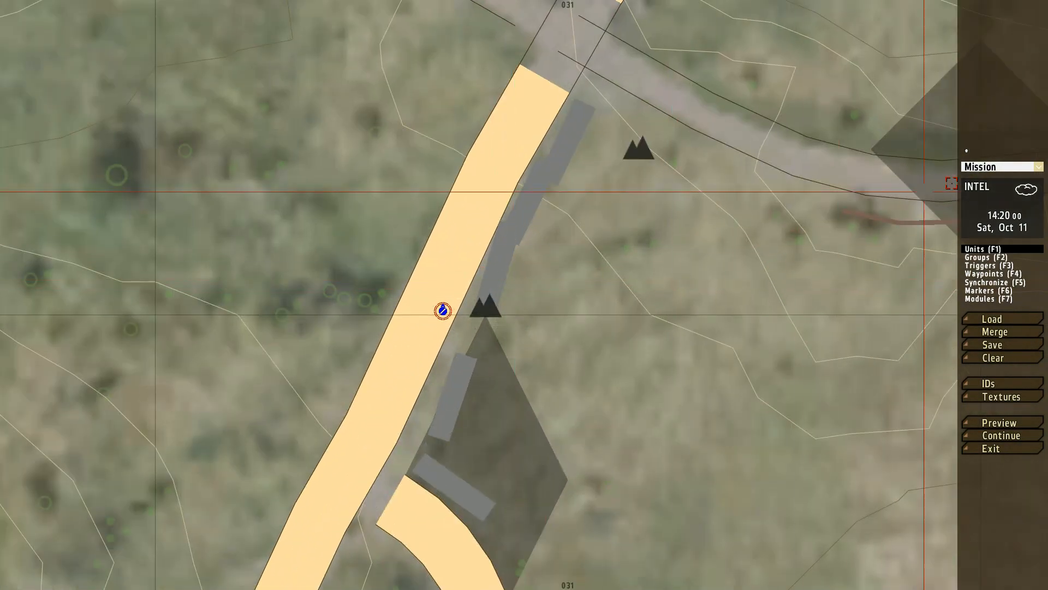
Step: Set the mission's start time to 20:00 in the Intel settings
left_click(1001, 213)
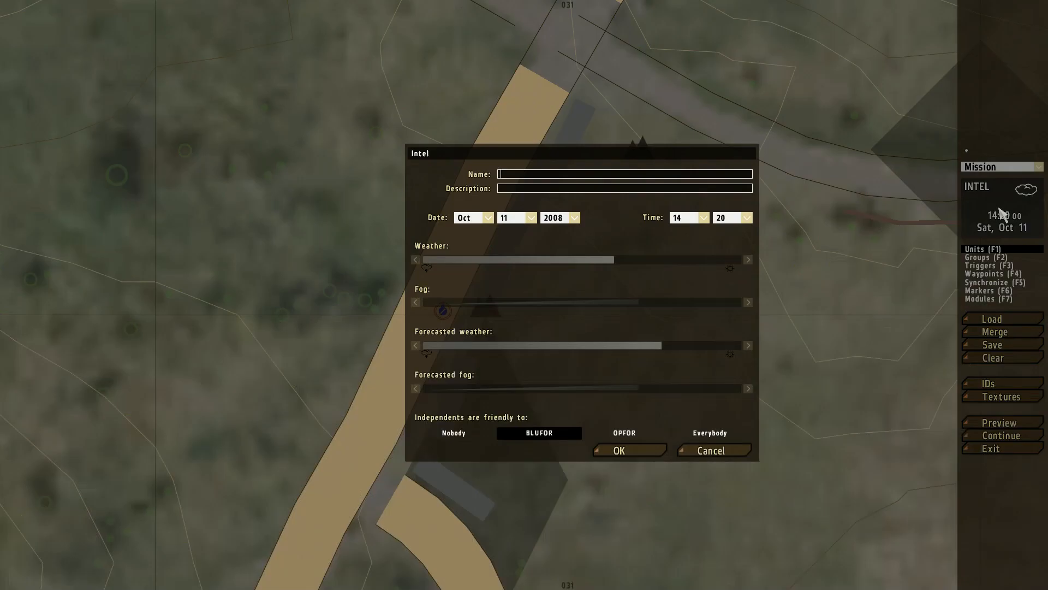
left_click(712, 452)
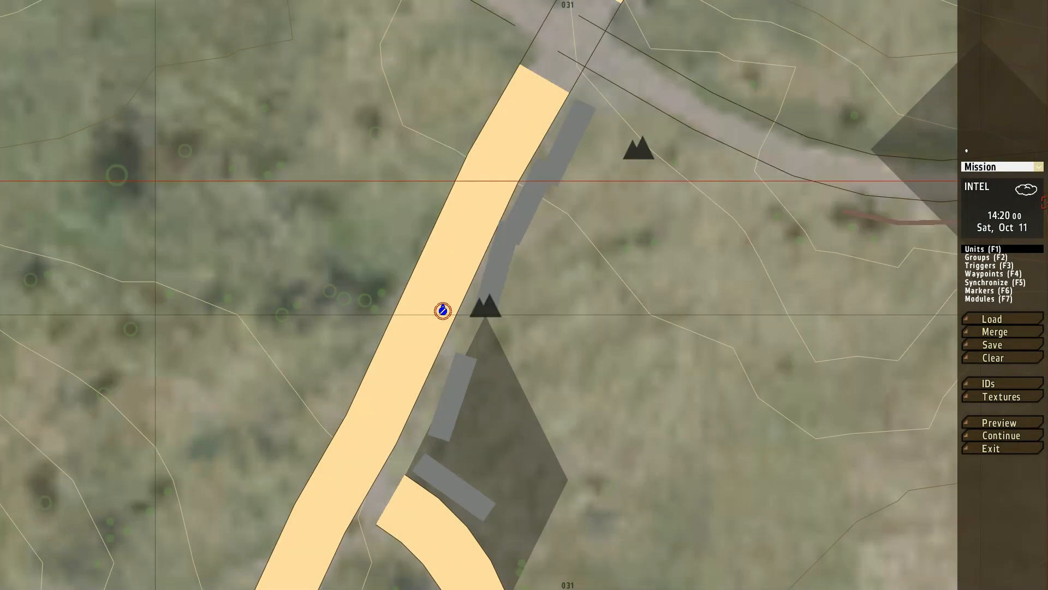
left_click(996, 212)
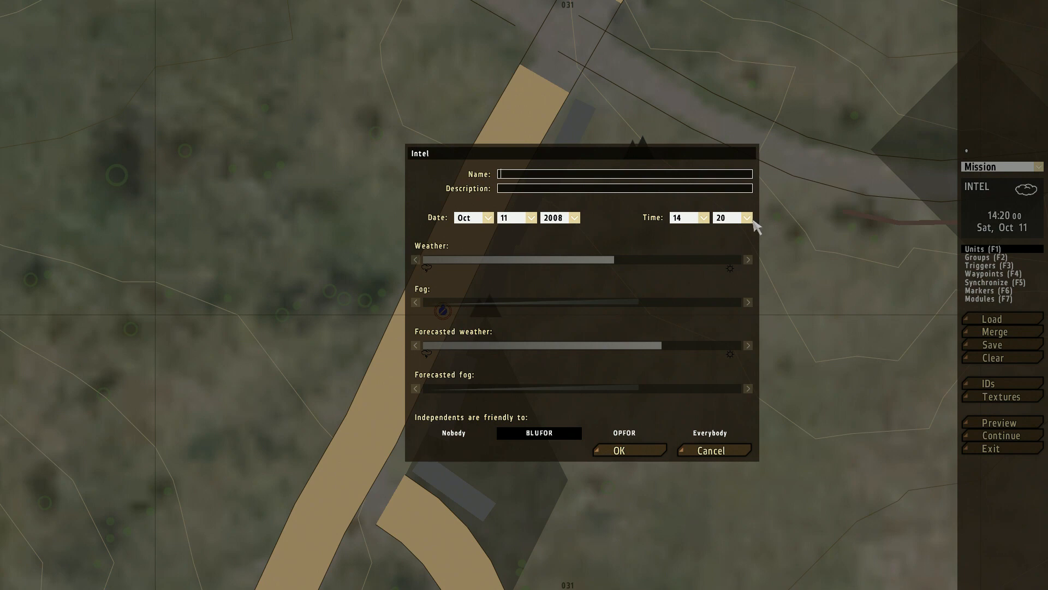
left_click(703, 218)
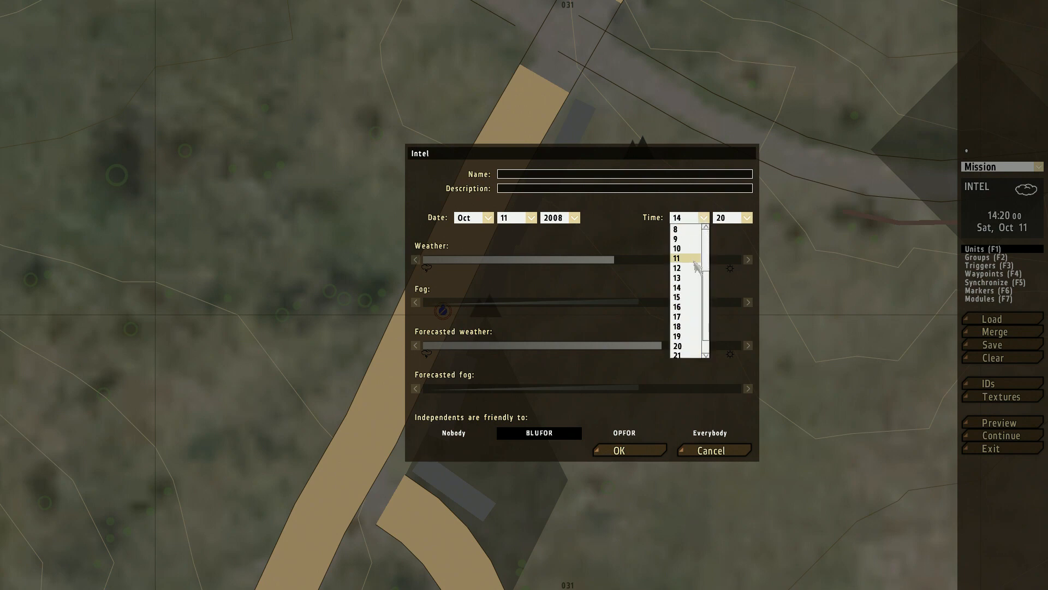
left_click(686, 325)
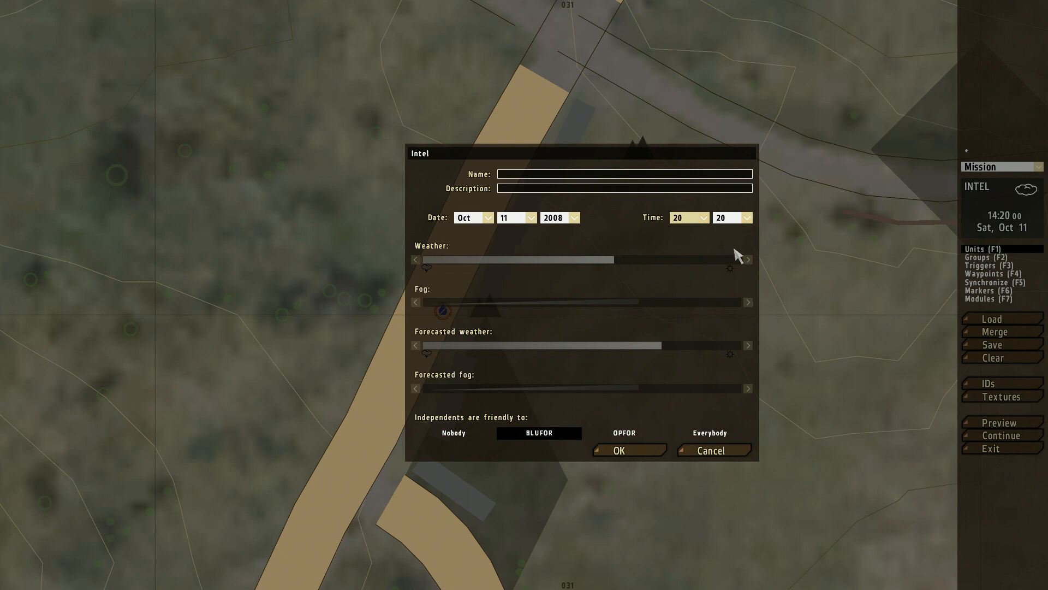
left_click(747, 218)
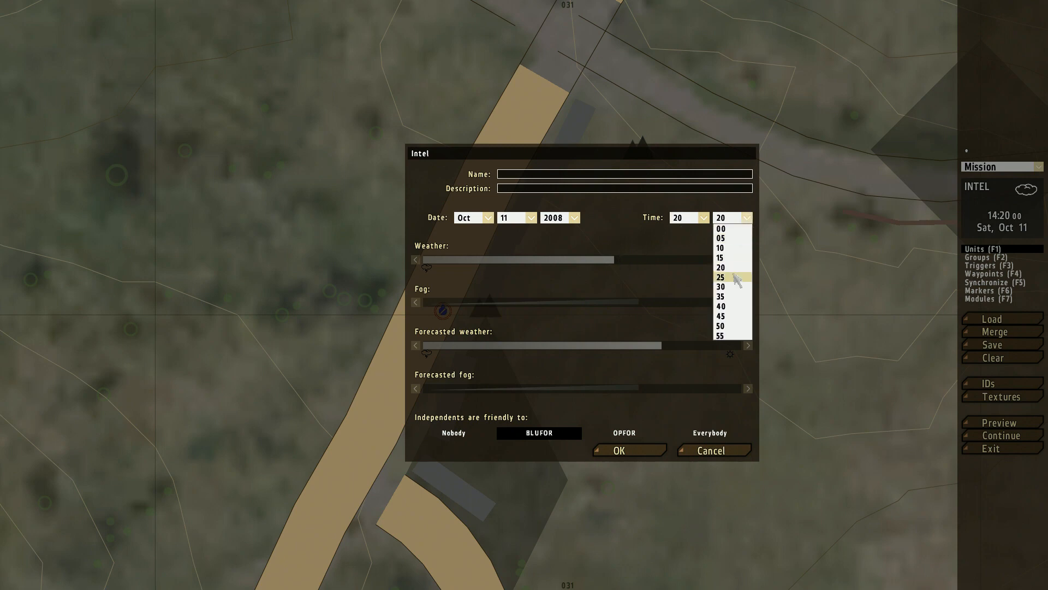
left_click(731, 230)
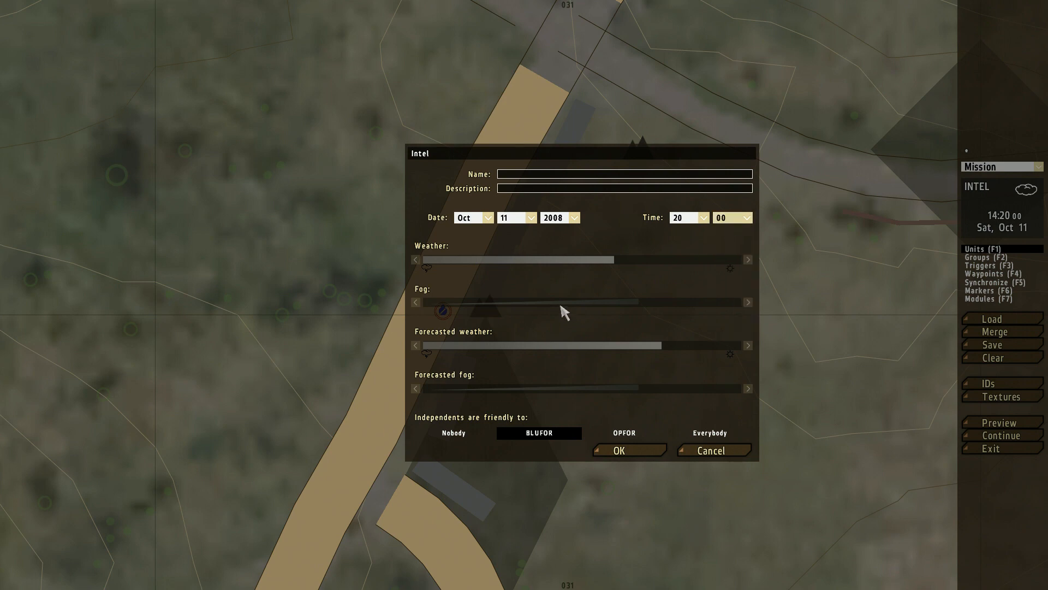
Step: Set current and forecasted weather to the stormy extreme, fog to about 70% and forecasted fog to about 20%, and apply the Intel settings
left_click_drag(481, 261, 393, 262)
left_click_drag(453, 347, 371, 352)
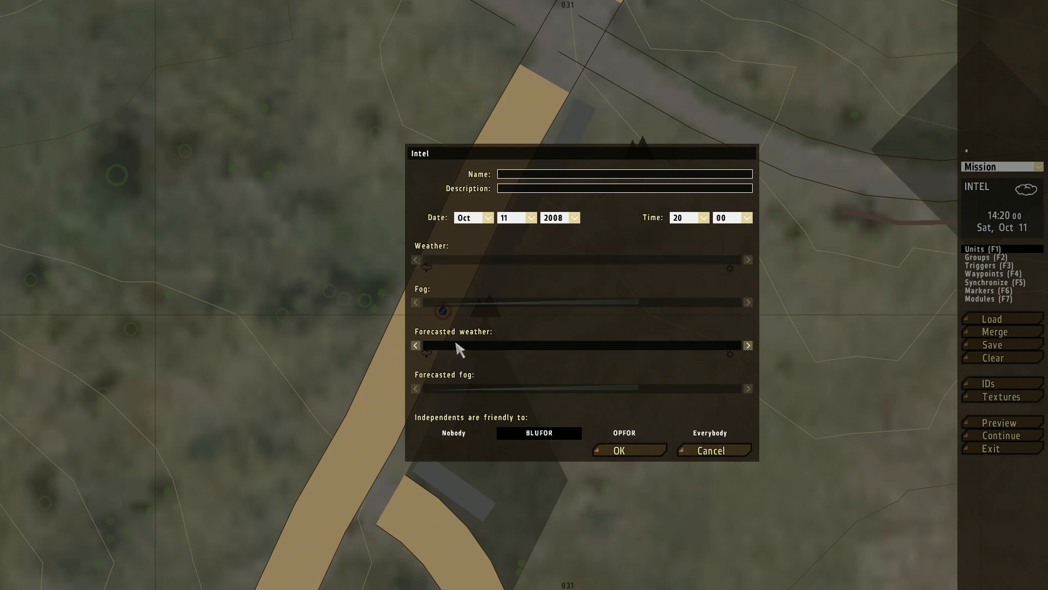
left_click_drag(434, 303, 645, 309)
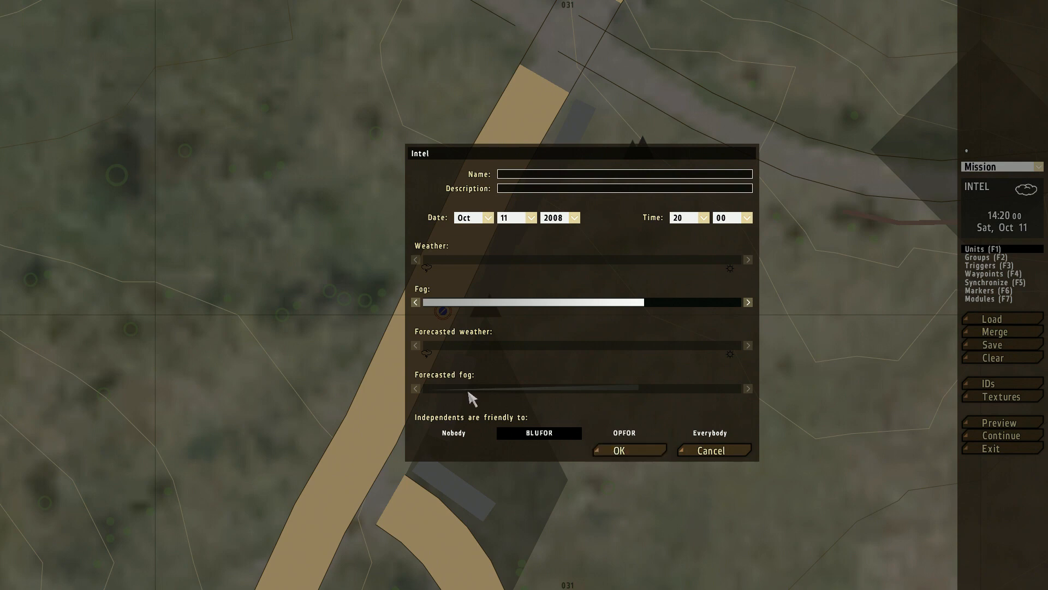
left_click_drag(467, 388, 496, 389)
left_click(627, 450)
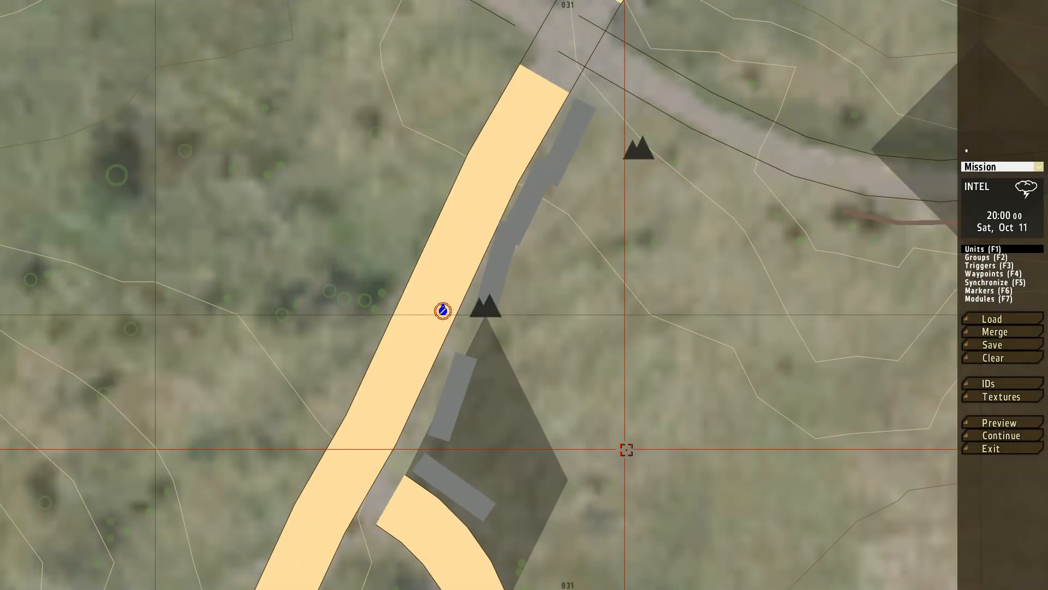
Step: Preview the mission in the dark, switch night vision on and off, and abort back to the editor
left_click(999, 422)
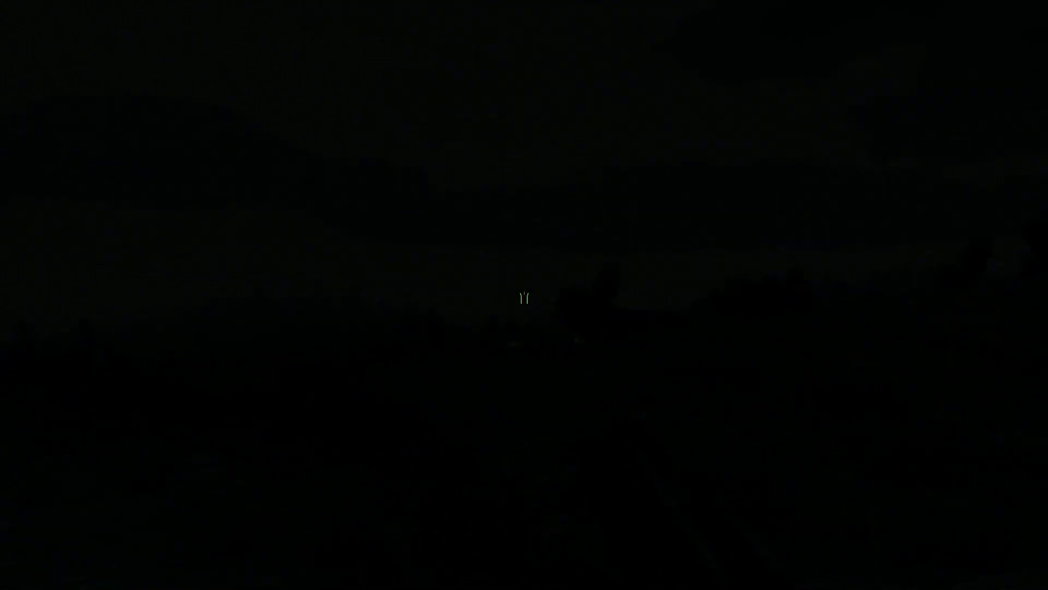
key("n")
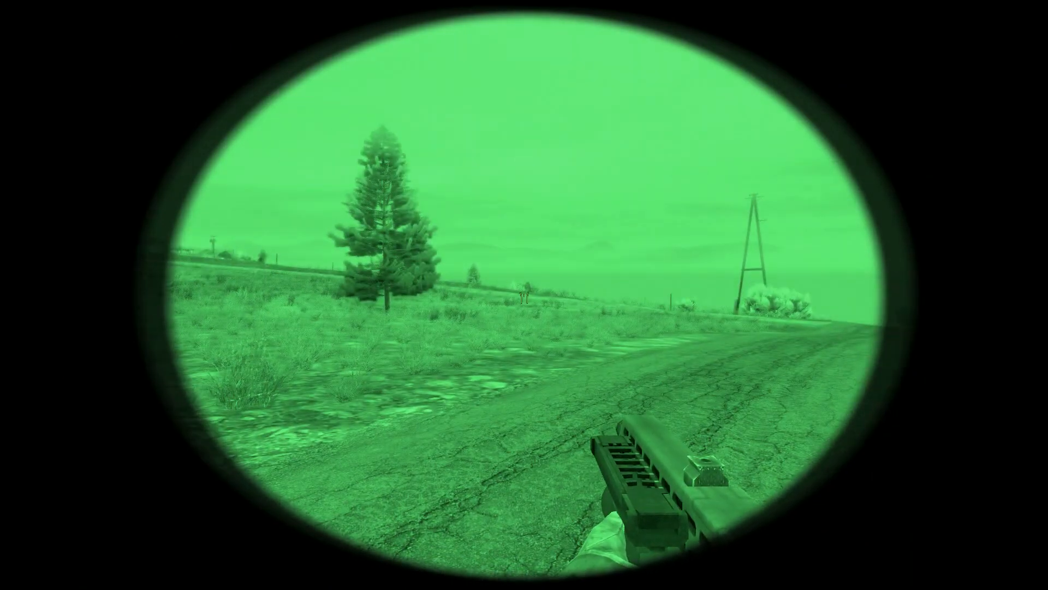
key("n")
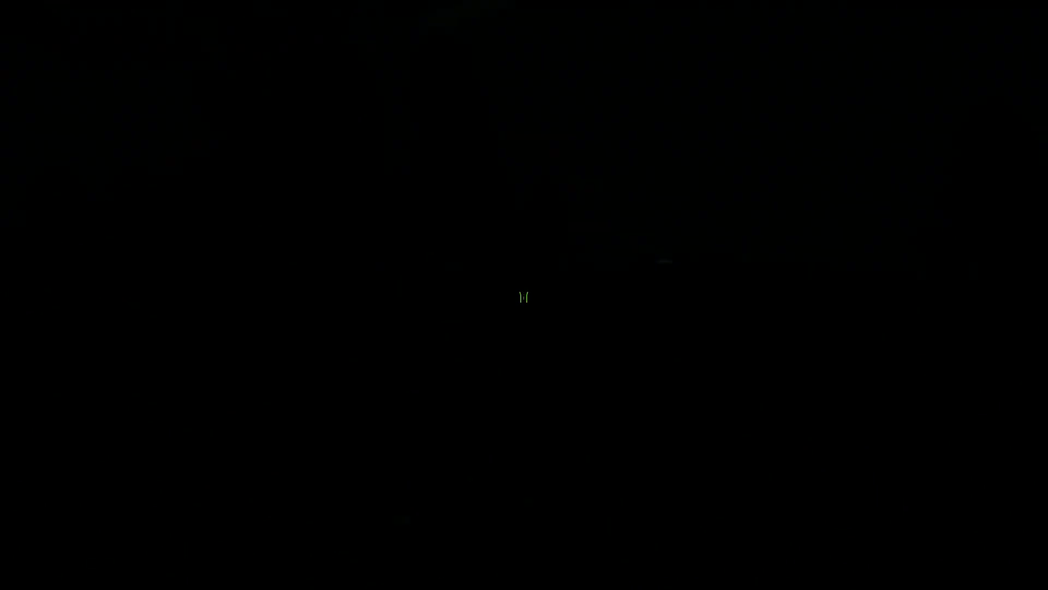
key("Escape")
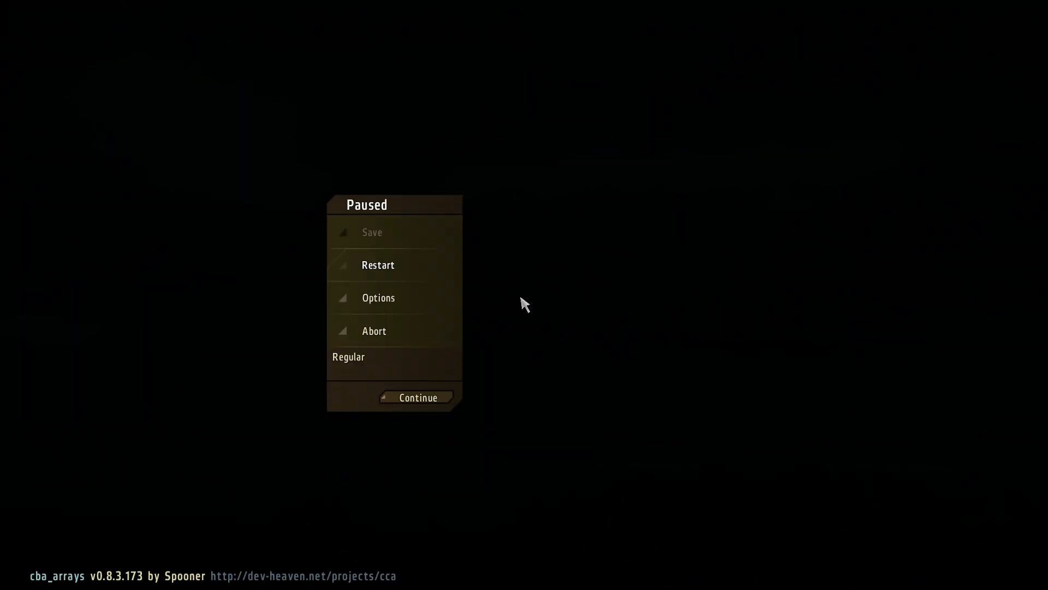
left_click(388, 331)
left_click(568, 287)
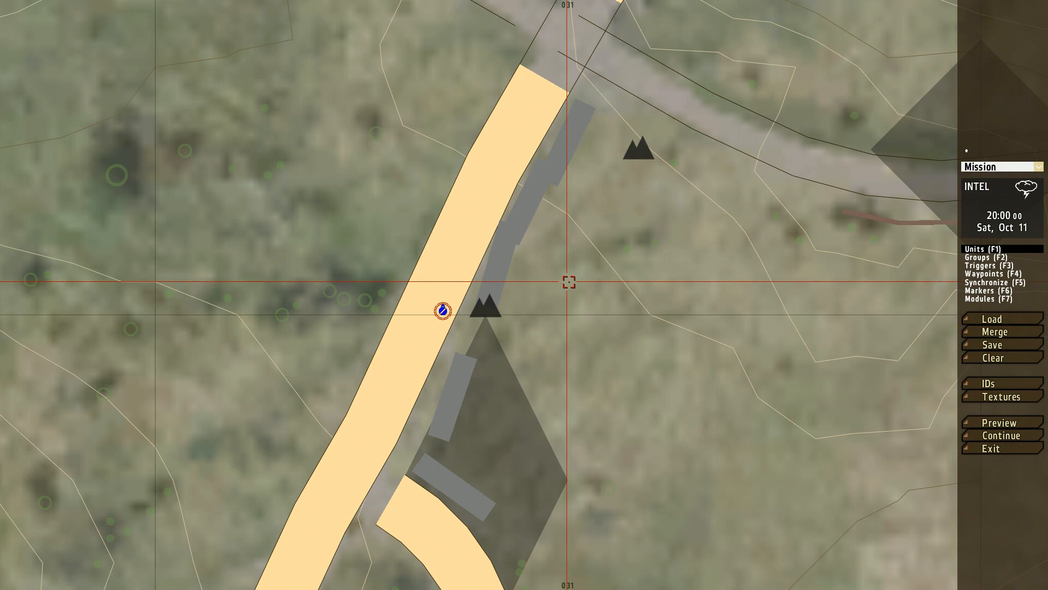
Step: Change the mission's start time to 18:00 in the Intel settings
left_click(995, 214)
left_click(678, 219)
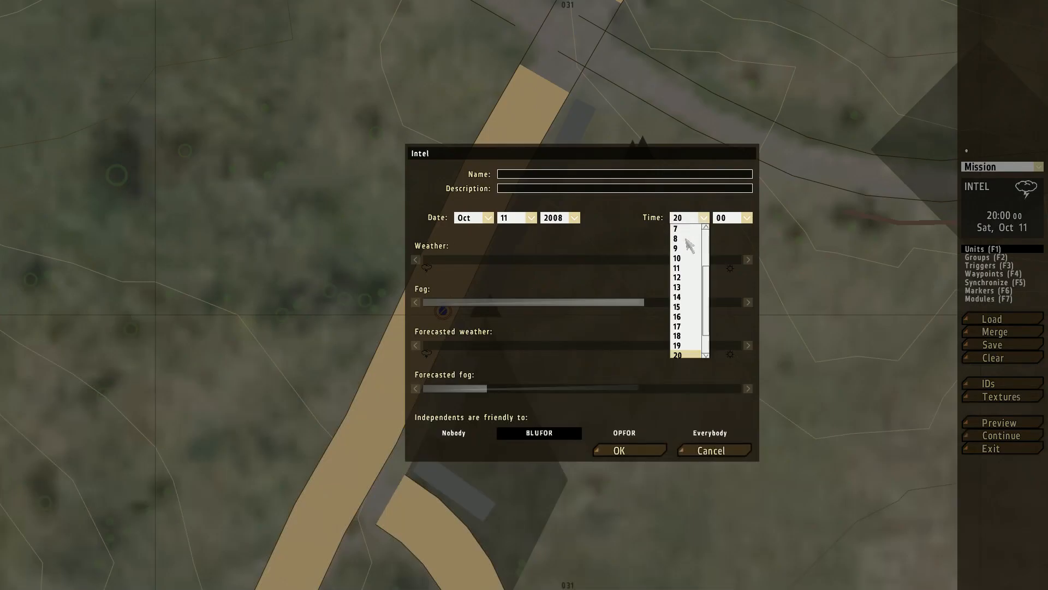
left_click(678, 336)
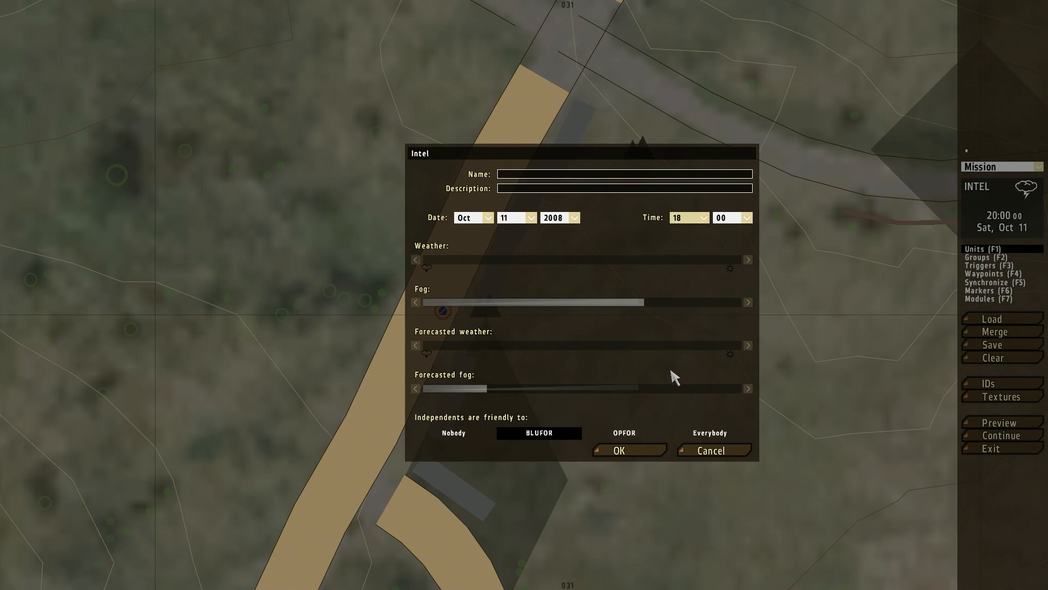
left_click(627, 451)
Step: Preview the evening mission, walk off the road toward the village to check light and fog, and abort back to the editor
left_click(998, 423)
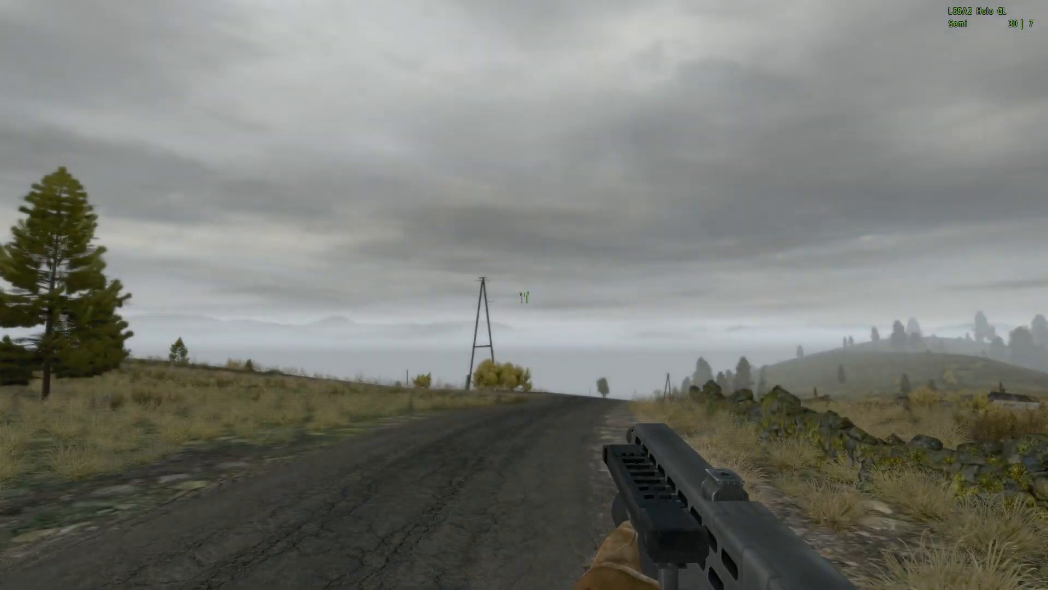
key("w")
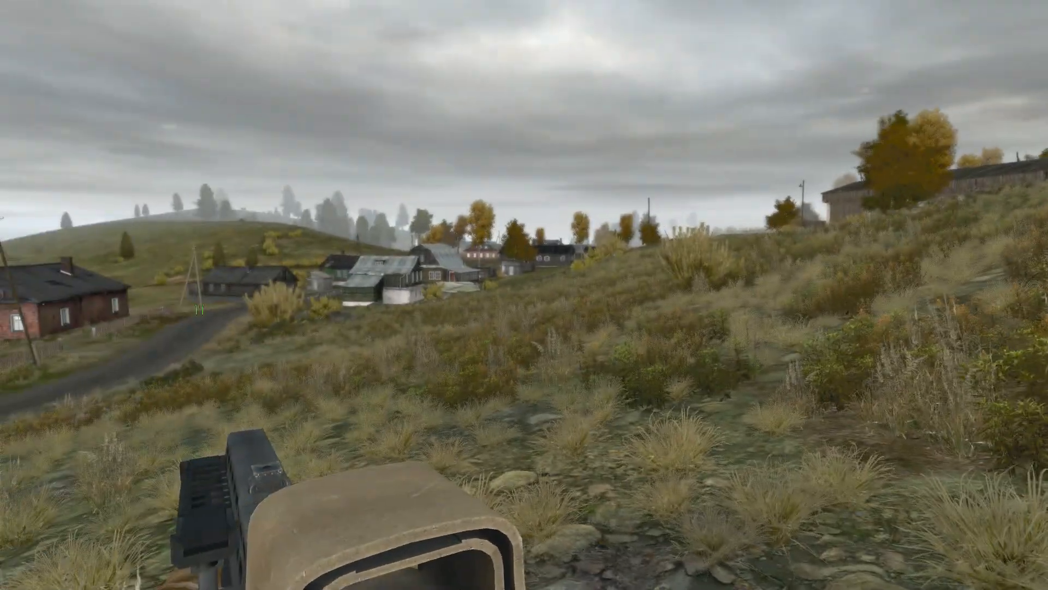
key("Escape")
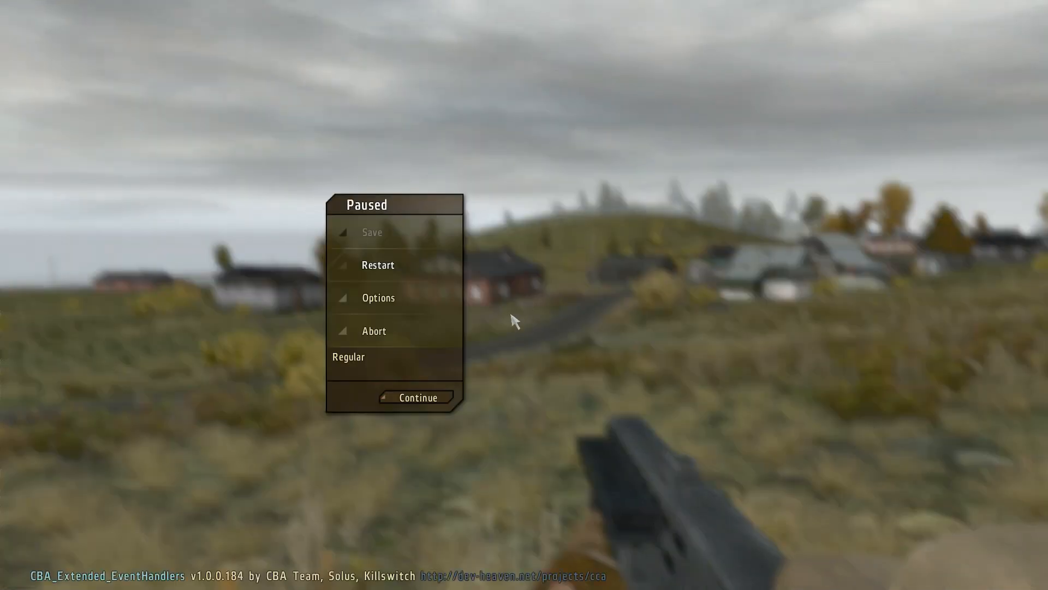
left_click(421, 337)
left_click(543, 286)
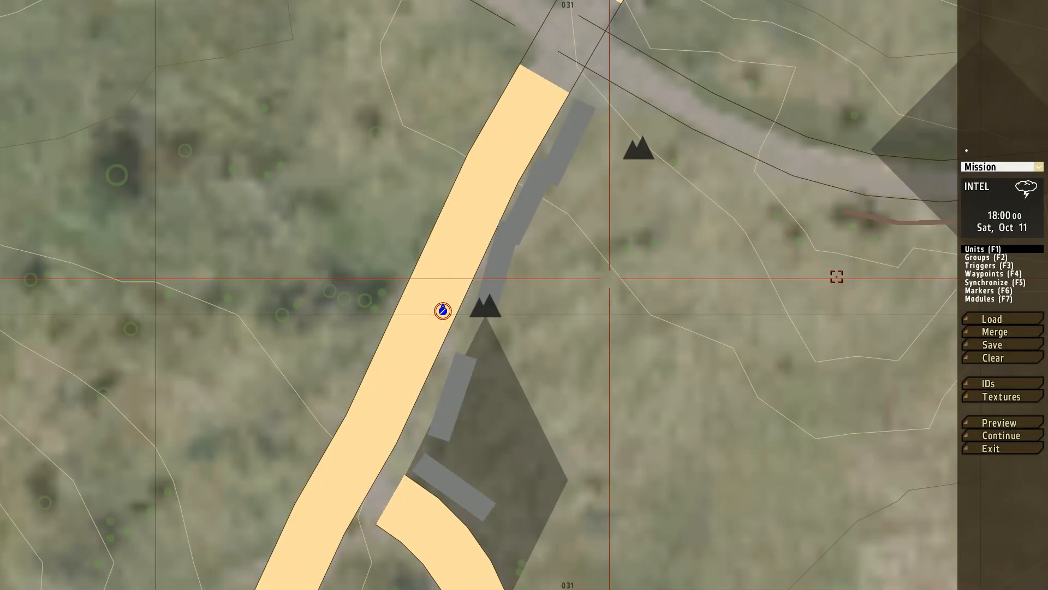
Step: Insert a BLUFOR BAF Armored (woodland) FV510 Warrior 2 as a non-playable unit on the road just north of the player
right_click_drag(852, 276, 716, 240)
scroll(737, 278, "down", 1)
right_click_drag(551, 226, 607, 343)
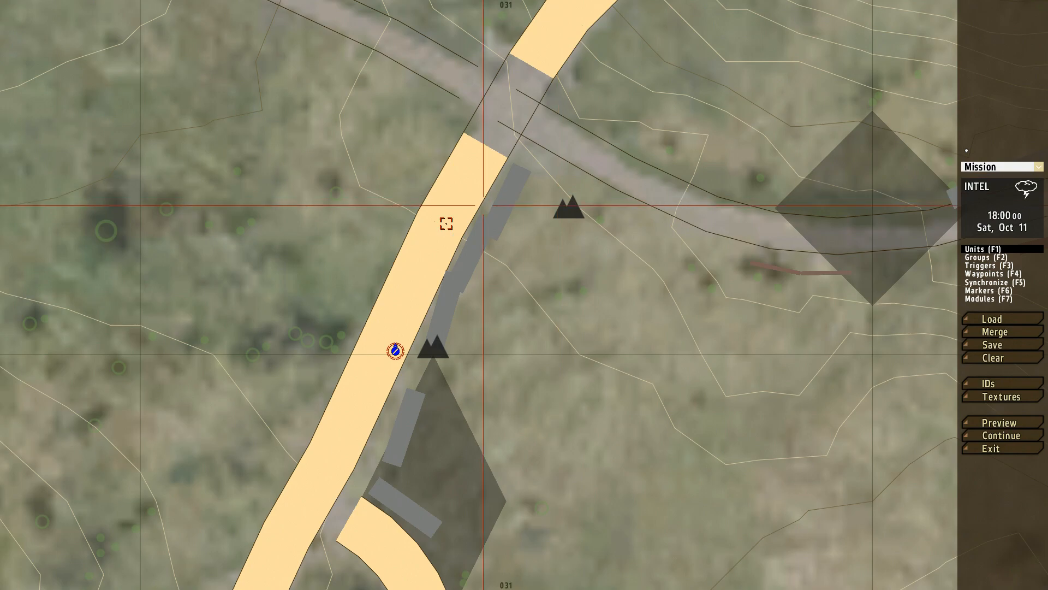
double_click(405, 306)
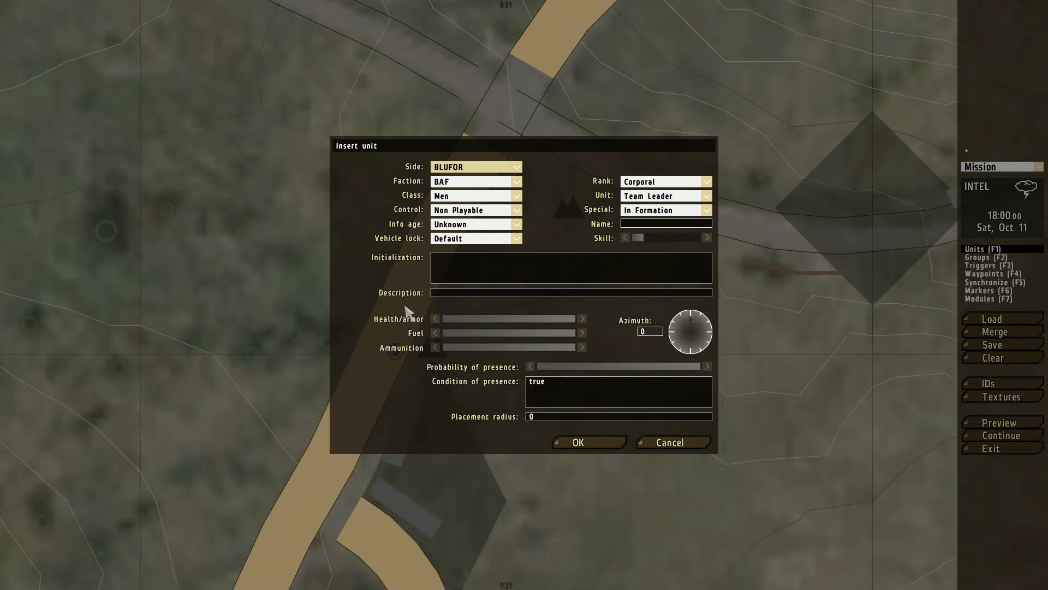
left_click(452, 198)
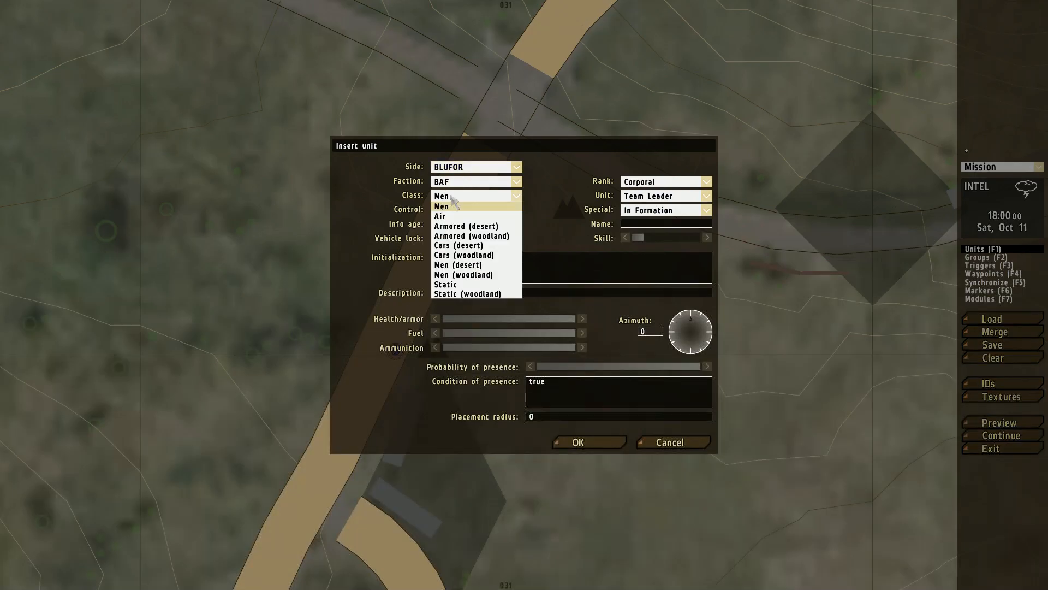
left_click(453, 237)
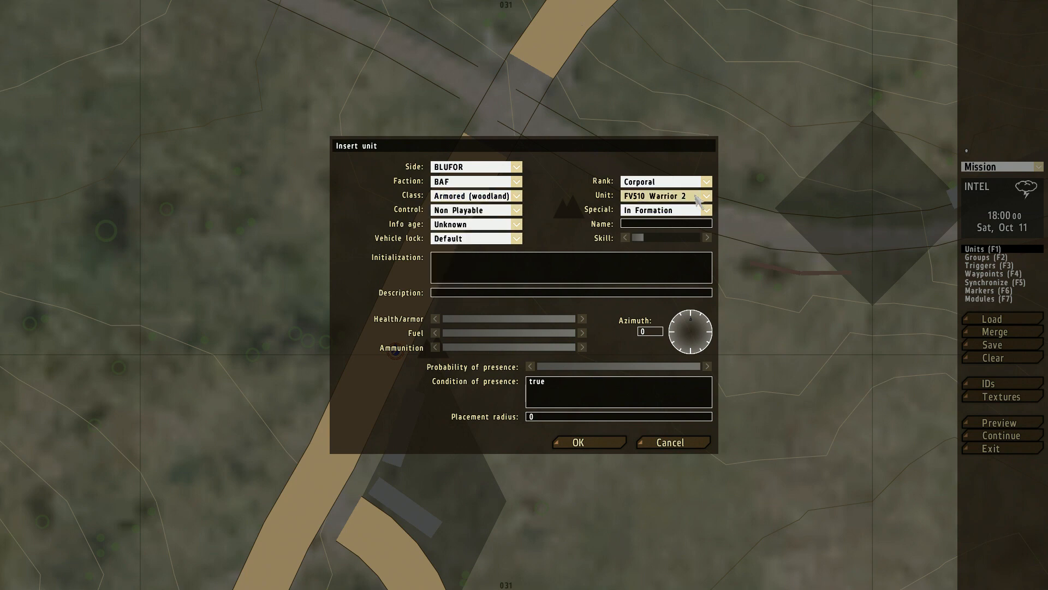
left_click(588, 442)
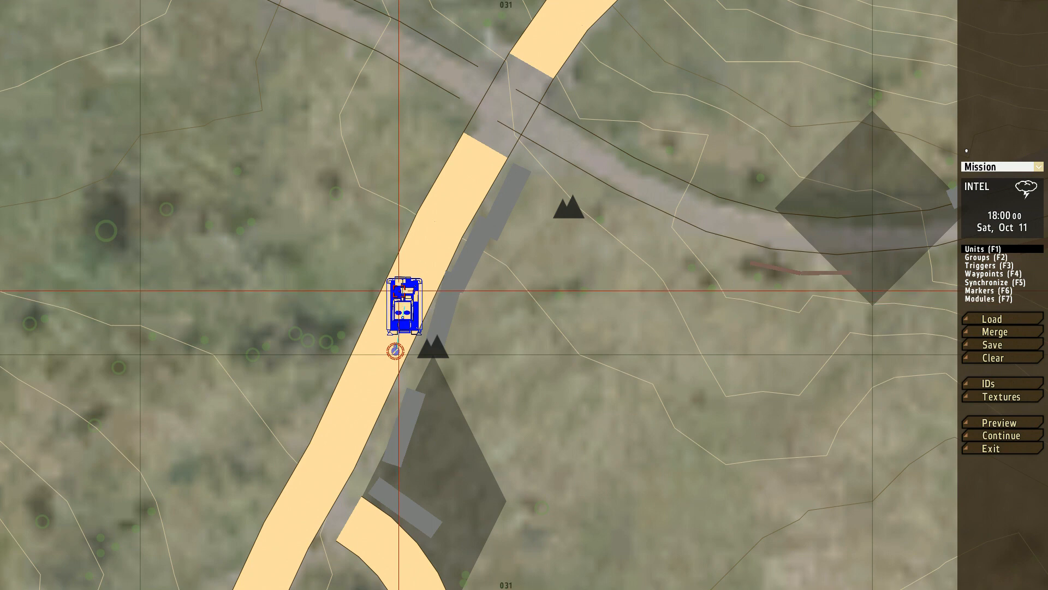
Step: Preview the mission, follow the Warrior on foot along the road and into the field, and abort back to the editor
left_click(998, 424)
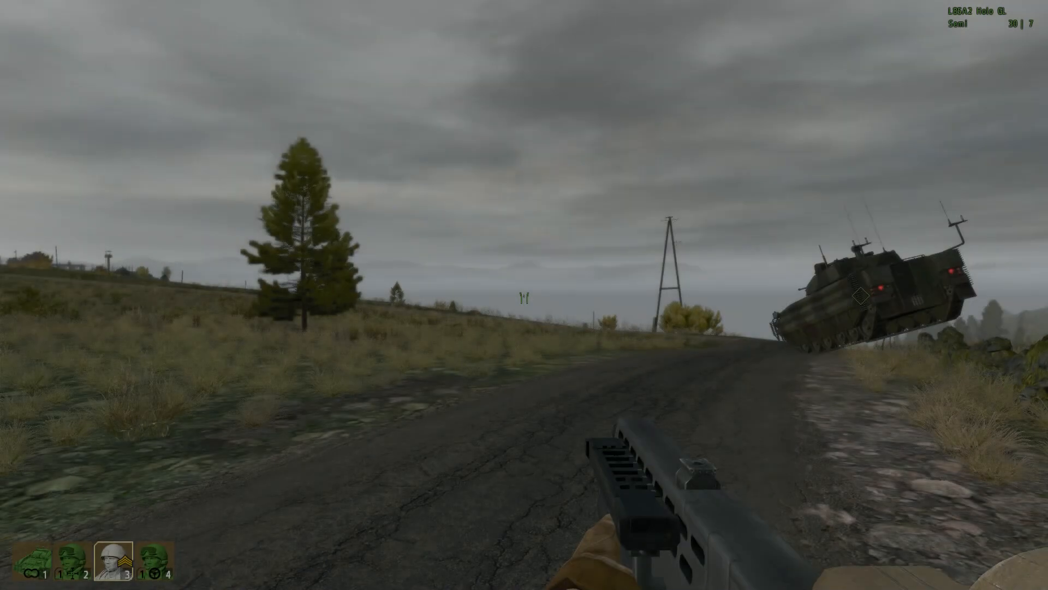
key("w")
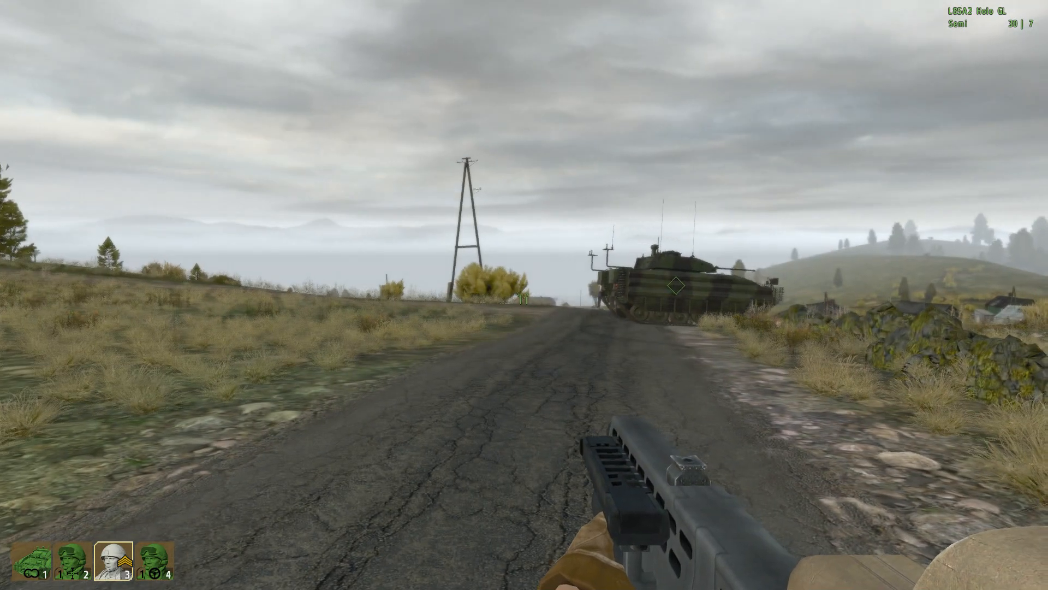
key("w")
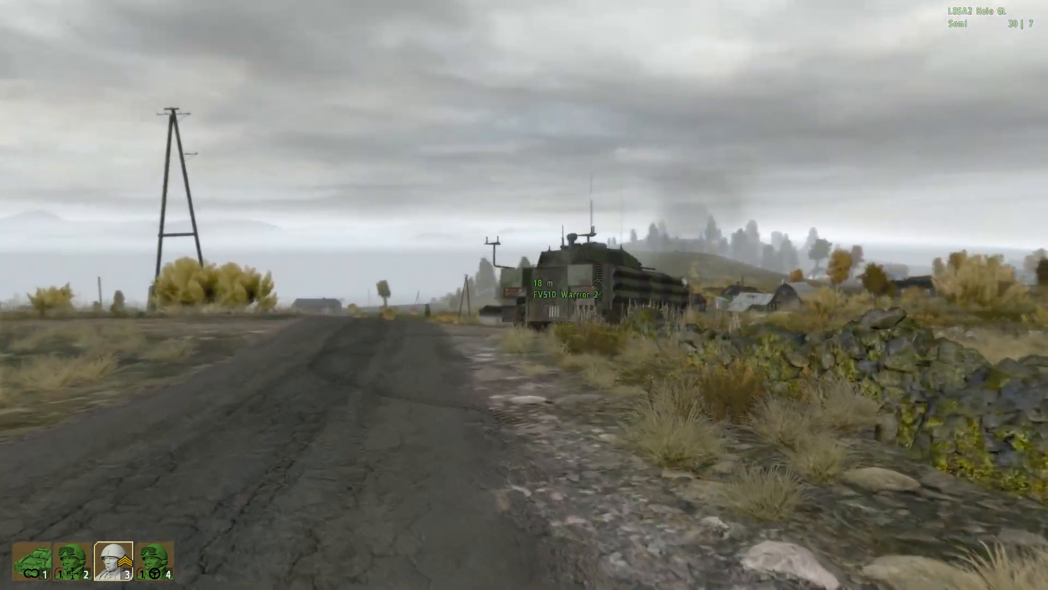
key("a")
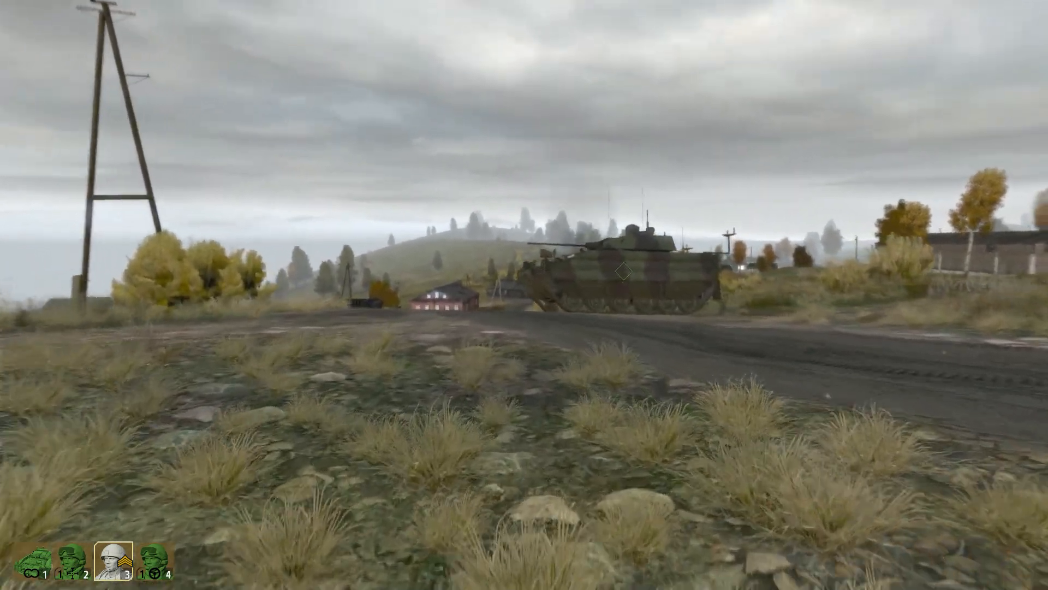
right_click(523, 298)
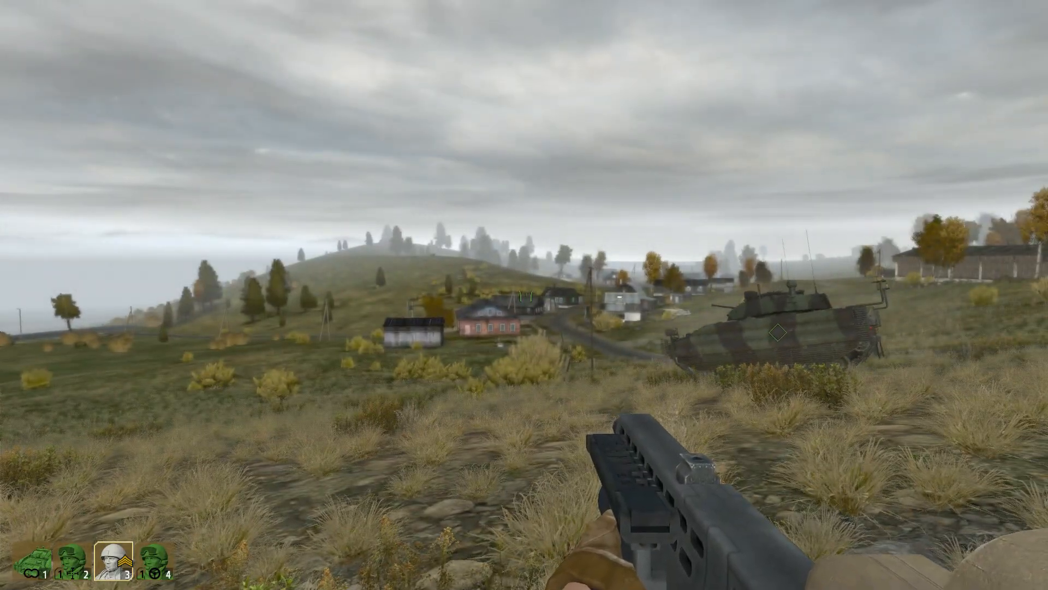
key("Escape")
left_click(409, 330)
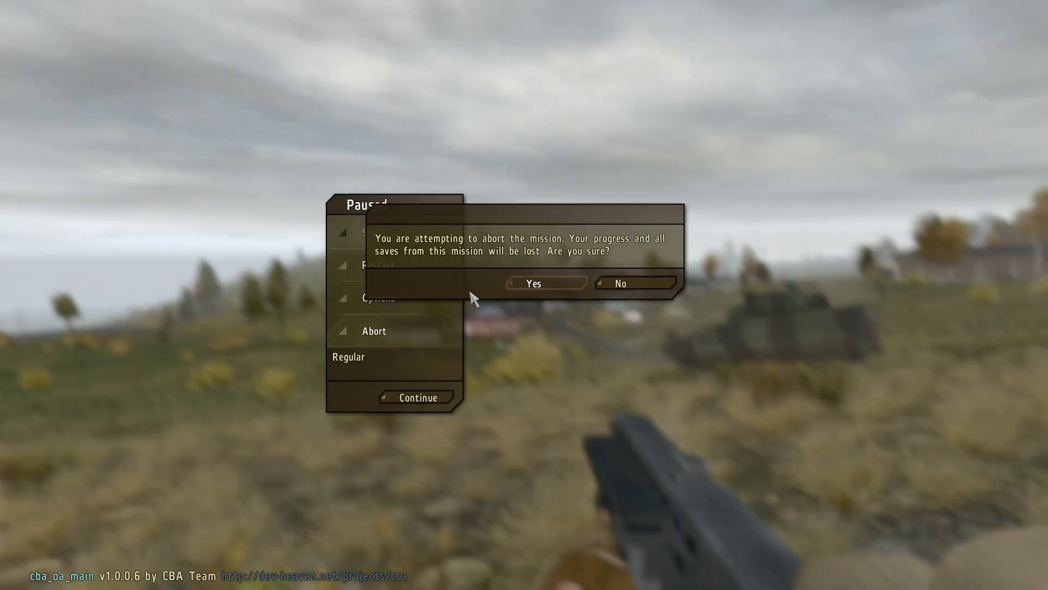
left_click(533, 283)
right_click_drag(524, 283, 646, 262)
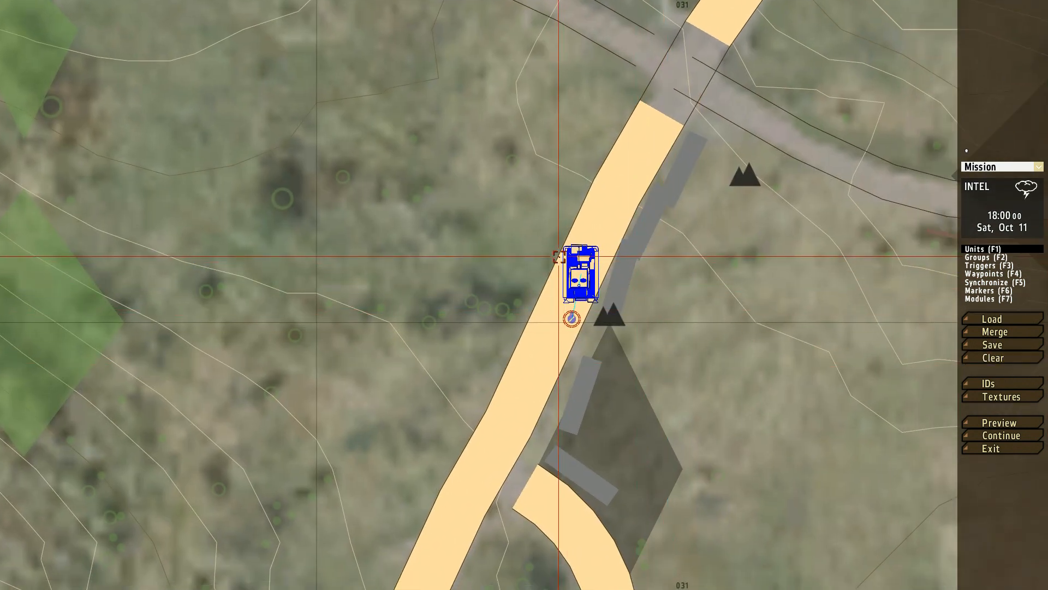
right_click_drag(573, 251, 527, 251)
double_click(547, 247)
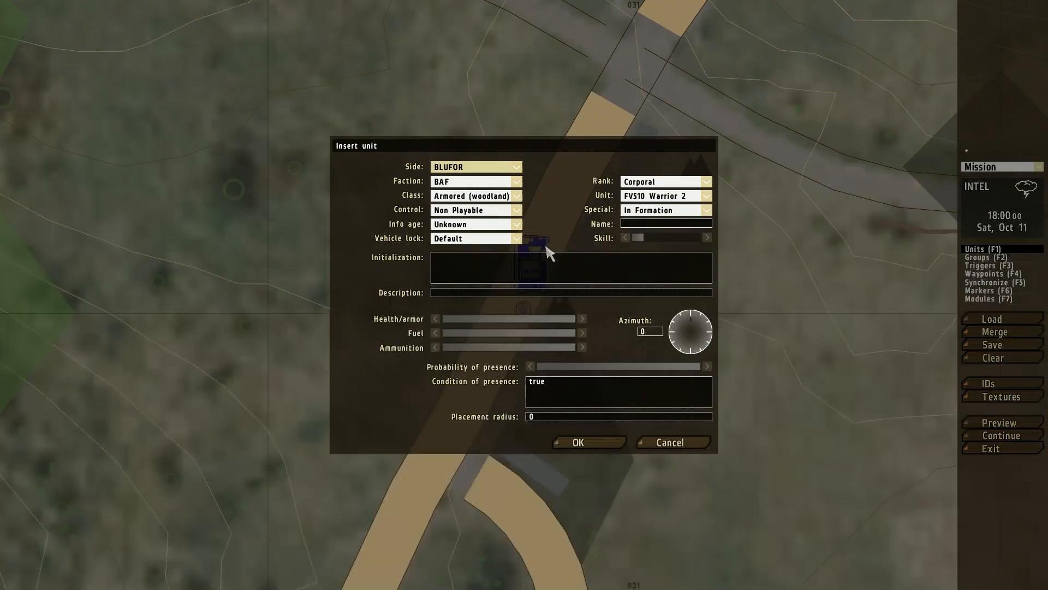
left_click(669, 440)
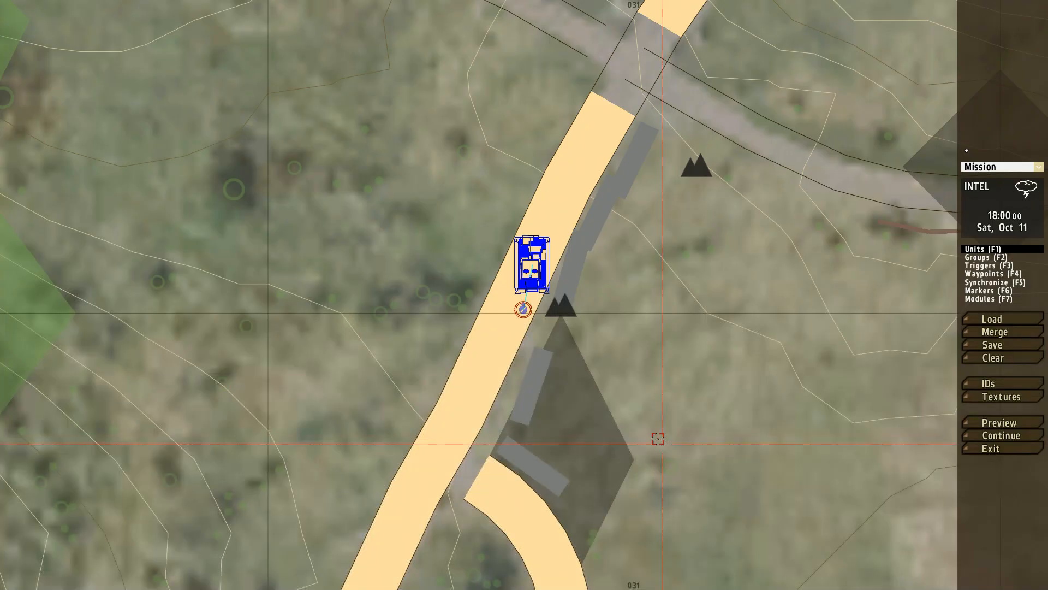
Step: Close the unit settings opened on the Warrior without changes and clear everything from the mission
double_click(524, 261)
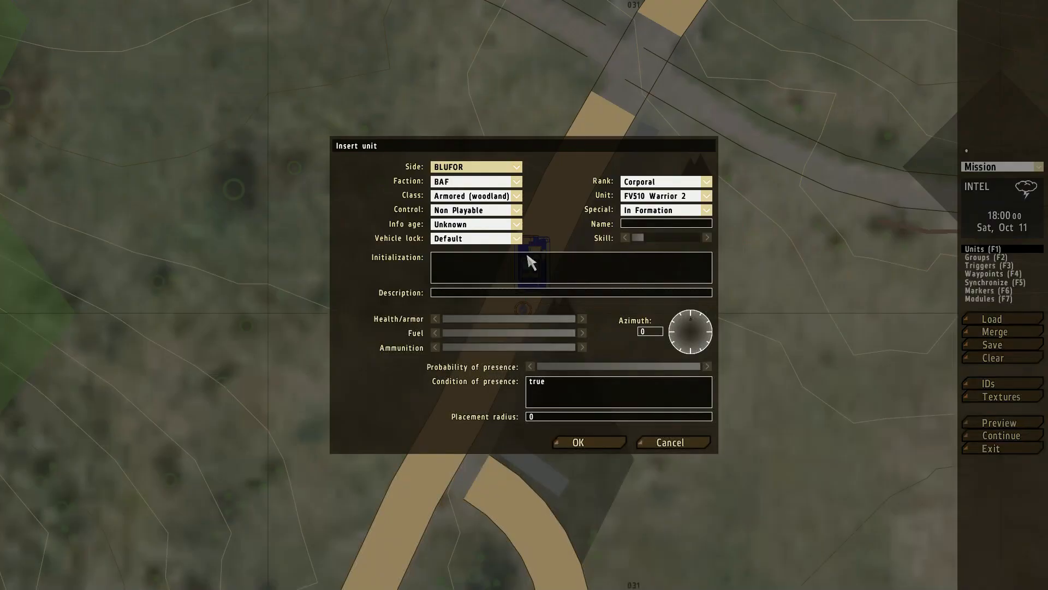
left_click(693, 440)
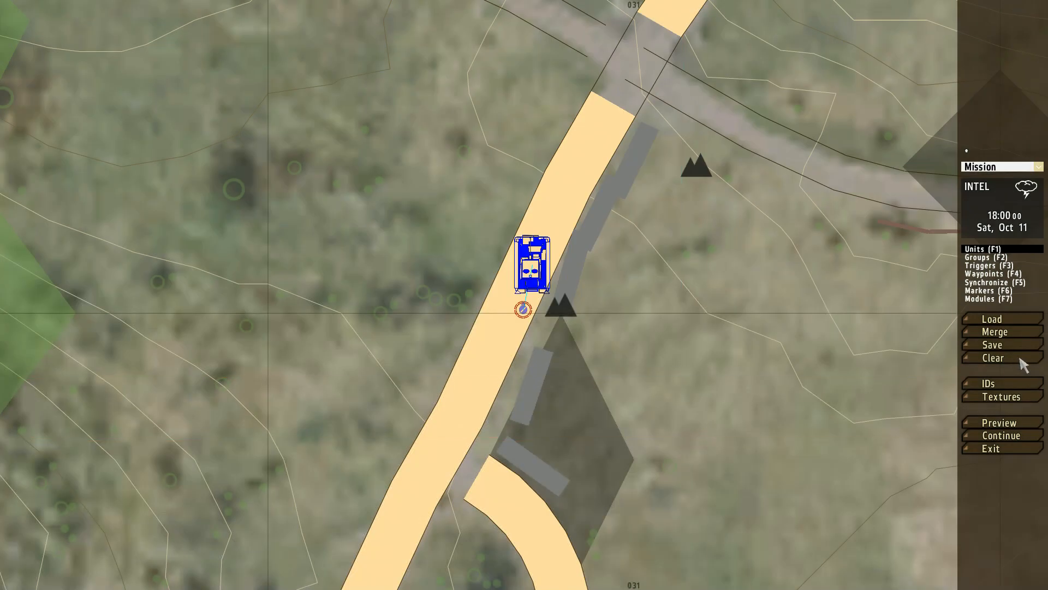
left_click(1021, 361)
left_click(564, 278)
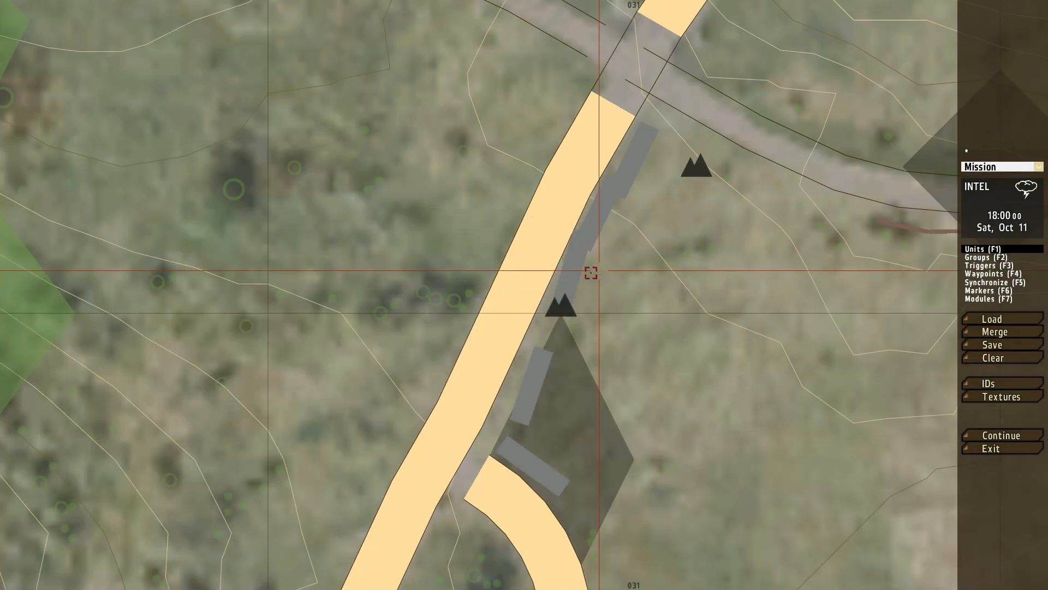
Step: Insert a BLUFOR BAF Men Rifleman as the player on the road south of the crossroads
double_click(515, 304)
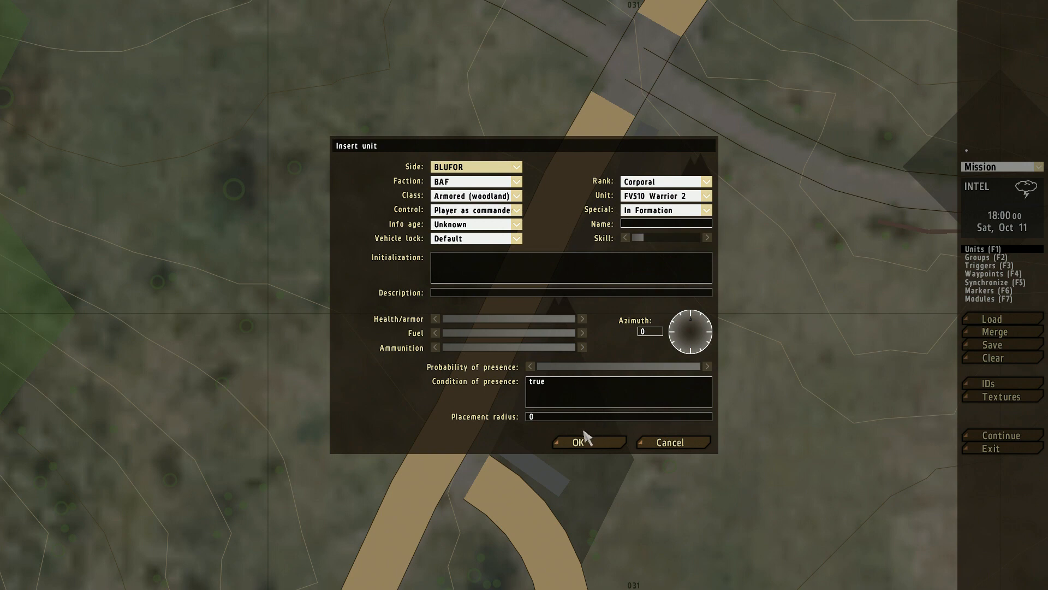
left_click(501, 198)
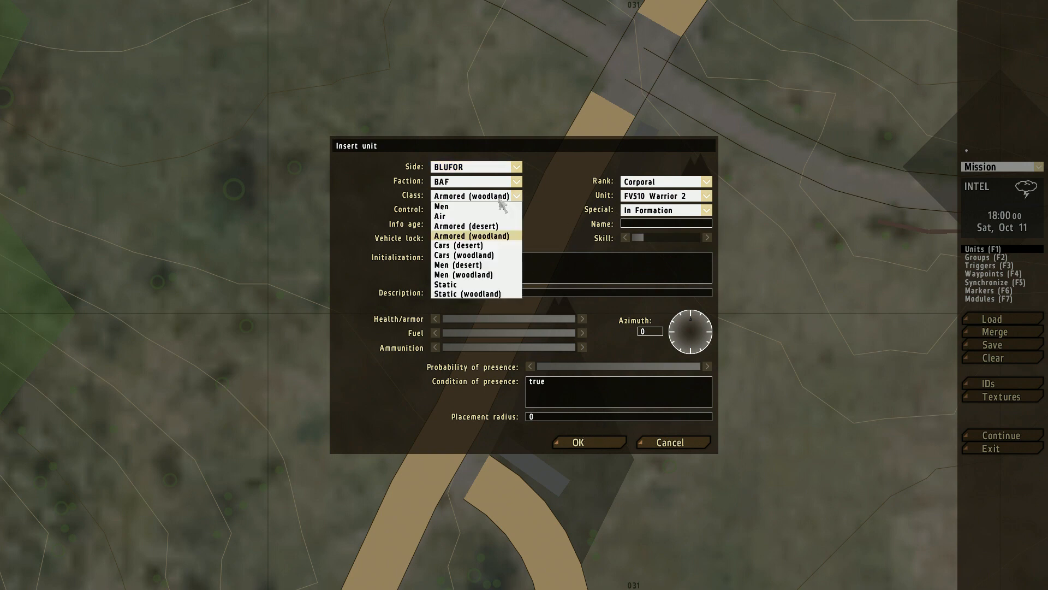
left_click(479, 214)
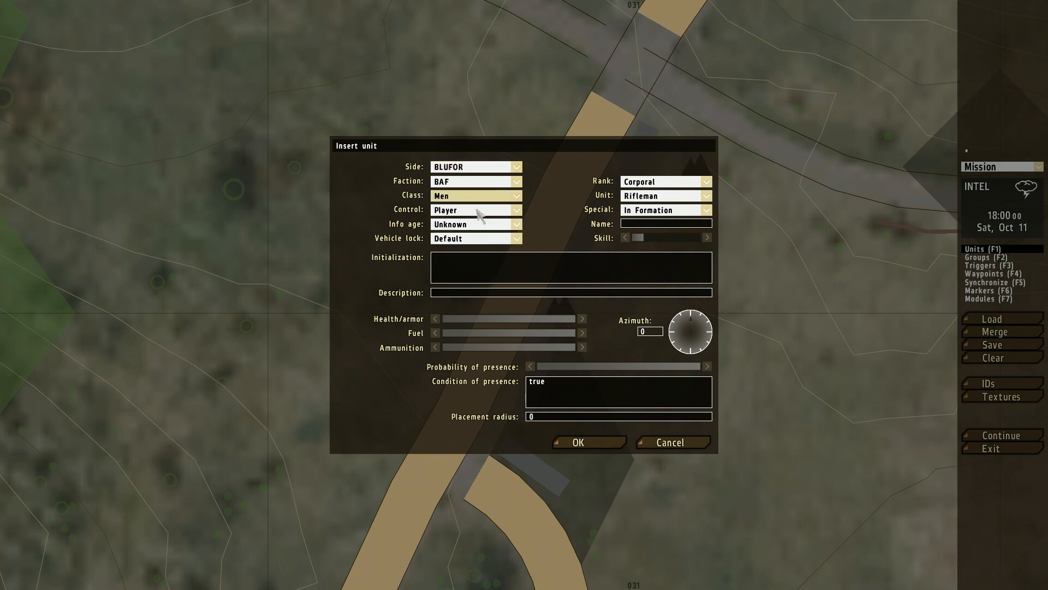
left_click(579, 442)
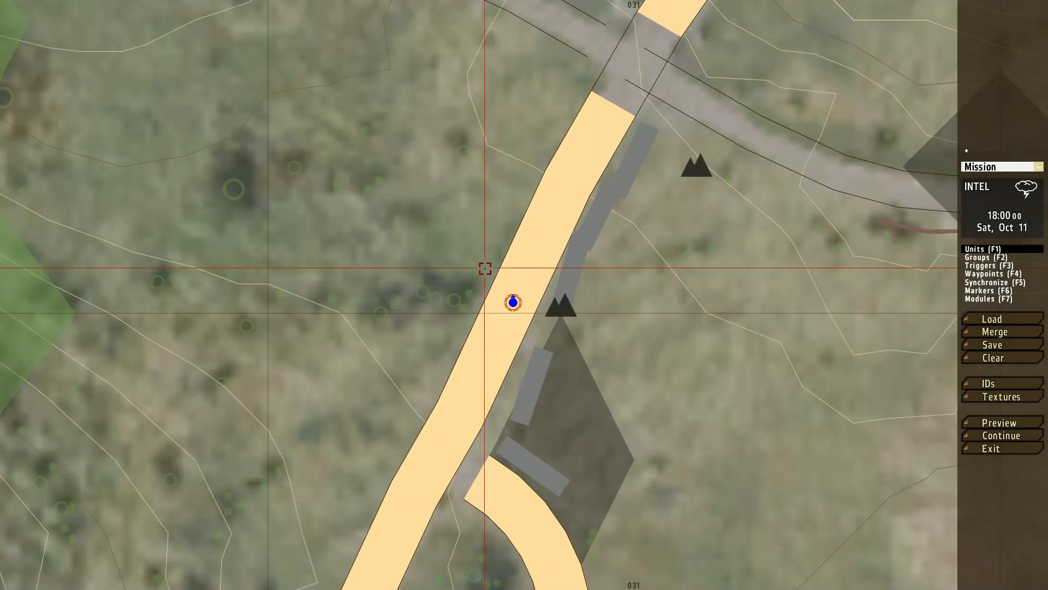
Step: Insert a non-playable BLUFOR USMC Men Designated Marksman on the road just north of the player
double_click(530, 263)
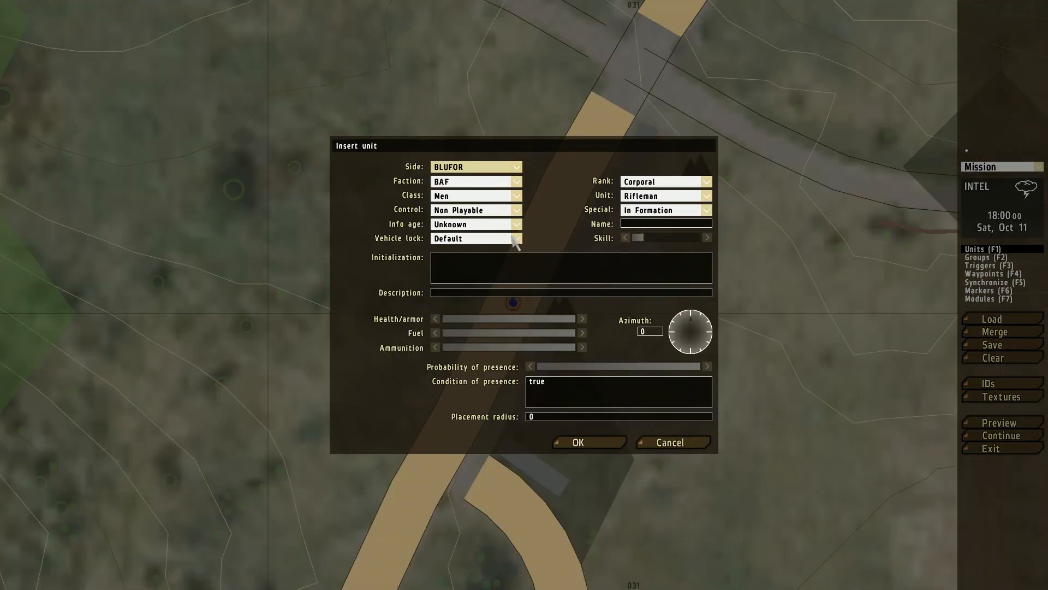
left_click(458, 183)
left_click(457, 193)
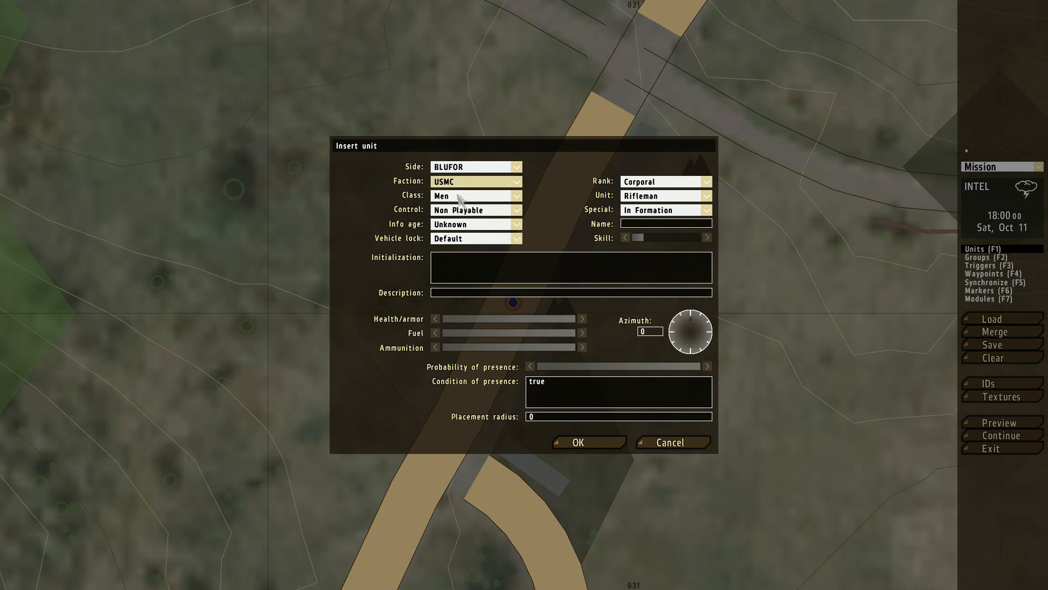
left_click(677, 212)
left_click(663, 198)
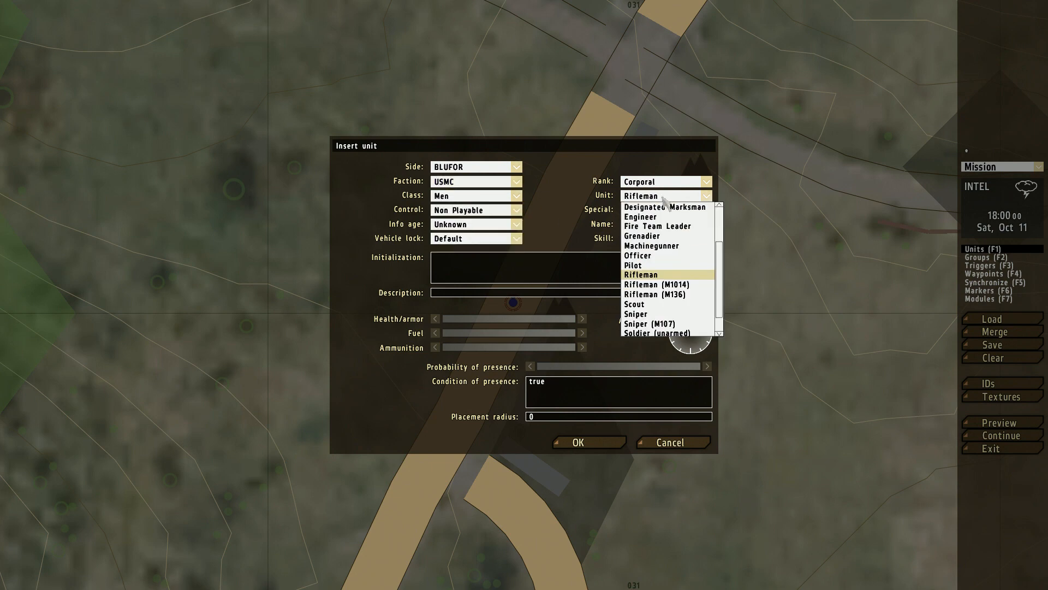
left_click(671, 209)
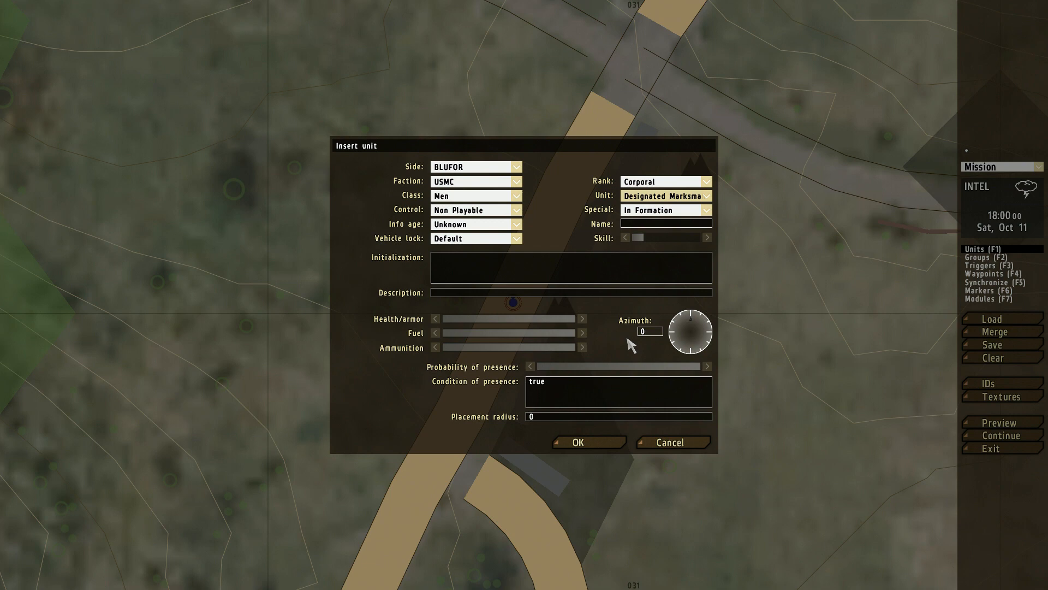
left_click(601, 443)
right_click_drag(603, 242, 577, 286)
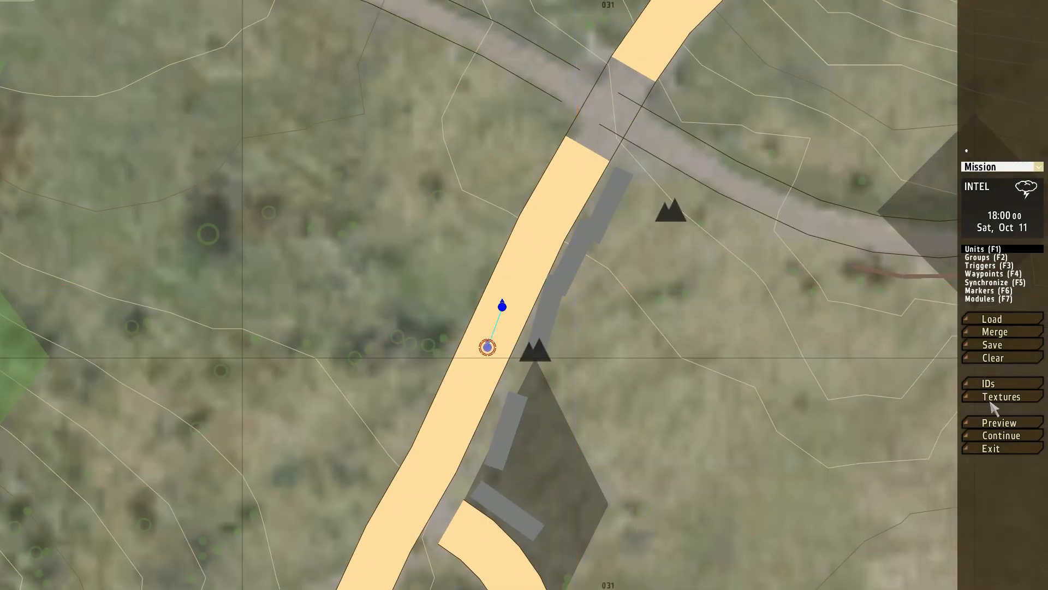
Step: Preview the mission, inspect the Designated Marksman up close and in third-person view, and abort back to the editor
left_click(990, 423)
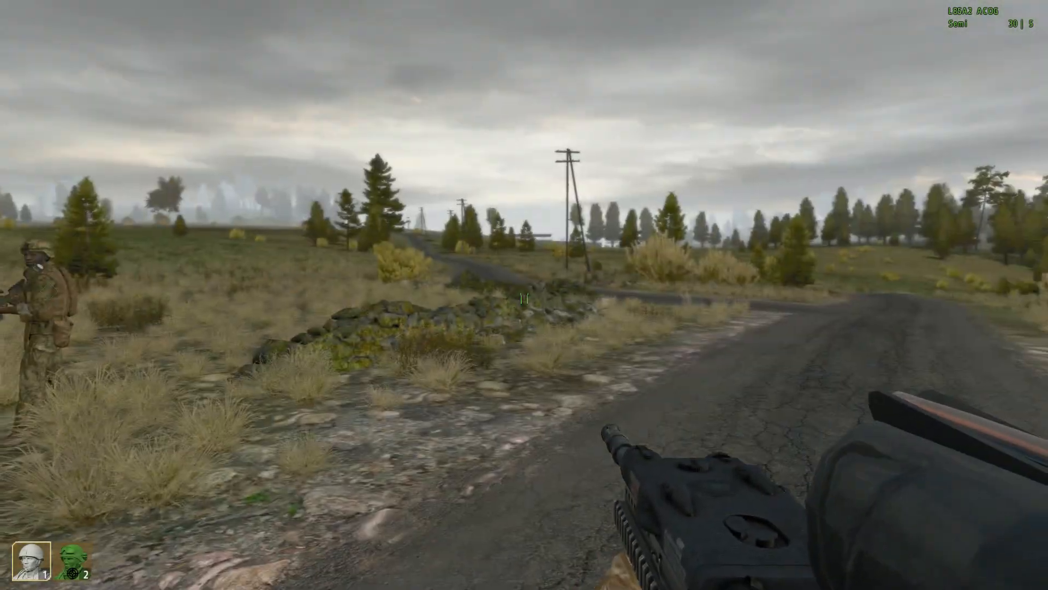
right_click(524, 299)
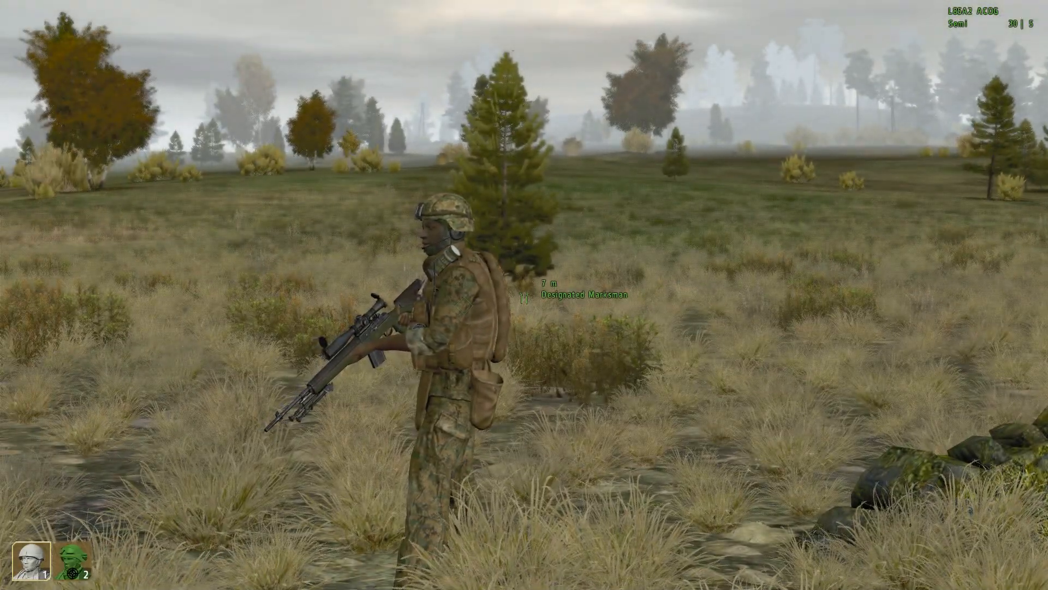
key("a")
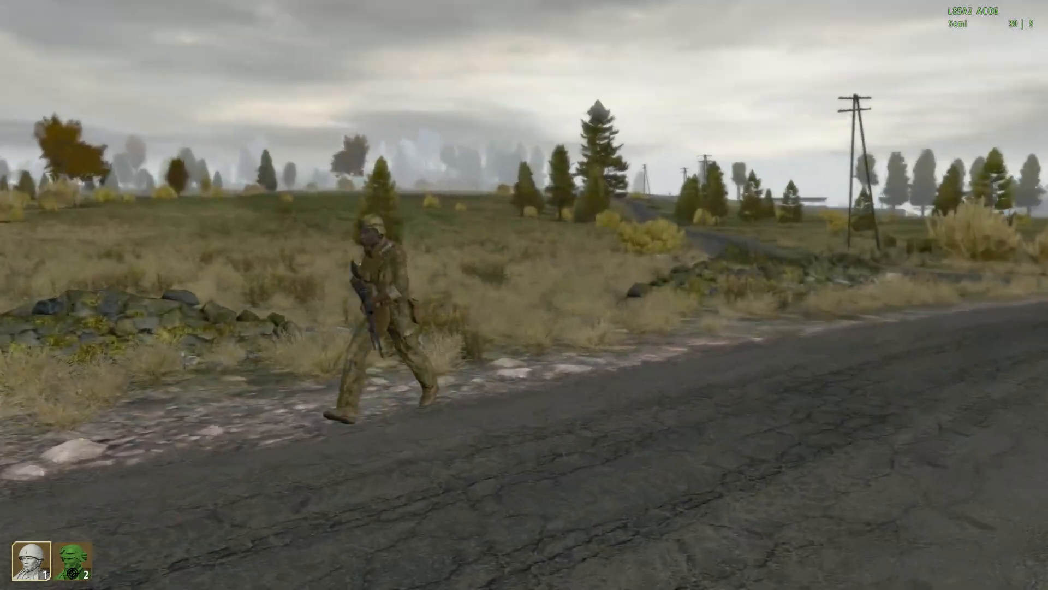
right_click(524, 298)
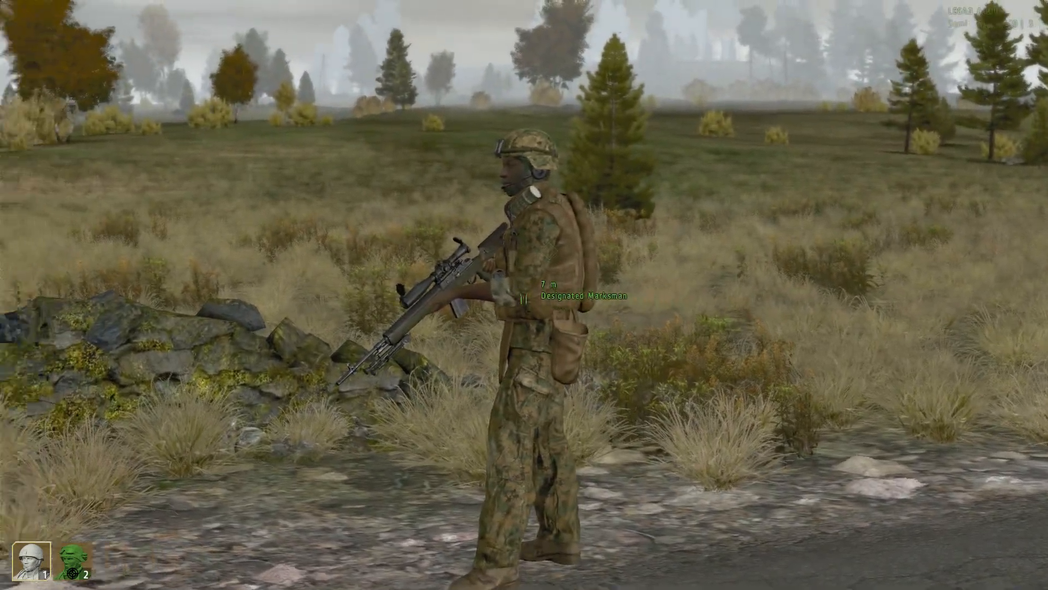
key("w")
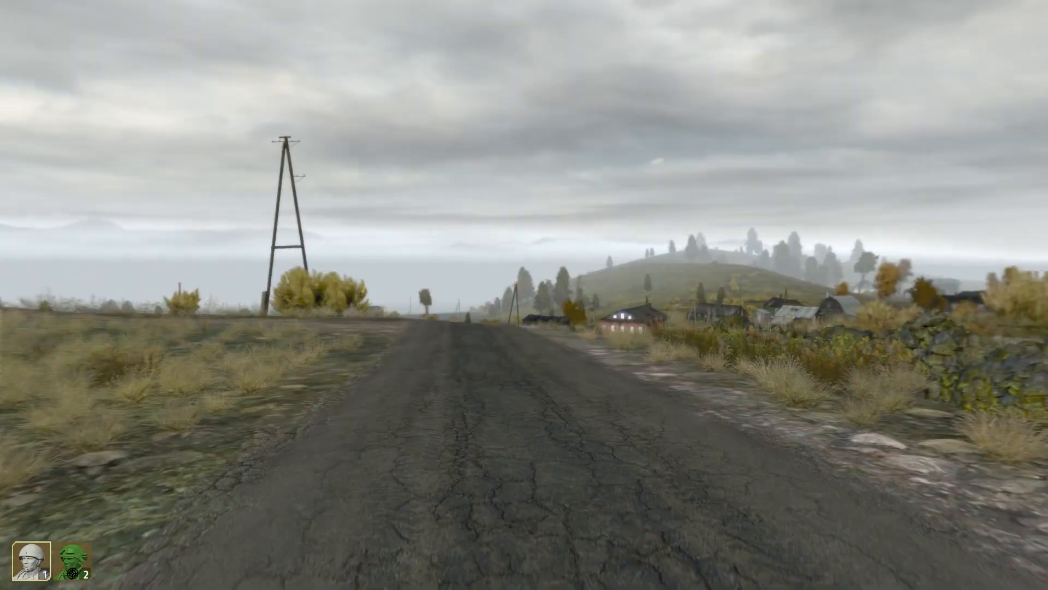
key("KP_Enter")
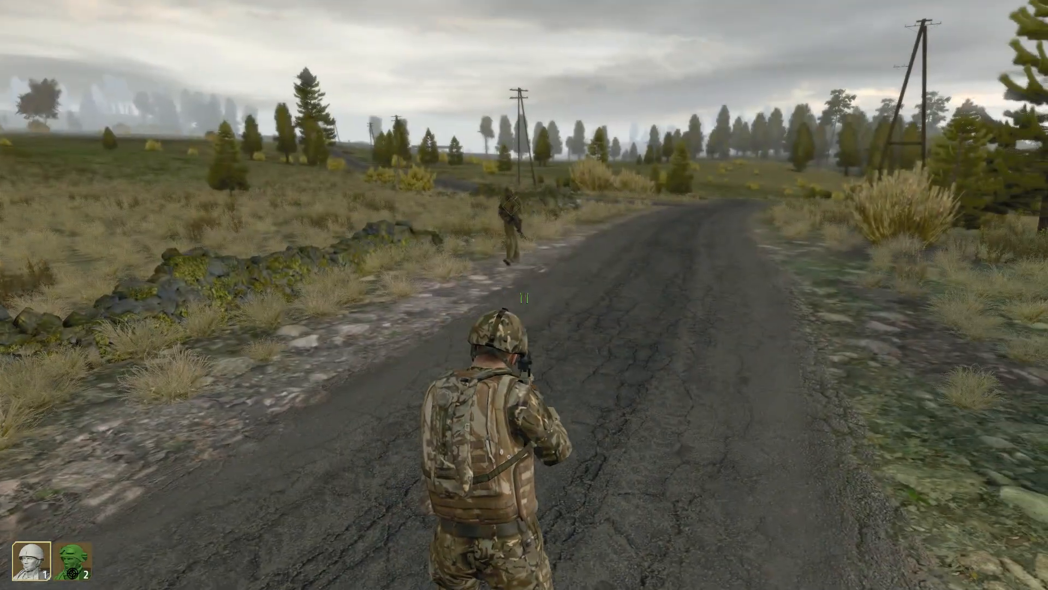
key("w")
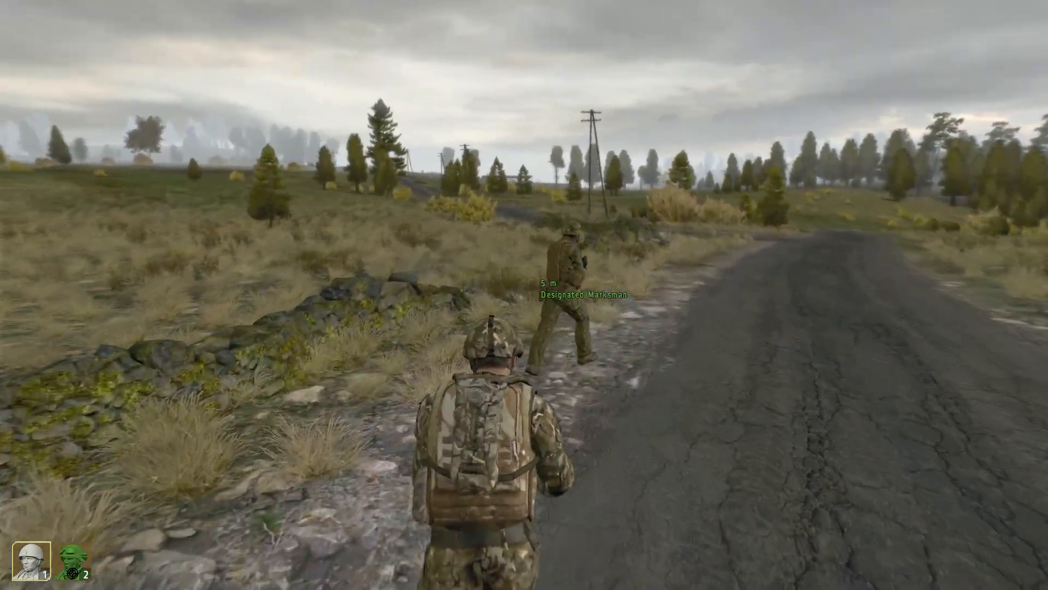
key("w")
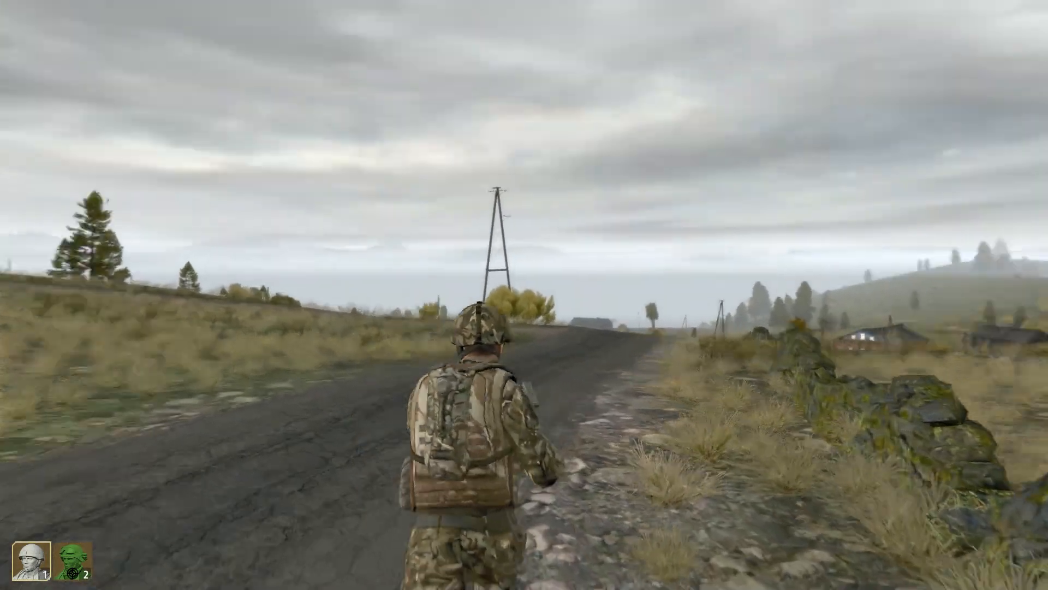
key("Escape")
left_click(437, 335)
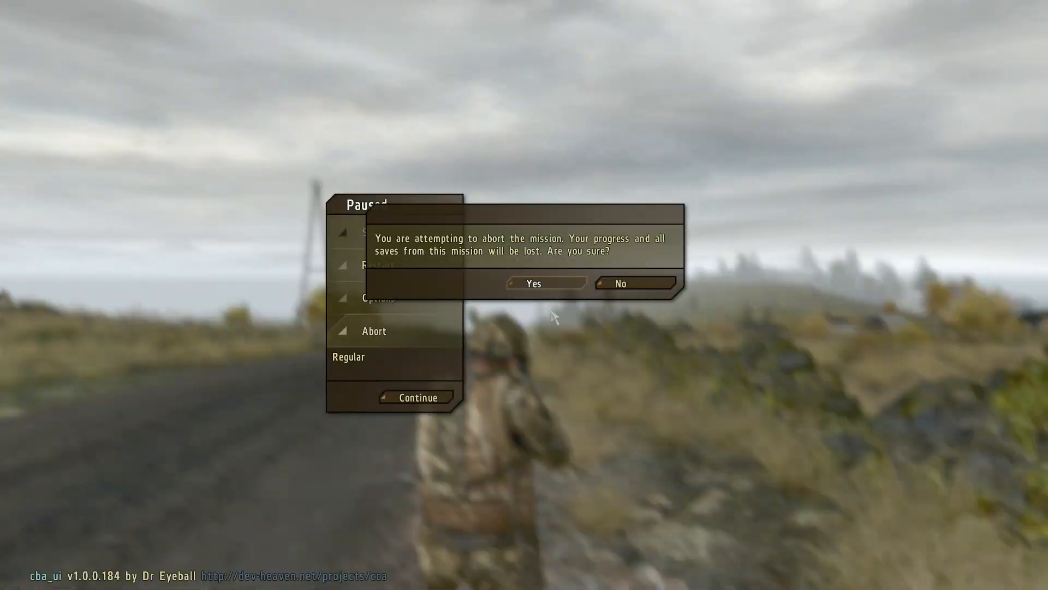
left_click(560, 289)
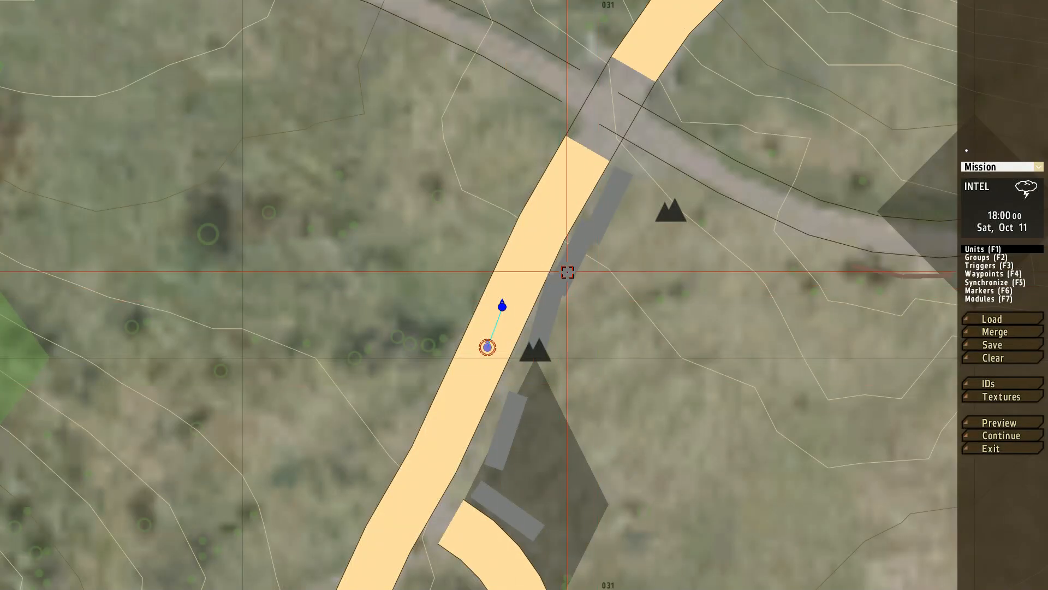
Step: Insert a red Flag (USA) icon marker named "r" on the road north of the two soldiers
left_click(988, 291)
double_click(554, 285)
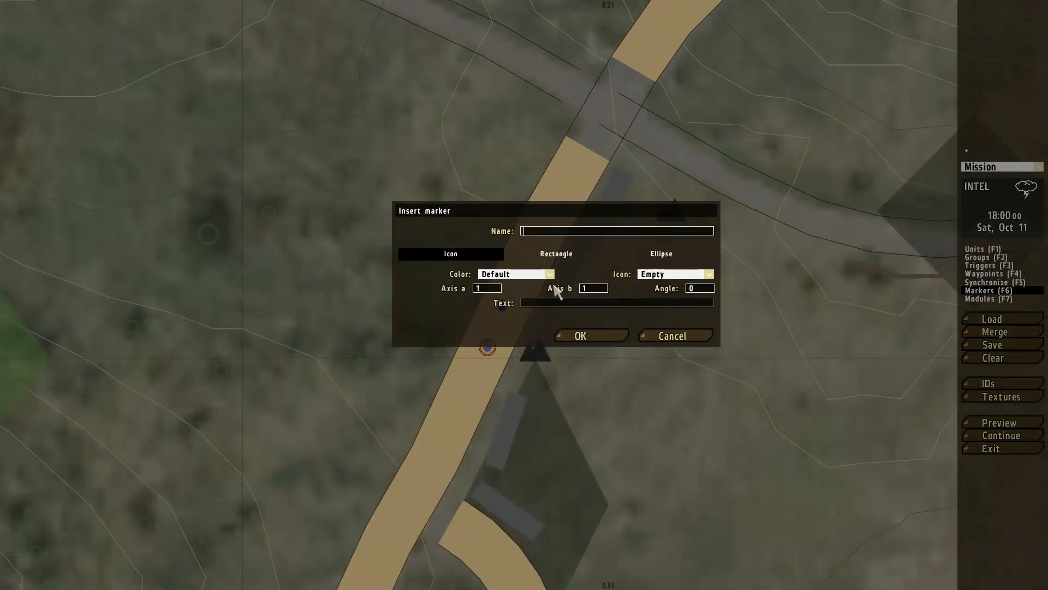
left_click(572, 337)
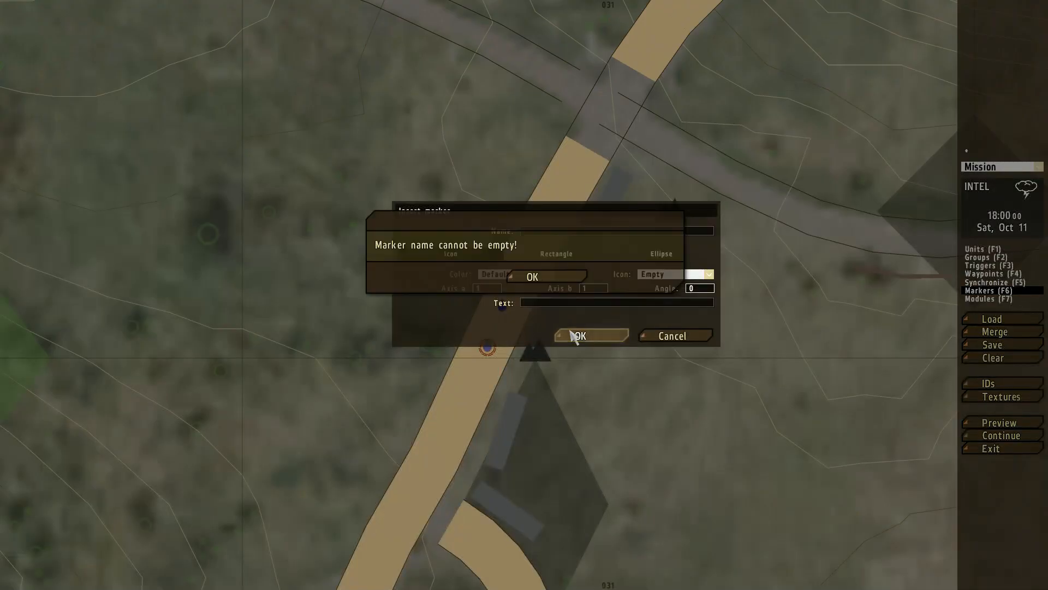
left_click(548, 277)
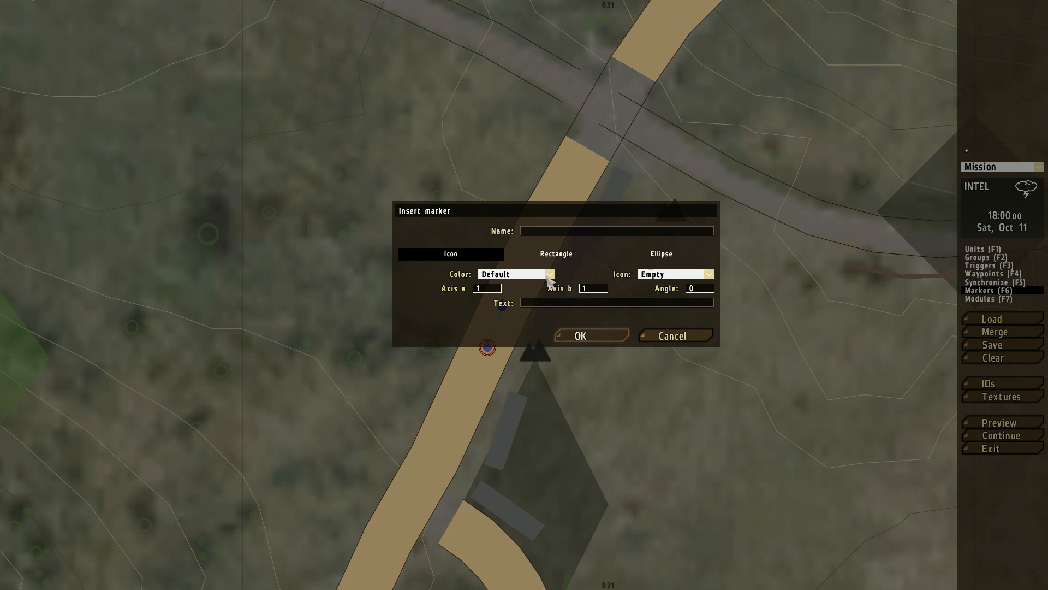
left_click(548, 276)
left_click(526, 305)
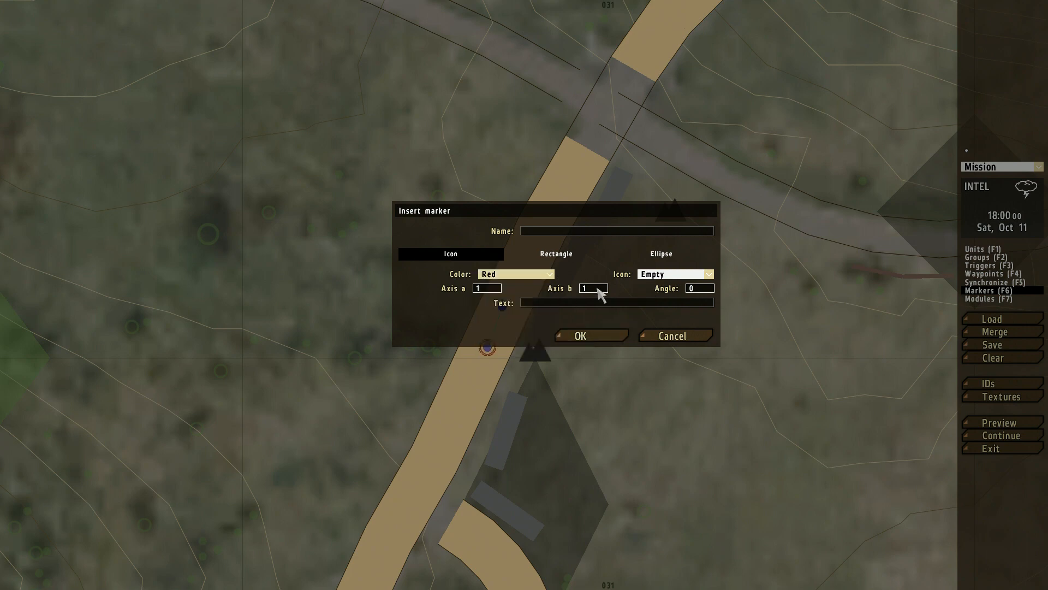
left_click(667, 274)
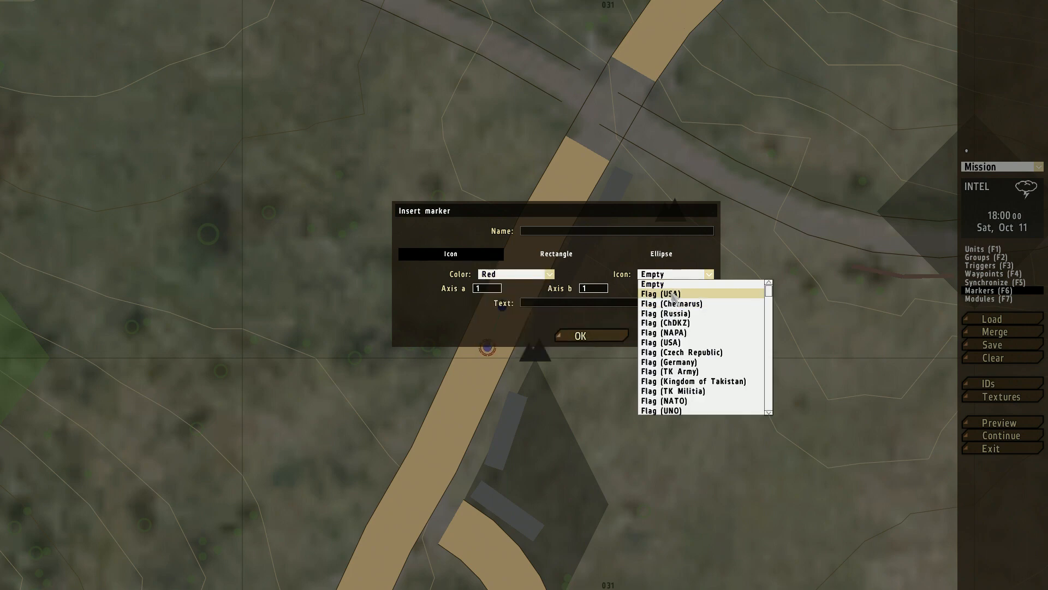
left_click(658, 293)
left_click(592, 337)
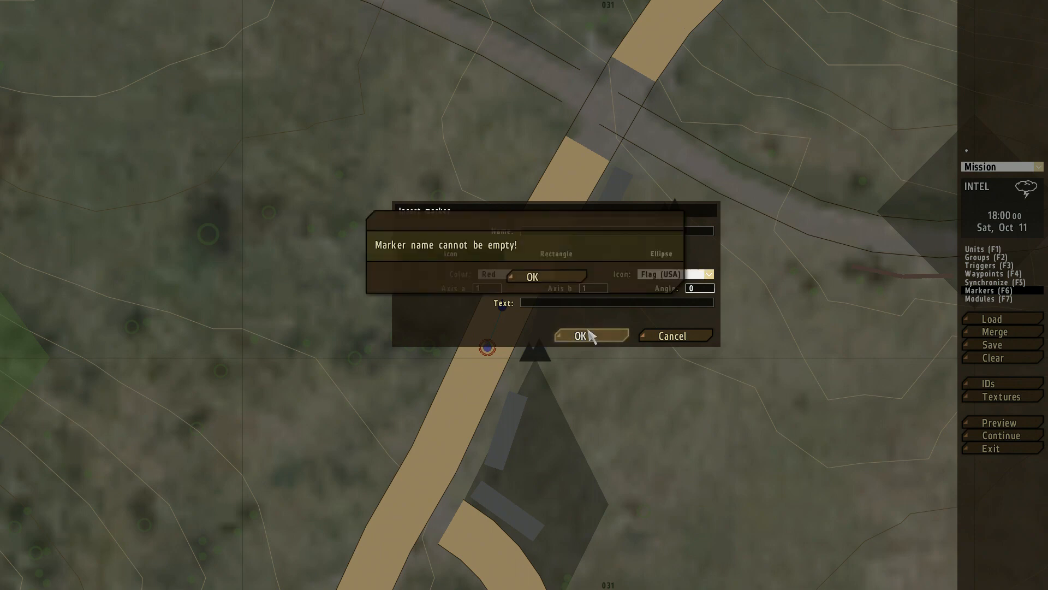
left_click(547, 277)
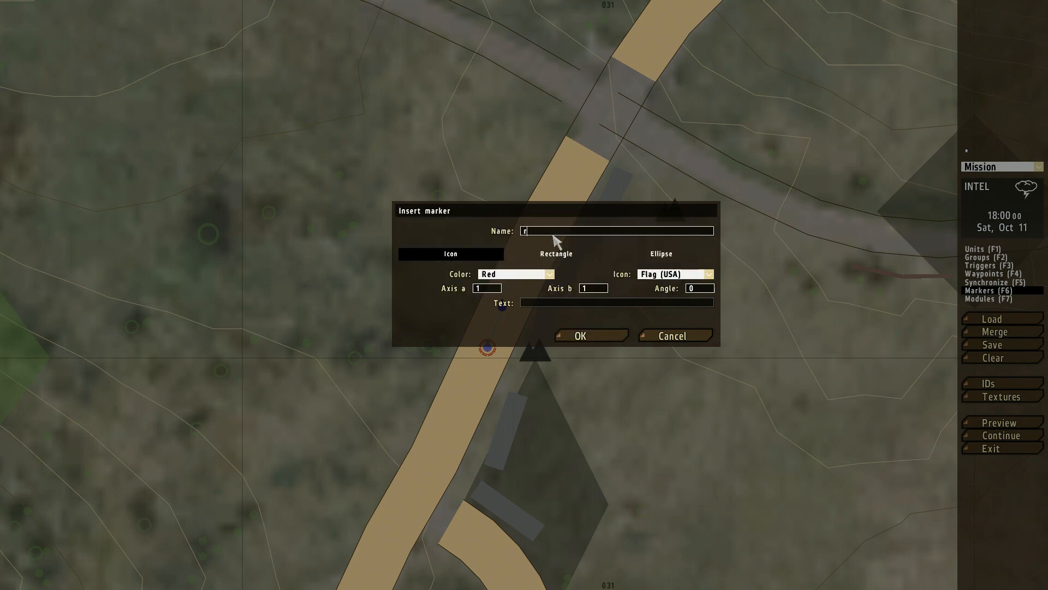
left_click(594, 338)
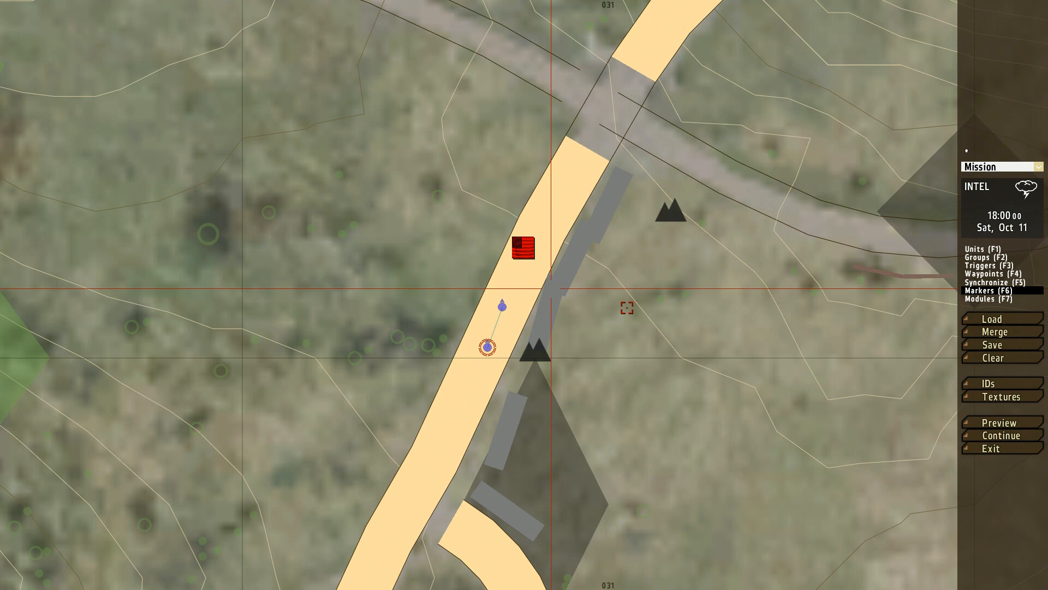
Step: Preview the mission, examine the flag marker on the in-game map, and abort back to the editor
left_click(1003, 423)
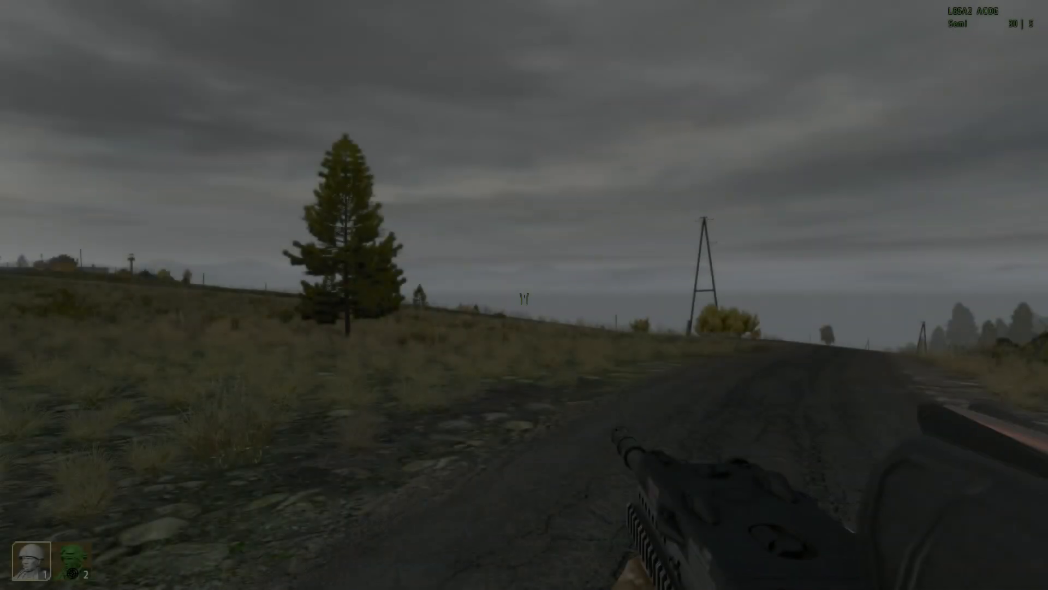
key("m")
scroll(465, 334, "down", 3)
scroll(474, 342, "up", 6)
right_click_drag(474, 342, 463, 485)
scroll(459, 354, "up", 2)
right_click_drag(459, 354, 601, 306)
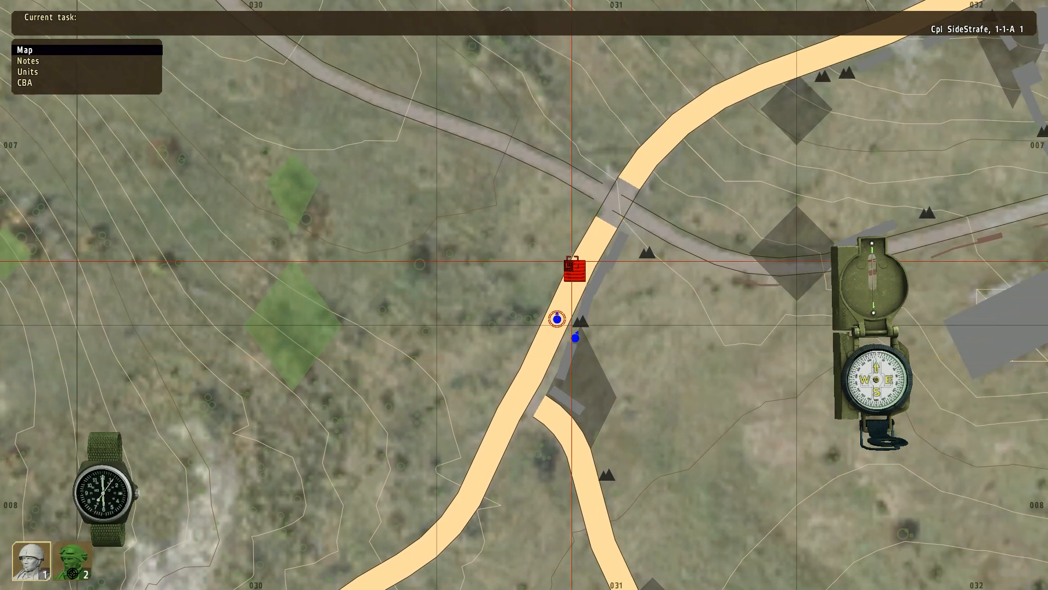
key("m")
key("Escape")
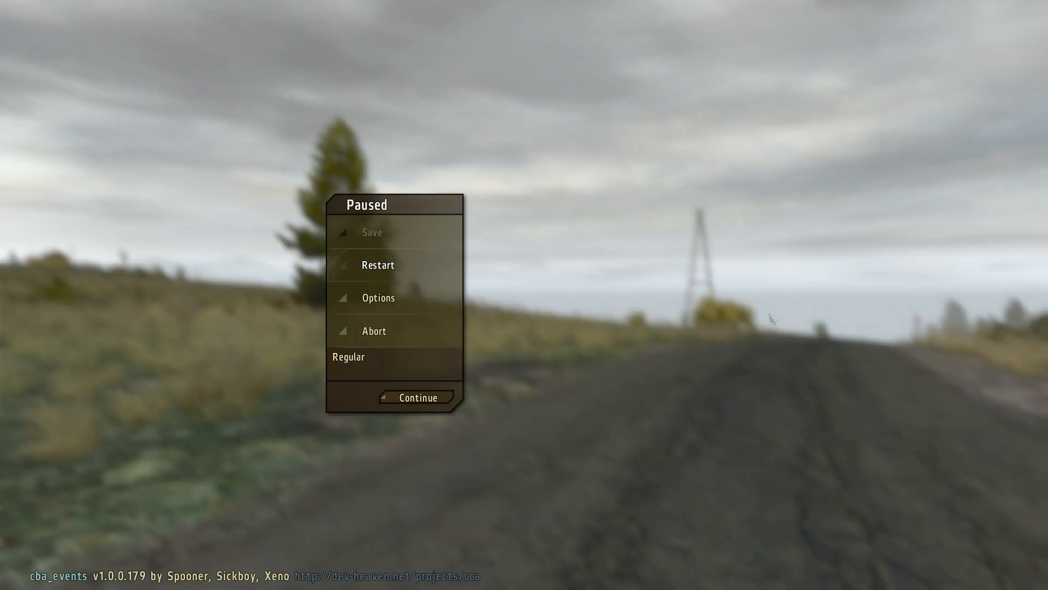
left_click(424, 327)
left_click(557, 285)
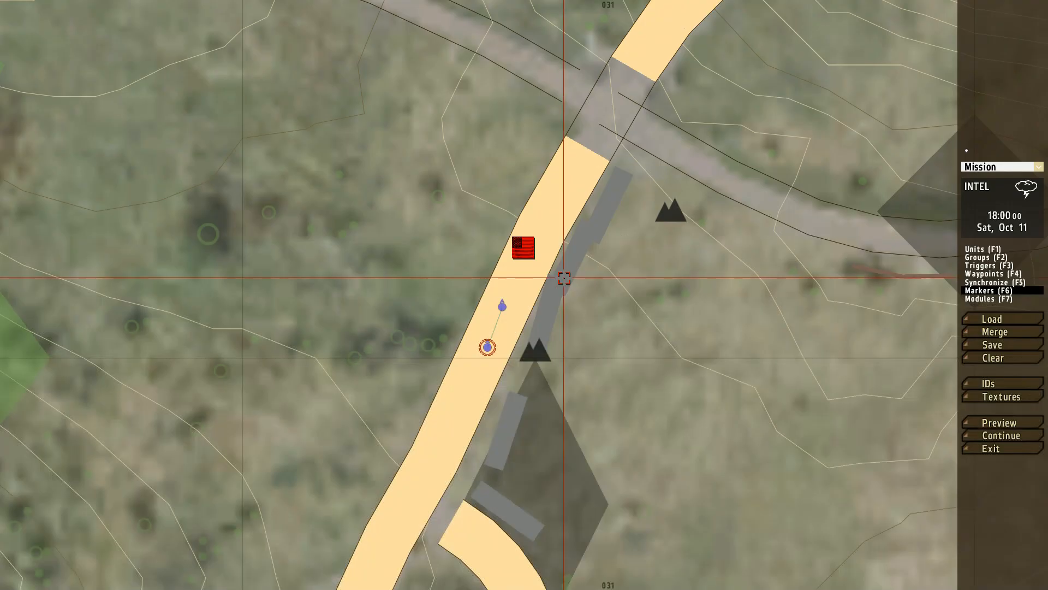
scroll(710, 329, "down", 2)
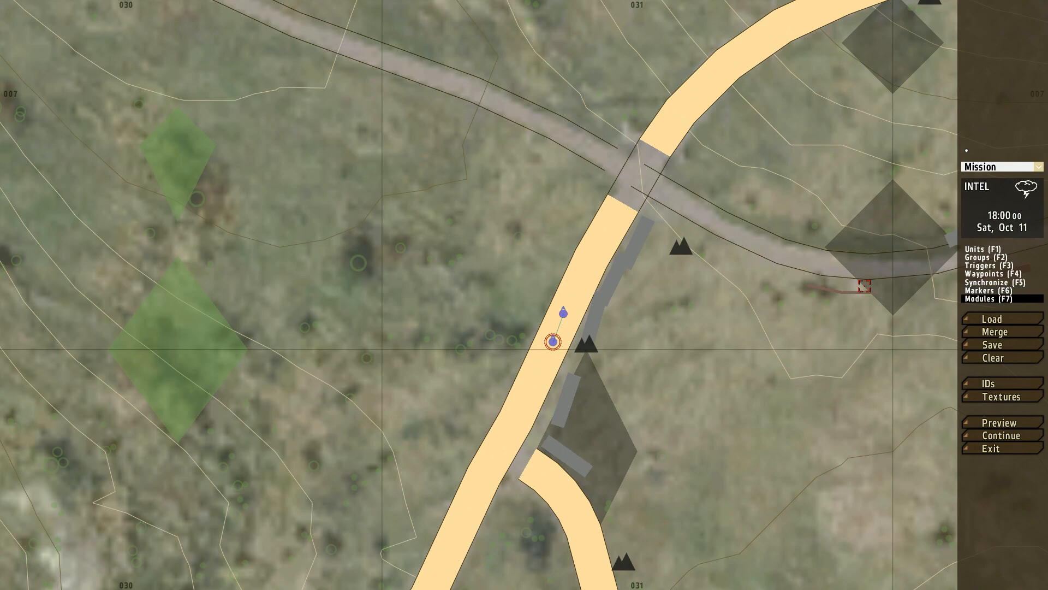
Step: Browse the available module types for a new module by the road, and close the dialog without inserting one
double_click(605, 237)
left_click(514, 167)
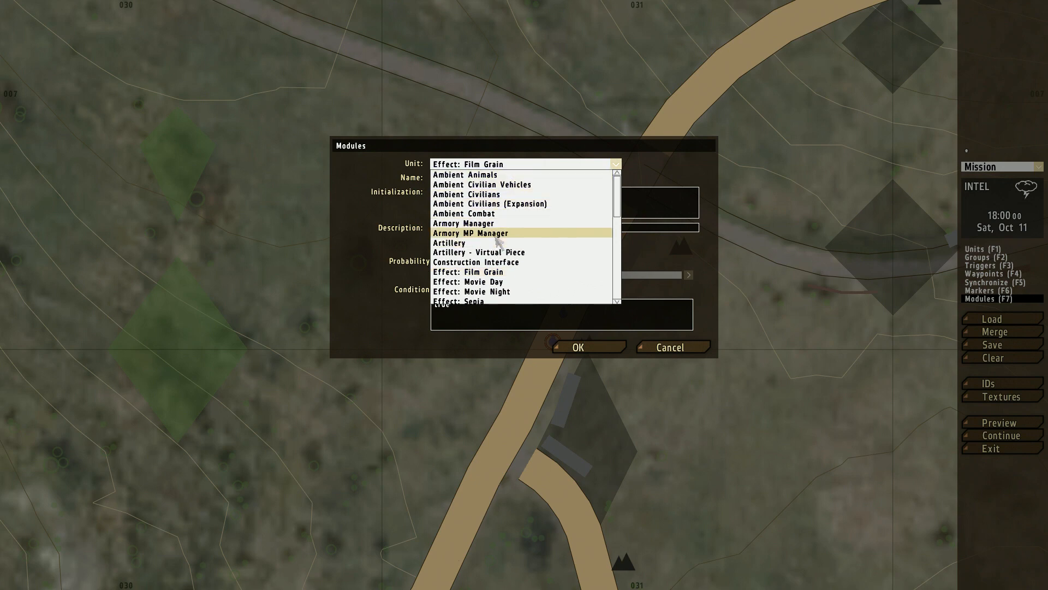
scroll(521, 248, "down", 13)
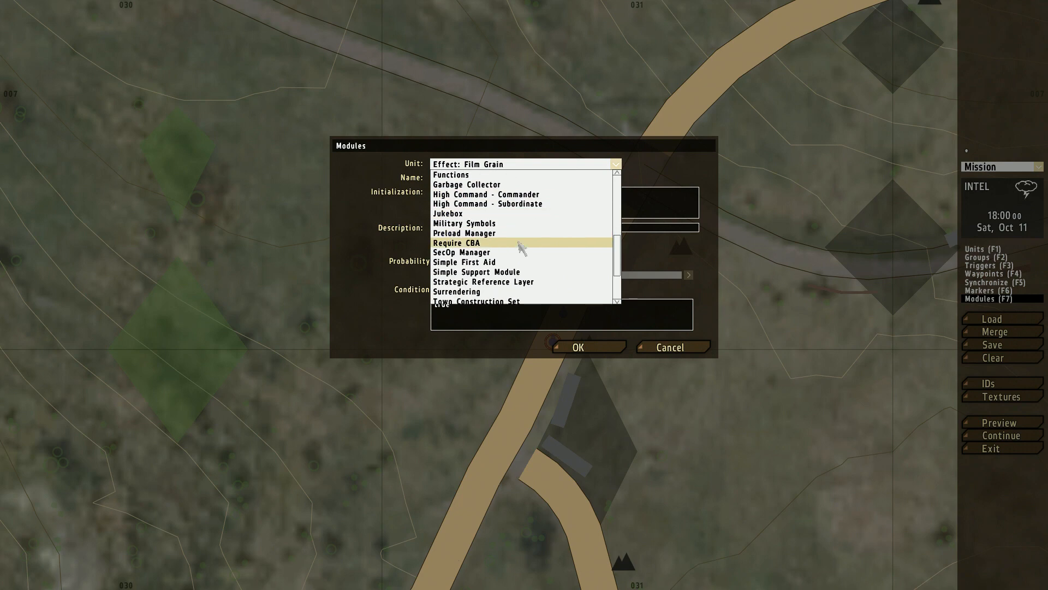
scroll(522, 248, "down", 7)
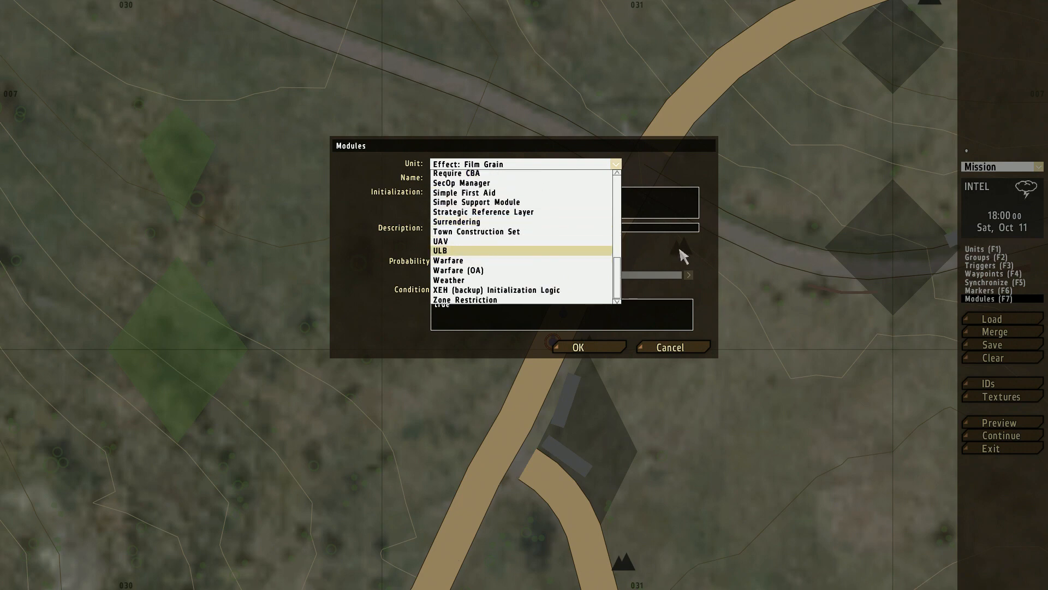
left_click(664, 340)
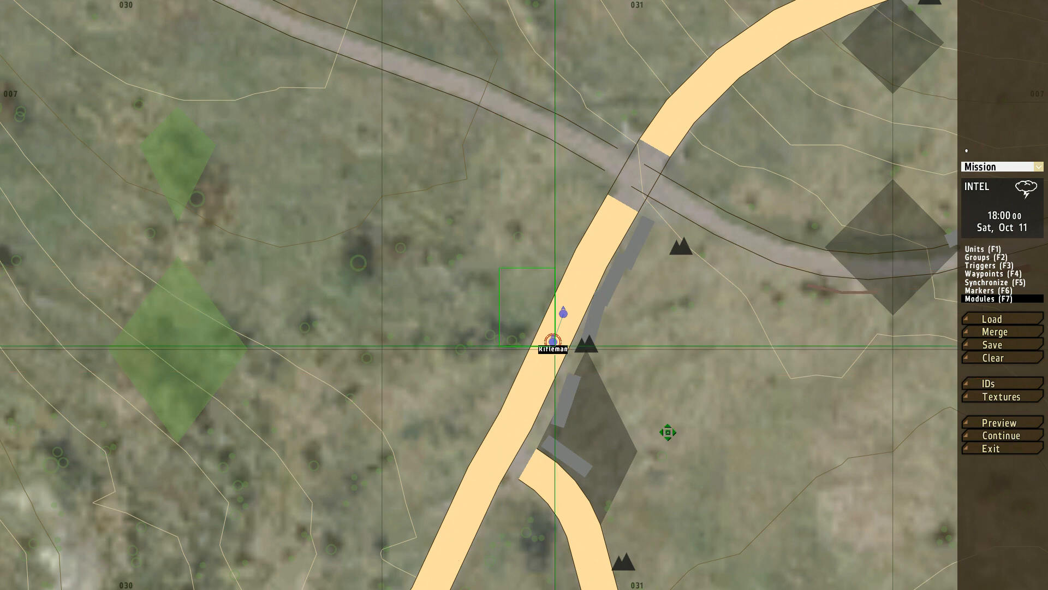
Step: Clear the entire mission of all placed objects
left_click(992, 361)
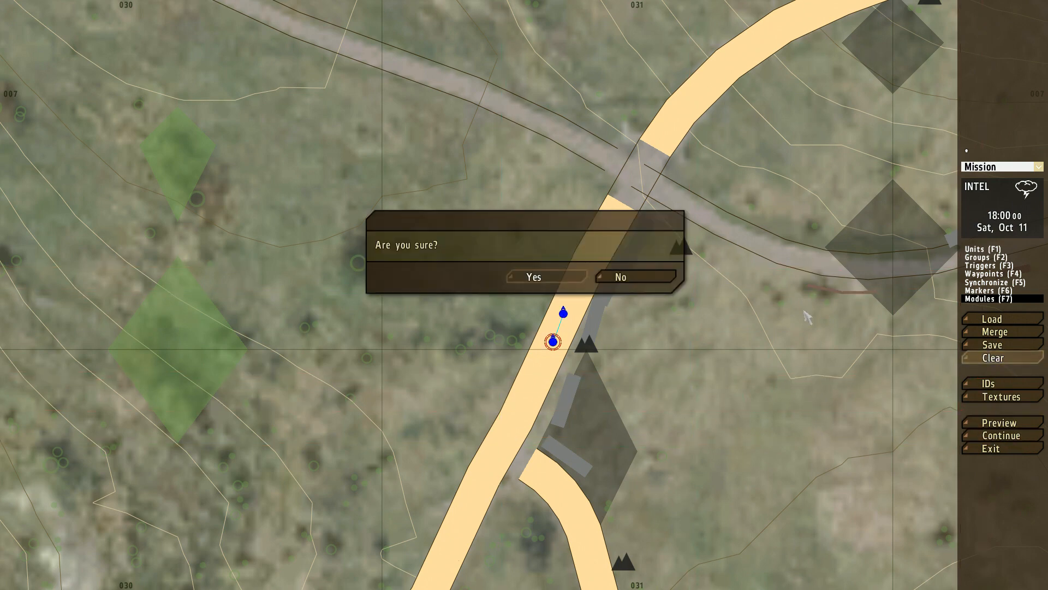
left_click(570, 276)
Step: Insert a BLUFOR BAF Infantry (MTP) Section group on the main road just west of the road junction in Kamenyy
scroll(671, 270, "down", 3)
right_click_drag(677, 272, 396, 405)
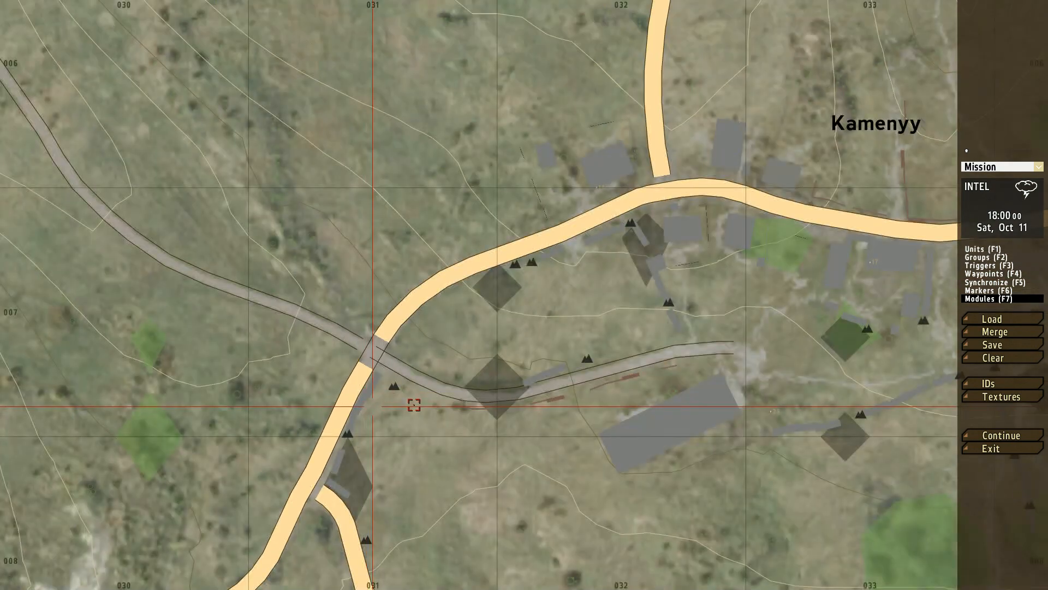
right_click_drag(693, 251, 610, 274)
scroll(610, 275, "up", 6)
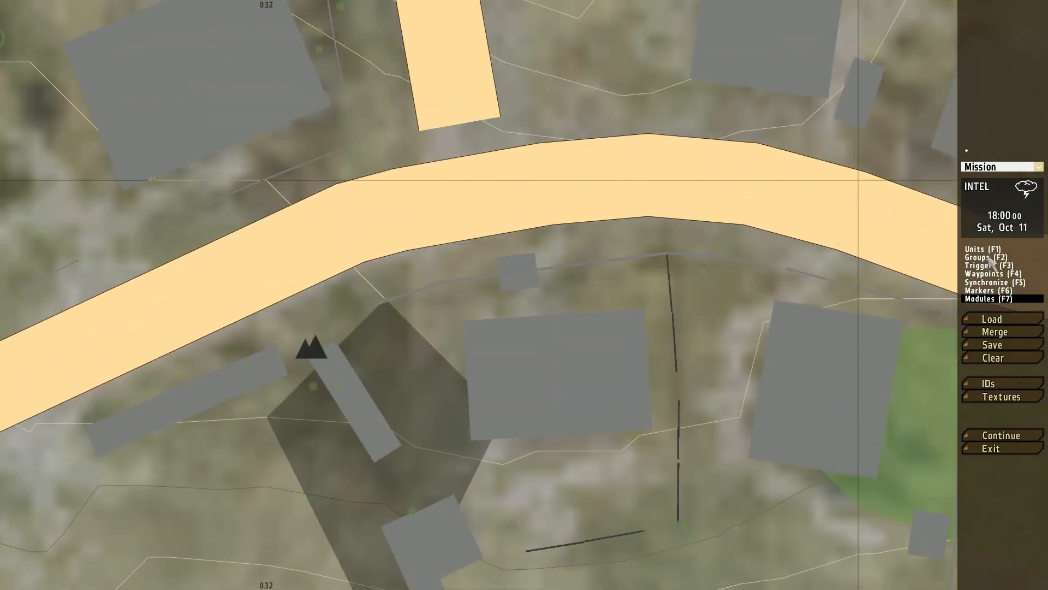
double_click(311, 171)
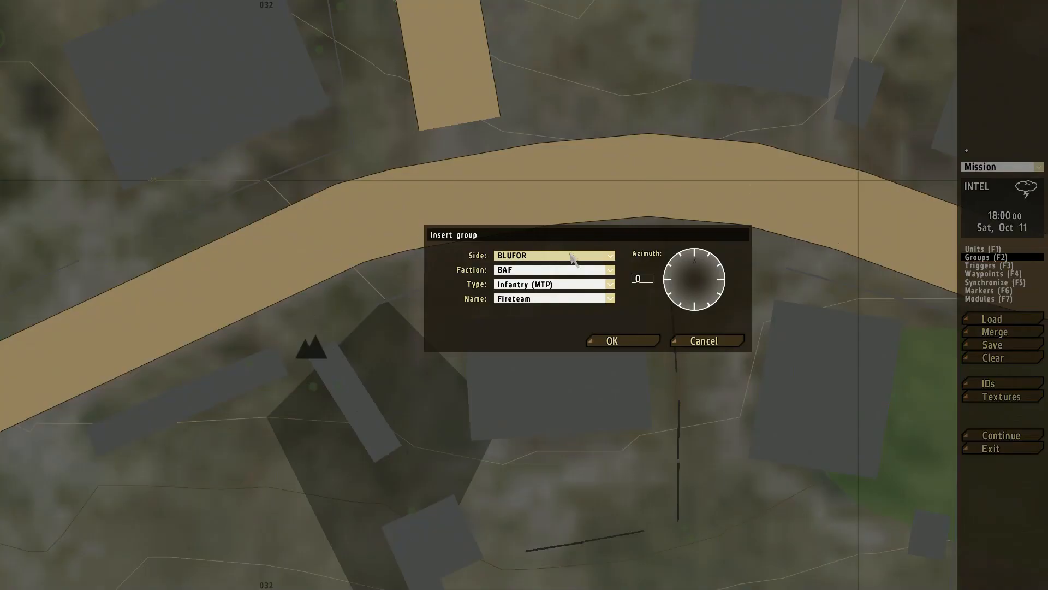
left_click(529, 285)
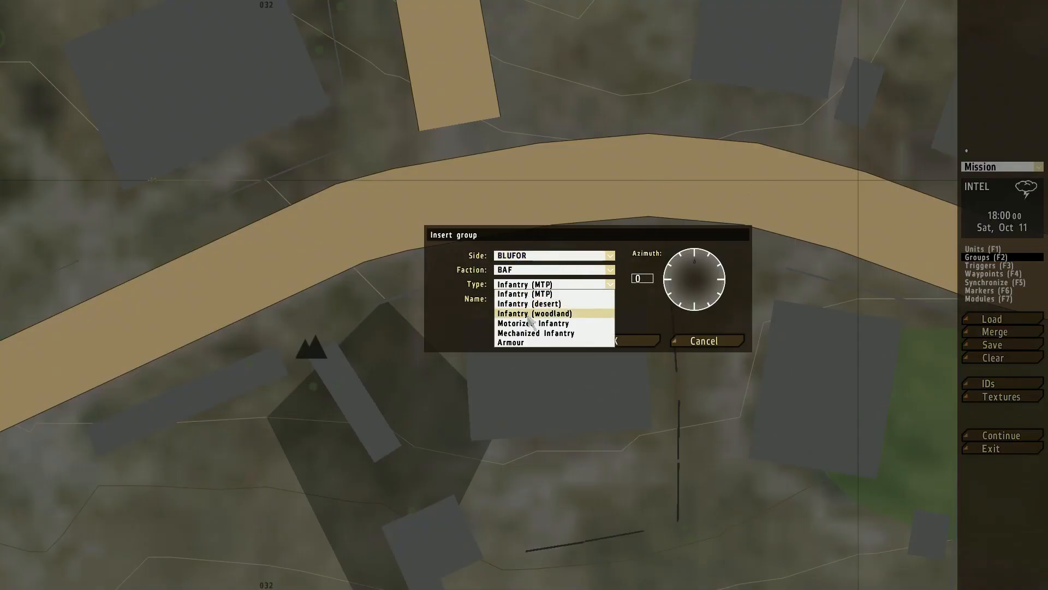
left_click(542, 294)
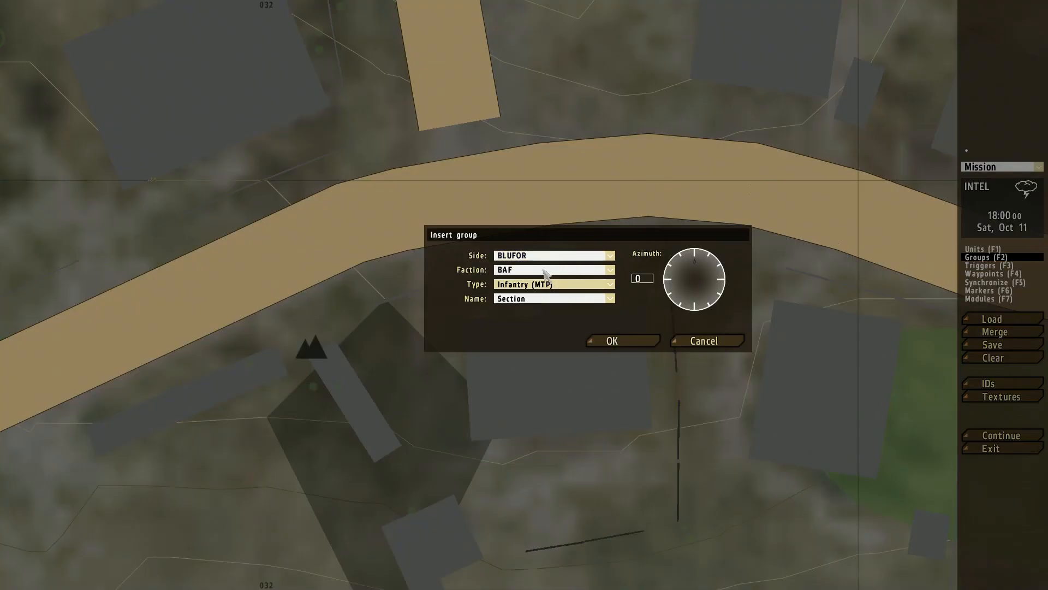
left_click(524, 305)
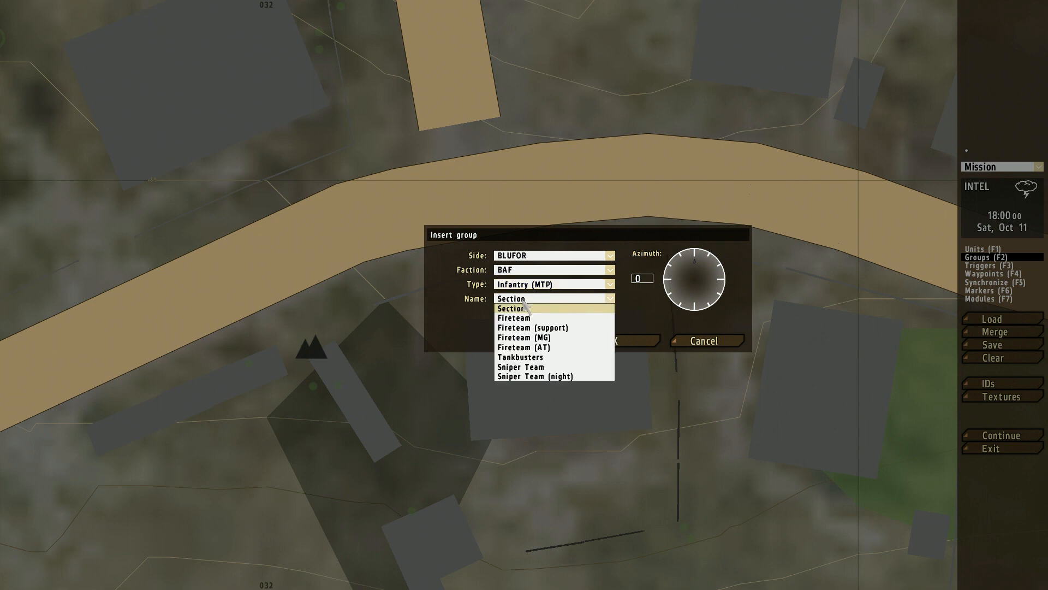
left_click(526, 308)
left_click(621, 341)
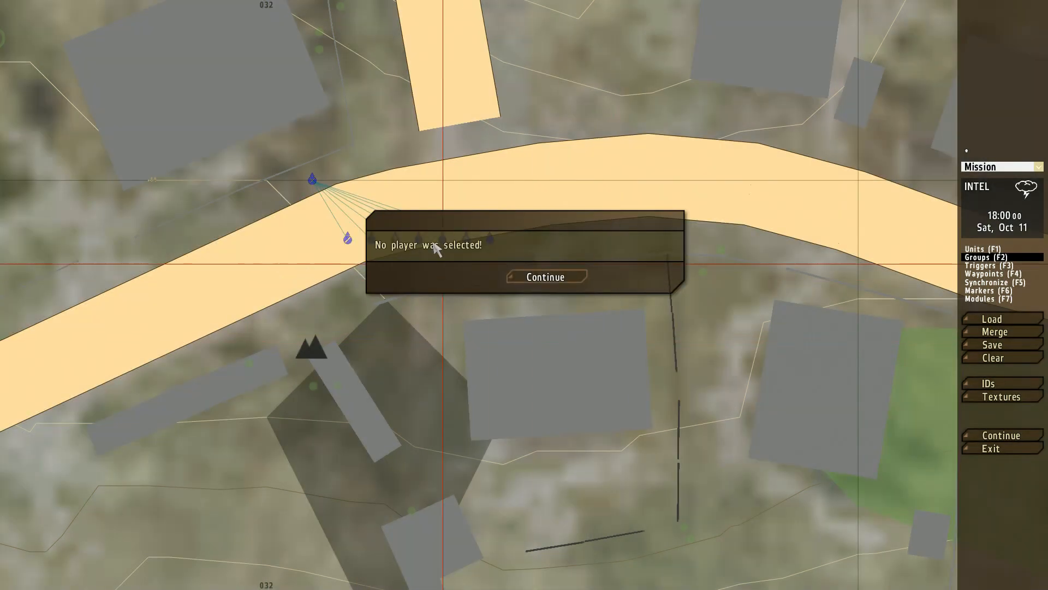
Step: Dismiss the missing-player notice and set the group's Section Leader as the Player
left_click(571, 283)
double_click(313, 182)
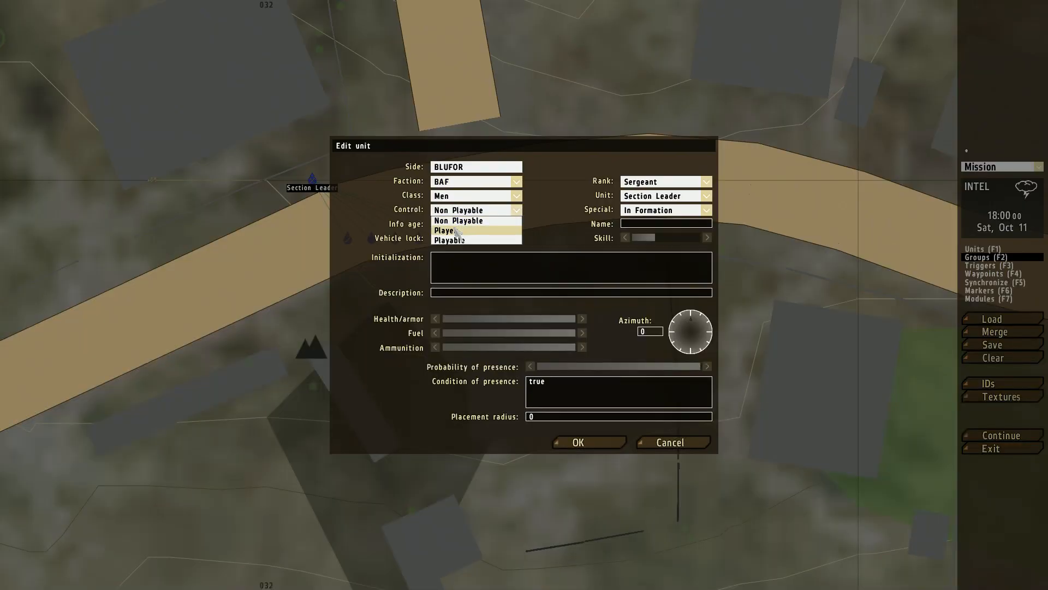
left_click(584, 442)
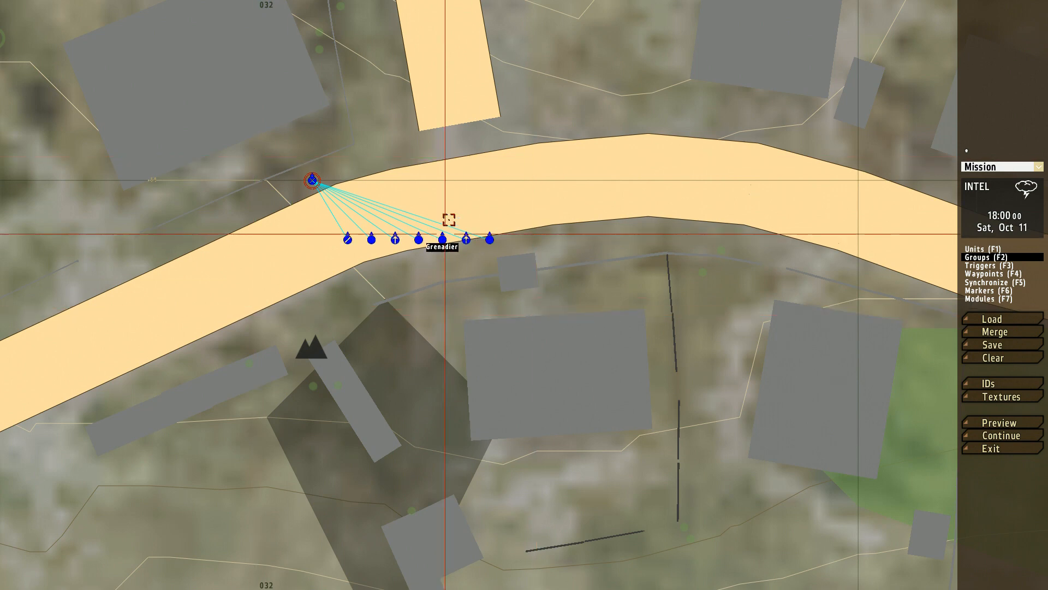
right_click_drag(491, 187, 594, 277)
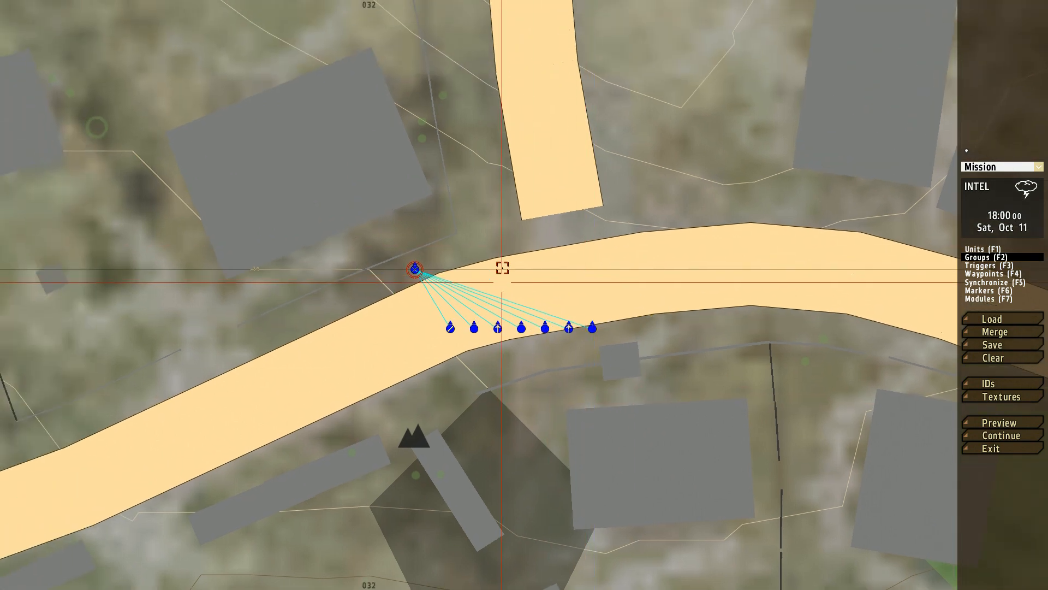
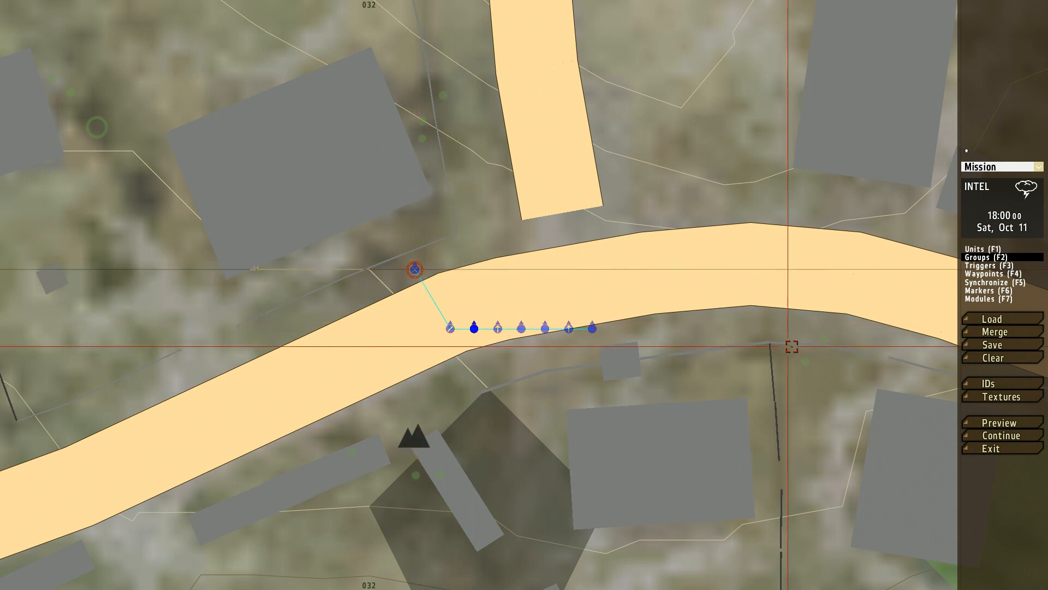
Step: Preview the mission as the Section Leader and abort it to return to the editor
left_click(1005, 421)
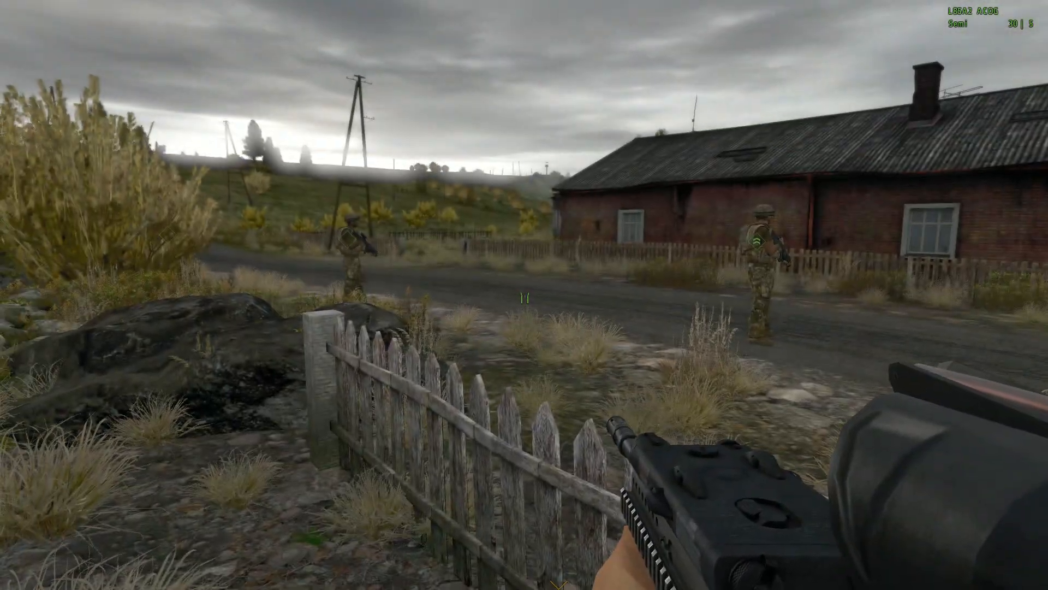
key("Escape")
left_click(413, 328)
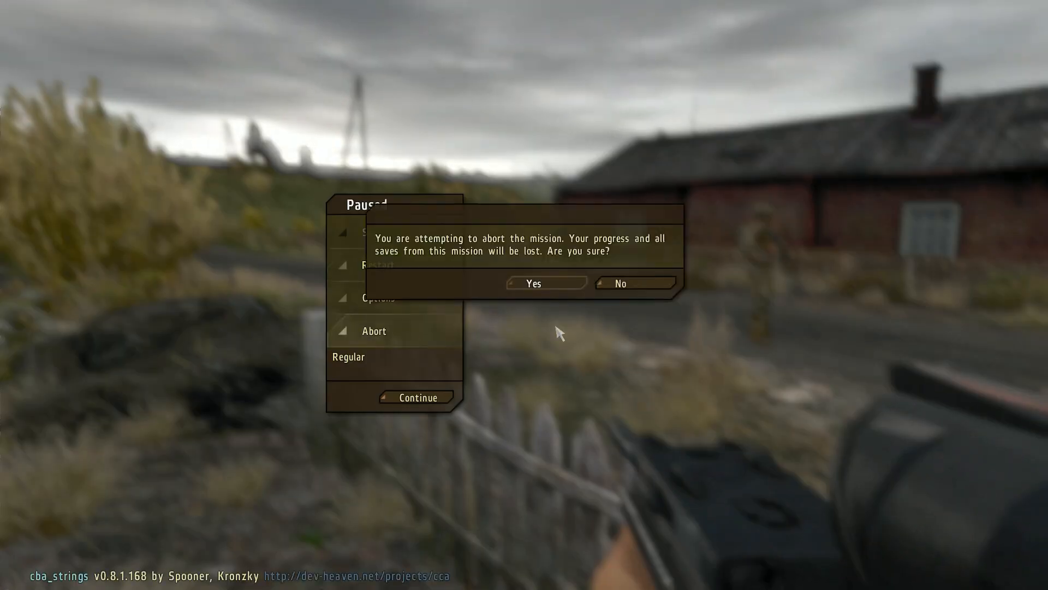
left_click(535, 282)
Step: Shift the whole section slightly with group editing, and move only the Section Leader onto the road with unit editing
left_click_drag(333, 201, 655, 383)
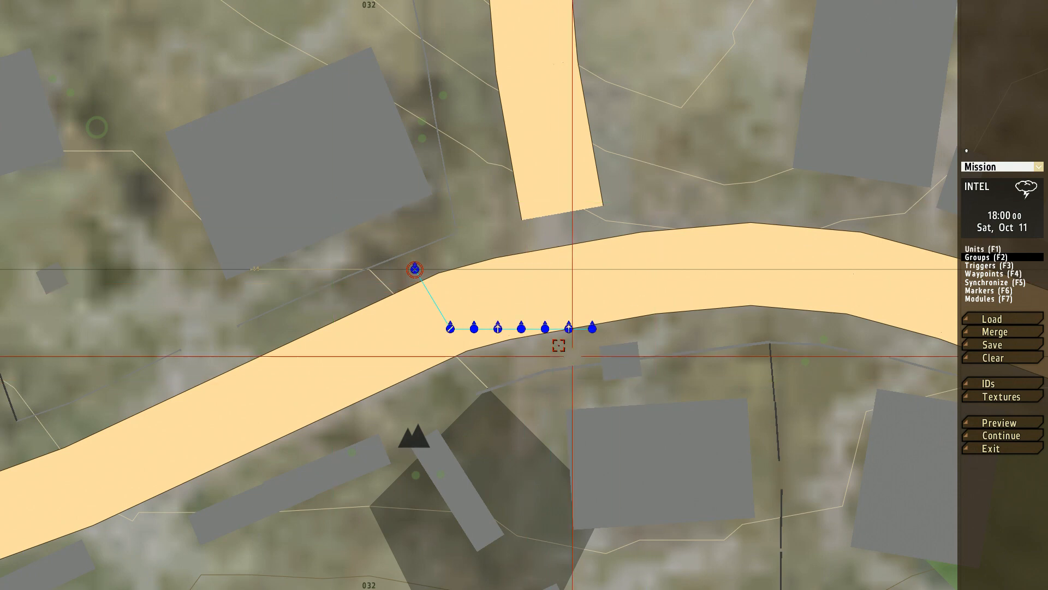
left_click_drag(592, 327, 416, 269)
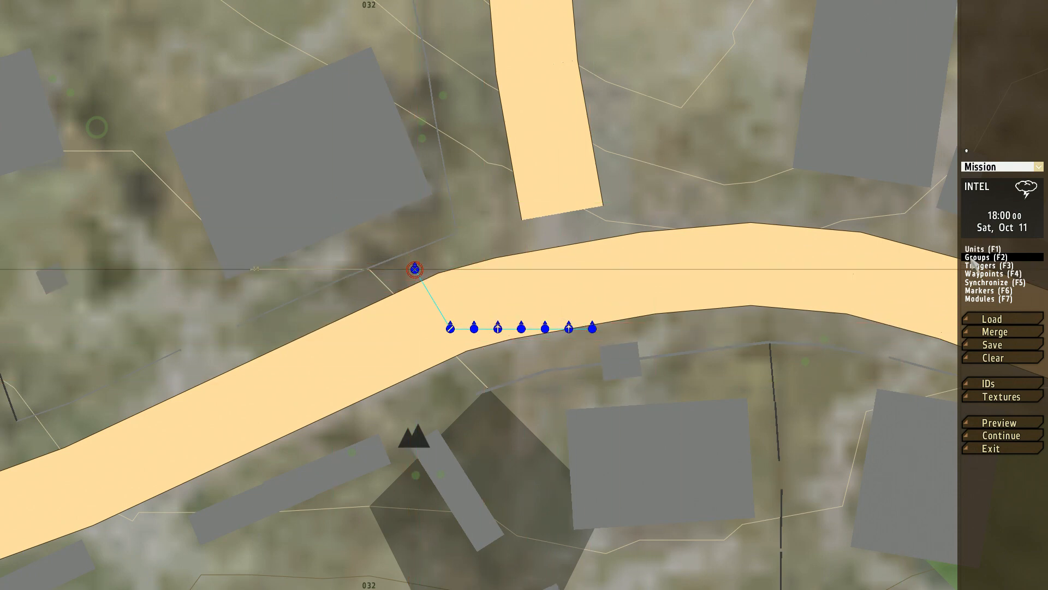
mouse_move(415, 269)
left_mouse_down()
mouse_move(479, 320)
mouse_move(413, 271)
left_mouse_up()
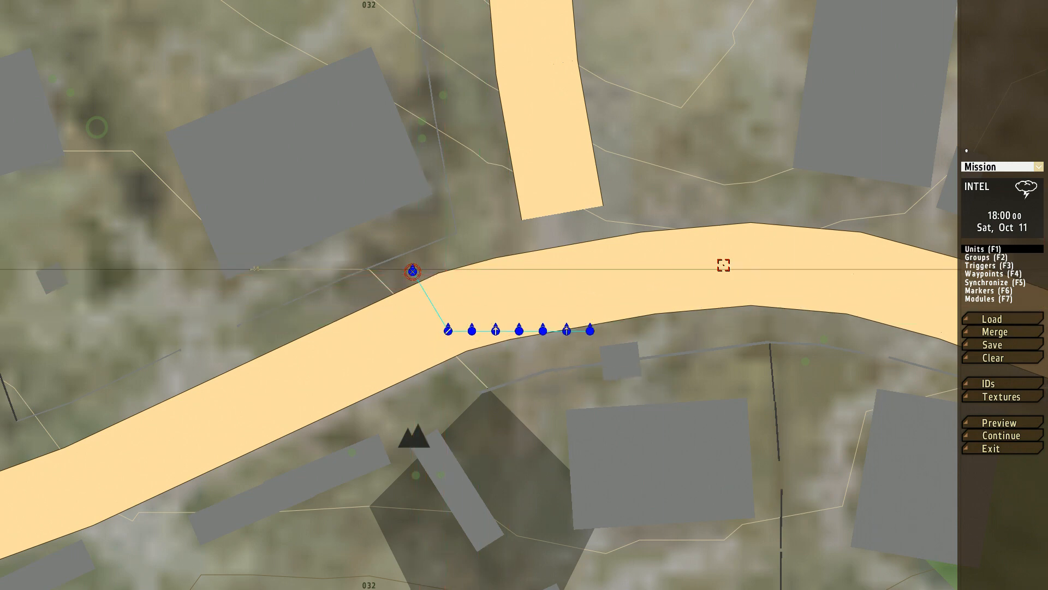
left_click_drag(413, 272, 466, 293)
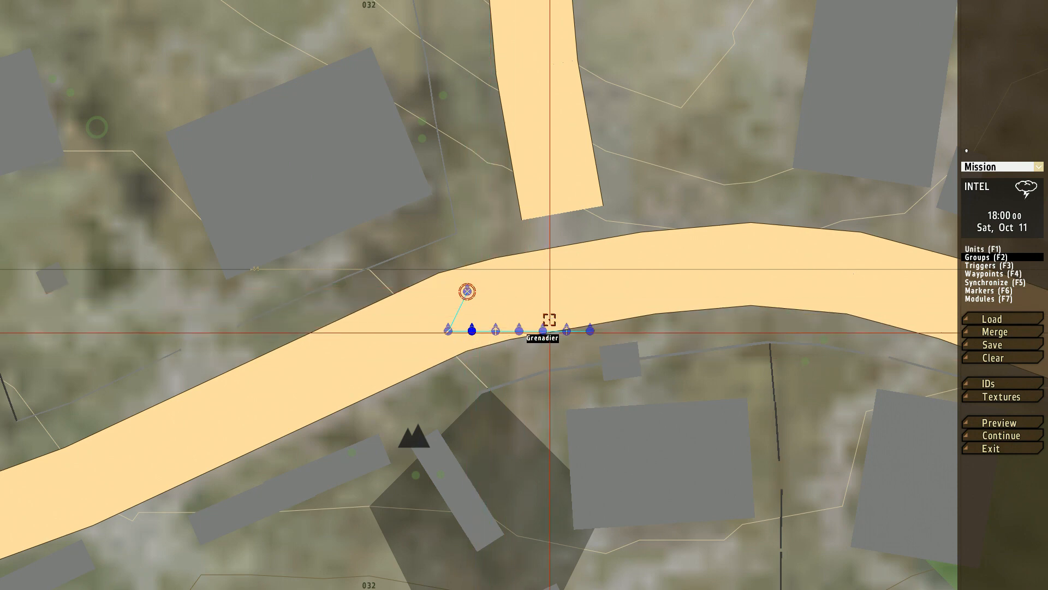
left_click_drag(682, 371, 684, 370)
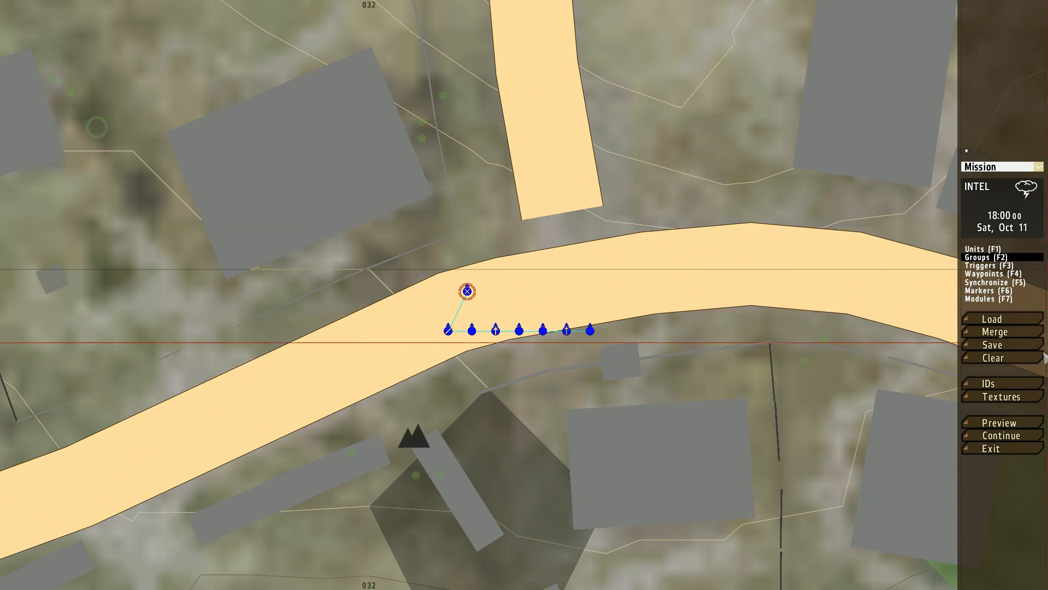
Step: Clear the whole mission and insert a BLUFOR BAF Infantry (MTP) Section group on the main road west of the junction
left_click(1003, 357)
left_click(535, 275)
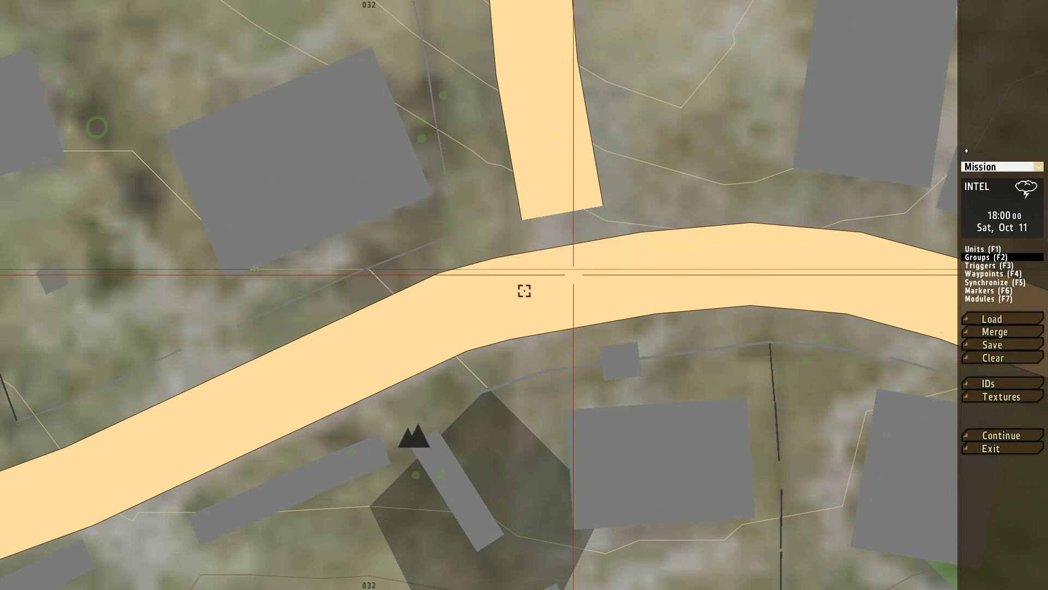
double_click(442, 297)
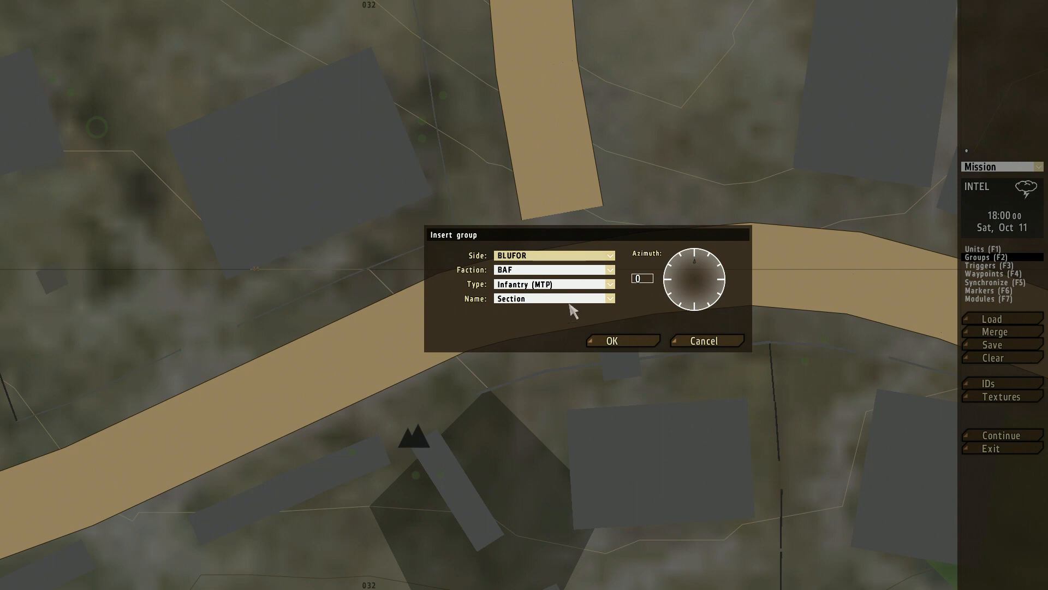
left_click(610, 342)
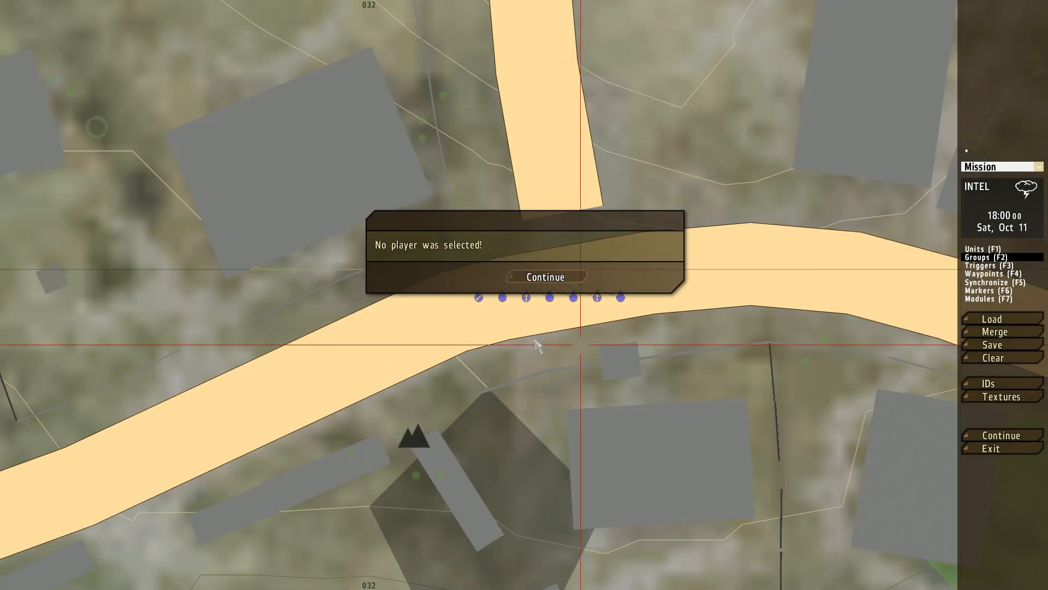
Step: Dismiss the missing-player notice, set the section's Section Leader as the Player, and move the whole group down onto the road
left_click(544, 276)
double_click(445, 235)
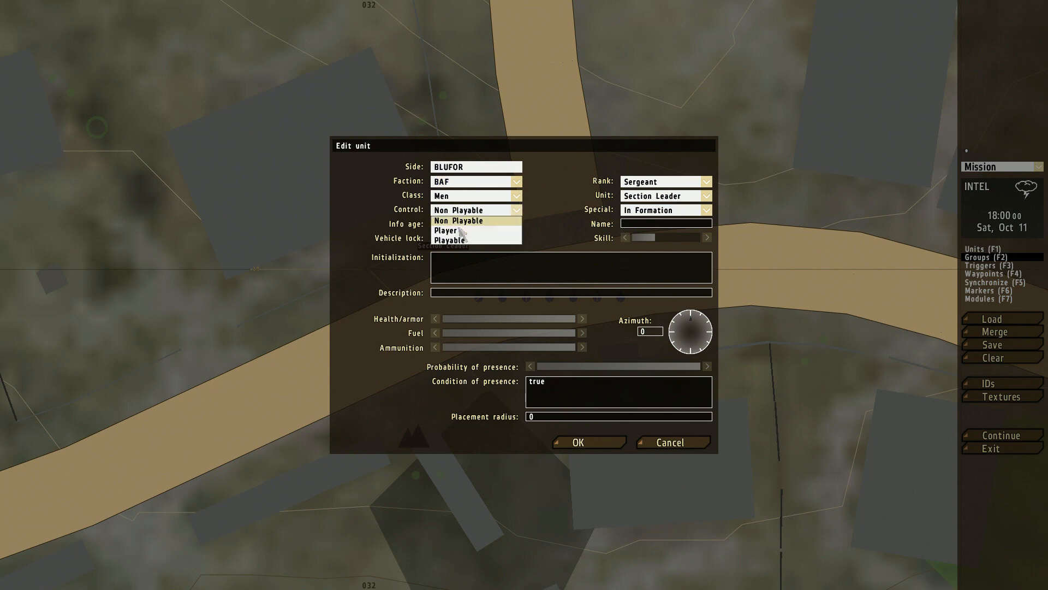
left_click(567, 437)
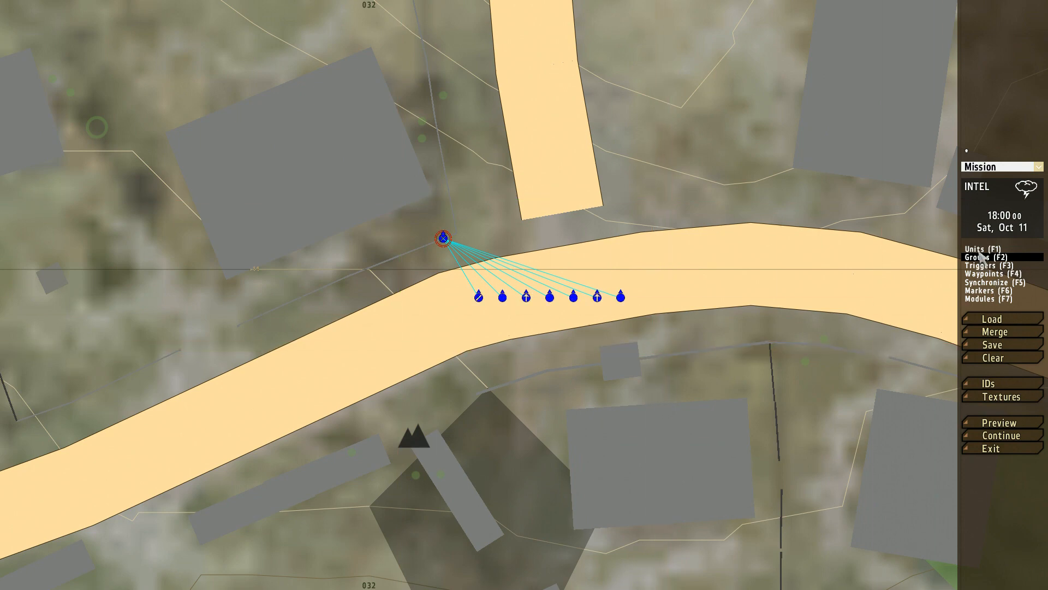
left_click_drag(443, 238, 459, 275)
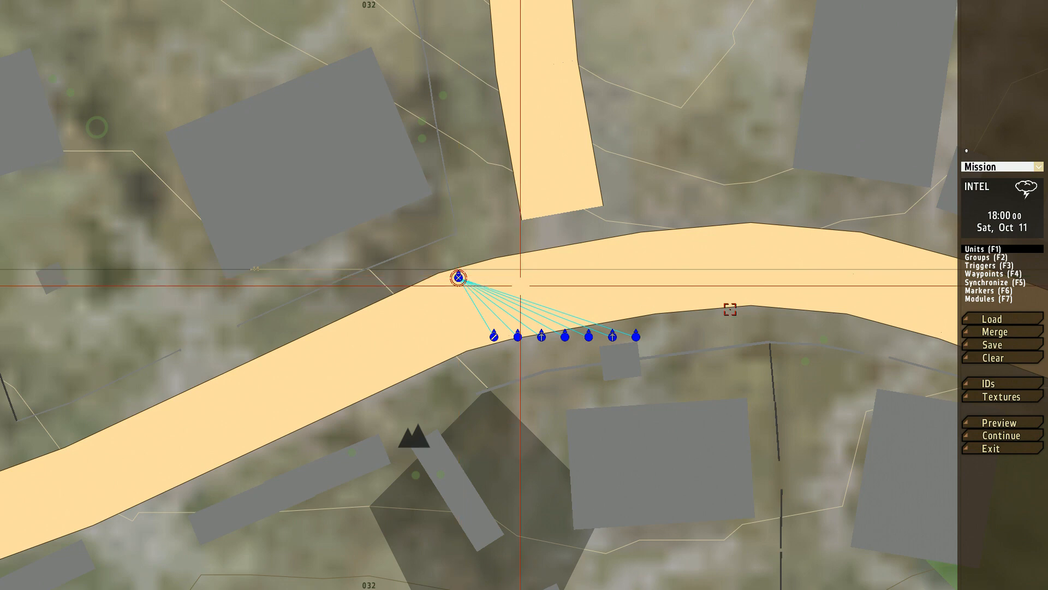
Step: Insert an OPFOR Russia Infantry Squad group on the open ground northeast of the section, beside the Kamenyy label
right_click_drag(855, 288, 541, 326)
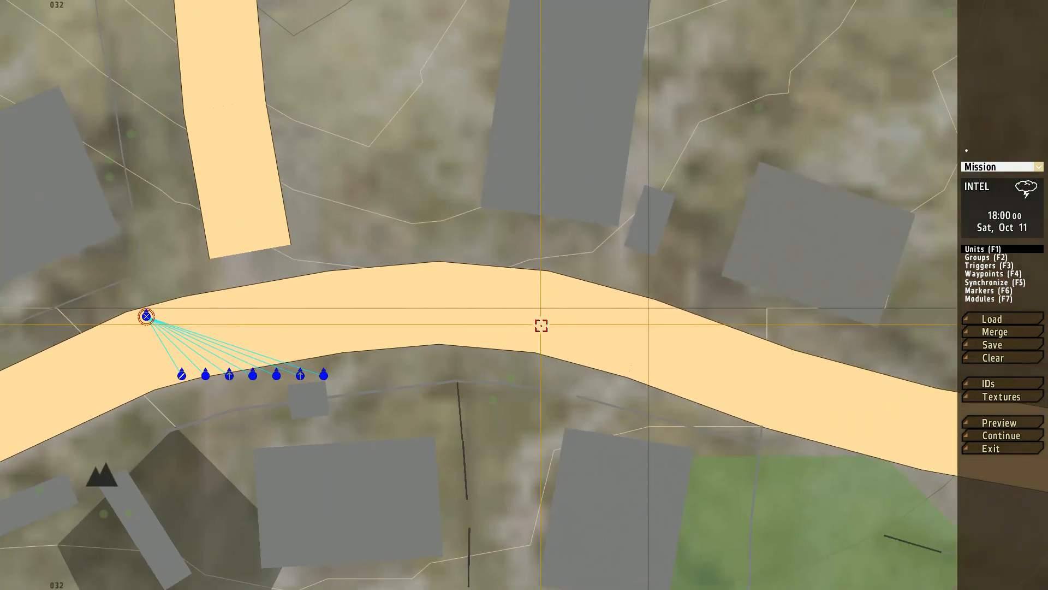
scroll(552, 333, "down", 3)
right_click_drag(458, 268, 486, 326)
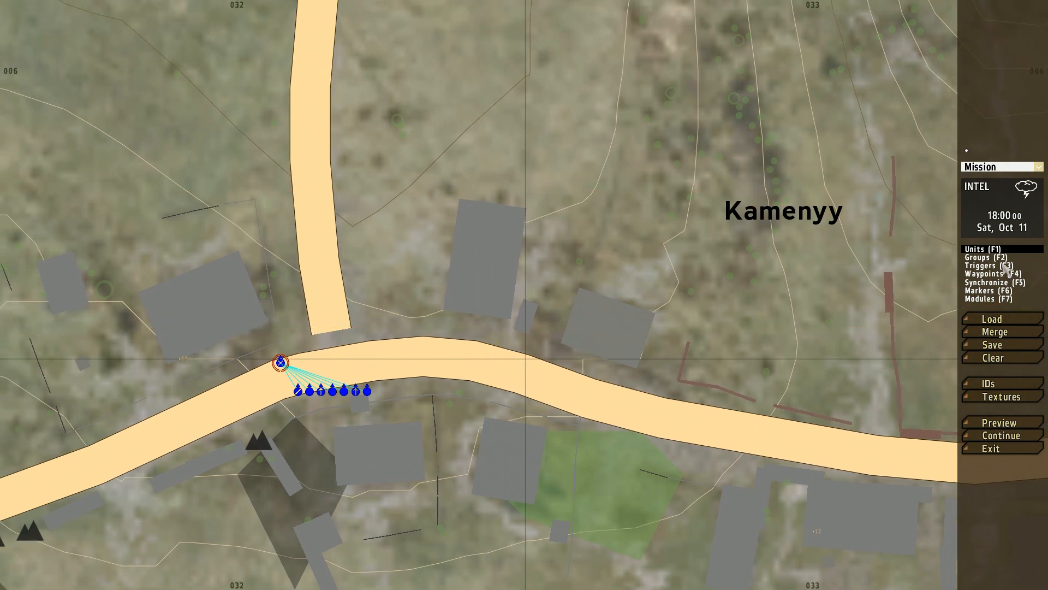
double_click(616, 186)
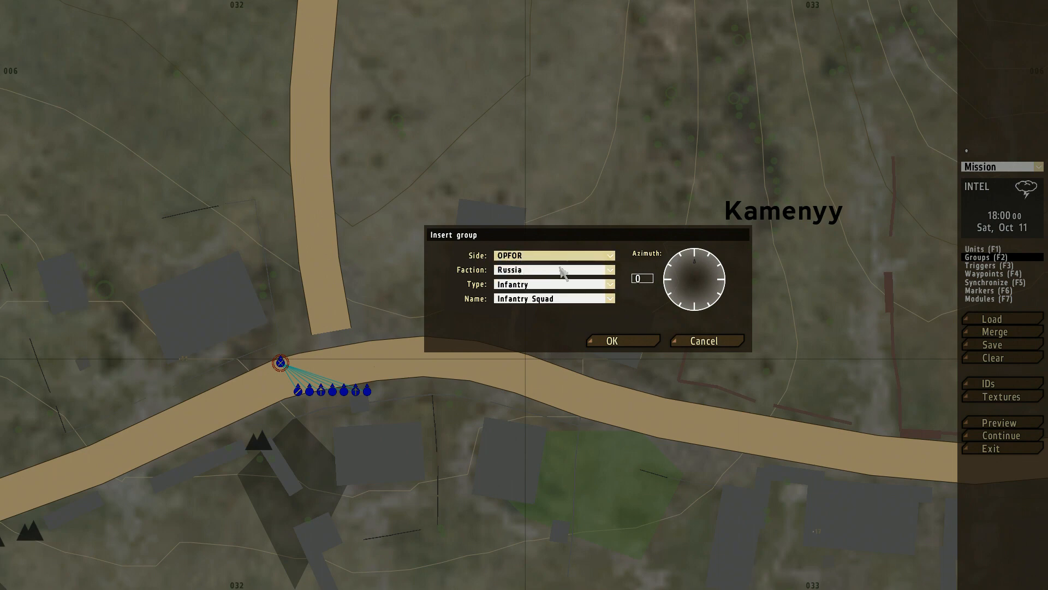
left_click(596, 341)
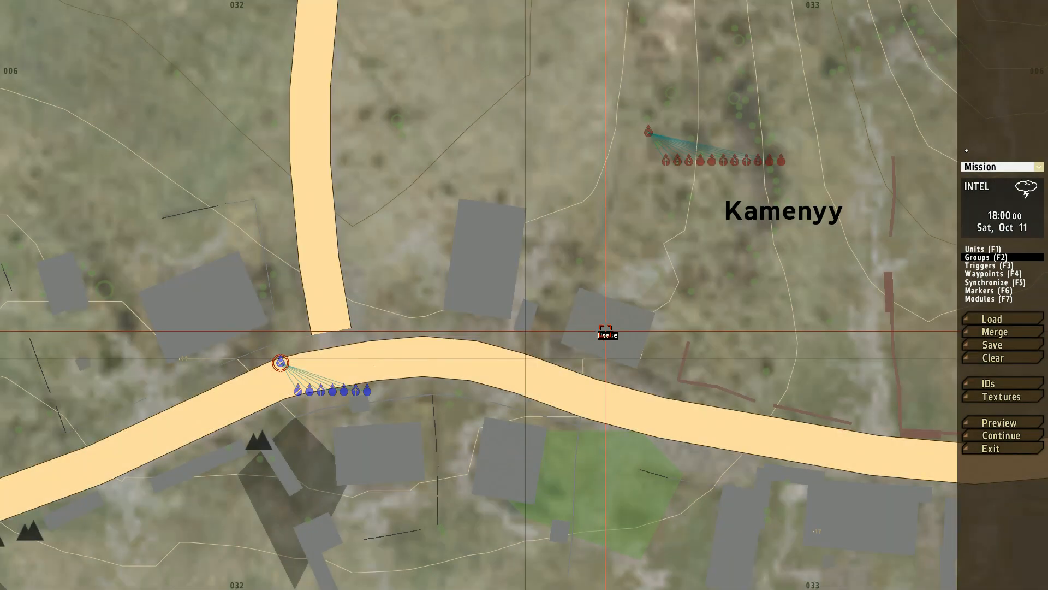
Step: Preview the mission and advance across the road along the wooden house toward the Russian squad
left_click(990, 423)
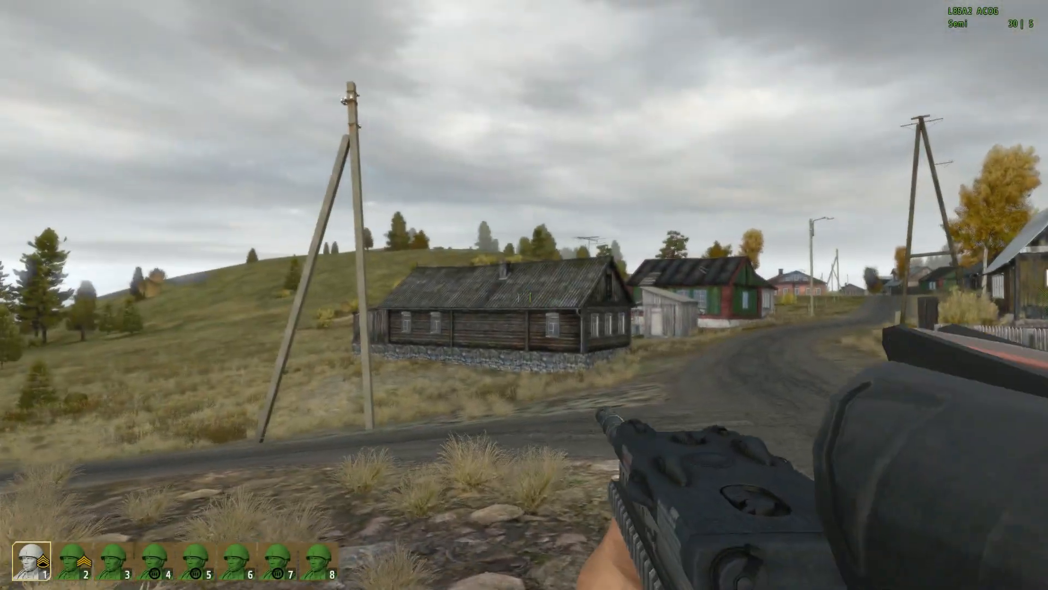
key("w")
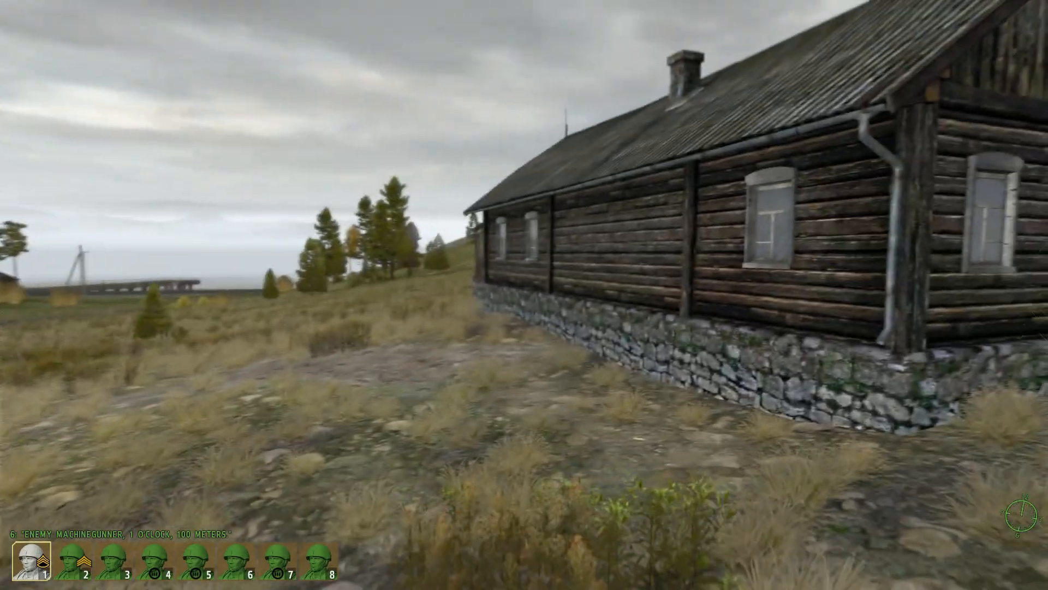
key("w")
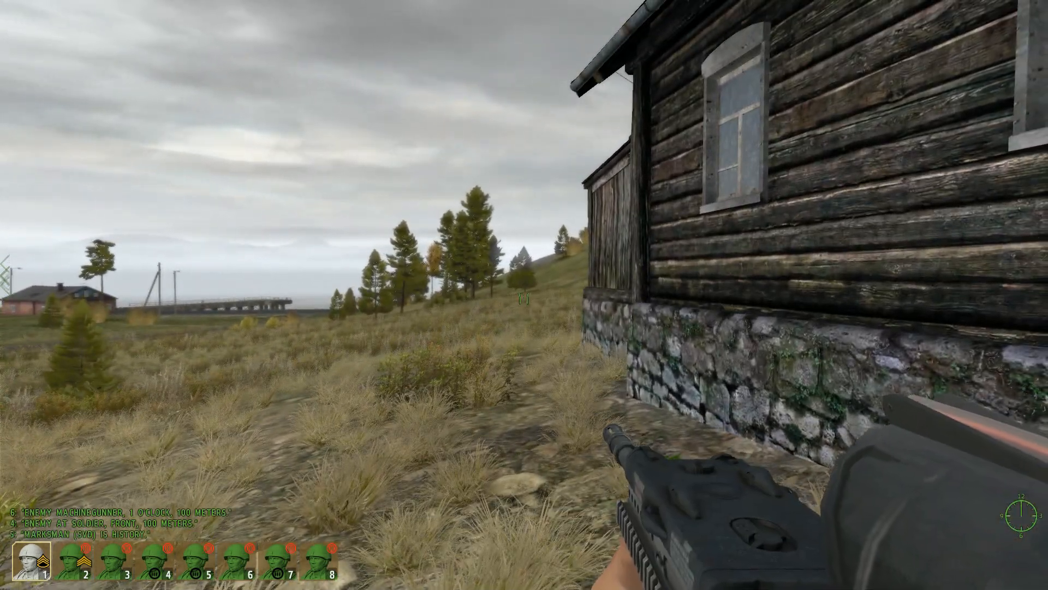
key("w")
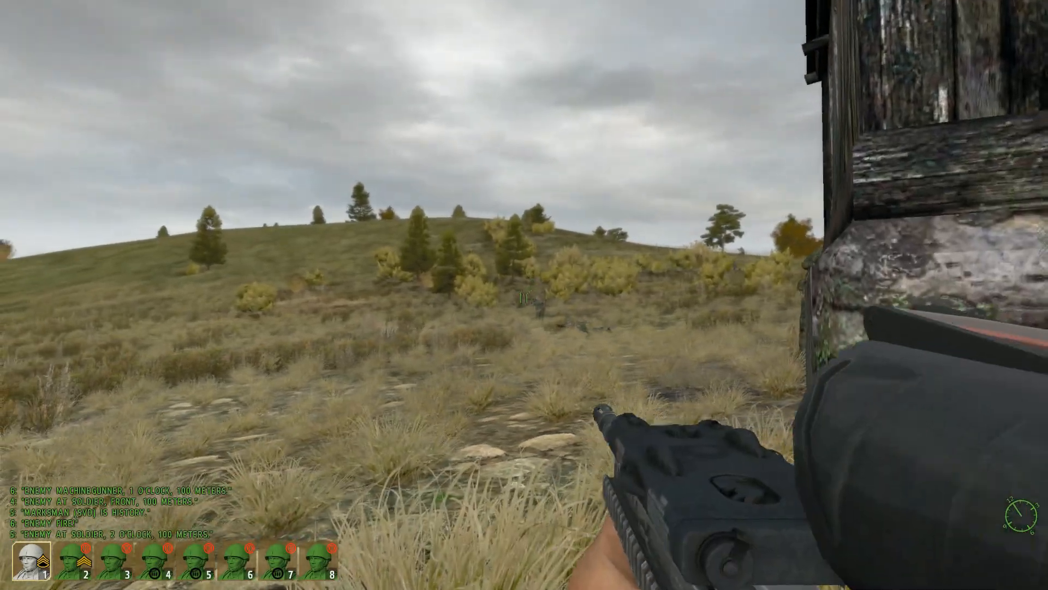
Step: Engage the Russian soldiers around the corner of the wooden house, switching in and out of the rifle scope
right_click(525, 298)
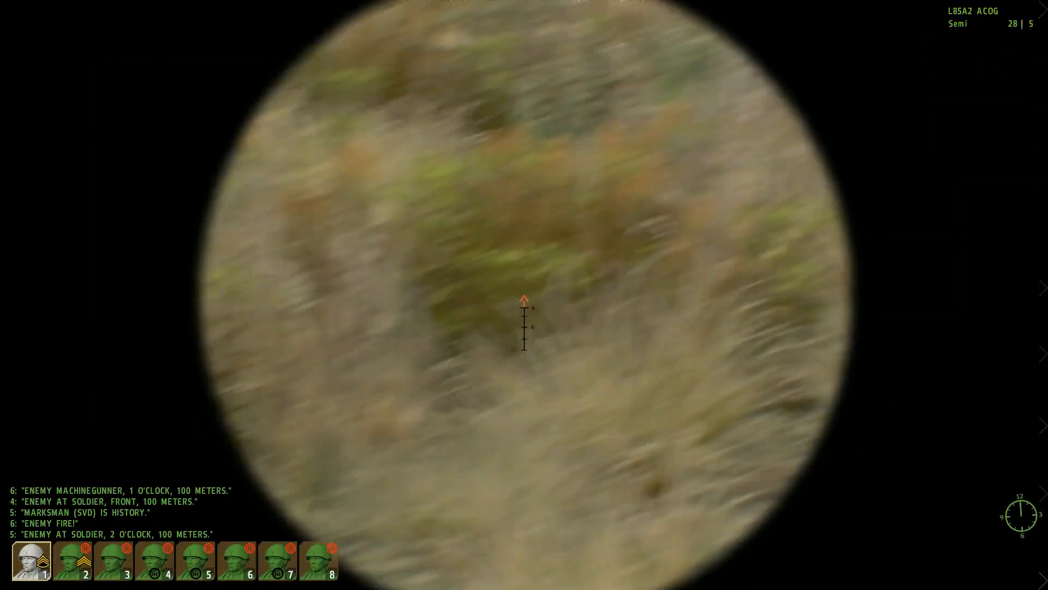
right_click(524, 298)
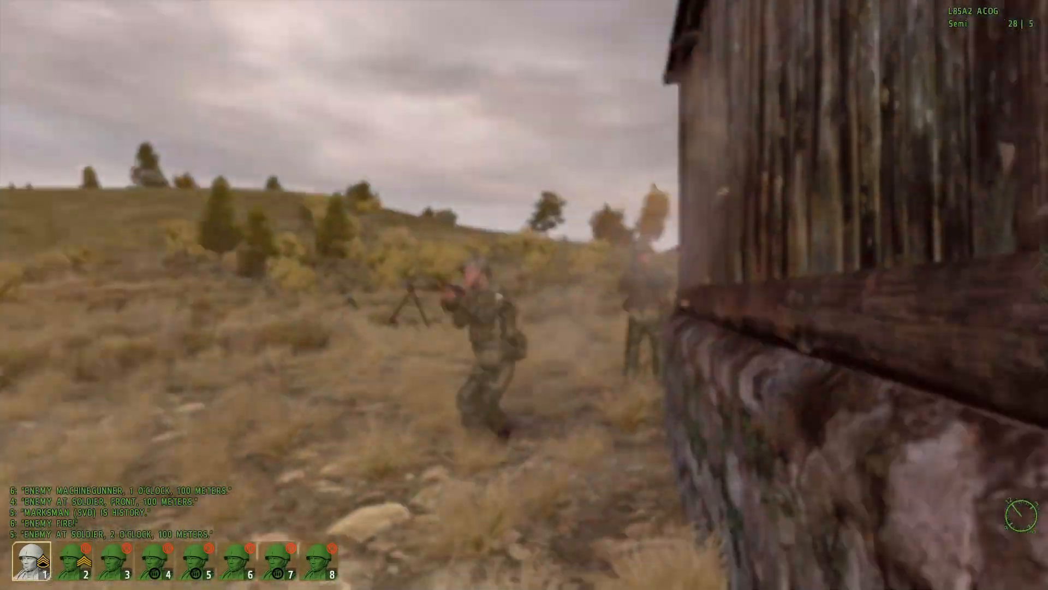
key("s")
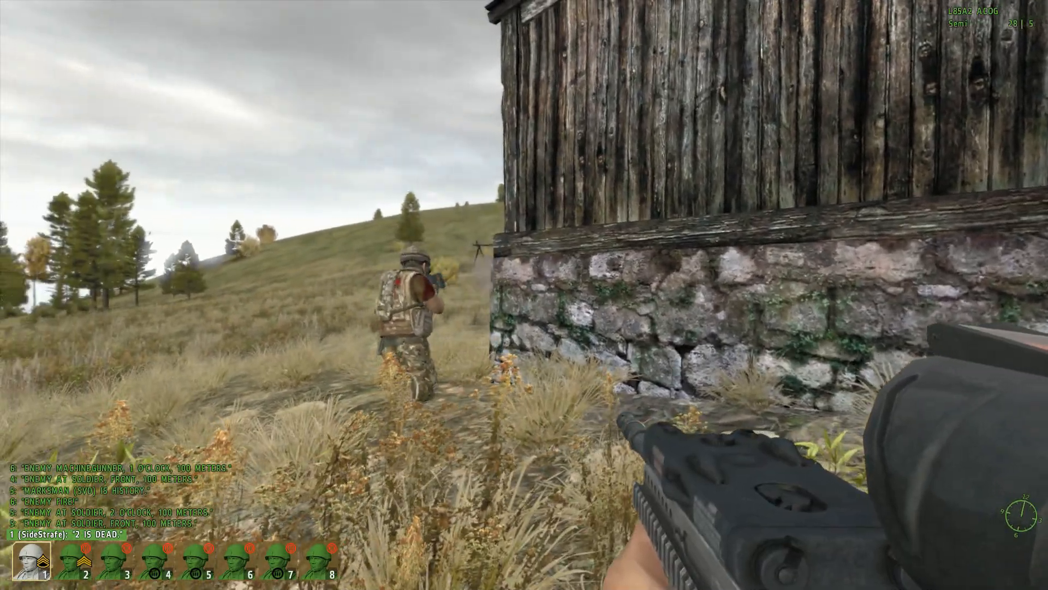
right_click(524, 295)
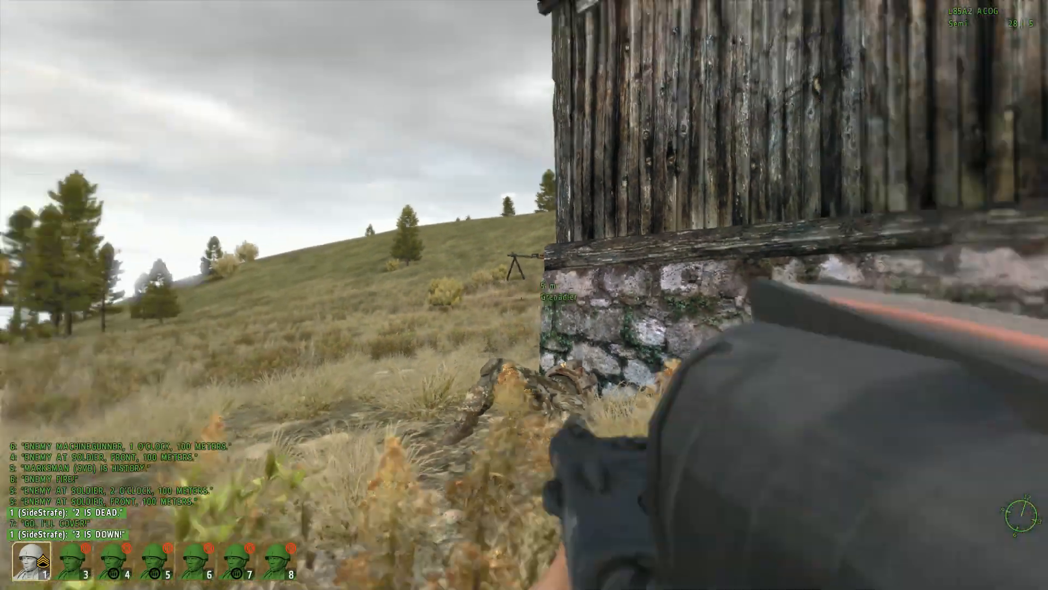
right_click(524, 295)
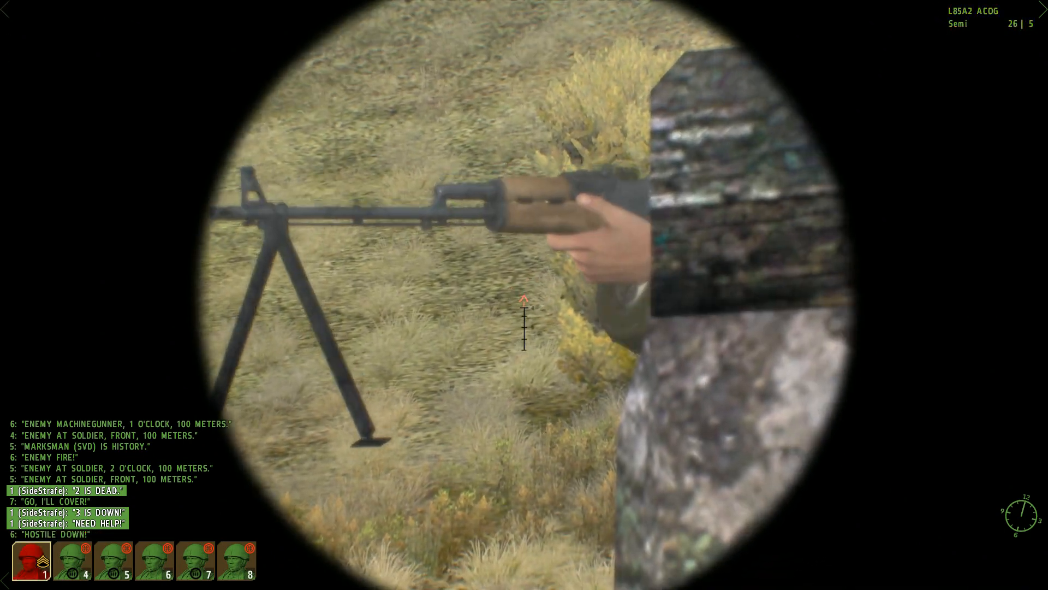
right_click(524, 295)
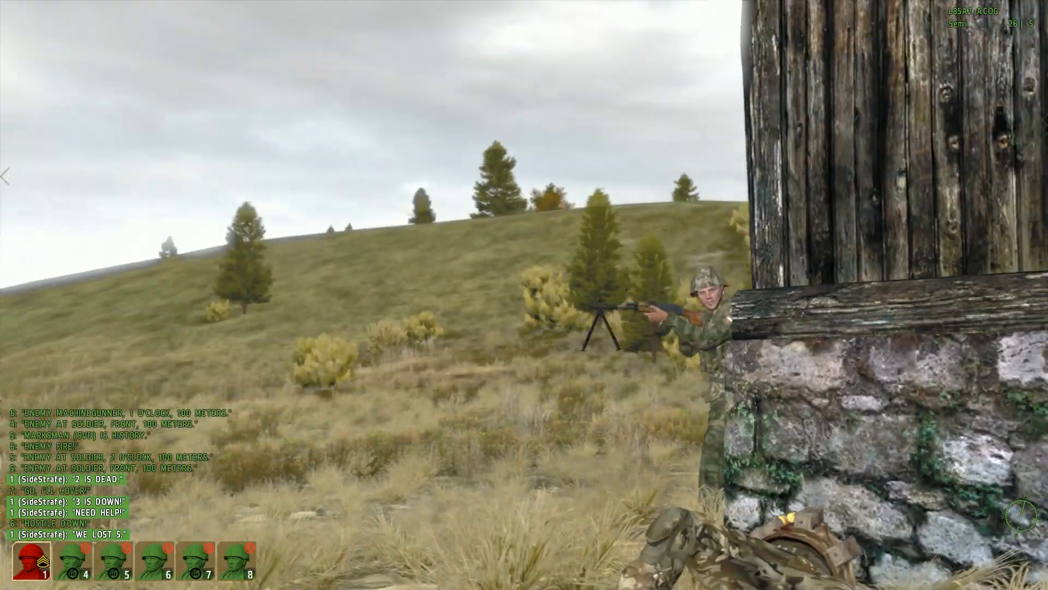
right_click(524, 295)
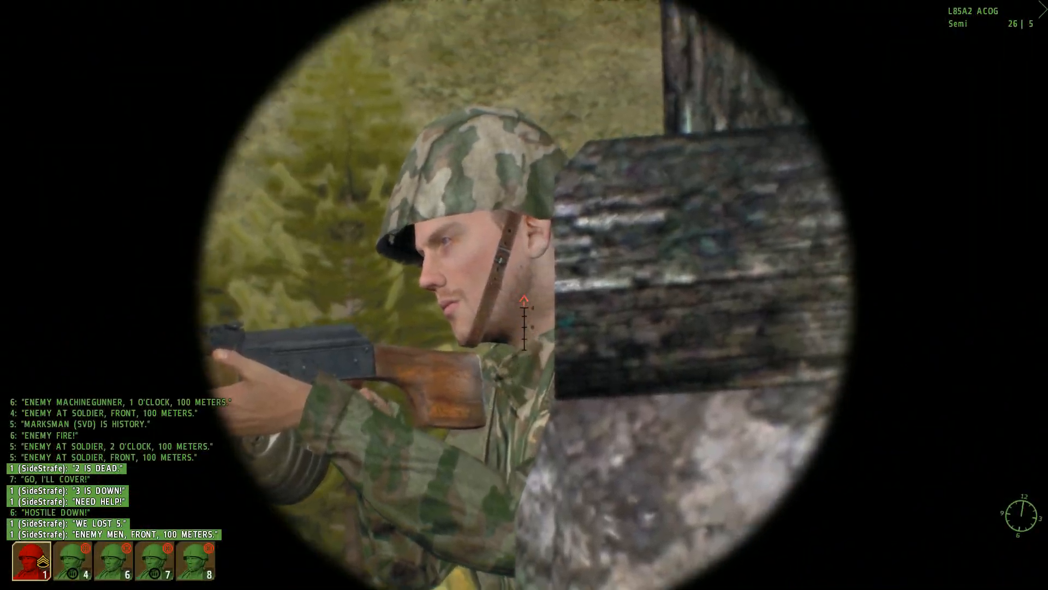
left_click(525, 295)
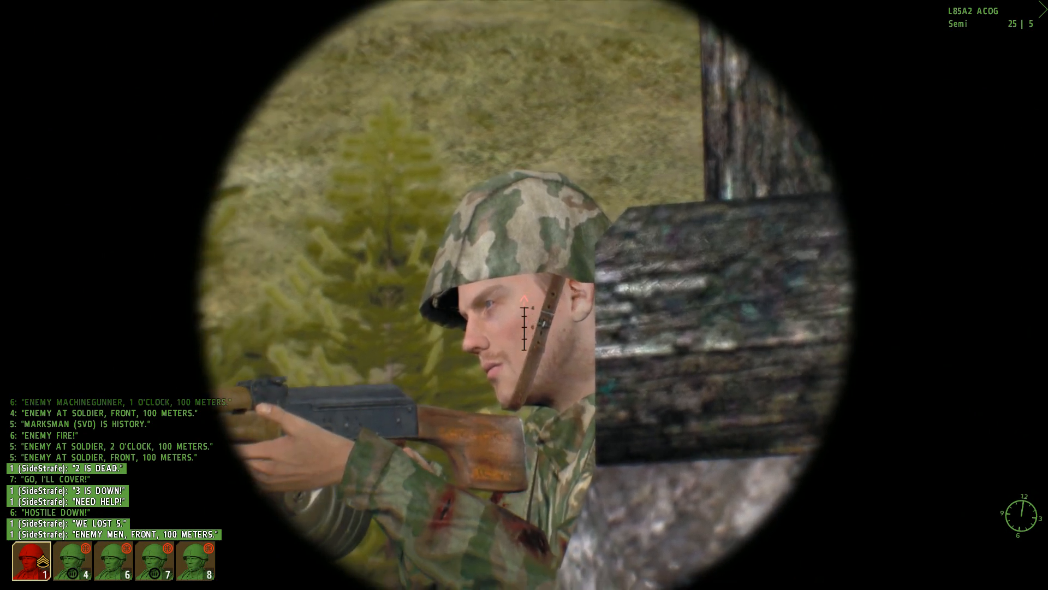
left_click(525, 295)
right_click(524, 294)
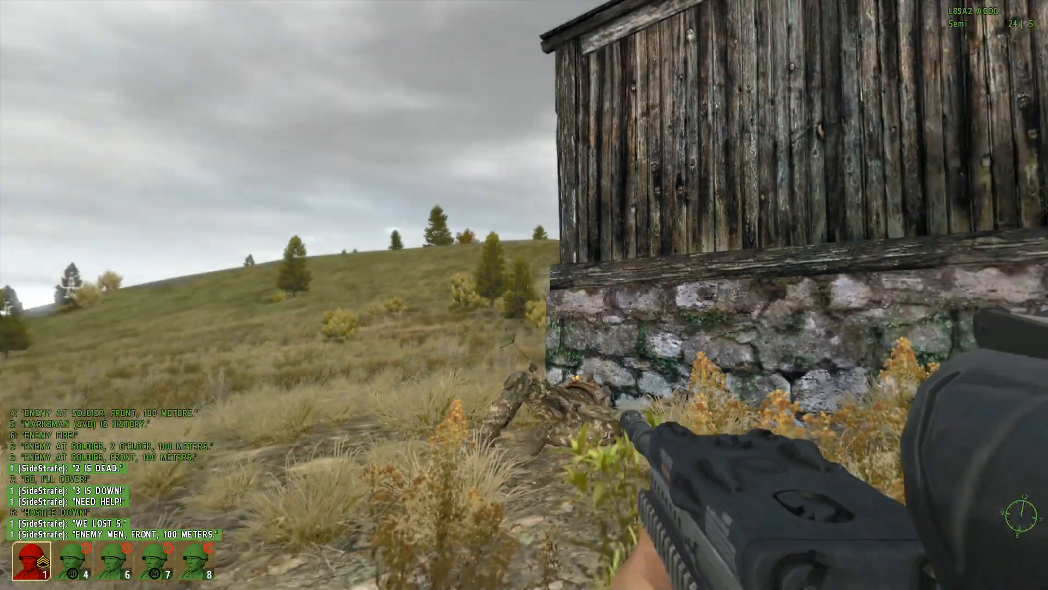
Step: Move up to the corner of the house, back away sideways and go prone beside the fallen teammate
key("w")
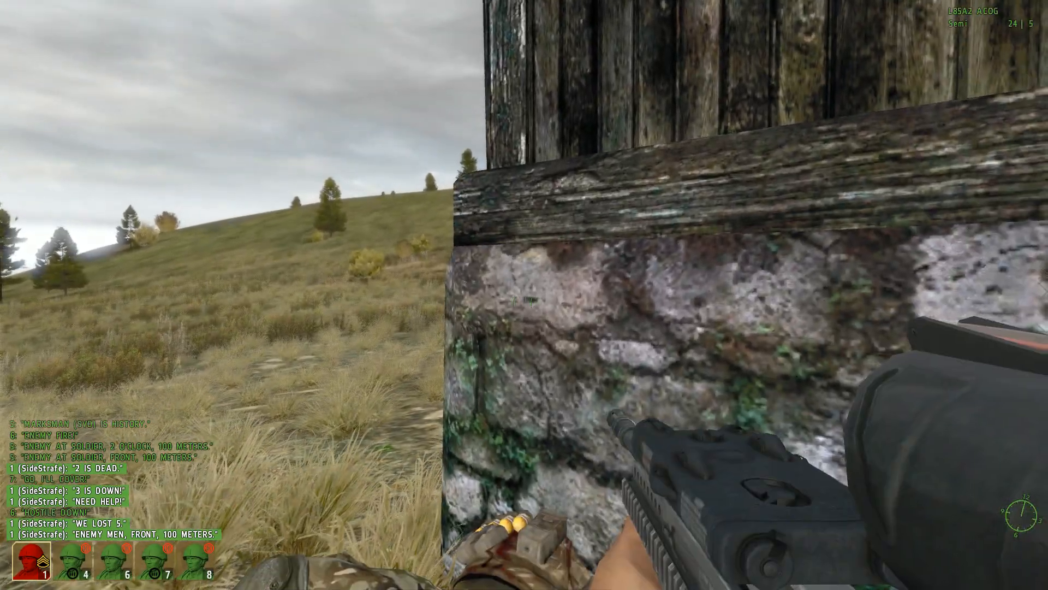
key("s")
key("a")
key("z")
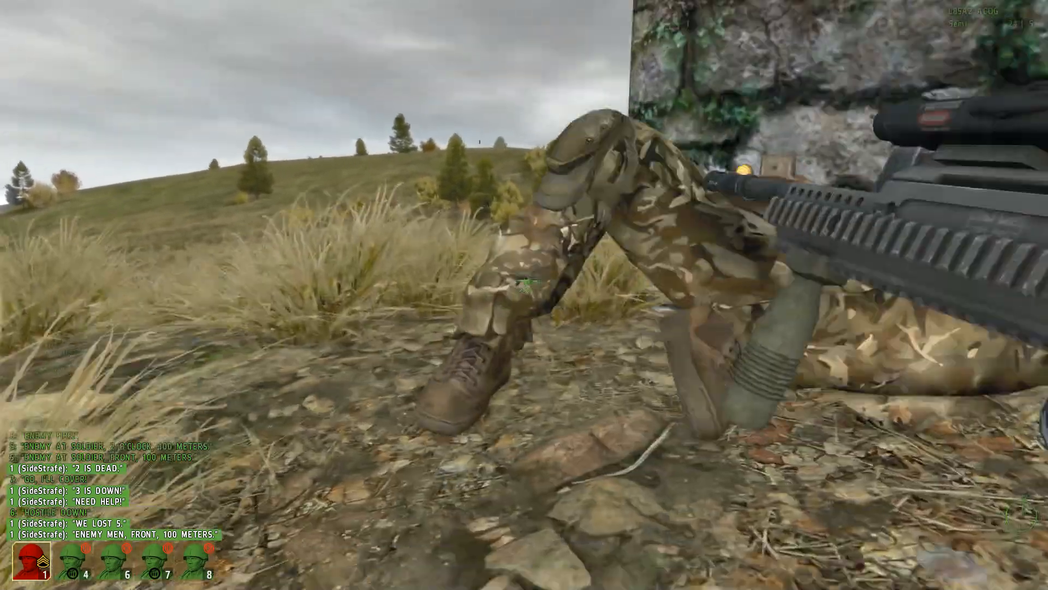
key("a")
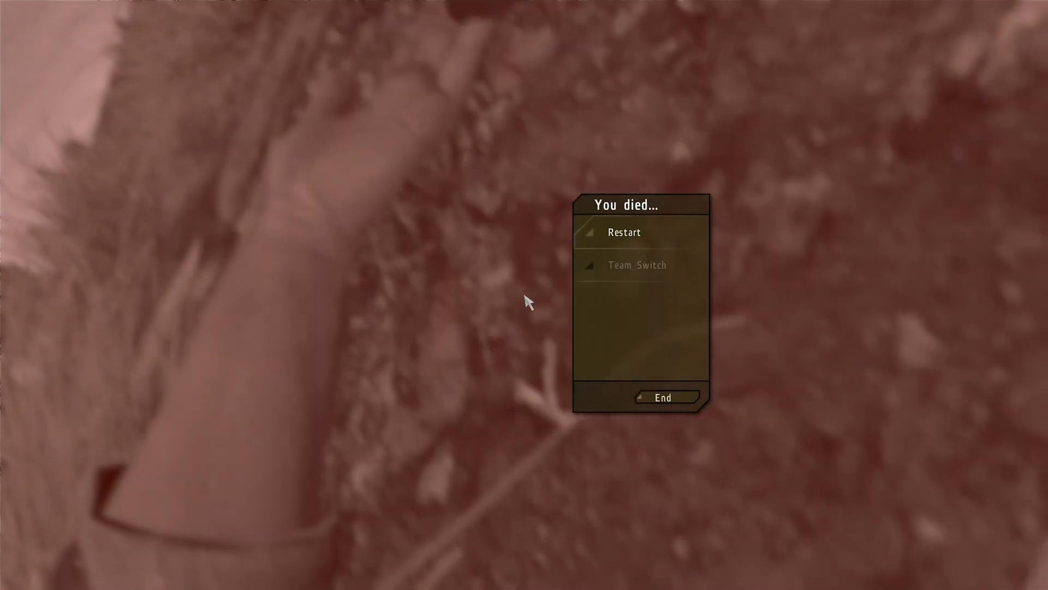
Step: Restart the mission, move up along the green wooden house and engage the Russian squad beside the section, using the rifle scope
left_click(619, 234)
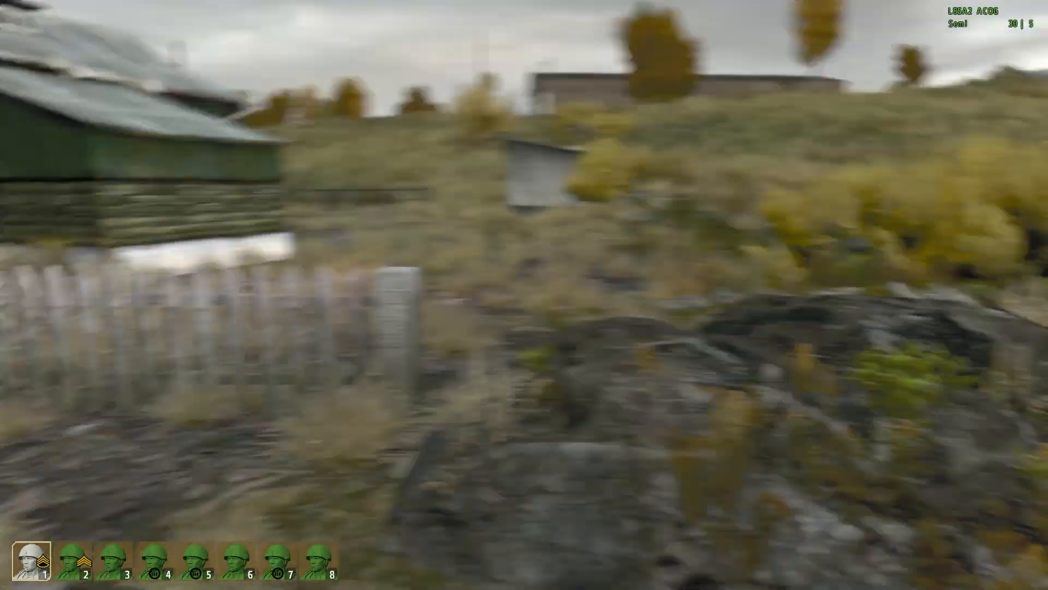
key("w")
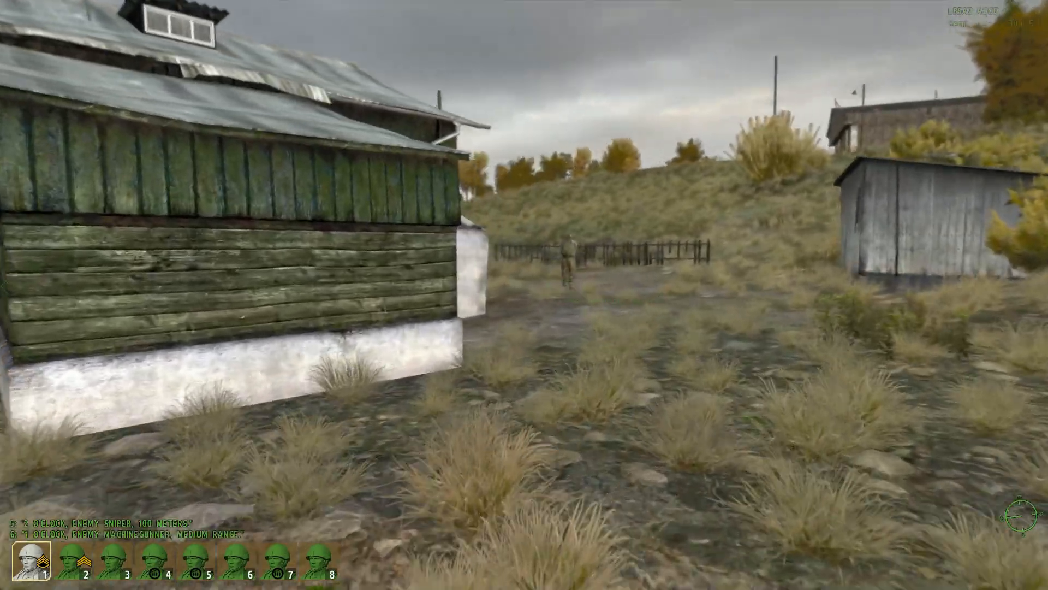
key("w")
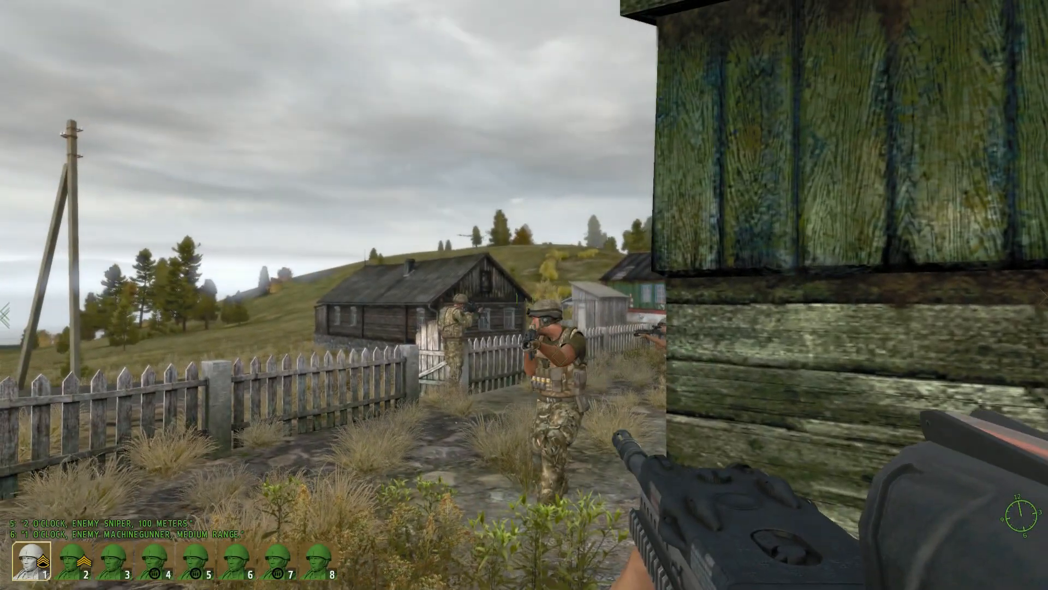
right_click(524, 295)
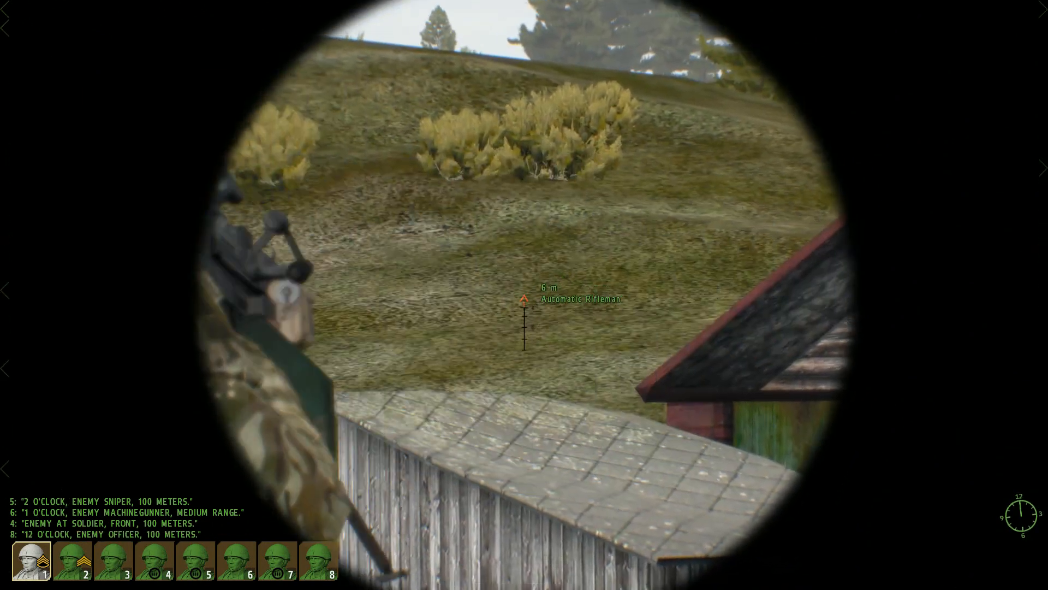
right_click(524, 295)
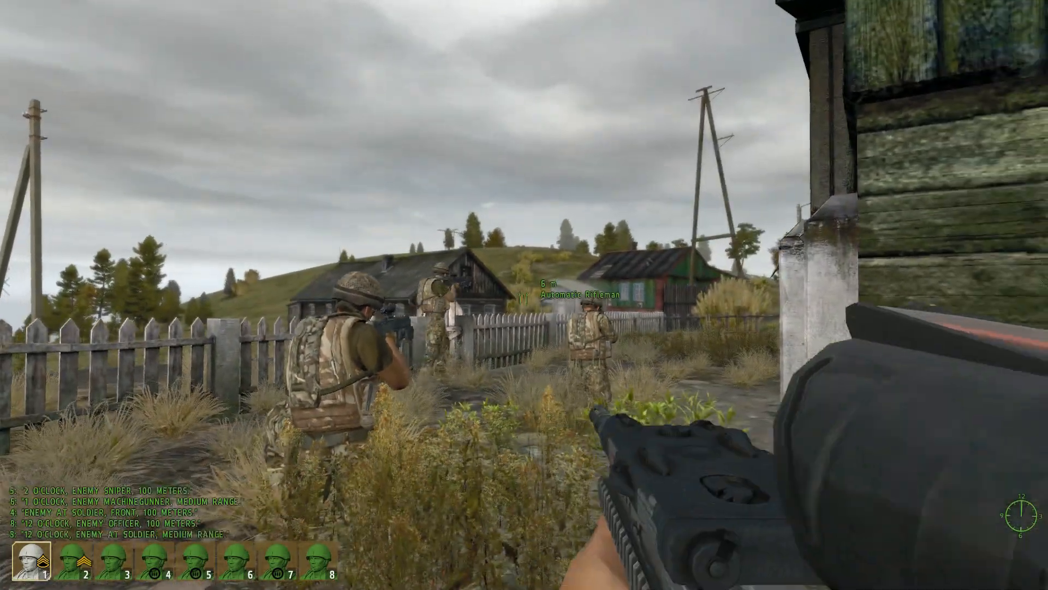
right_click(524, 295)
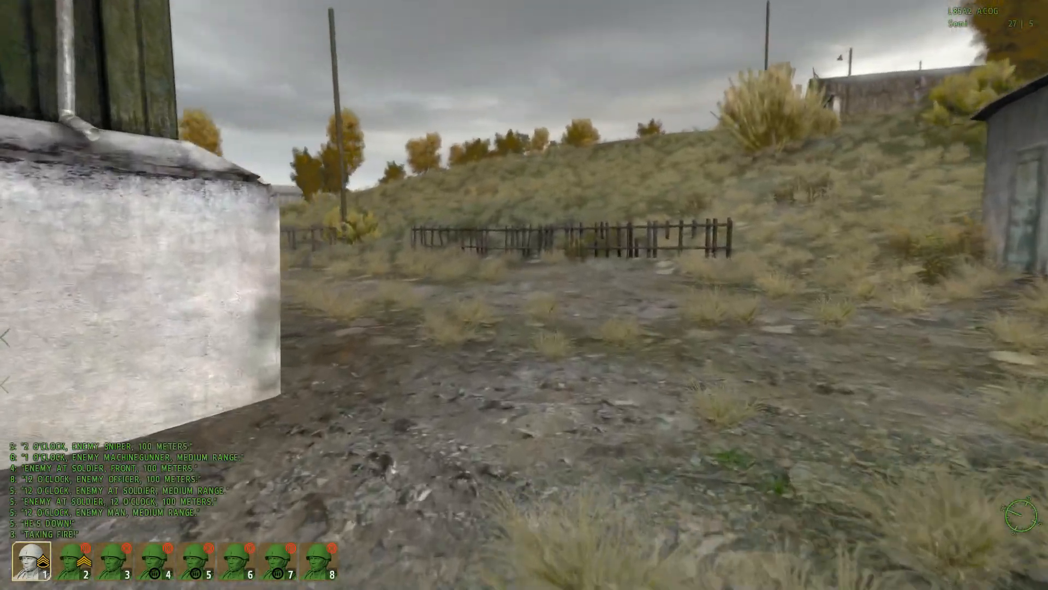
Step: Flank past the hutch and low fence to the yellow wooden house and engage the enemy around its corner through the scope
key("w")
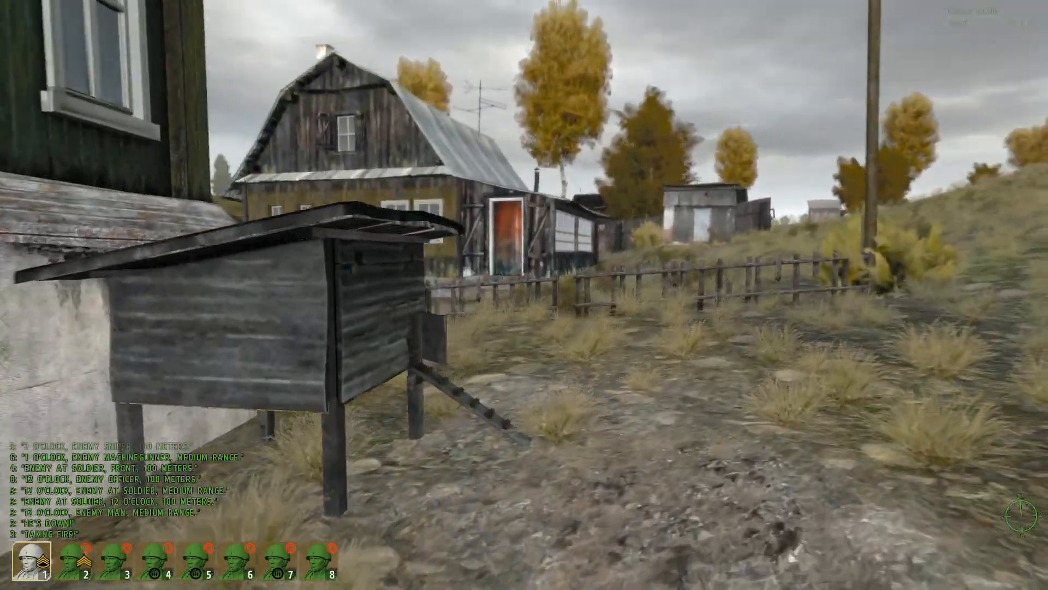
key("w")
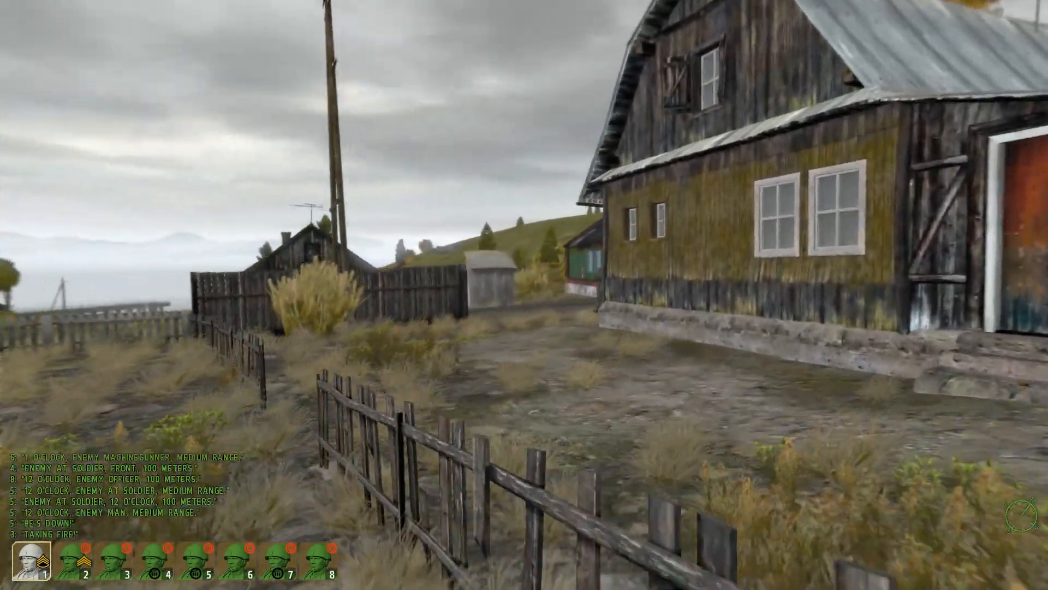
key("w")
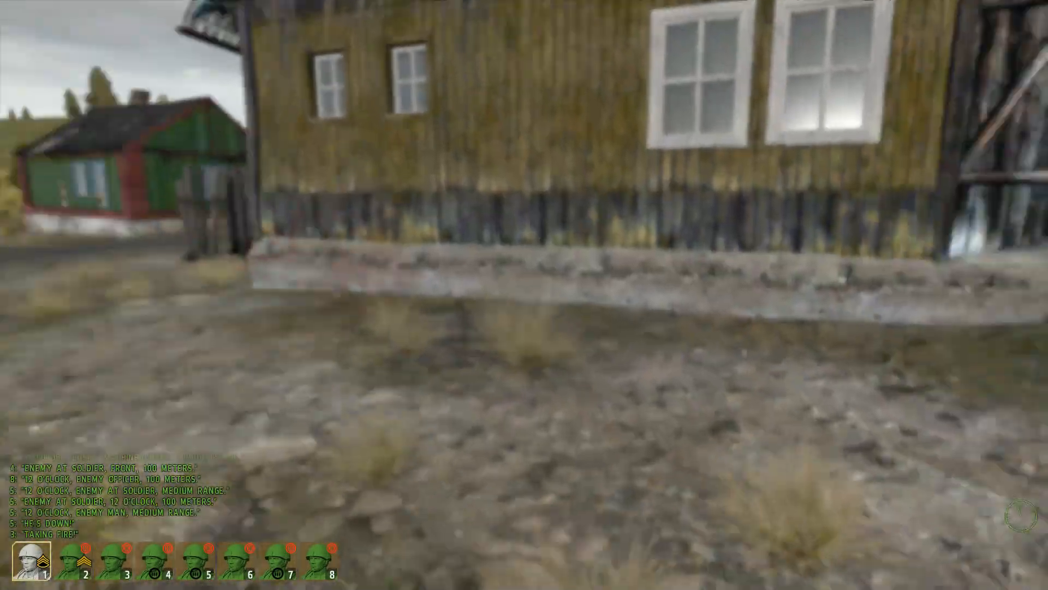
key("w")
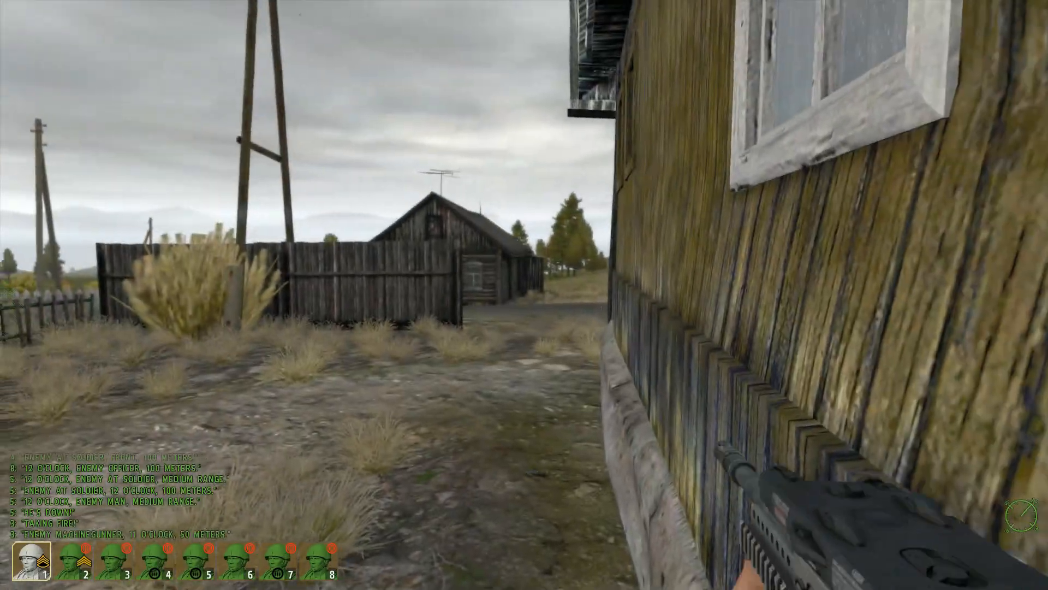
key("w")
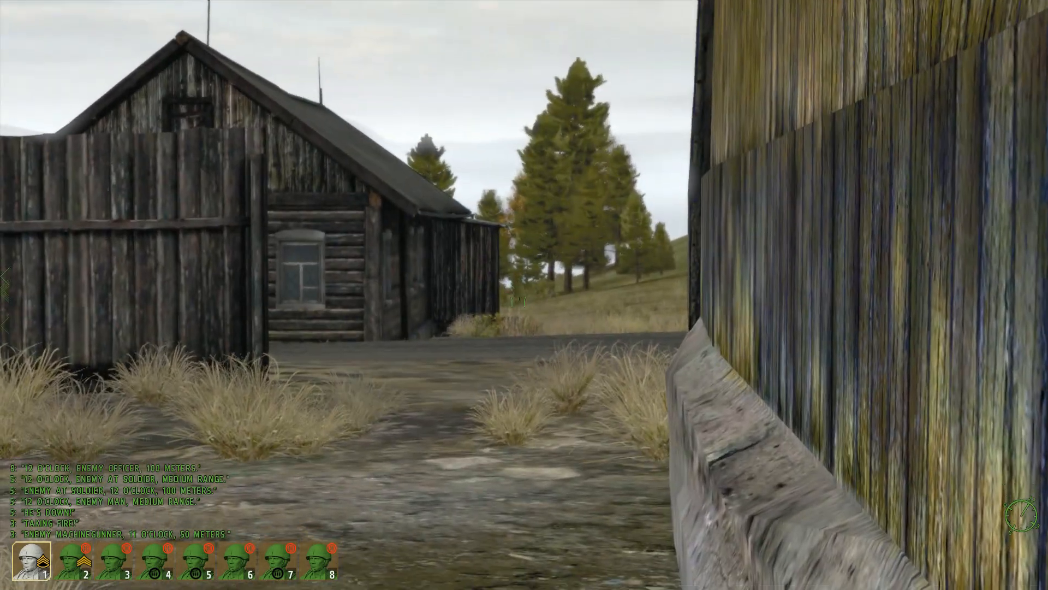
key("w")
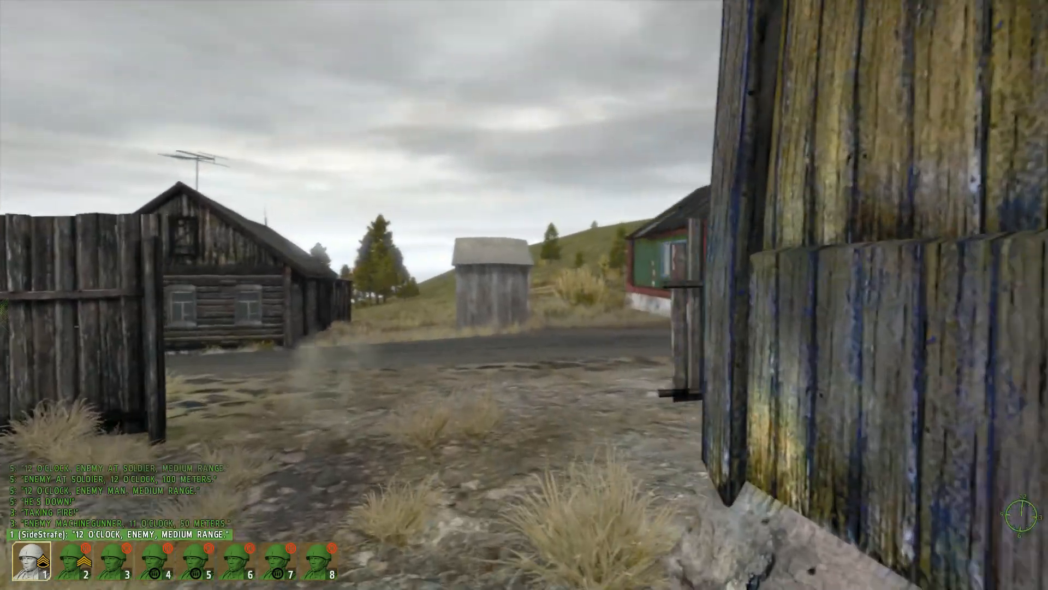
right_click(524, 295)
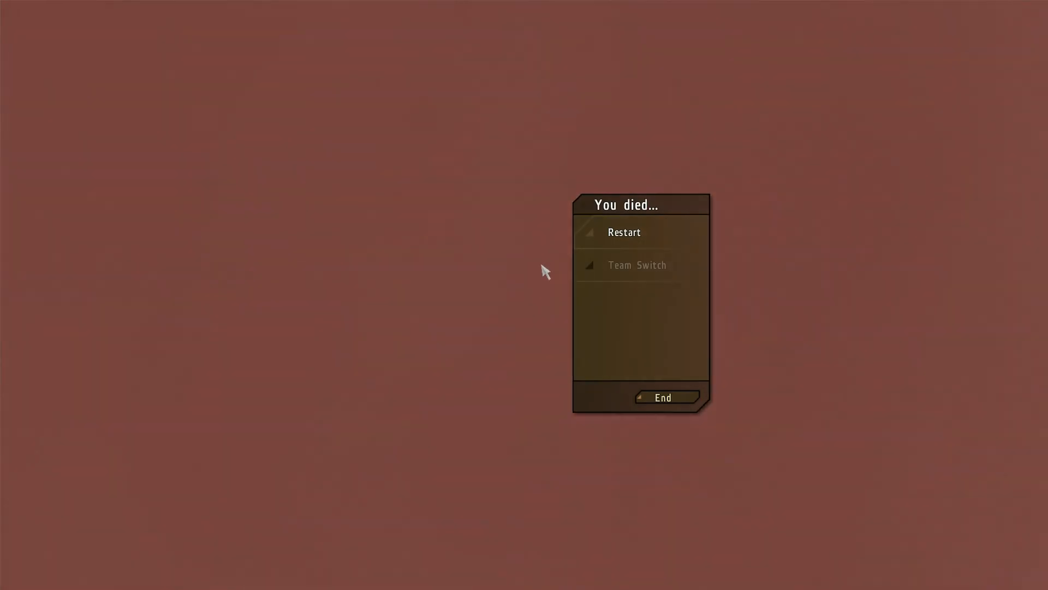
Step: Restart the mission after dying, then abort it and return to the editor map
left_click(617, 230)
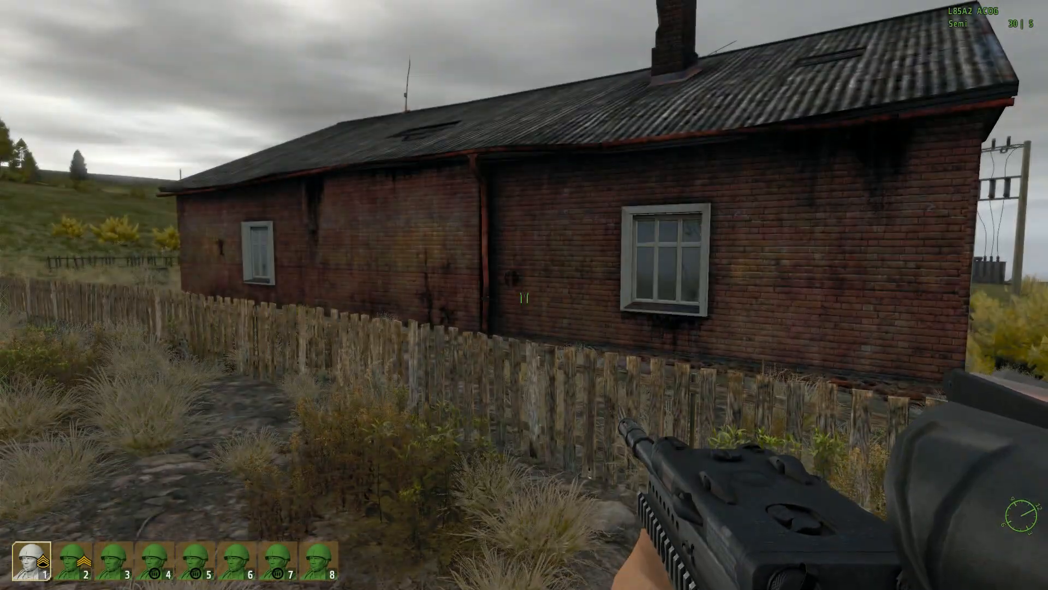
key("Escape")
left_click(437, 329)
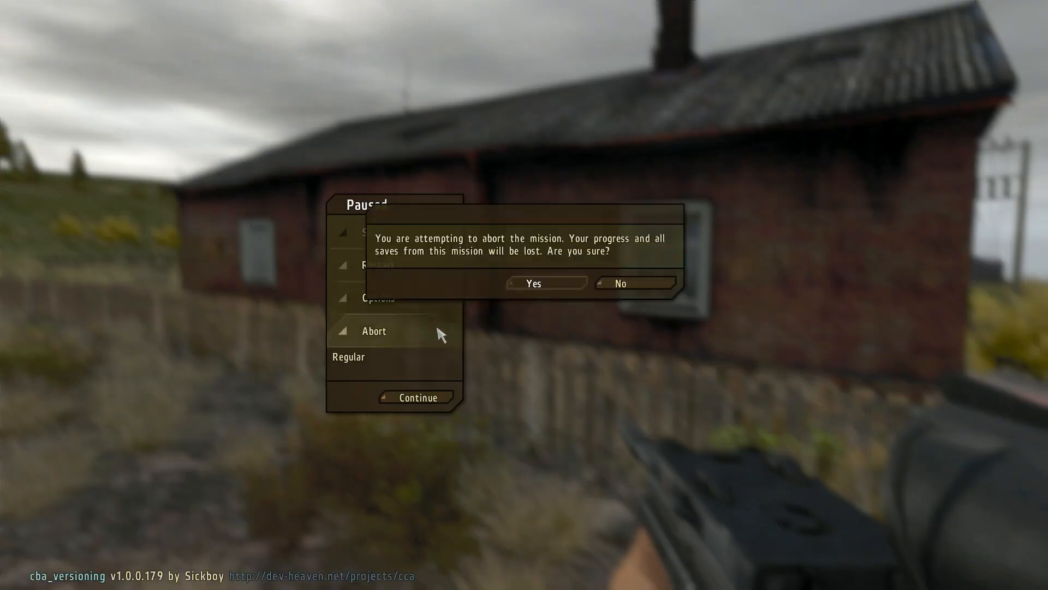
left_click(535, 284)
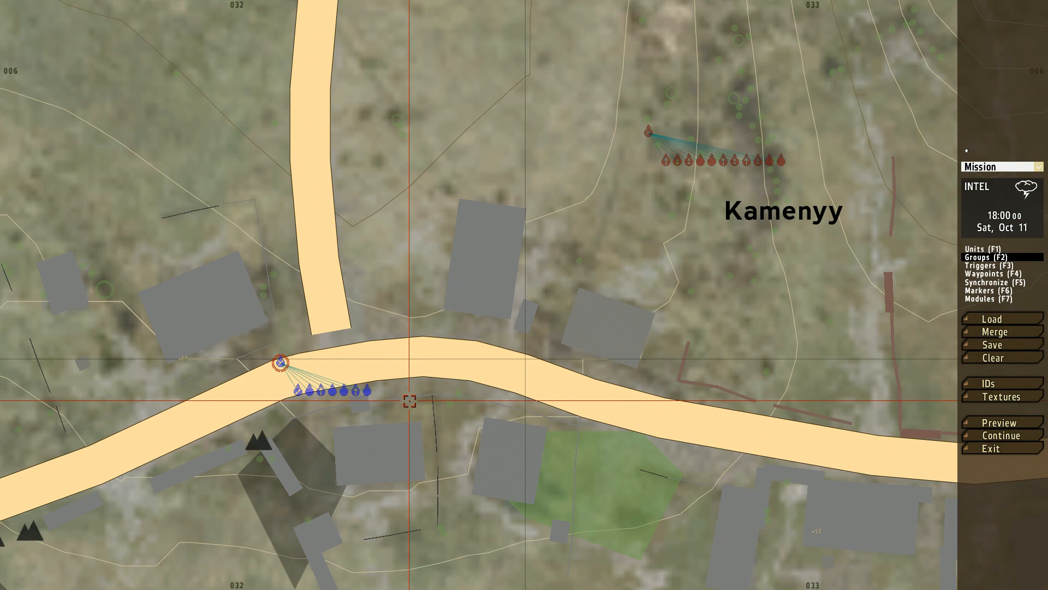
scroll(410, 401, "down", 8)
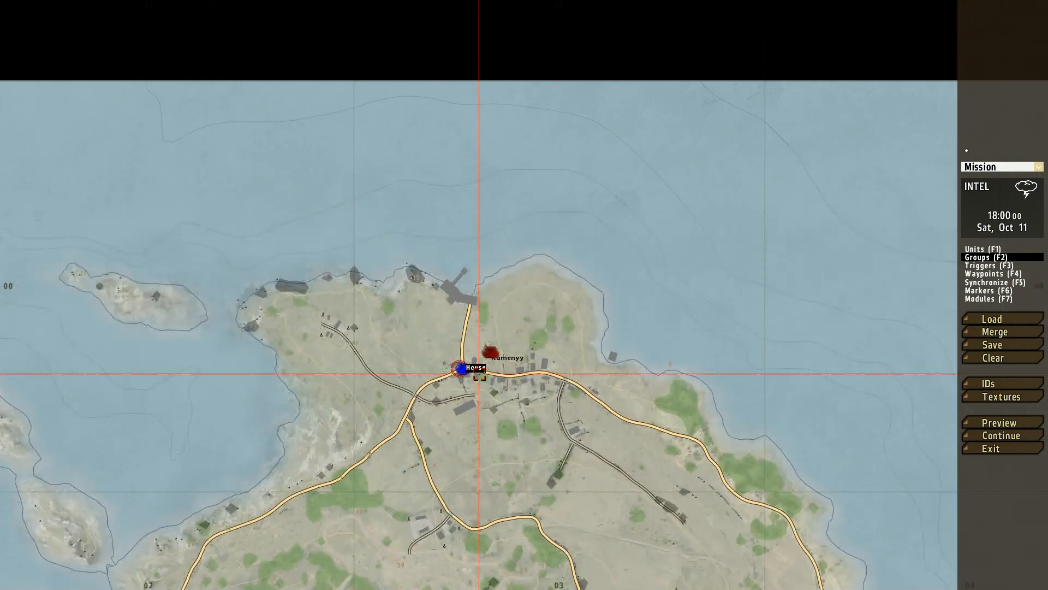
right_click_drag(484, 459, 546, 191)
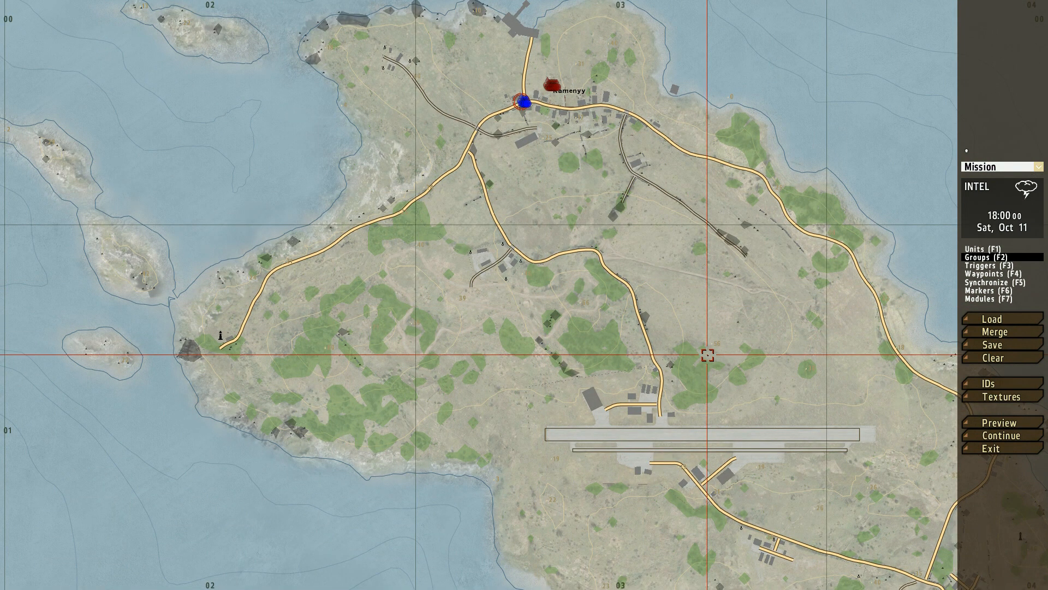
scroll(707, 354, "up", 8)
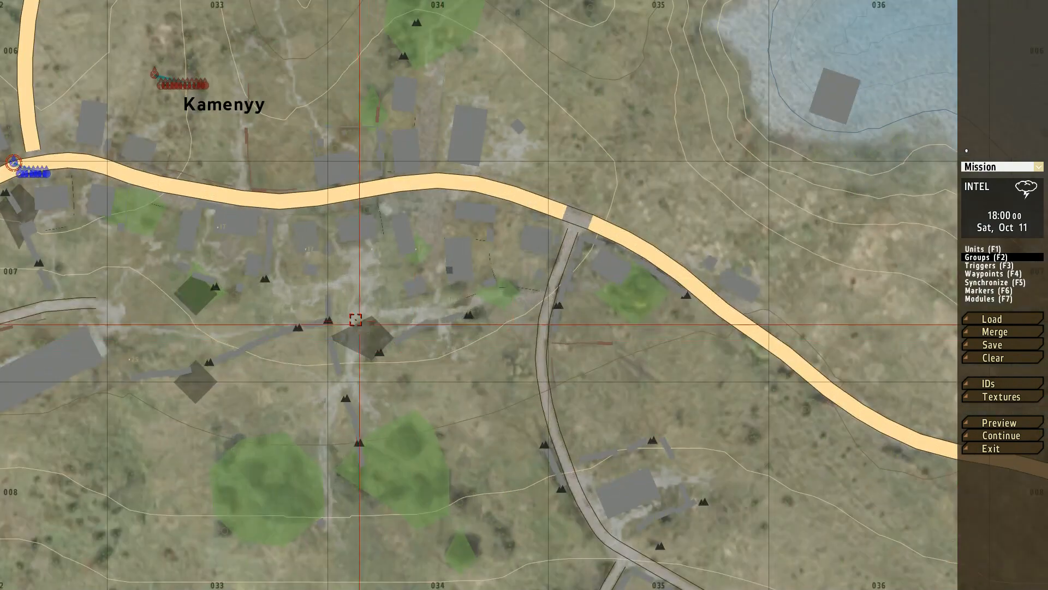
right_click_drag(356, 319, 663, 304)
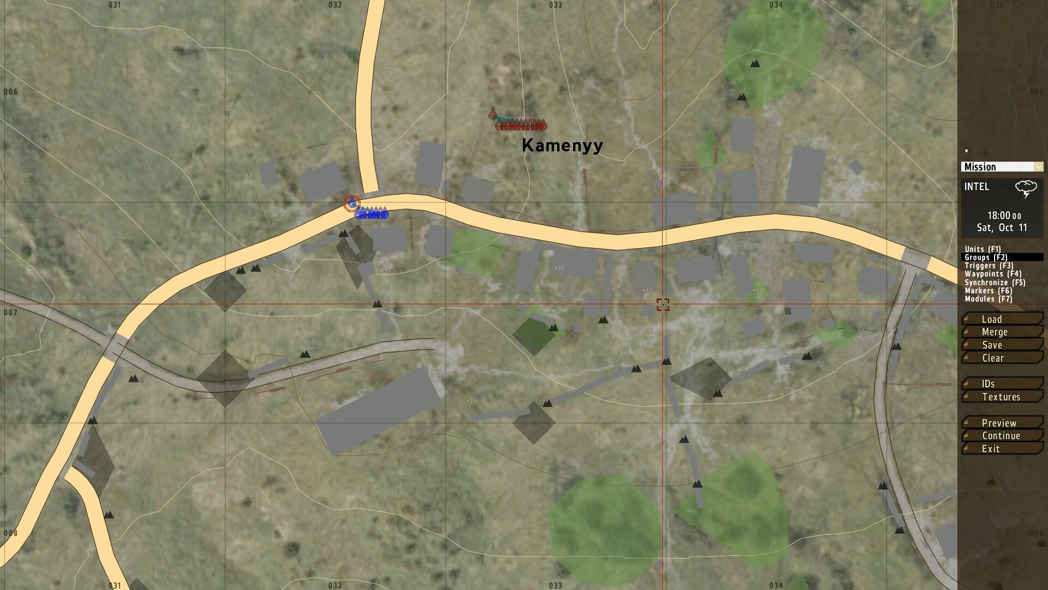
scroll(663, 304, "down", 4)
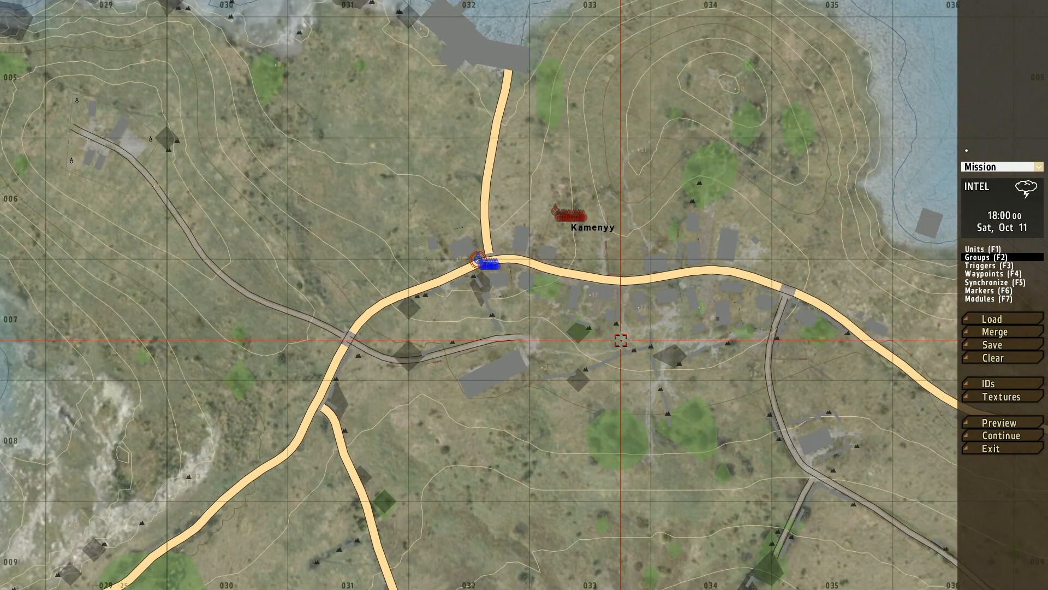